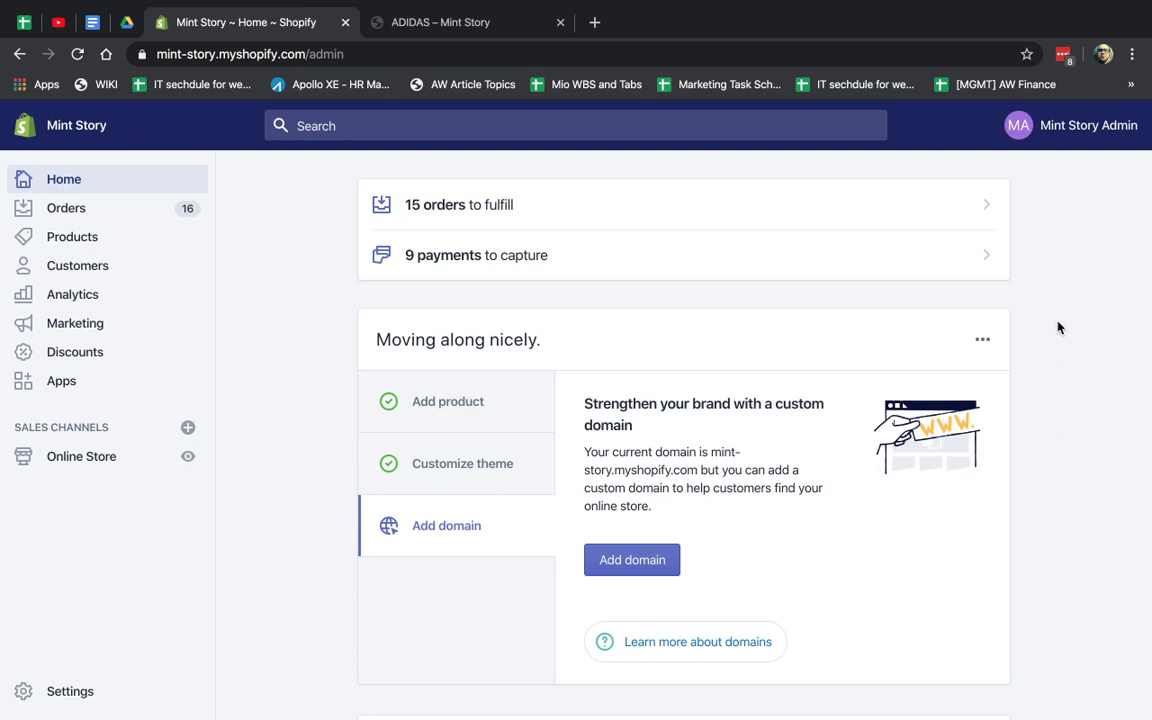
Browse the Adidas collection on the storefront
{"action": "left_click", "coordinate": [480, 18]}
{"action": "scroll", "coordinate": [812, 494], "scroll_direction": "down", "scroll_amount": 5}
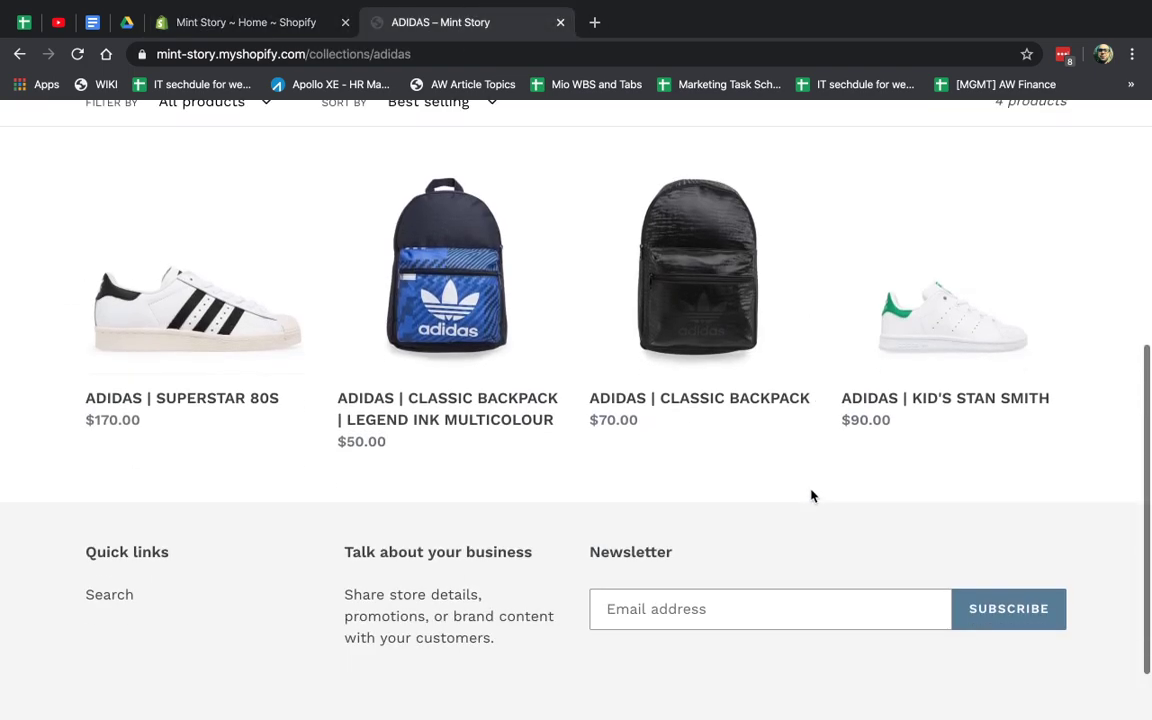
{"action": "scroll", "coordinate": [812, 494], "scroll_direction": "up", "scroll_amount": 5}
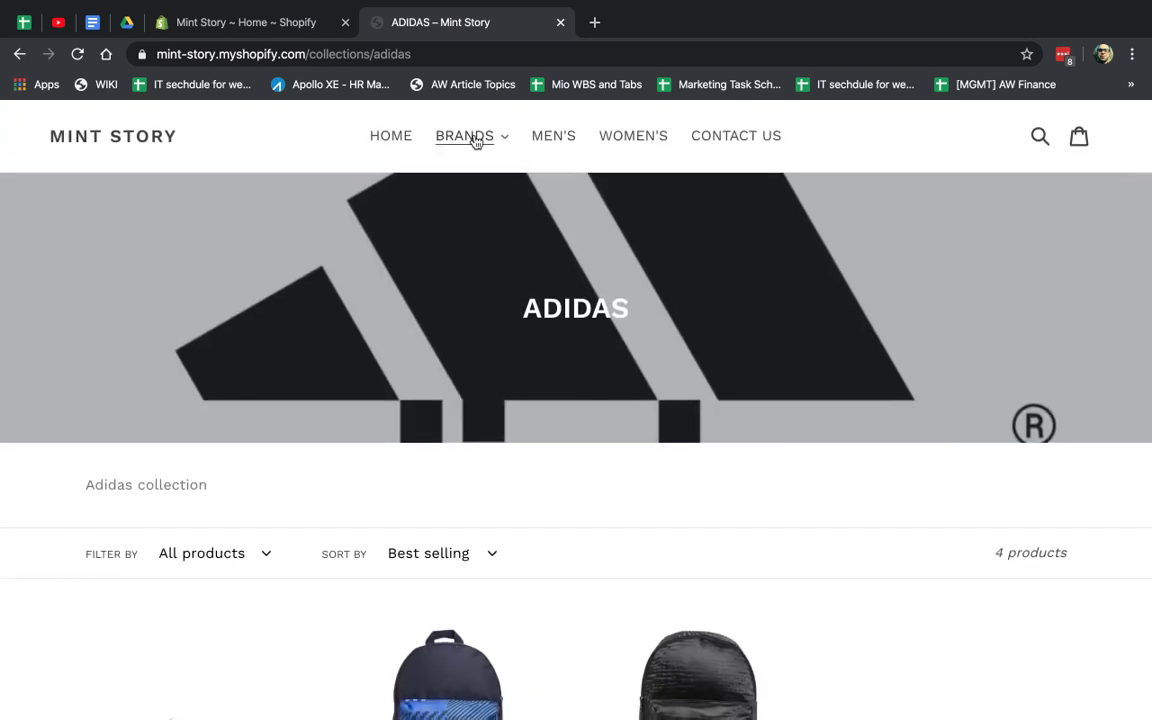
{"action": "scroll", "coordinate": [712, 381], "scroll_direction": "down", "scroll_amount": 3}
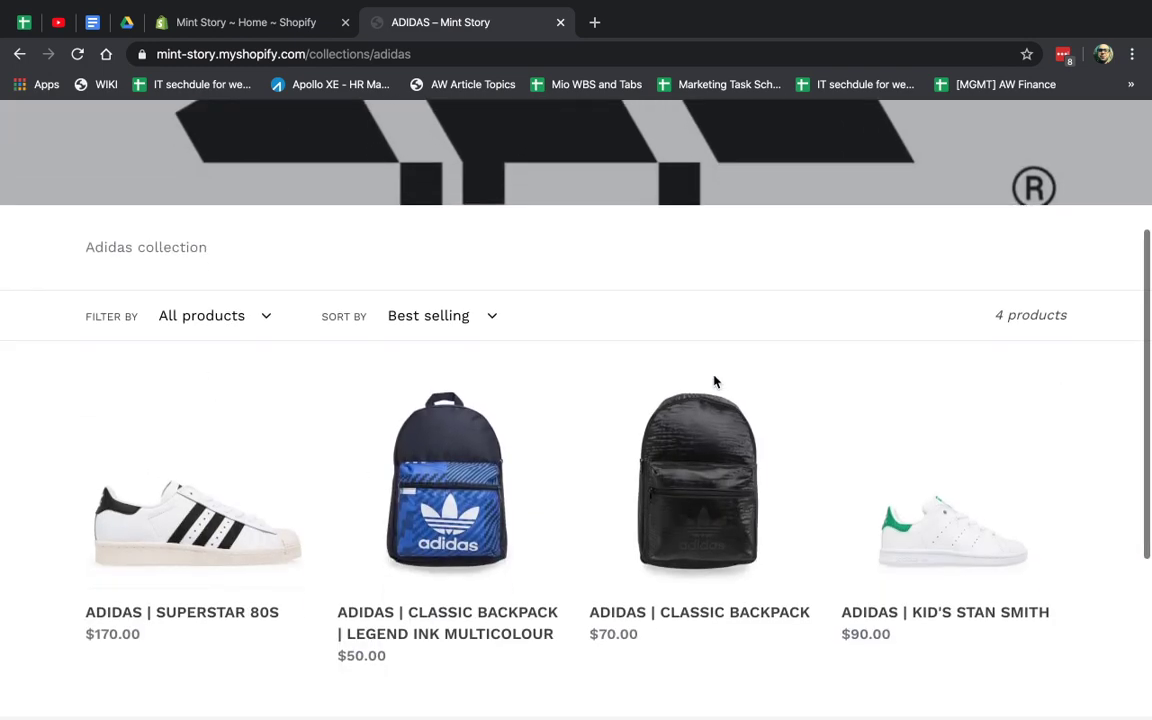
{"action": "scroll", "coordinate": [714, 381], "scroll_direction": "up", "scroll_amount": 1}
{"action": "scroll", "coordinate": [714, 381], "scroll_direction": "up", "scroll_amount": 2}
Go to Discounts in the store admin and start creating a new discount
{"action": "left_click", "coordinate": [270, 22]}
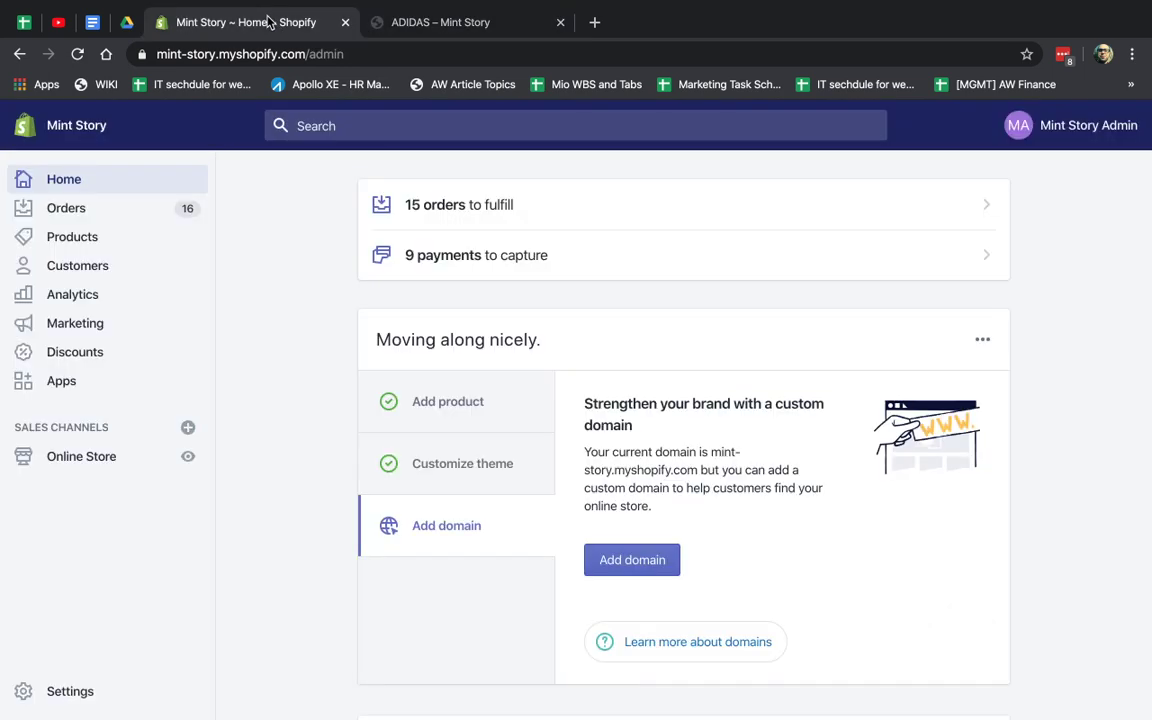
{"action": "left_click", "coordinate": [101, 356]}
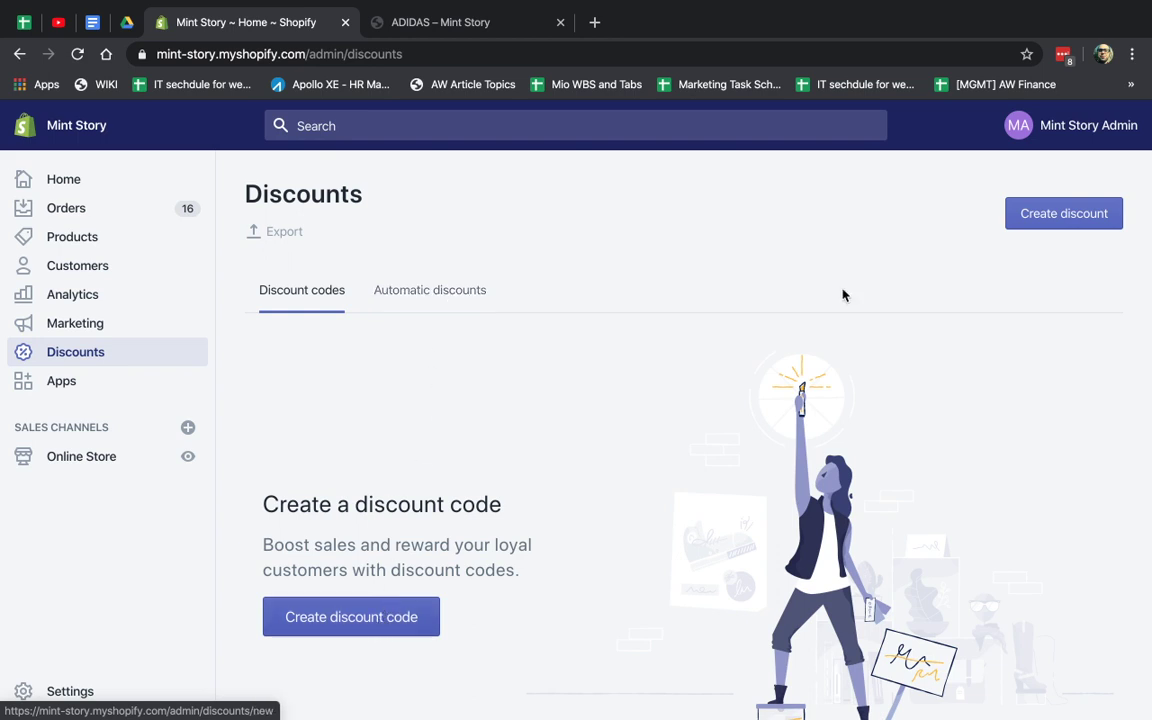
{"action": "left_click", "coordinate": [1049, 216]}
Pick Discount code and enter merrychristmas5, keeping it after trying two generated codes
{"action": "left_click", "coordinate": [476, 359]}
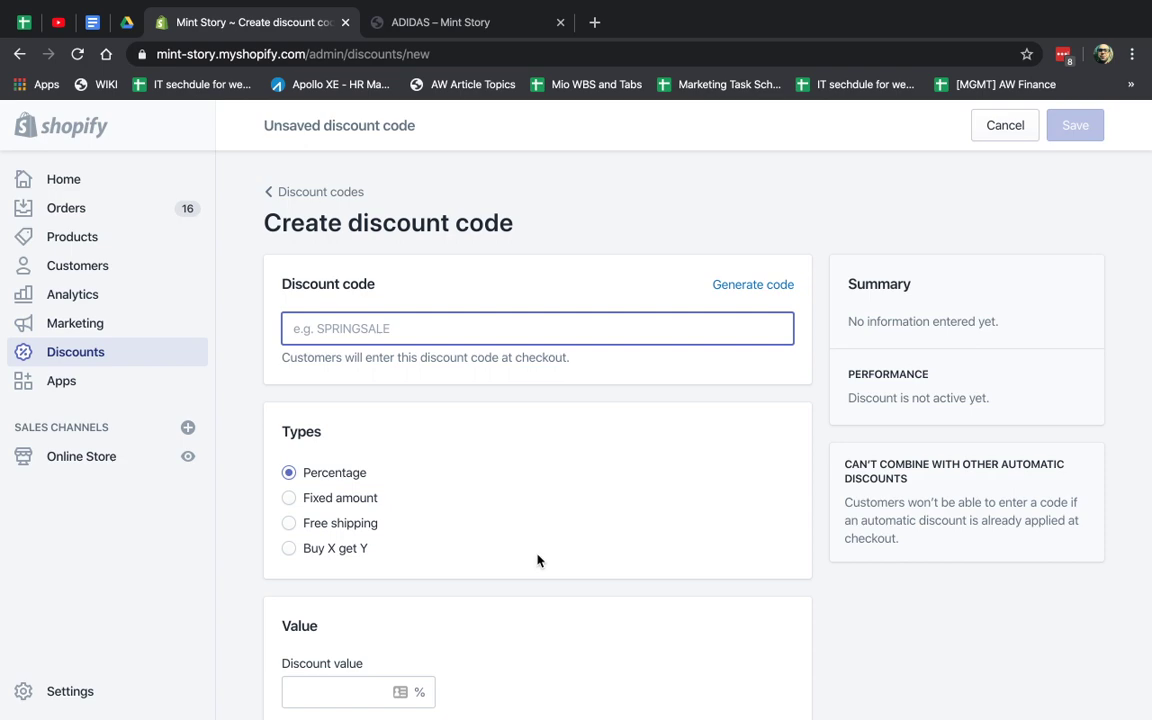
{"action": "scroll", "coordinate": [537, 560], "scroll_direction": "down", "scroll_amount": 8}
{"action": "scroll", "coordinate": [537, 560], "scroll_direction": "down", "scroll_amount": 2}
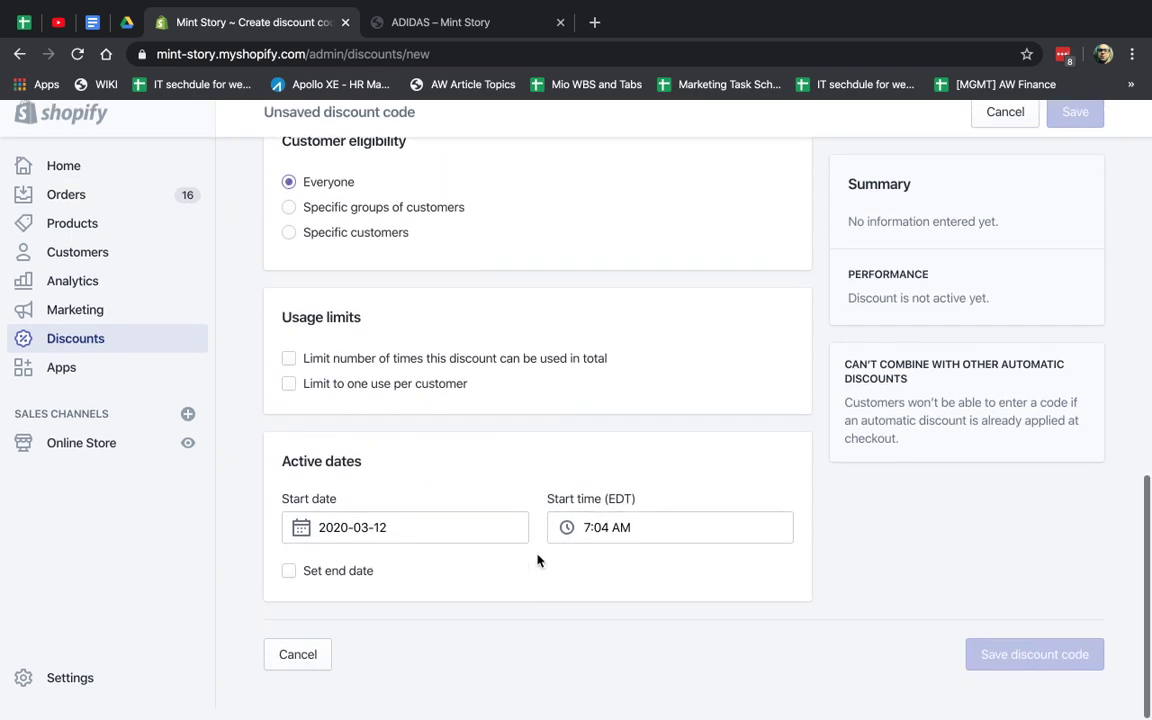
{"action": "scroll", "coordinate": [537, 560], "scroll_direction": "up", "scroll_amount": 10}
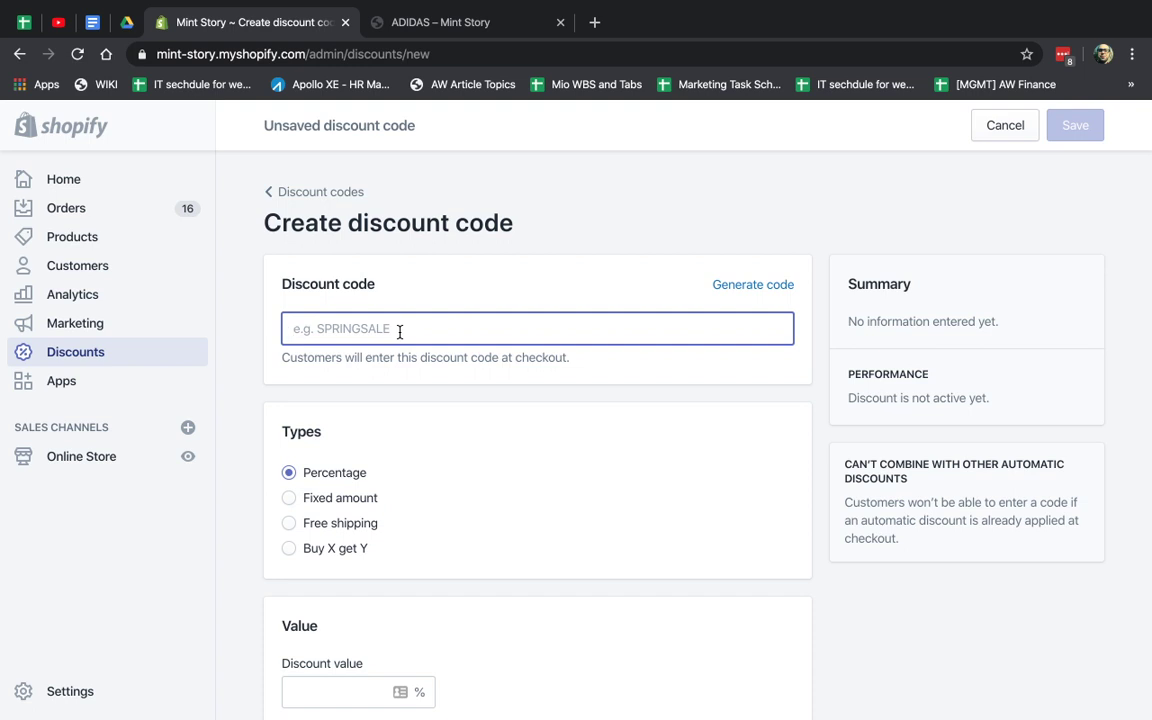
{"action": "type", "text": "merrychristmas5"}
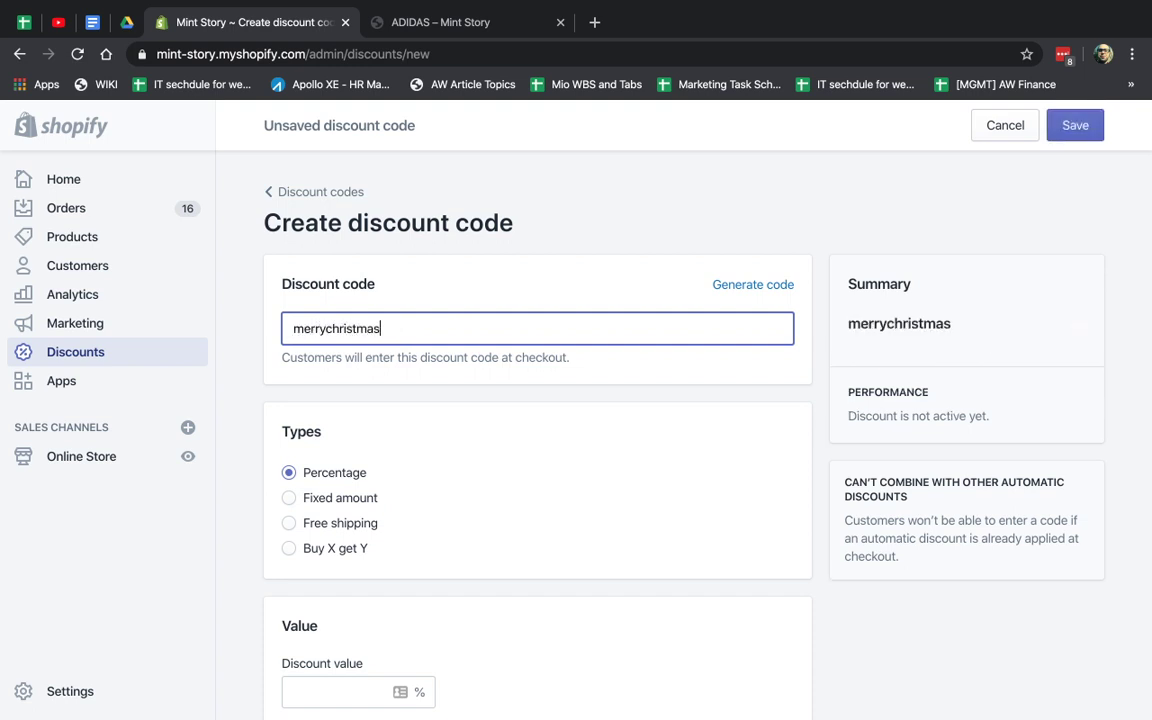
{"action": "double_click", "coordinate": [399, 332]}
{"action": "key", "text": "ctrl+c"}
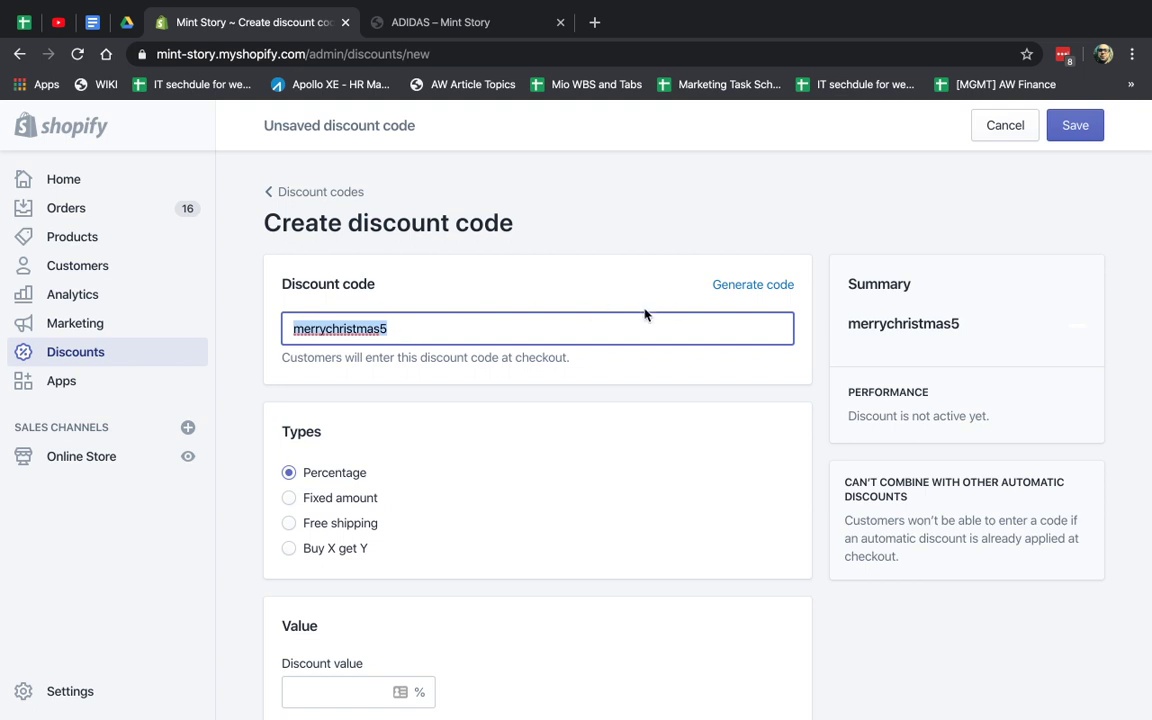
{"action": "left_click", "coordinate": [748, 290]}
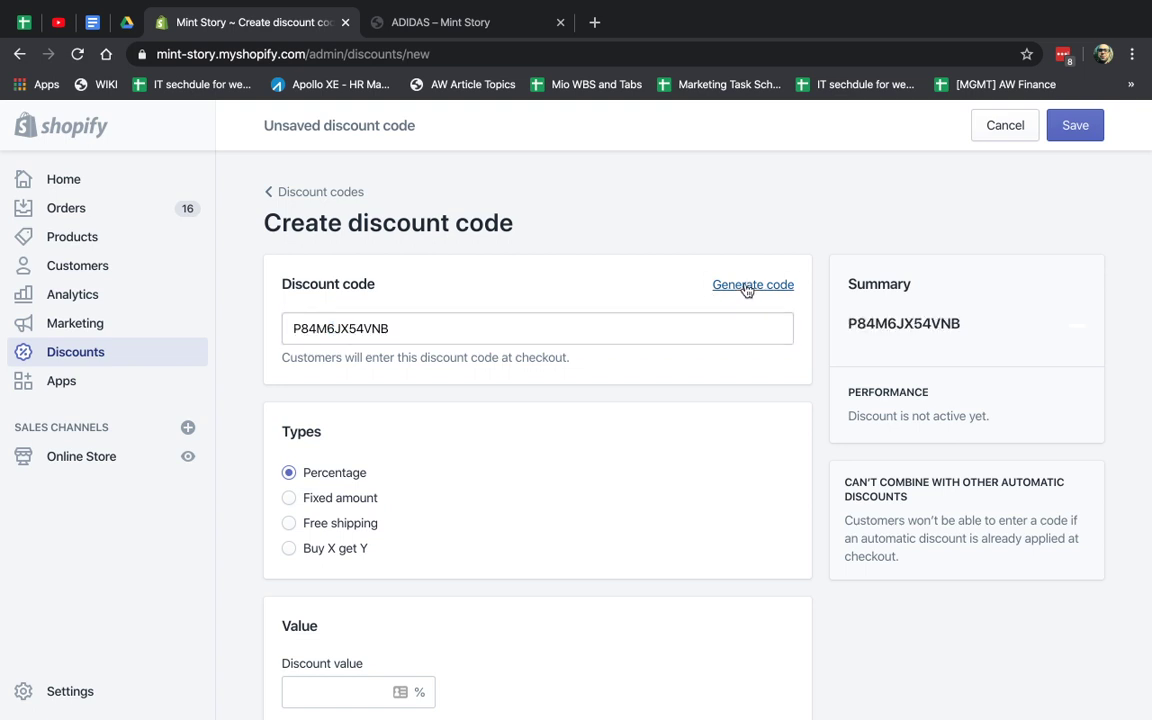
{"action": "left_click", "coordinate": [748, 290]}
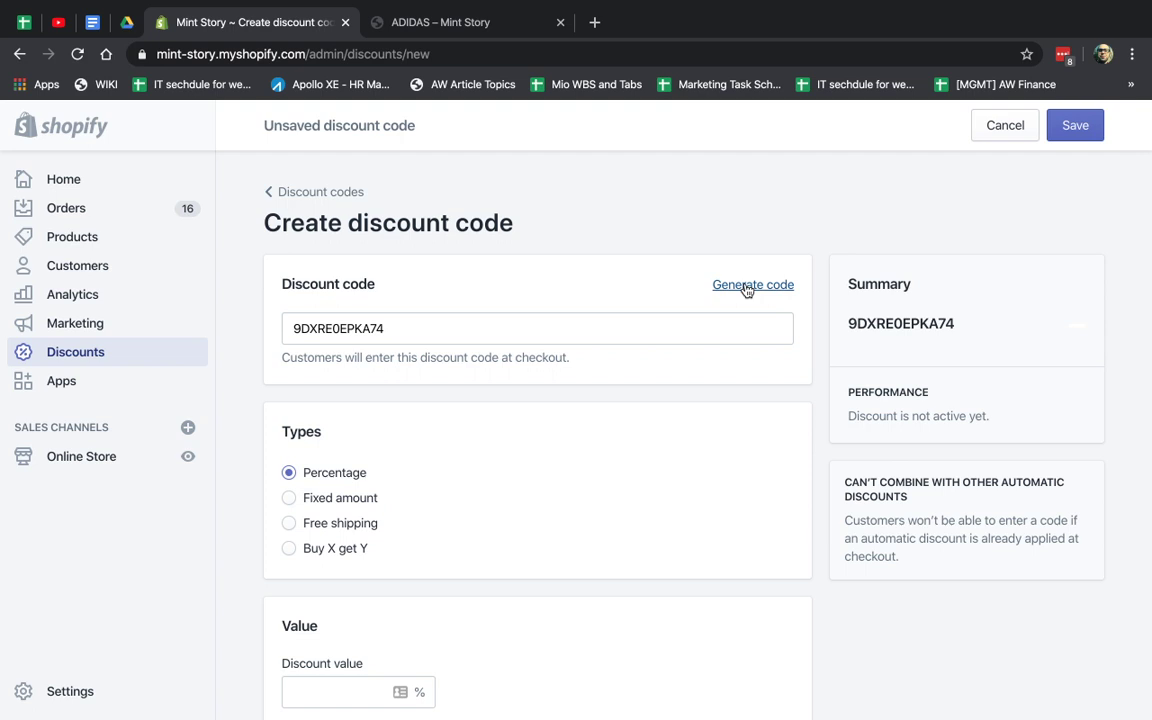
{"action": "triple_click", "coordinate": [645, 324]}
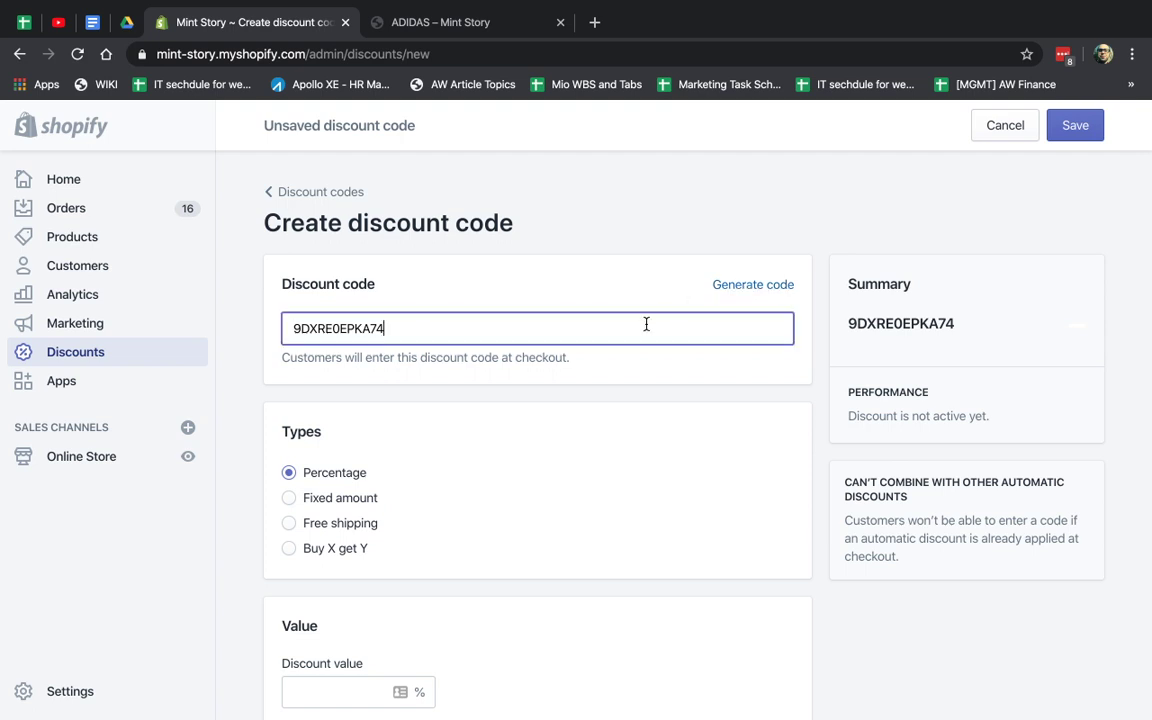
{"action": "key", "text": "ctrl+v"}
{"action": "scroll", "coordinate": [563, 460], "scroll_direction": "down", "scroll_amount": 2}
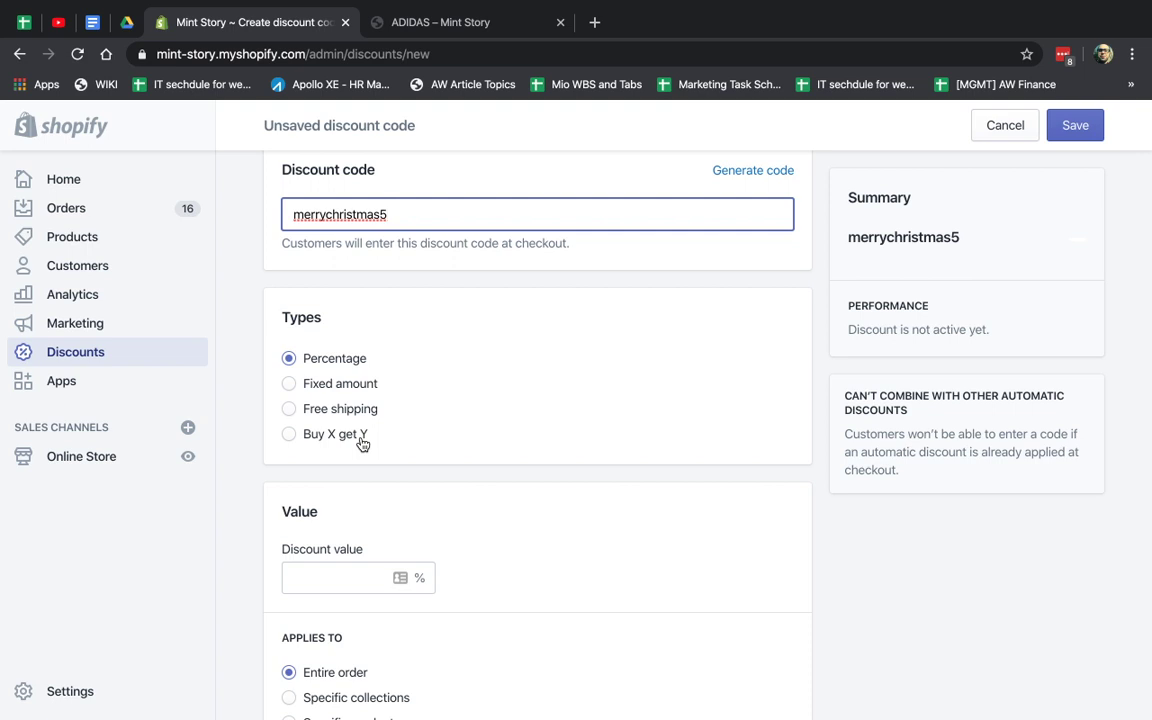
Set Minimum requirements to Minimum quantity of items
{"action": "scroll", "coordinate": [505, 495], "scroll_direction": "down", "scroll_amount": 3}
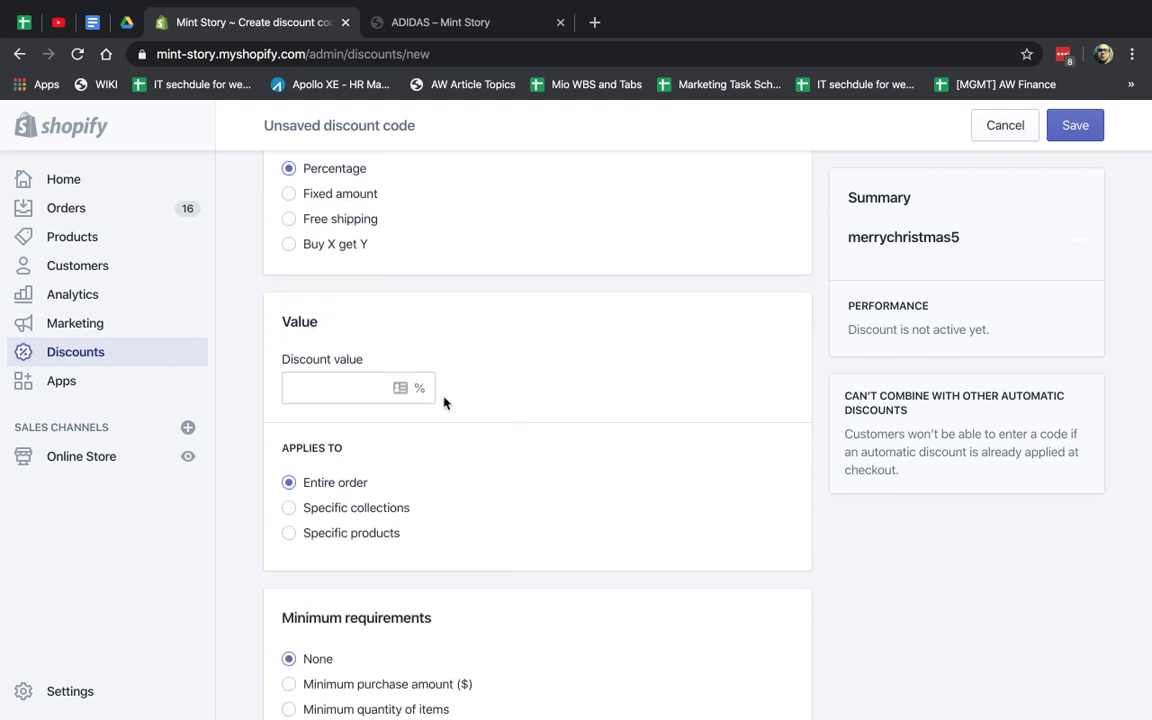
{"action": "scroll", "coordinate": [445, 402], "scroll_direction": "down", "scroll_amount": 2}
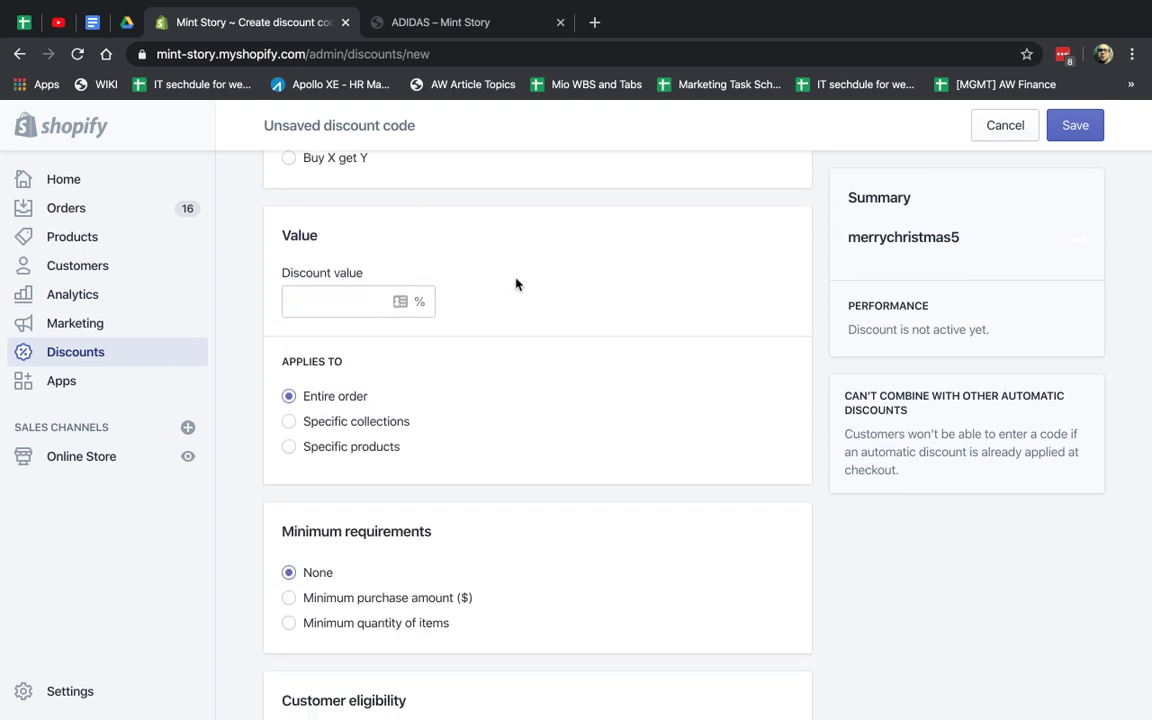
{"action": "scroll", "coordinate": [516, 285], "scroll_direction": "down", "scroll_amount": 2}
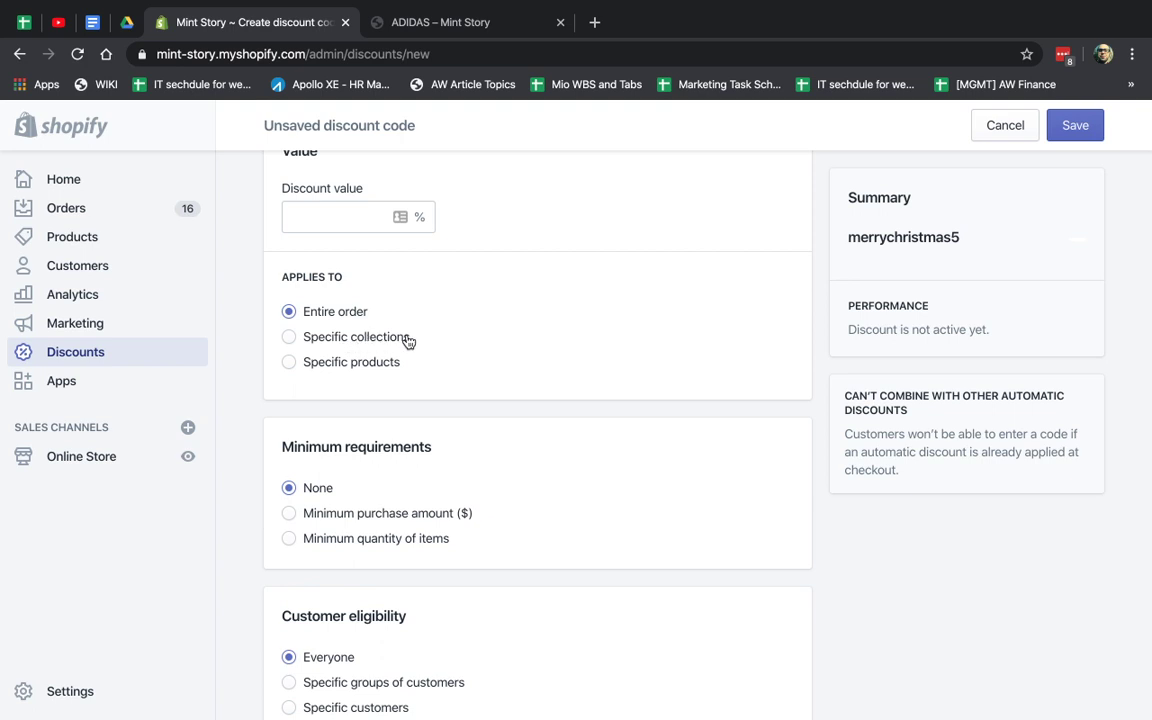
{"action": "scroll", "coordinate": [573, 455], "scroll_direction": "down", "scroll_amount": 5}
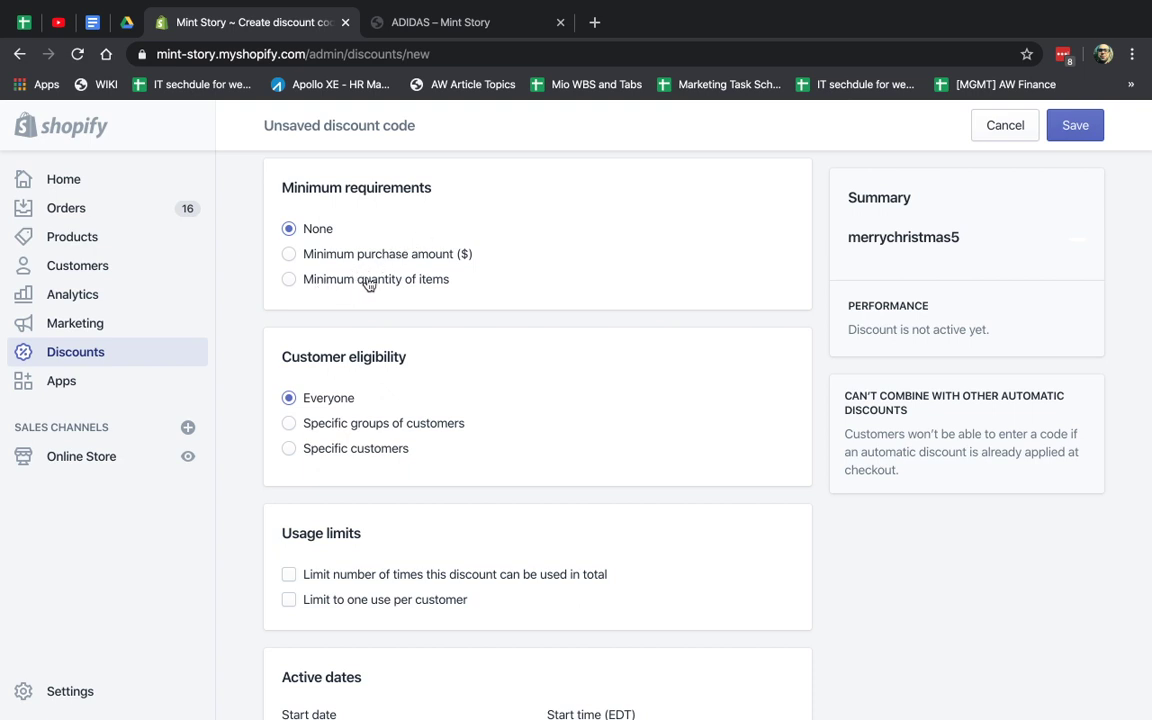
{"action": "left_click", "coordinate": [291, 281]}
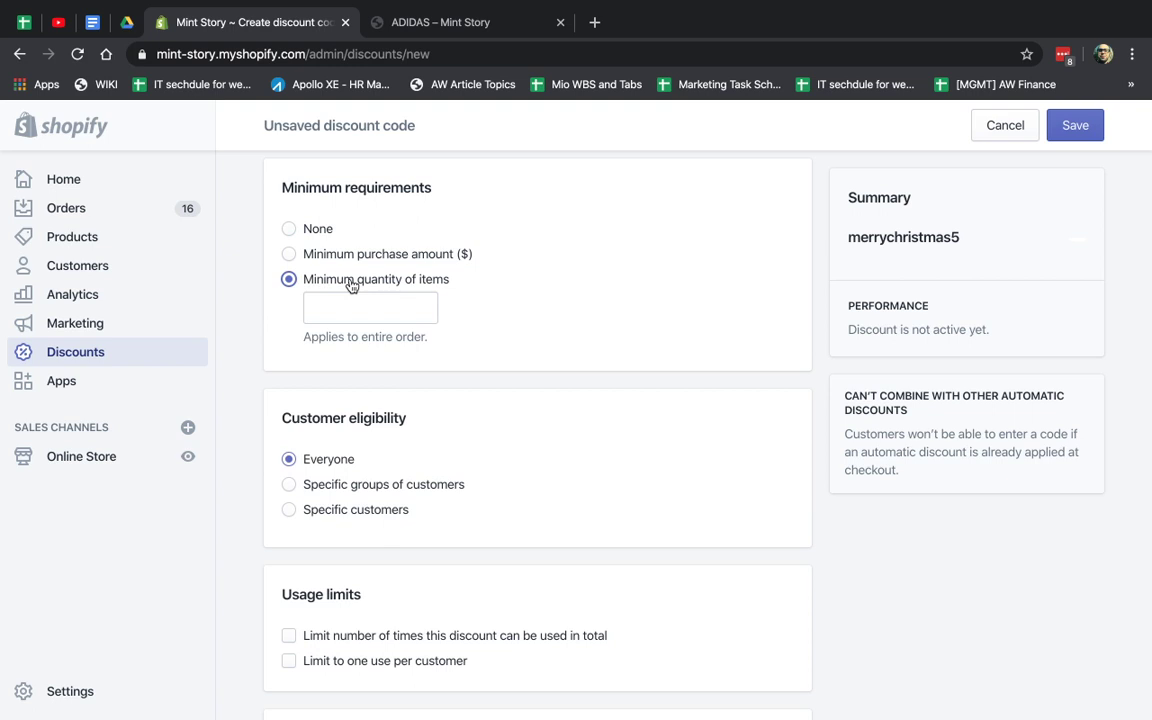
Set Minimum requirements to None and Customer eligibility to Specific customers
{"action": "left_click", "coordinate": [308, 229]}
{"action": "scroll", "coordinate": [555, 370], "scroll_direction": "down", "scroll_amount": 1}
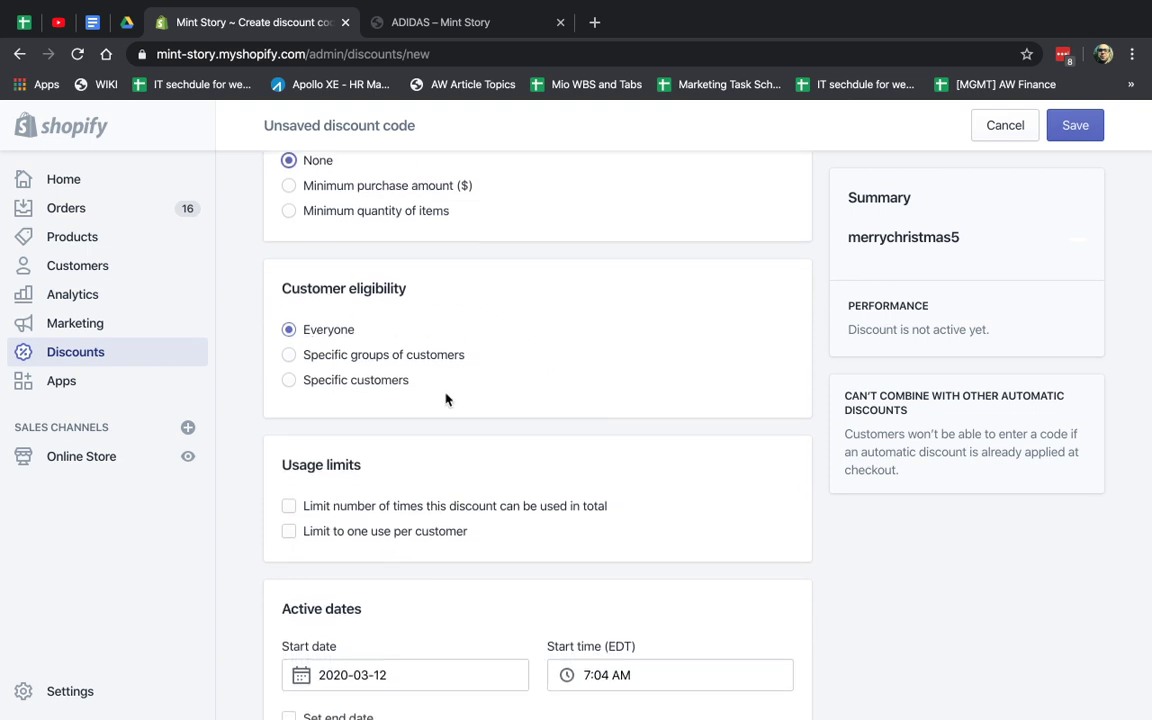
{"action": "left_click", "coordinate": [377, 360]}
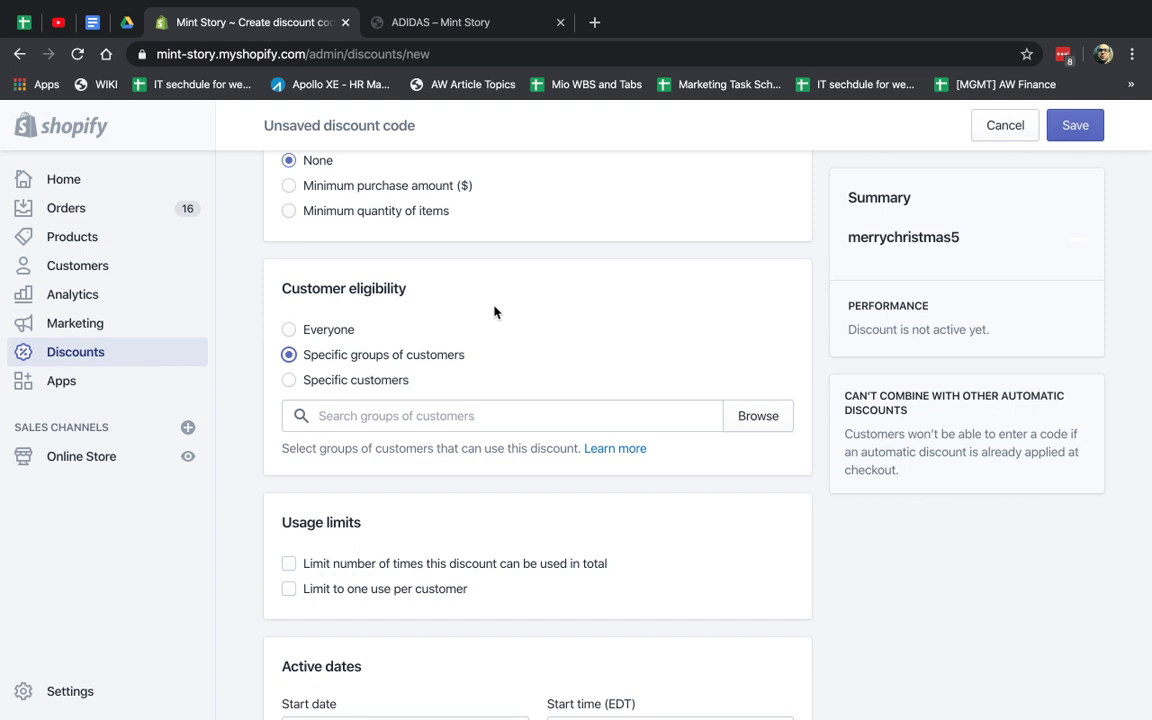
{"action": "left_click", "coordinate": [372, 383]}
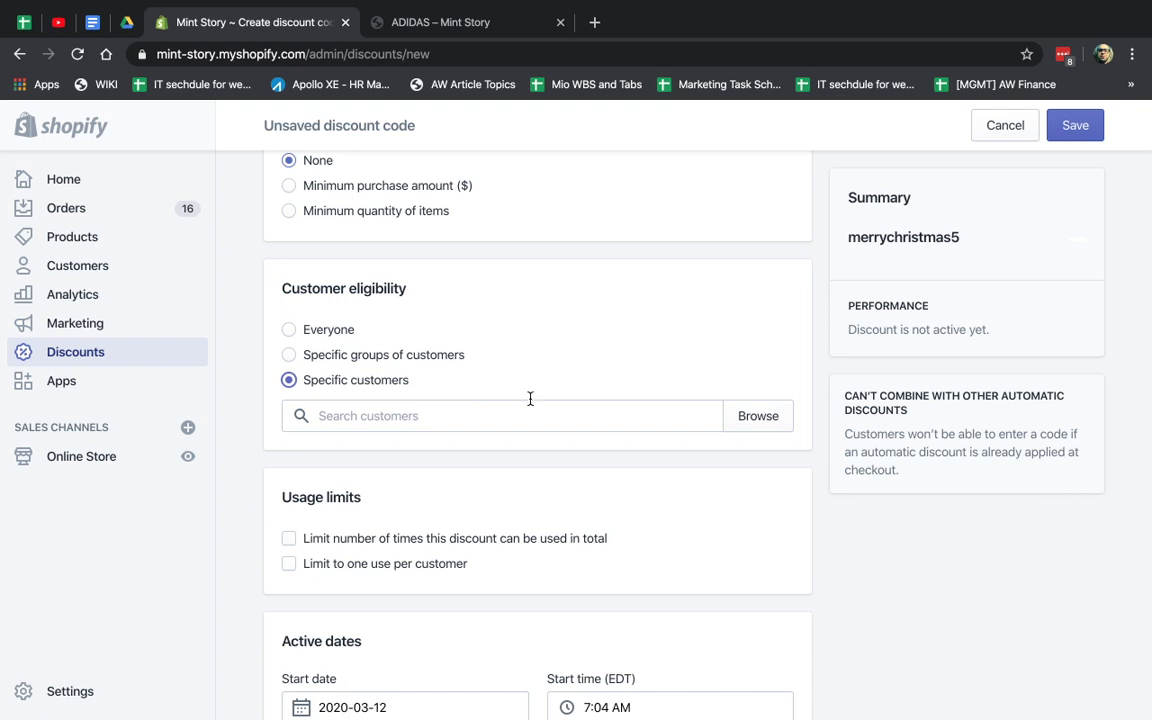
Try the one-use-per-customer limit and end date, leaving both unset
{"action": "scroll", "coordinate": [534, 390], "scroll_direction": "down", "scroll_amount": 3}
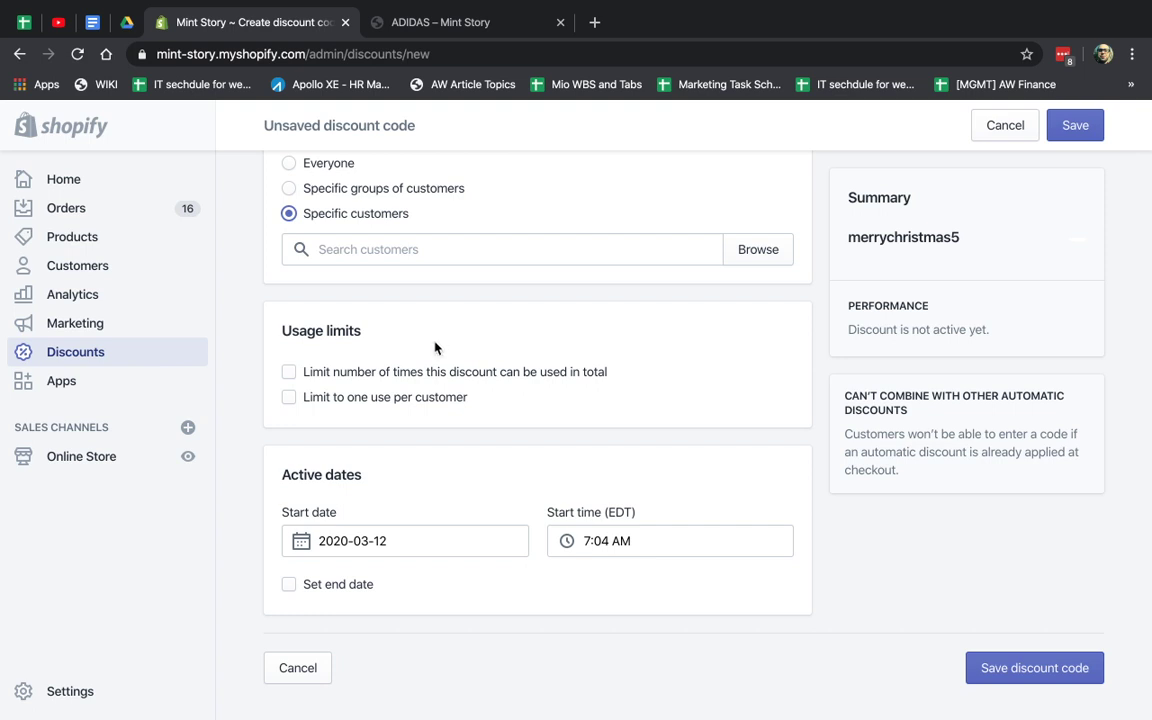
{"action": "left_click", "coordinate": [400, 400]}
{"action": "left_click", "coordinate": [400, 400]}
{"action": "left_click", "coordinate": [289, 585]}
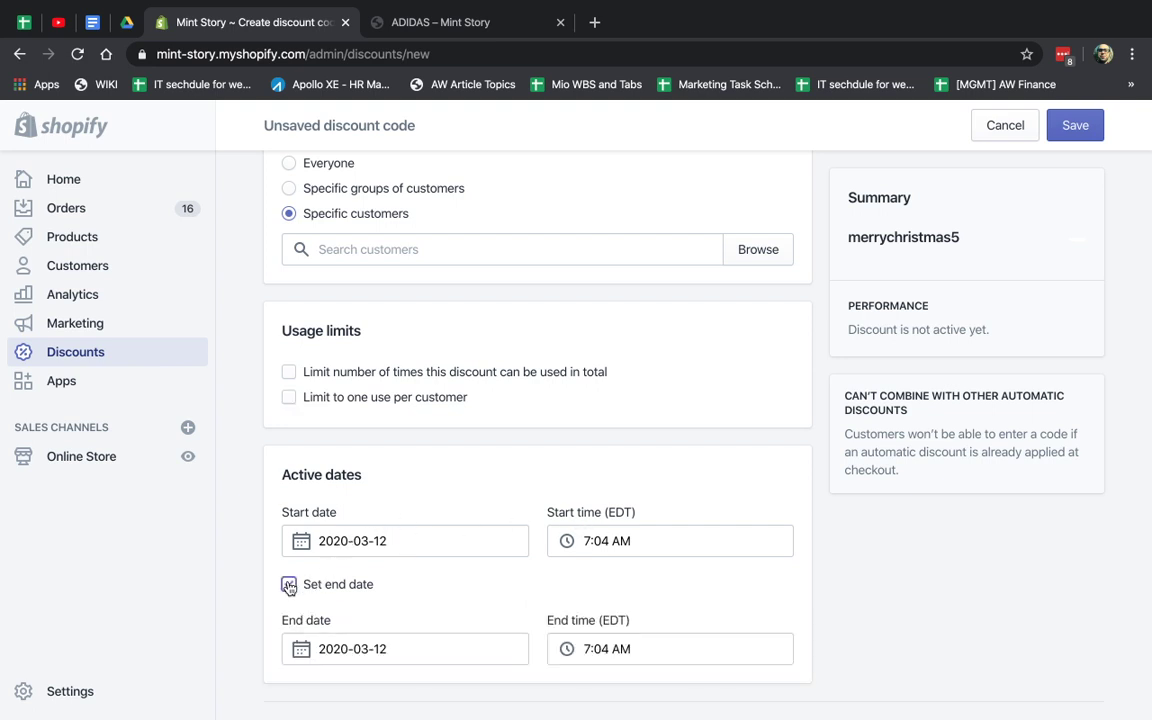
{"action": "left_click", "coordinate": [289, 585]}
{"action": "scroll", "coordinate": [802, 599], "scroll_direction": "up", "scroll_amount": 2}
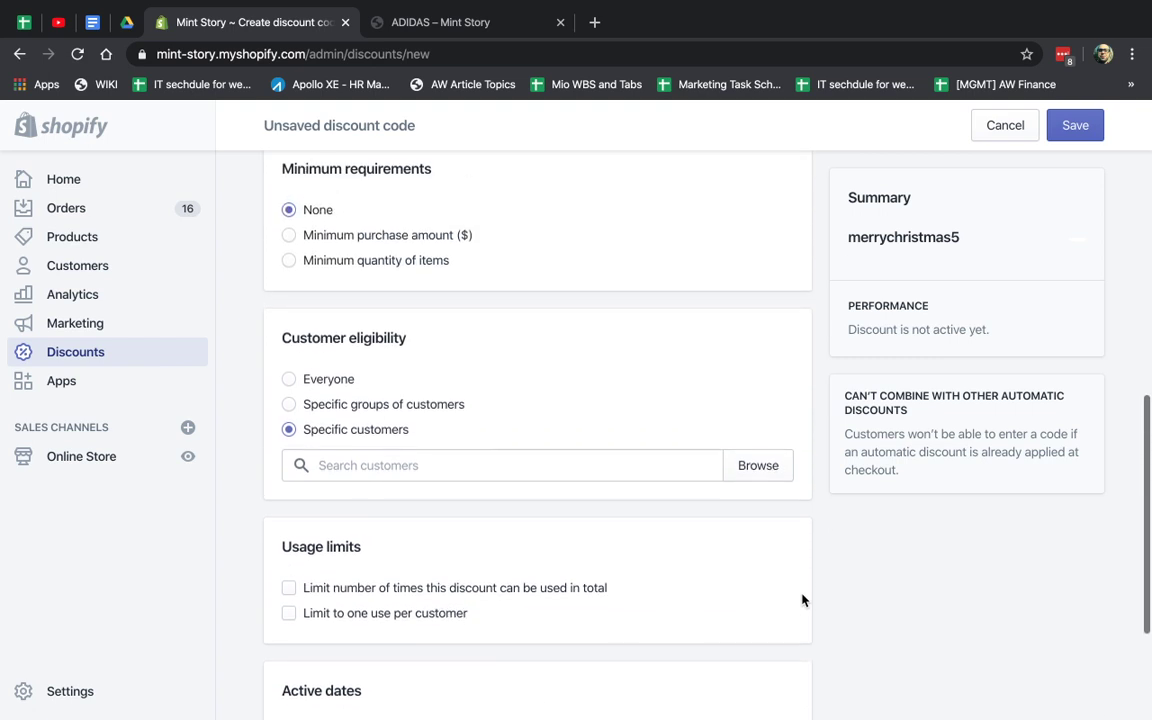
{"action": "scroll", "coordinate": [802, 599], "scroll_direction": "down", "scroll_amount": 1}
{"action": "scroll", "coordinate": [802, 599], "scroll_direction": "up", "scroll_amount": 2}
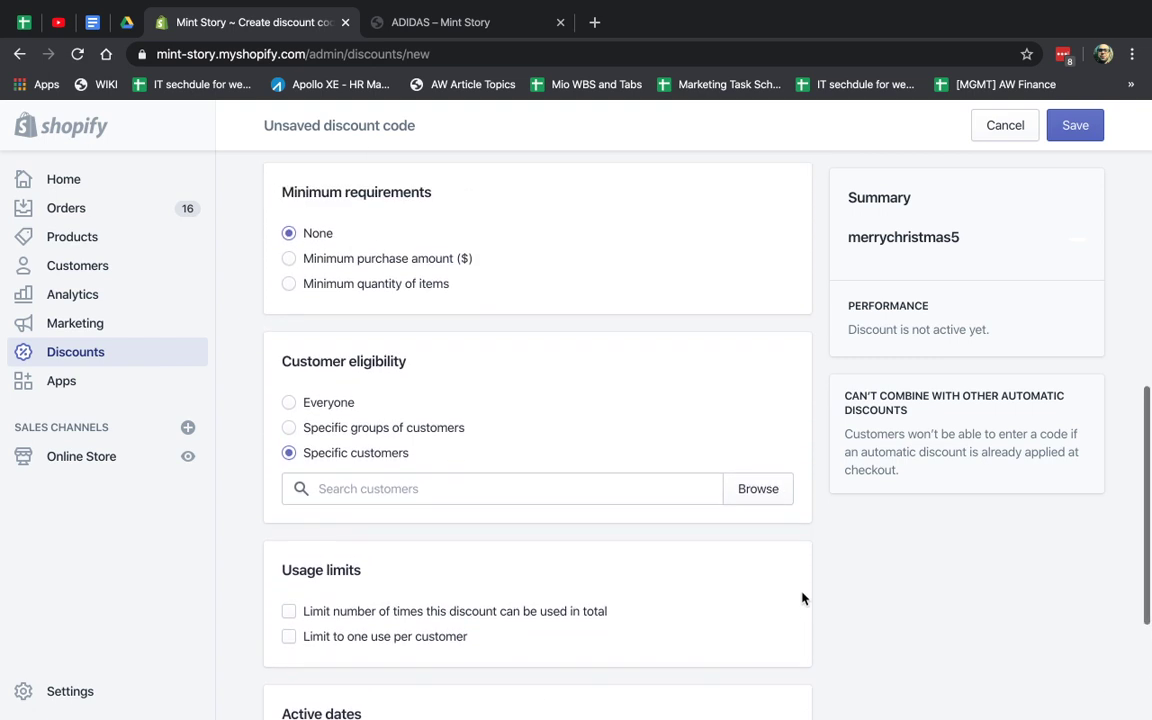
{"action": "scroll", "coordinate": [553, 507], "scroll_direction": "down", "scroll_amount": 1}
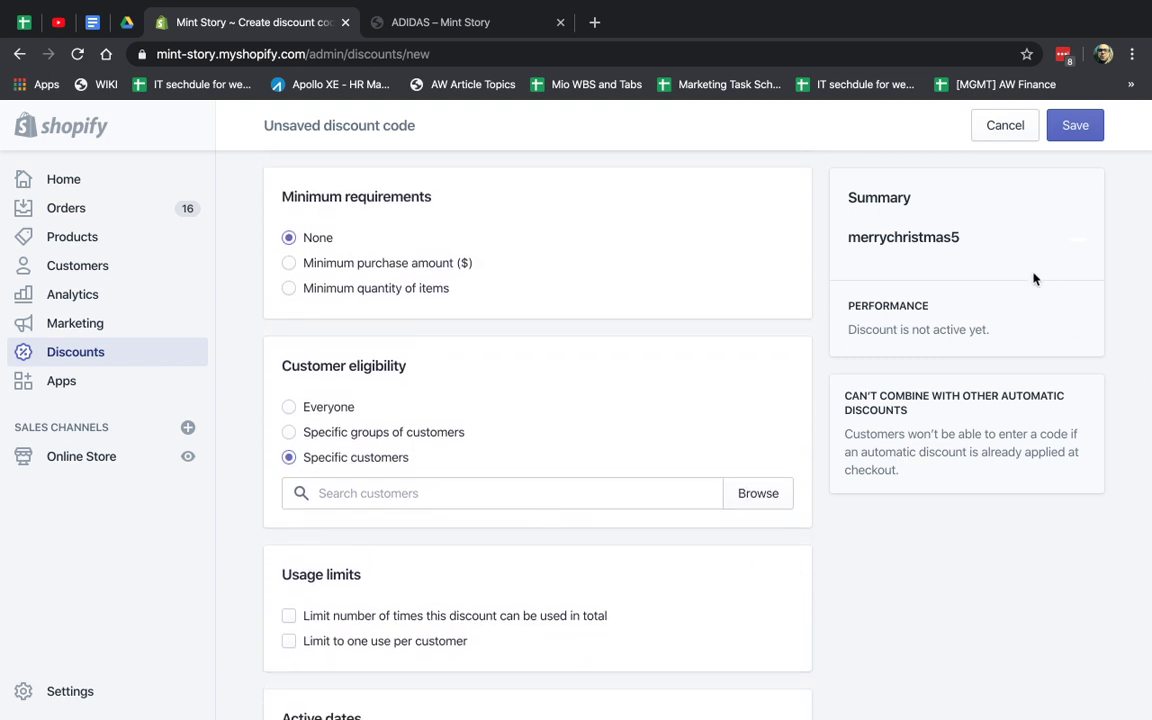
{"action": "scroll", "coordinate": [646, 401], "scroll_direction": "up", "scroll_amount": 8}
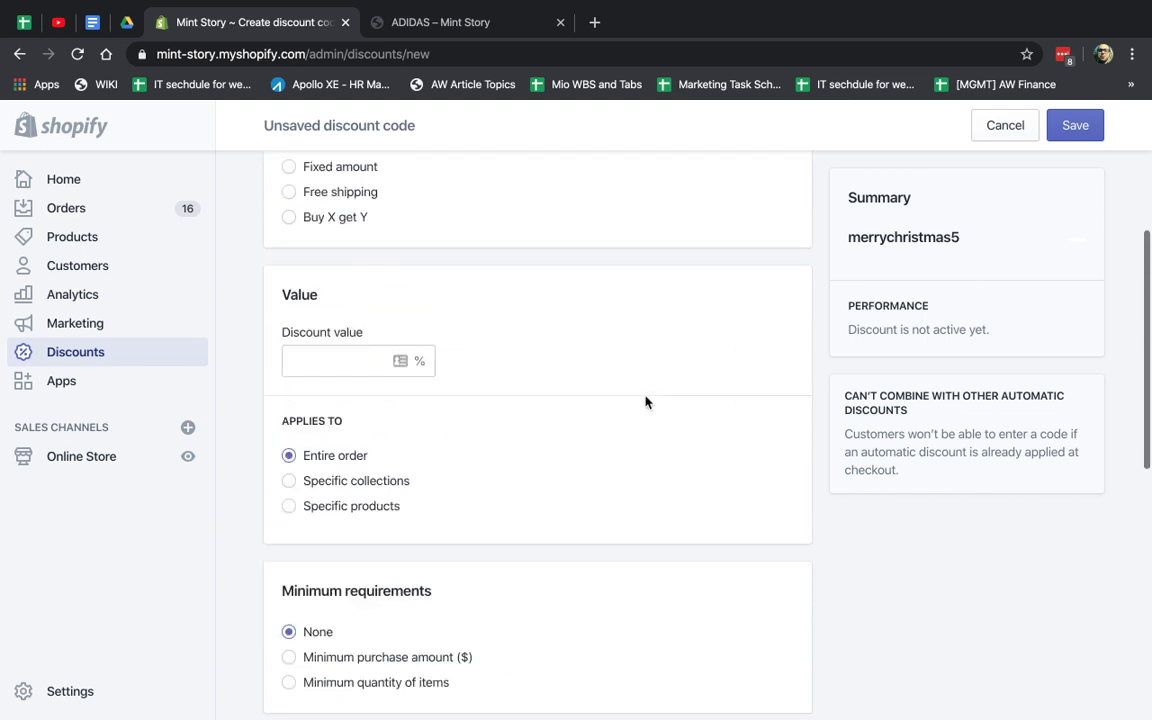
{"action": "scroll", "coordinate": [646, 401], "scroll_direction": "down", "scroll_amount": 1}
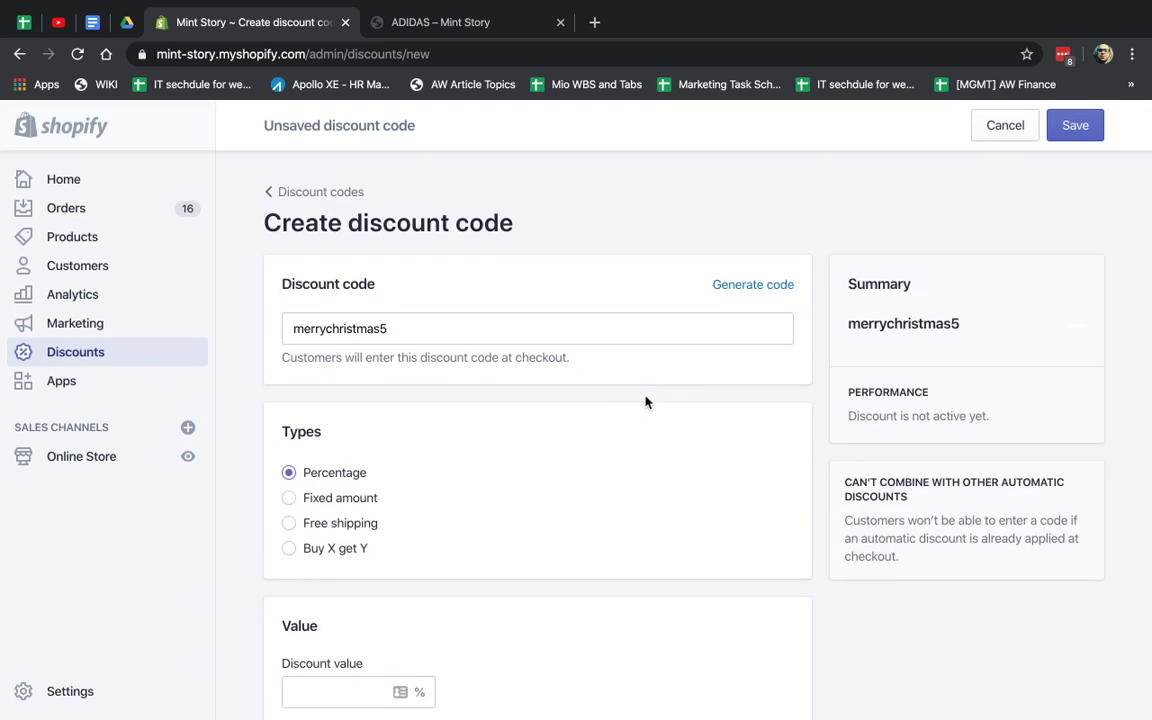
Set the merrychristmas5 percentage discount value to 5
{"action": "double_click", "coordinate": [486, 324]}
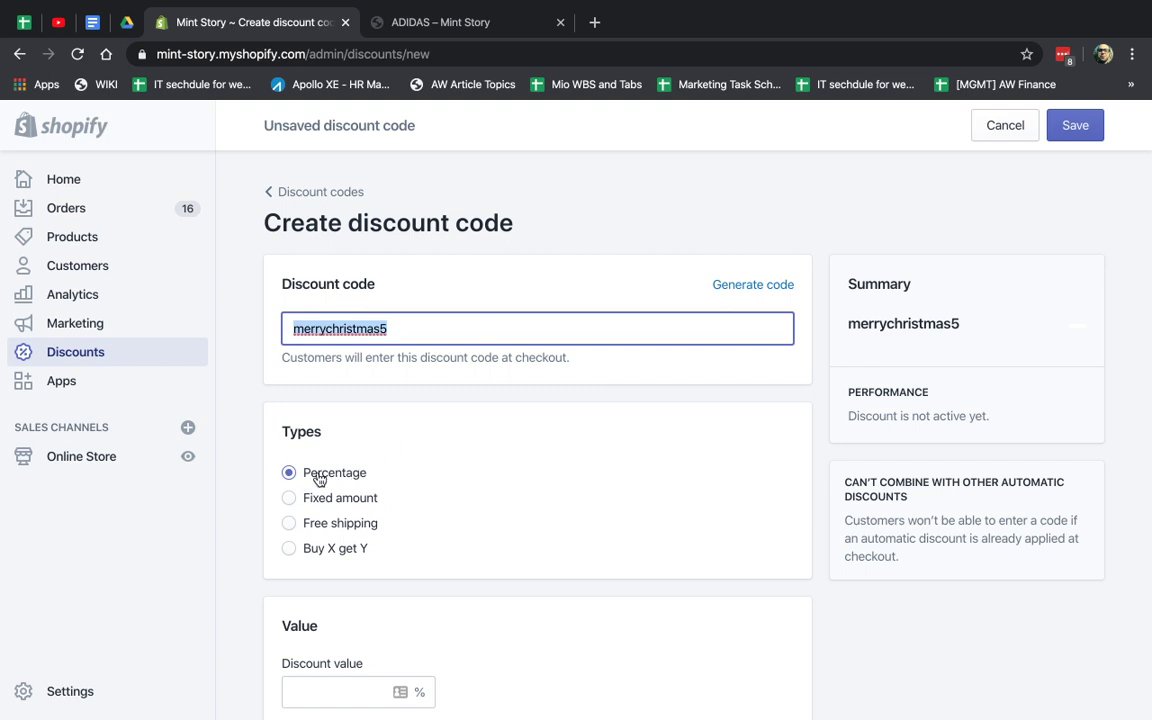
{"action": "scroll", "coordinate": [316, 478], "scroll_direction": "down", "scroll_amount": 3}
{"action": "left_click", "coordinate": [352, 476]}
{"action": "type", "text": "5"}
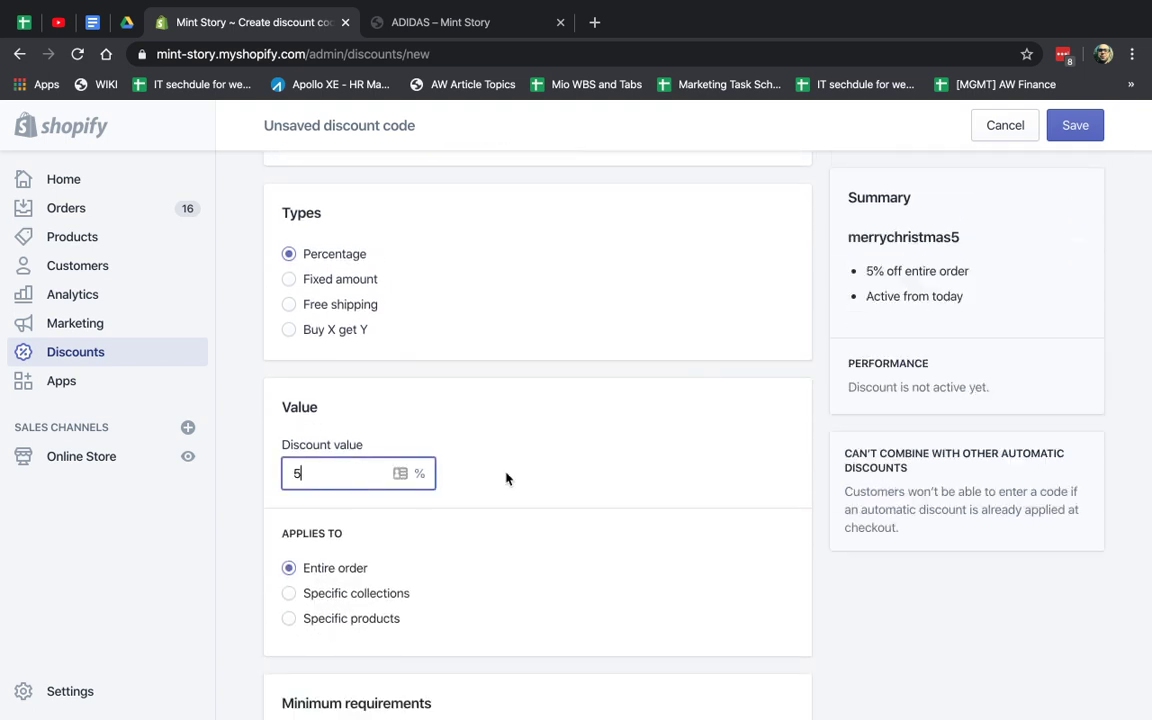
Make the discount available to Everyone
{"action": "scroll", "coordinate": [506, 478], "scroll_direction": "down", "scroll_amount": 3}
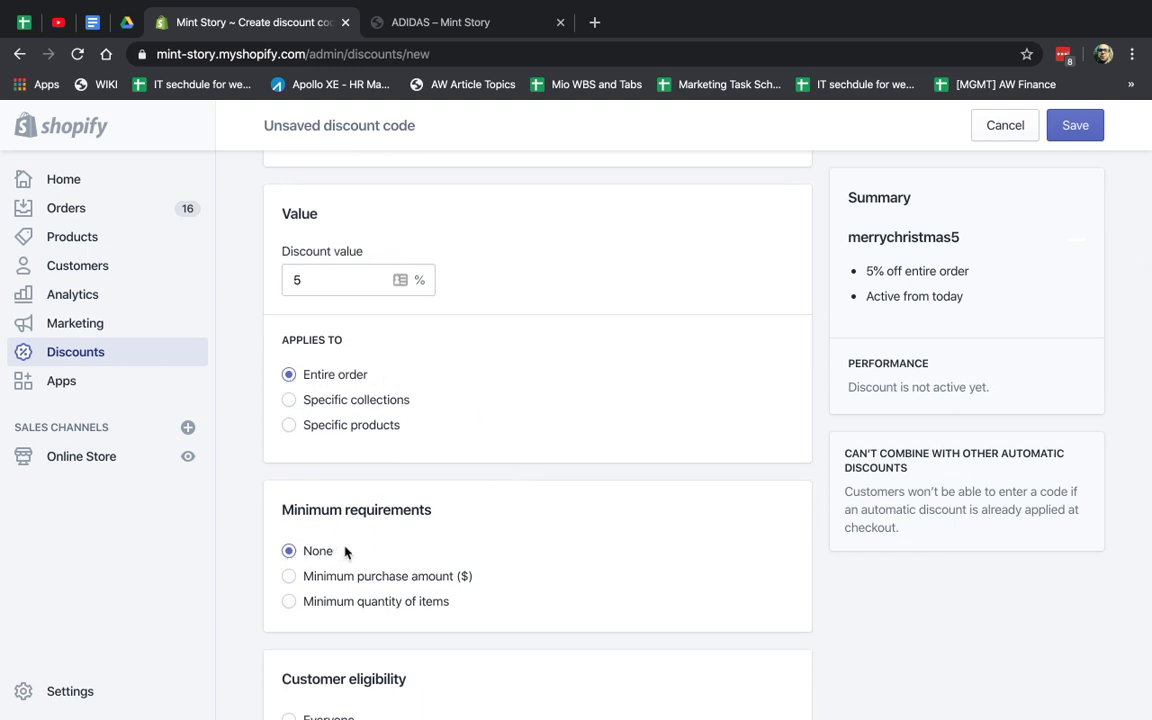
{"action": "scroll", "coordinate": [345, 551], "scroll_direction": "down", "scroll_amount": 3}
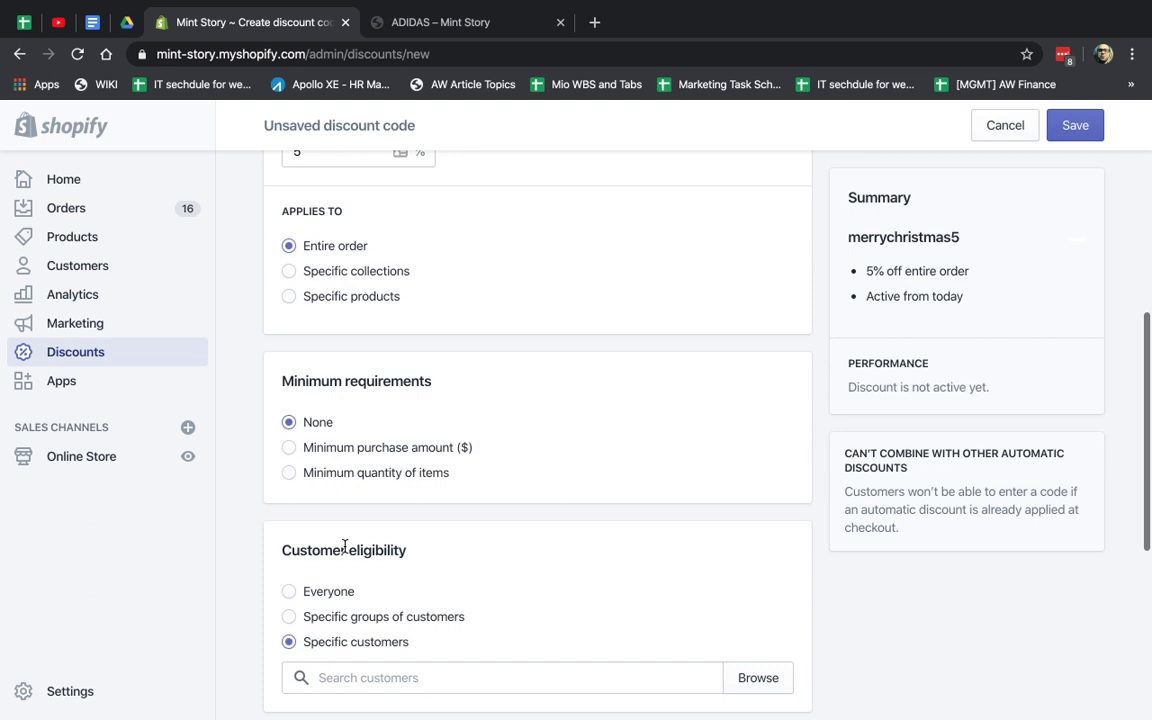
{"action": "scroll", "coordinate": [522, 498], "scroll_direction": "up", "scroll_amount": 2}
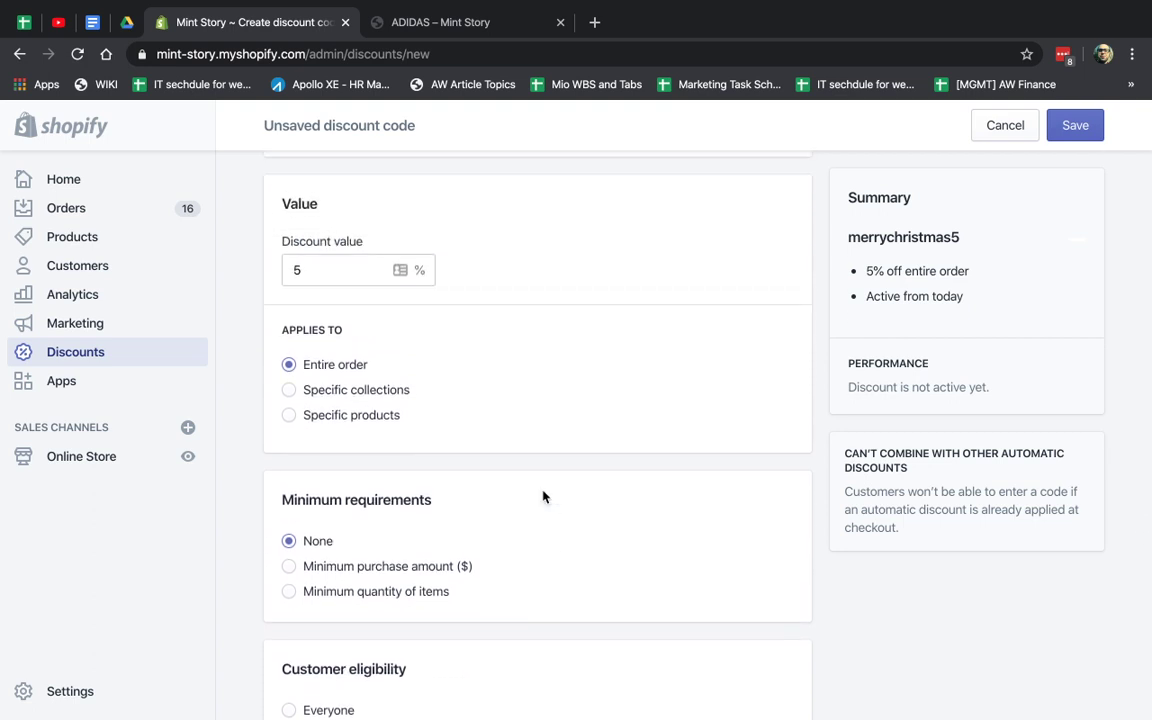
{"action": "scroll", "coordinate": [543, 496], "scroll_direction": "down", "scroll_amount": 5}
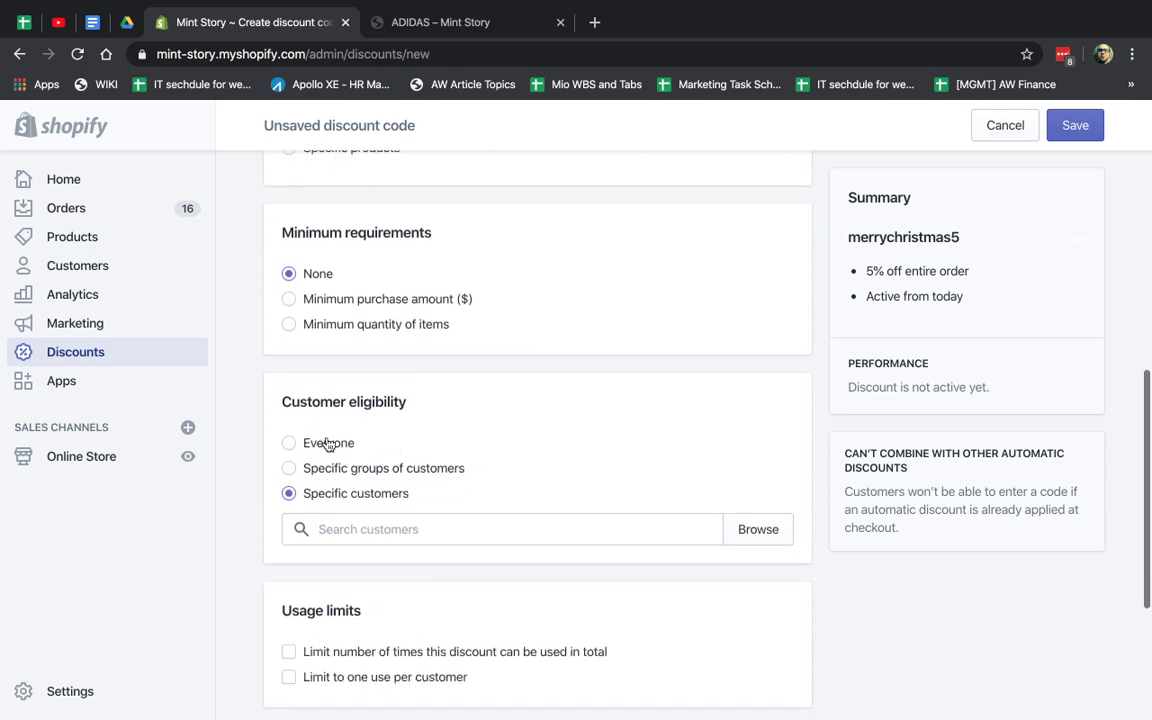
{"action": "left_click", "coordinate": [330, 443]}
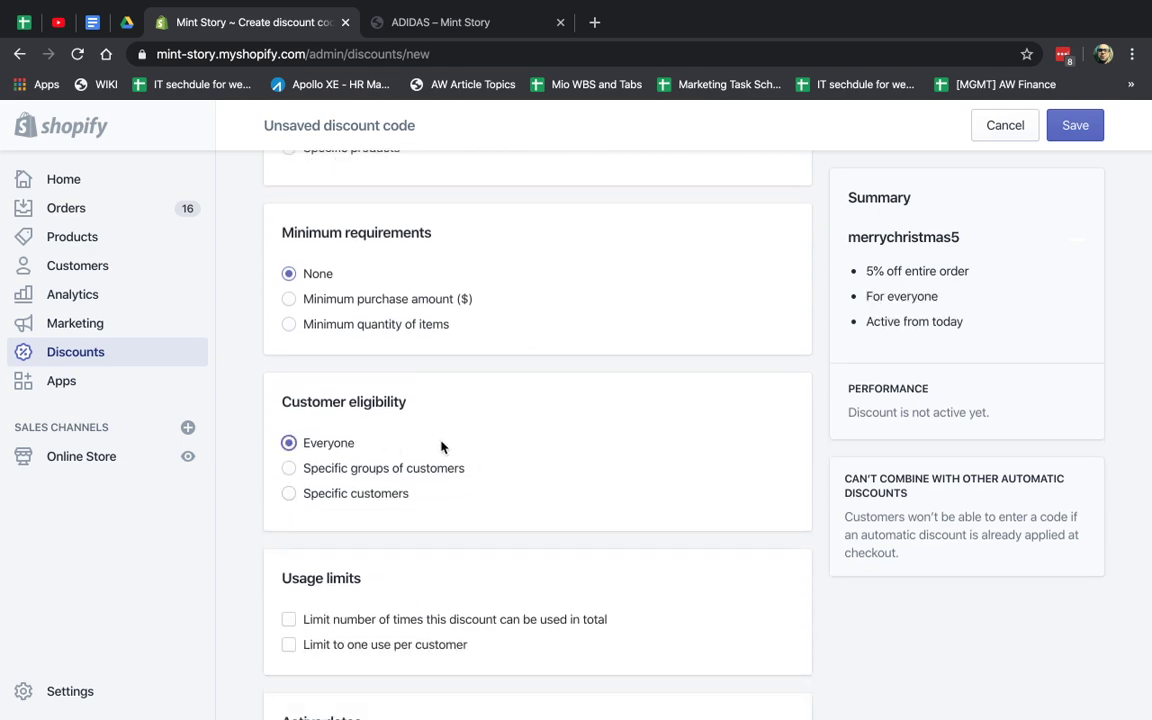
Cap the code at 100 total uses and one use per customer
{"action": "scroll", "coordinate": [442, 447], "scroll_direction": "up", "scroll_amount": 10}
{"action": "scroll", "coordinate": [576, 540], "scroll_direction": "down", "scroll_amount": 10}
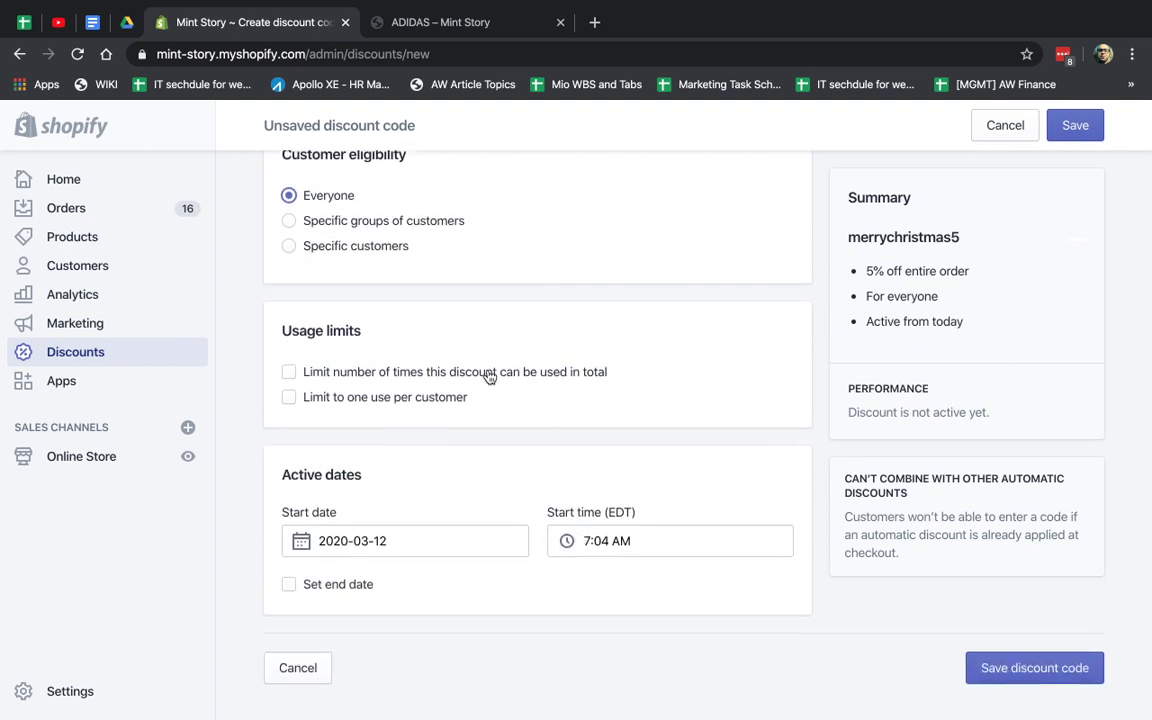
{"action": "left_click", "coordinate": [440, 372]}
{"action": "left_click", "coordinate": [400, 399]}
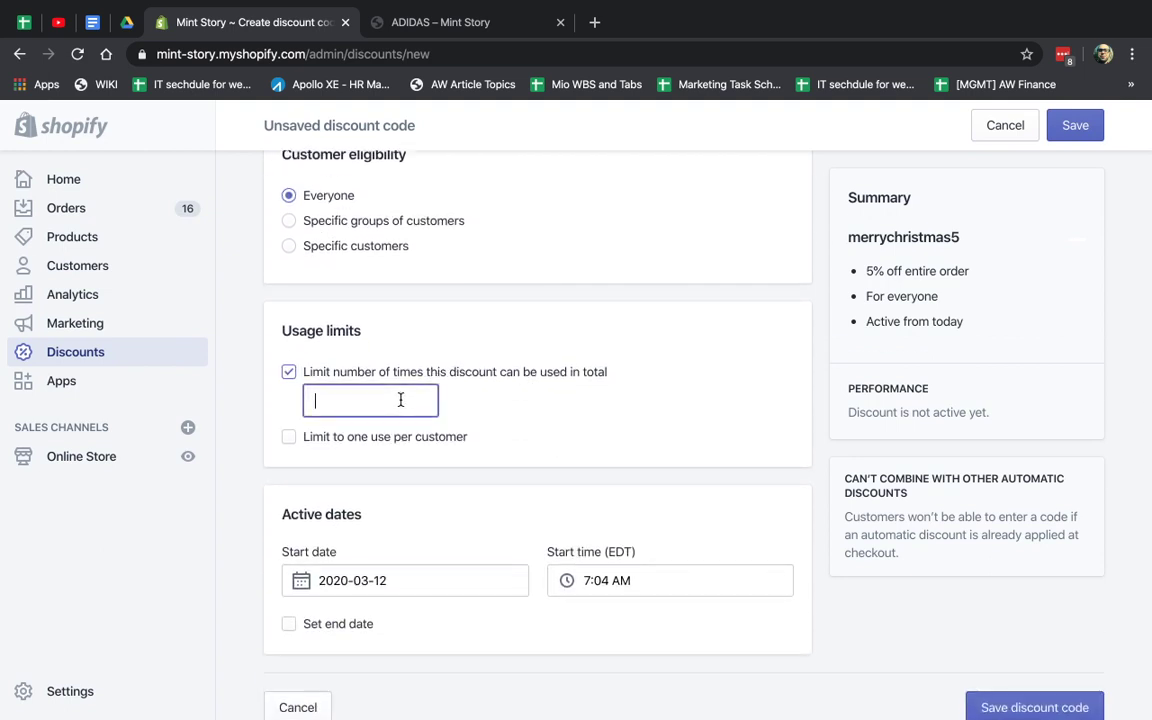
{"action": "type", "text": "100"}
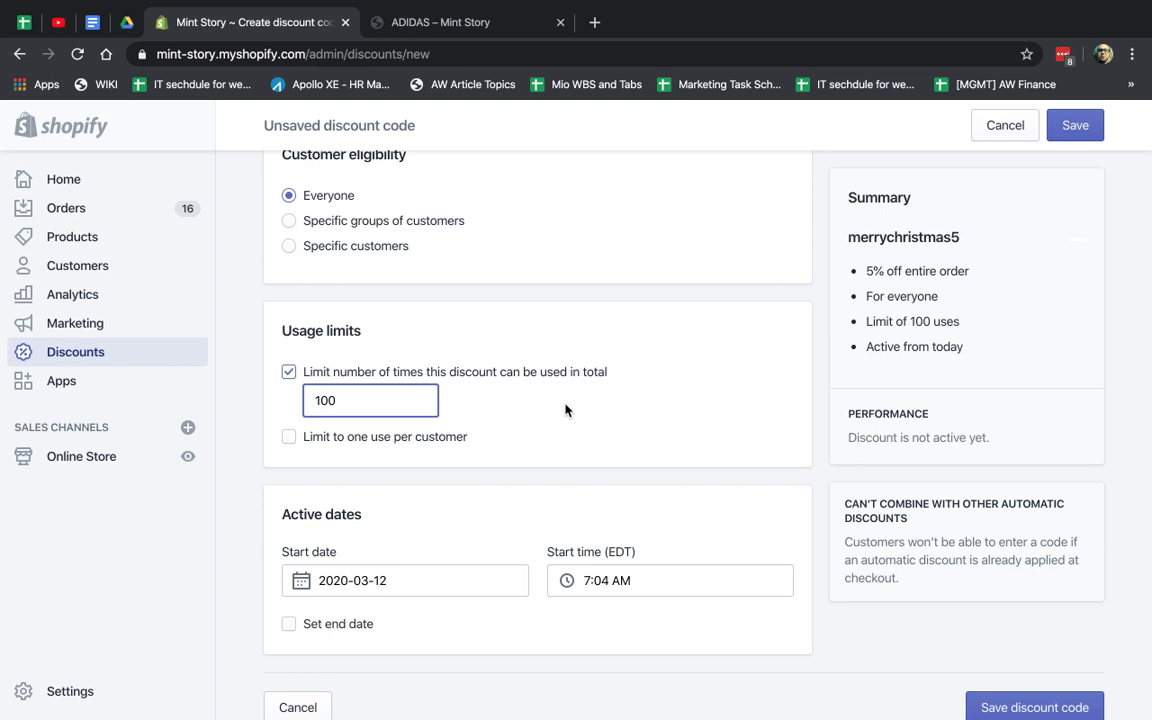
{"action": "left_click", "coordinate": [450, 440]}
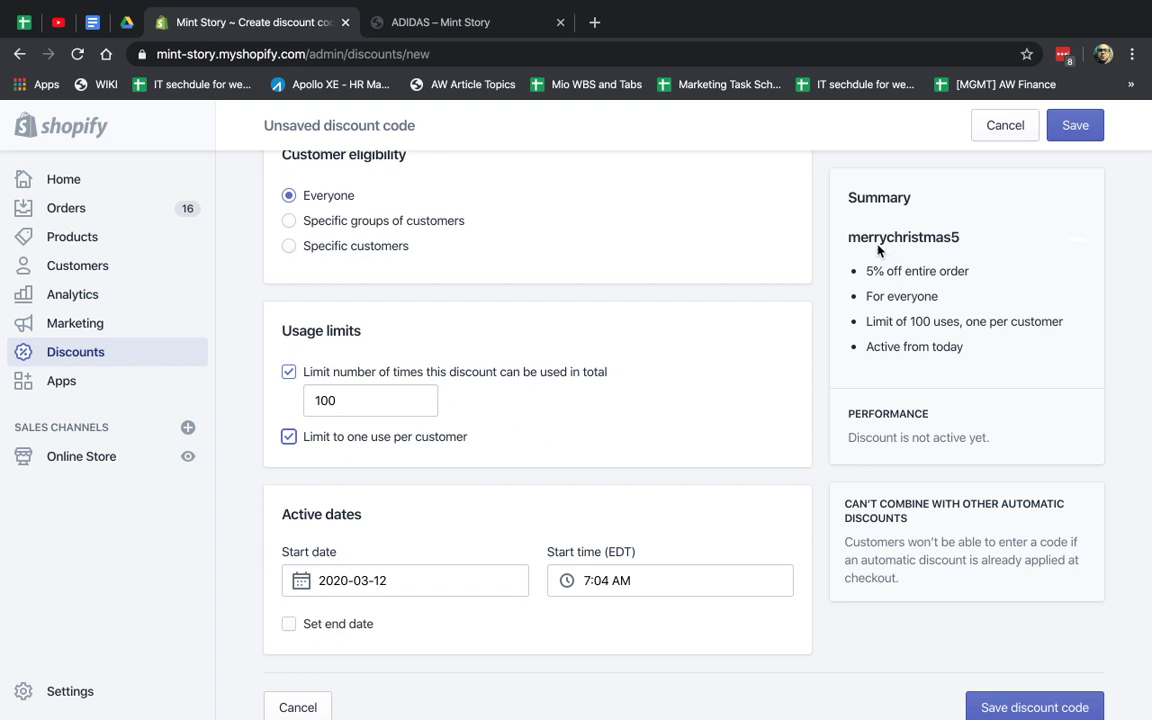
Review the discount summary and save the merrychristmas5 code
{"action": "left_click_drag", "start_coordinate": [859, 237], "coordinate": [987, 253]}
{"action": "left_click_drag", "start_coordinate": [872, 271], "coordinate": [969, 272]}
{"action": "left_click_drag", "start_coordinate": [866, 296], "coordinate": [938, 297]}
{"action": "left_click_drag", "start_coordinate": [876, 321], "coordinate": [1045, 318]}
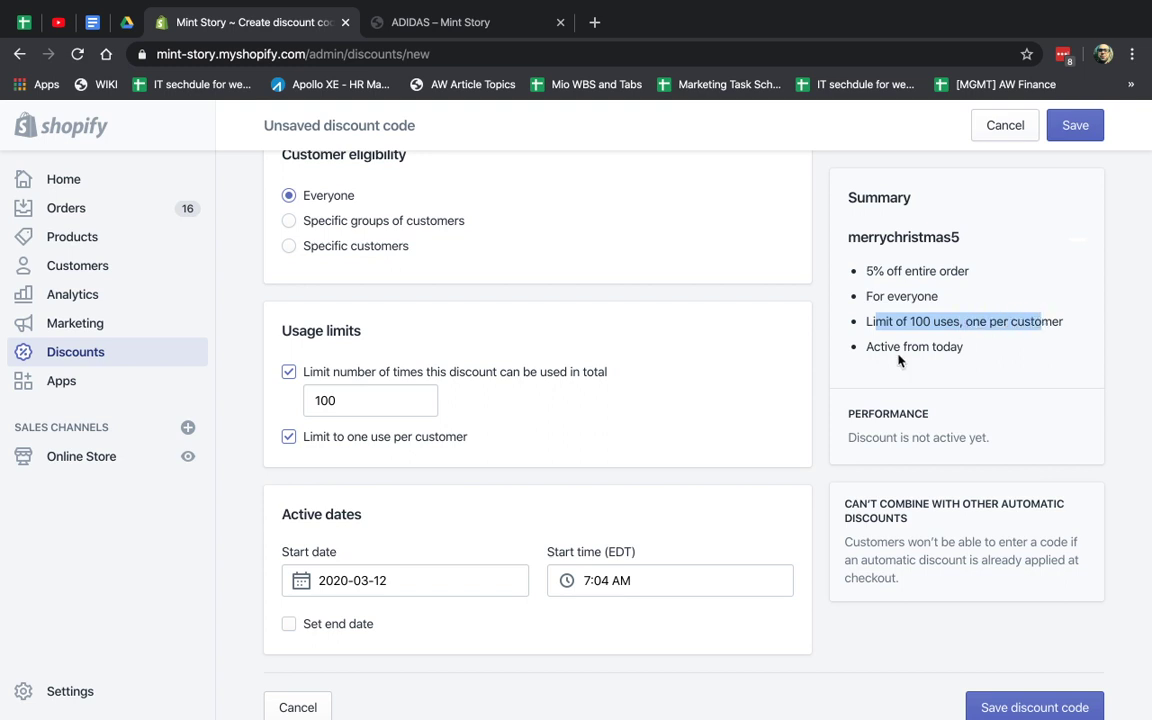
{"action": "left_click_drag", "start_coordinate": [873, 347], "coordinate": [975, 360]}
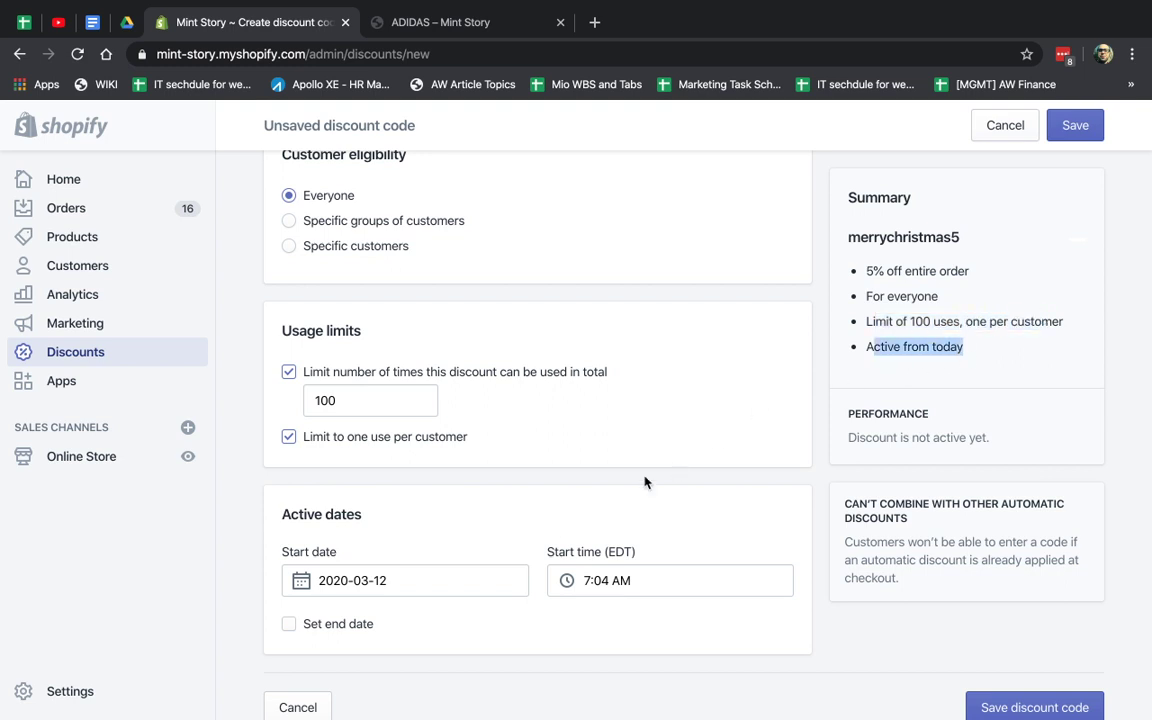
{"action": "left_click", "coordinate": [1000, 704]}
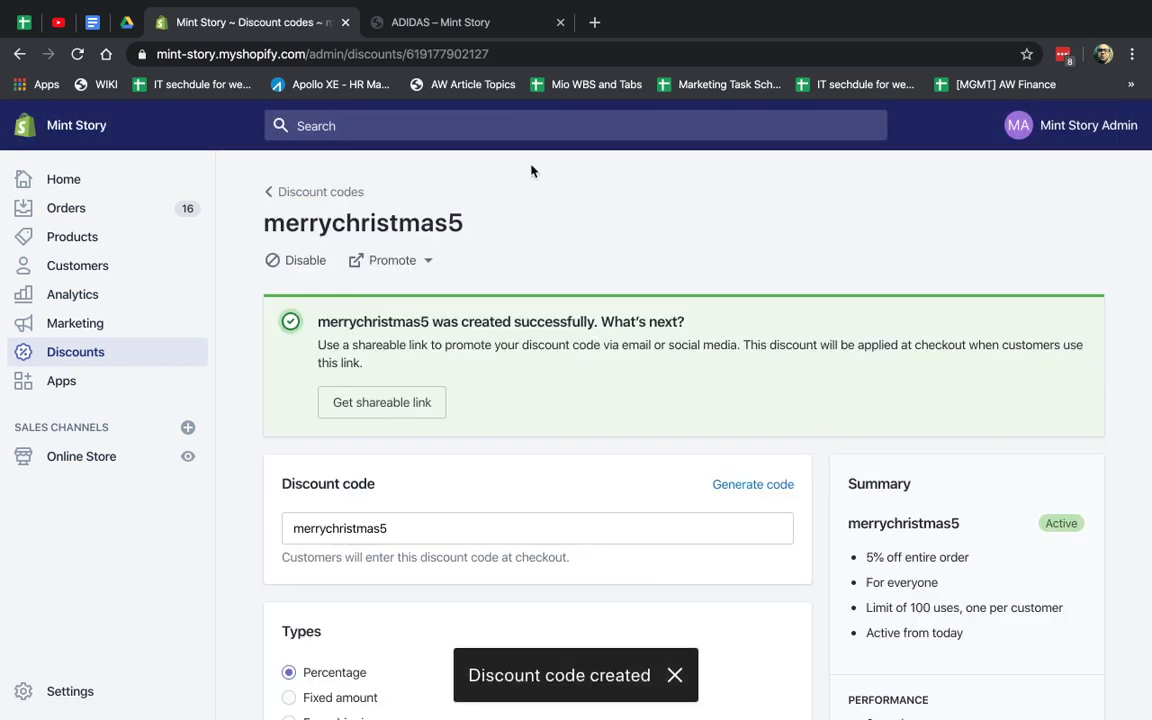
Select the merrychristmas5 code on its discount page for copying
{"action": "double_click", "coordinate": [427, 524]}
{"action": "key", "text": "ctrl+c"}
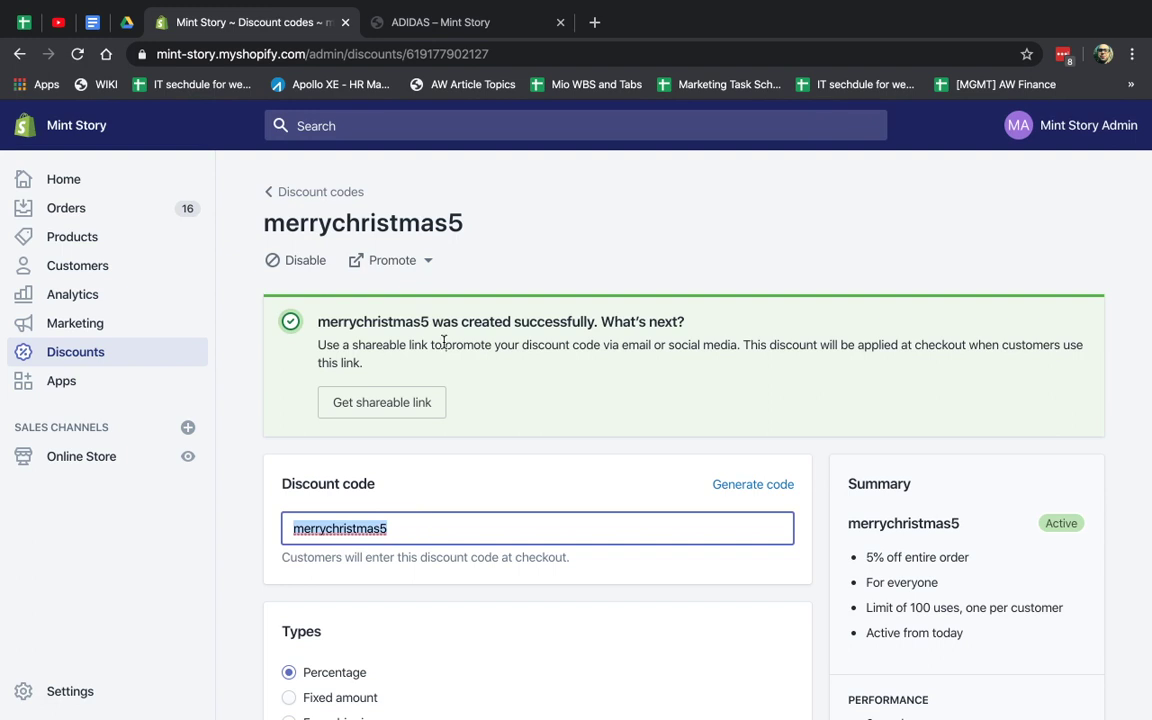
Add Kid's Stan Smith from the Adidas collection to the cart and check out
{"action": "left_click", "coordinate": [472, 27]}
{"action": "scroll", "coordinate": [378, 496], "scroll_direction": "down", "scroll_amount": 3}
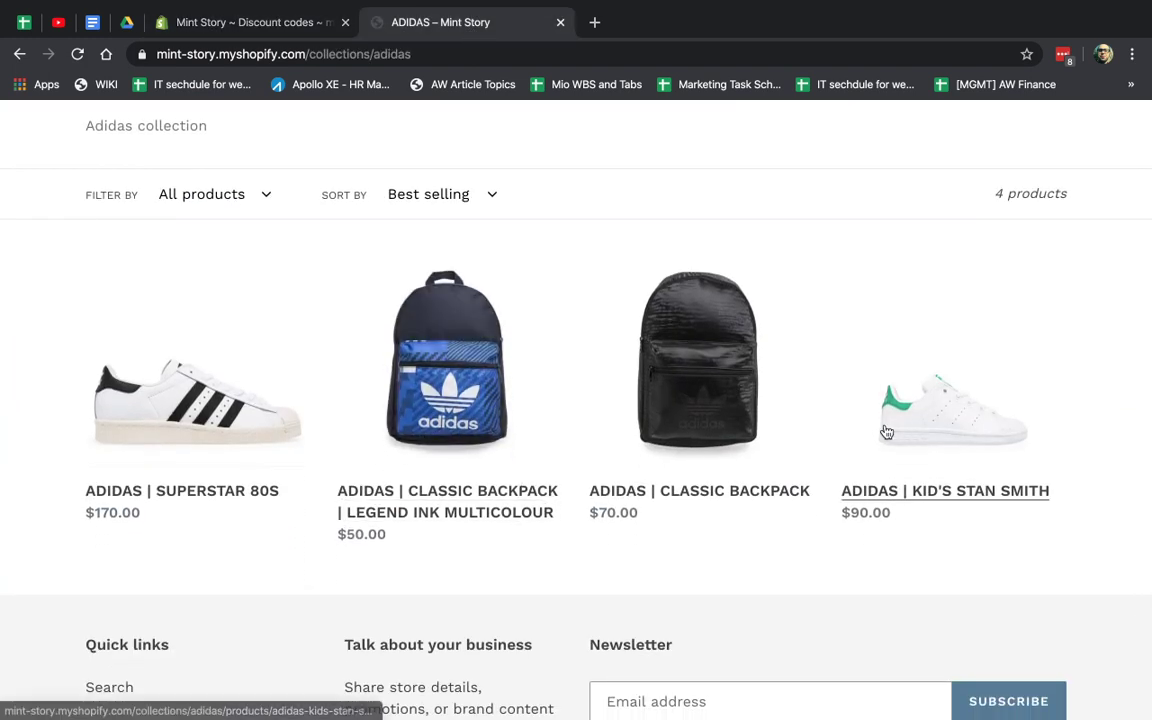
{"action": "left_click", "coordinate": [887, 432]}
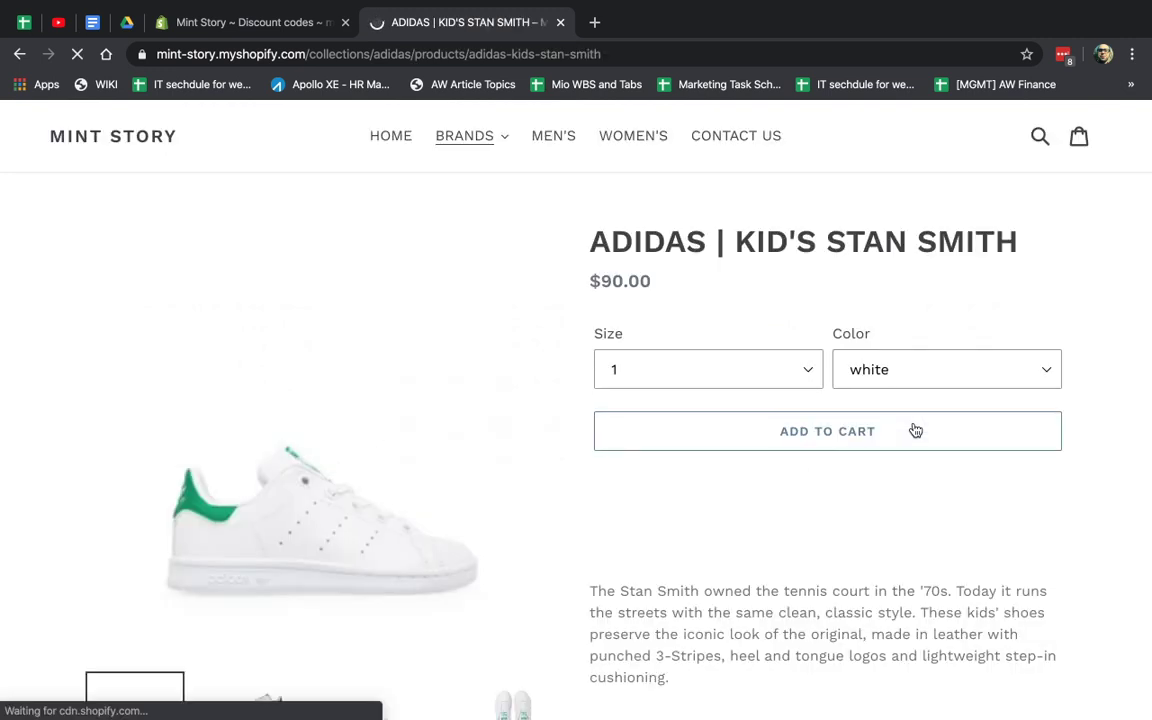
{"action": "left_click", "coordinate": [812, 431]}
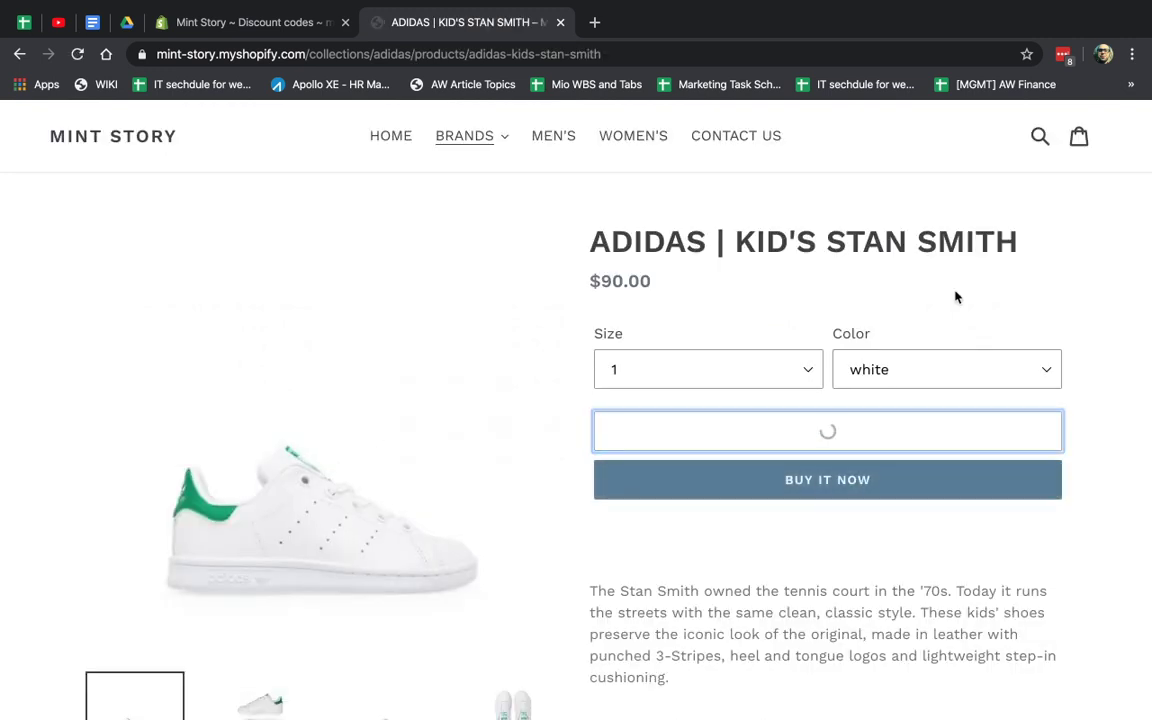
{"action": "left_click", "coordinate": [986, 288]}
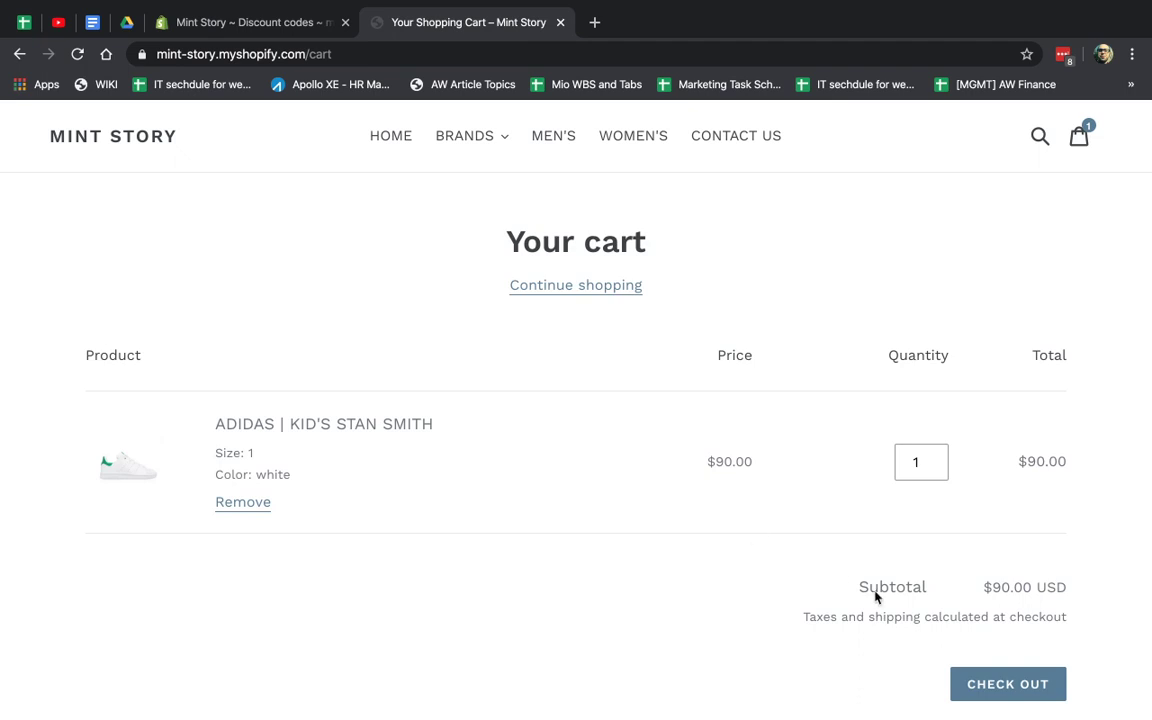
{"action": "left_click", "coordinate": [1009, 695]}
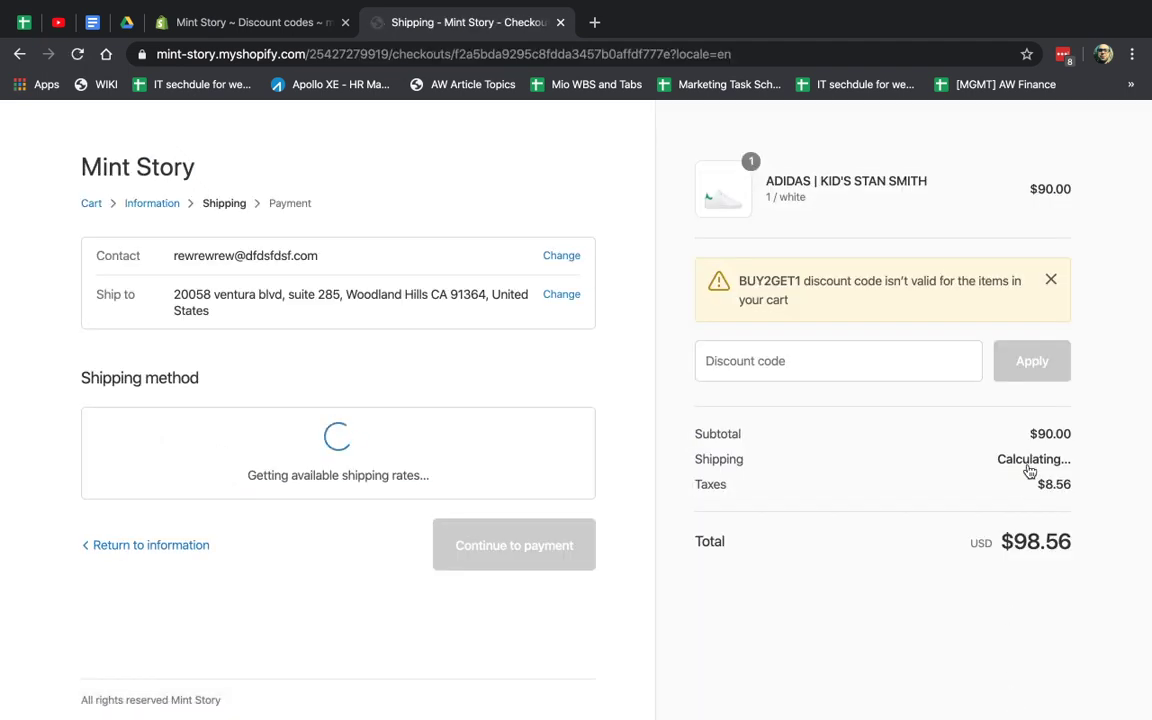
Apply merrychristmas5 at checkout for $4.50 off, then remove it
{"action": "left_click", "coordinate": [1052, 281]}
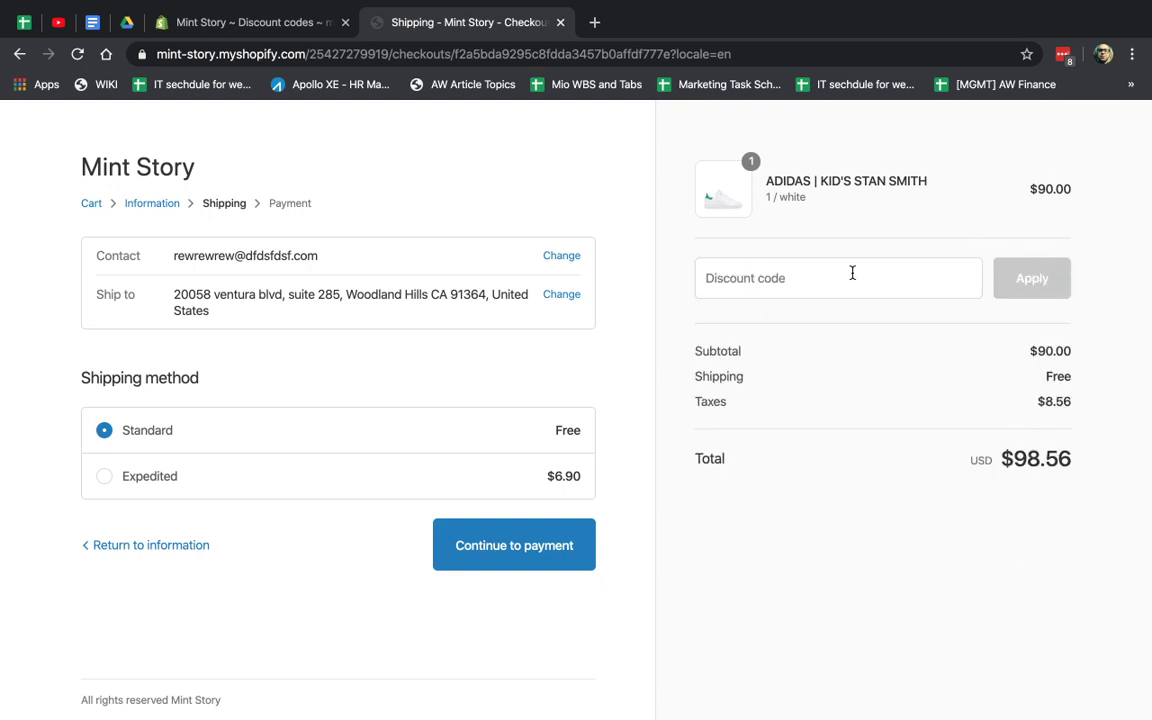
{"action": "left_click", "coordinate": [818, 281]}
{"action": "key", "text": "ctrl+v"}
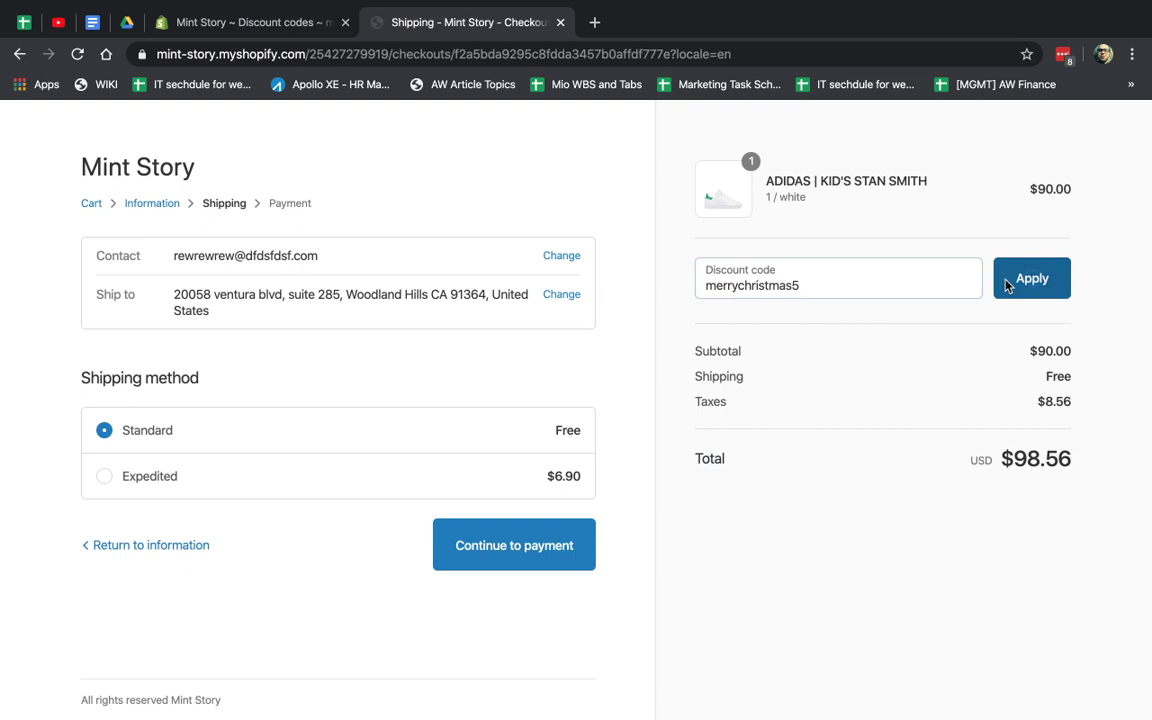
{"action": "left_click", "coordinate": [1006, 284]}
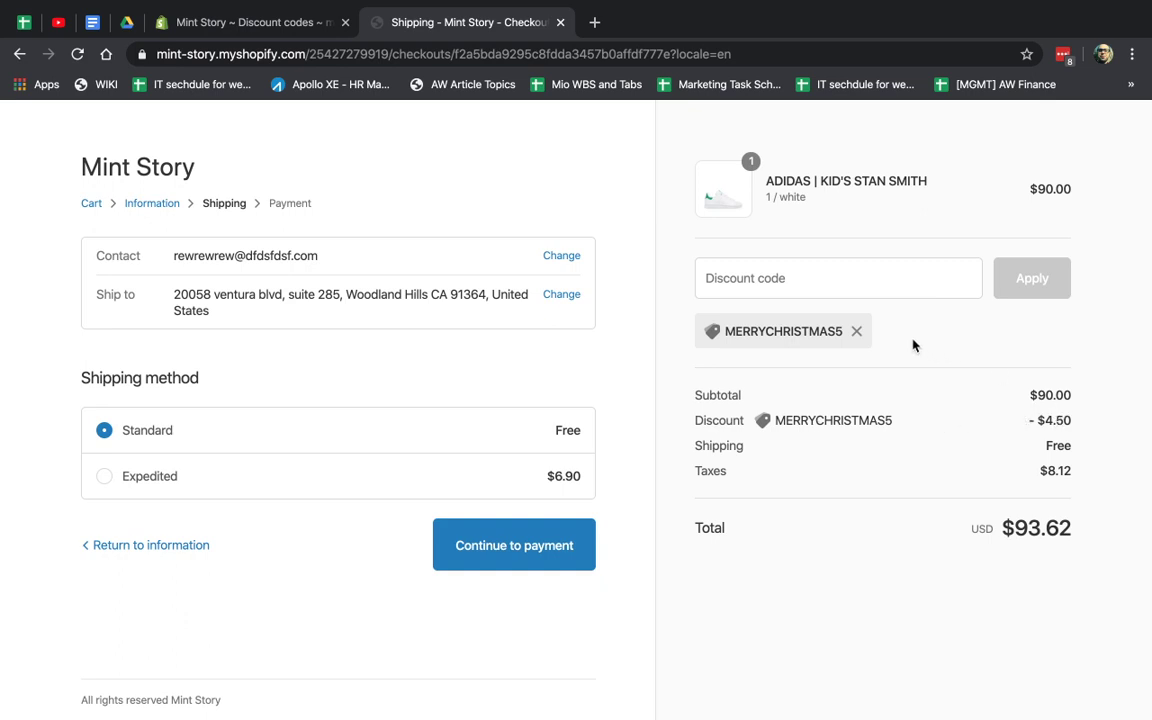
{"action": "left_click", "coordinate": [857, 332]}
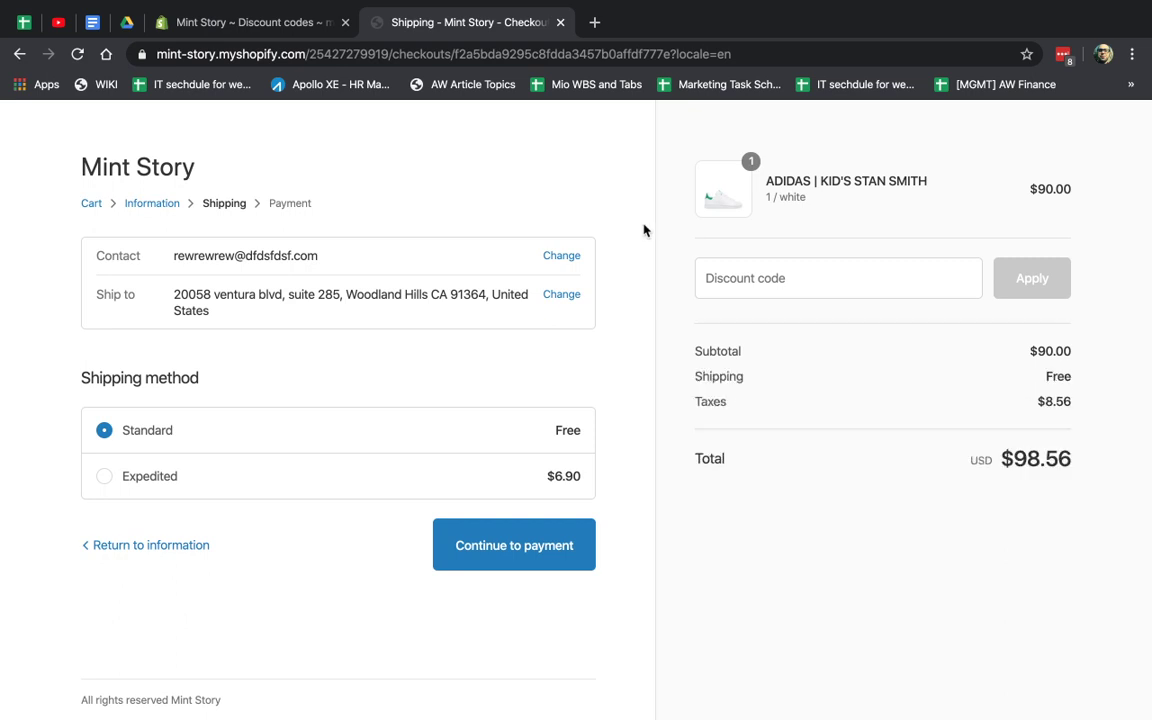
Copy the merrychristmas5 shareable link via Promote > Get a shareable link
{"action": "left_click", "coordinate": [280, 24]}
{"action": "scroll", "coordinate": [574, 395], "scroll_direction": "down", "scroll_amount": 1}
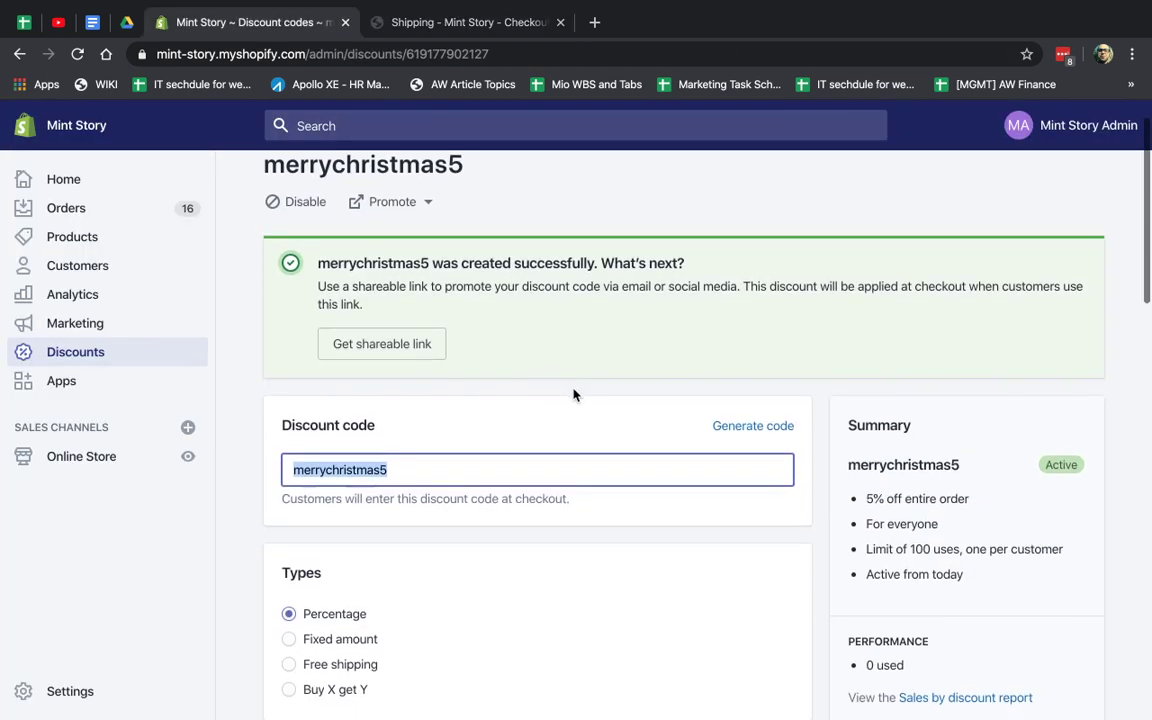
{"action": "scroll", "coordinate": [514, 310], "scroll_direction": "up", "scroll_amount": 1}
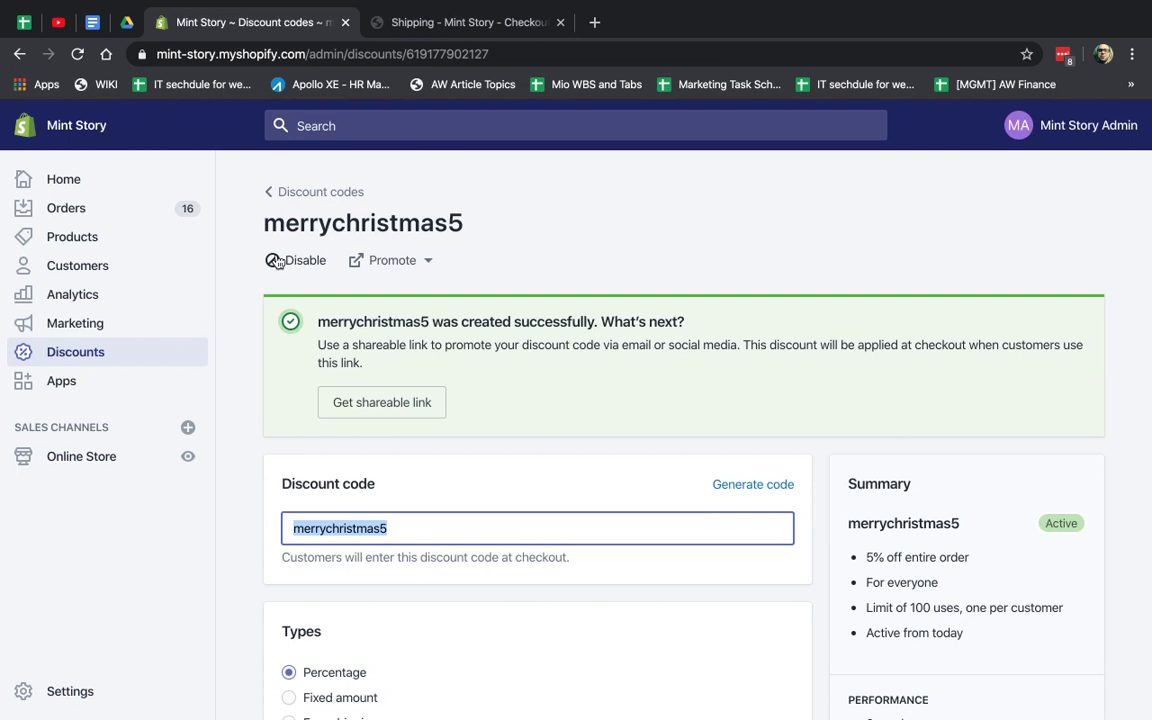
{"action": "left_click", "coordinate": [400, 262]}
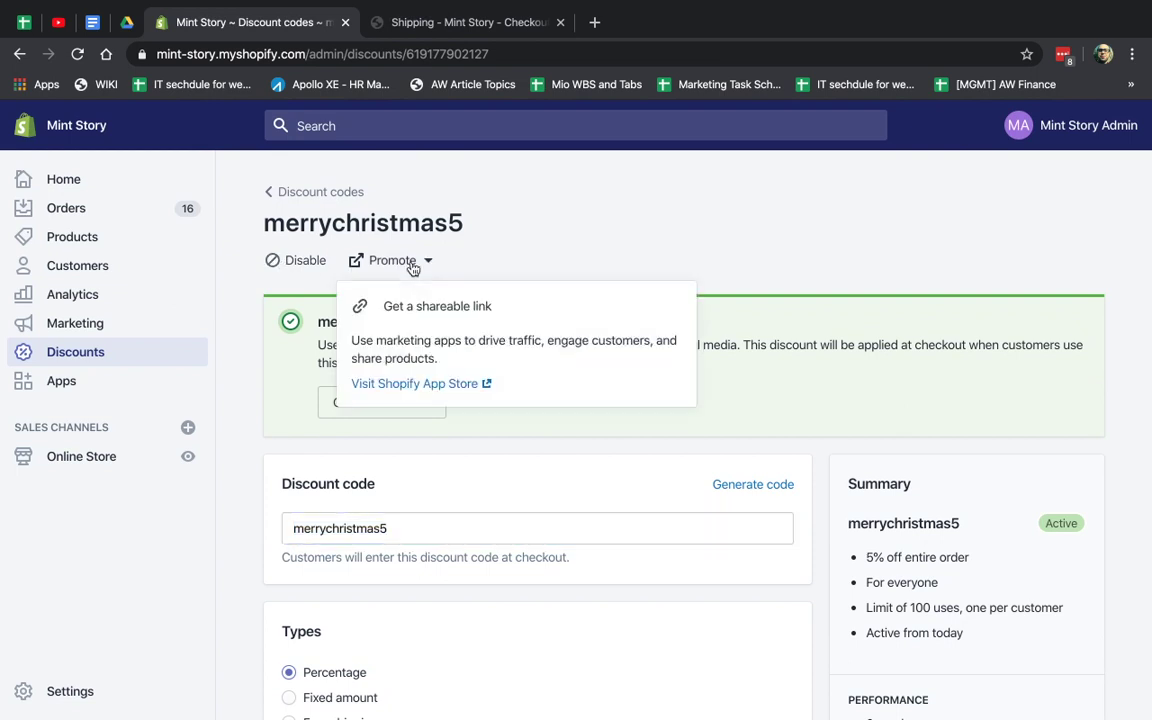
{"action": "left_click", "coordinate": [505, 311]}
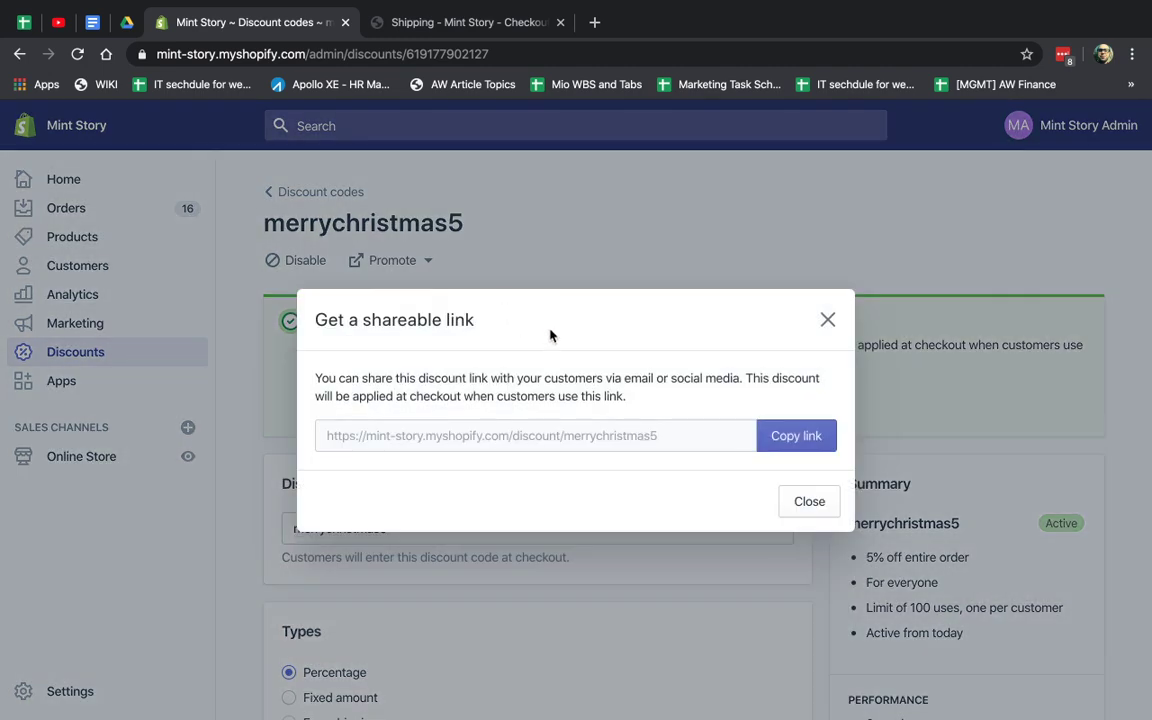
{"action": "left_click", "coordinate": [797, 440]}
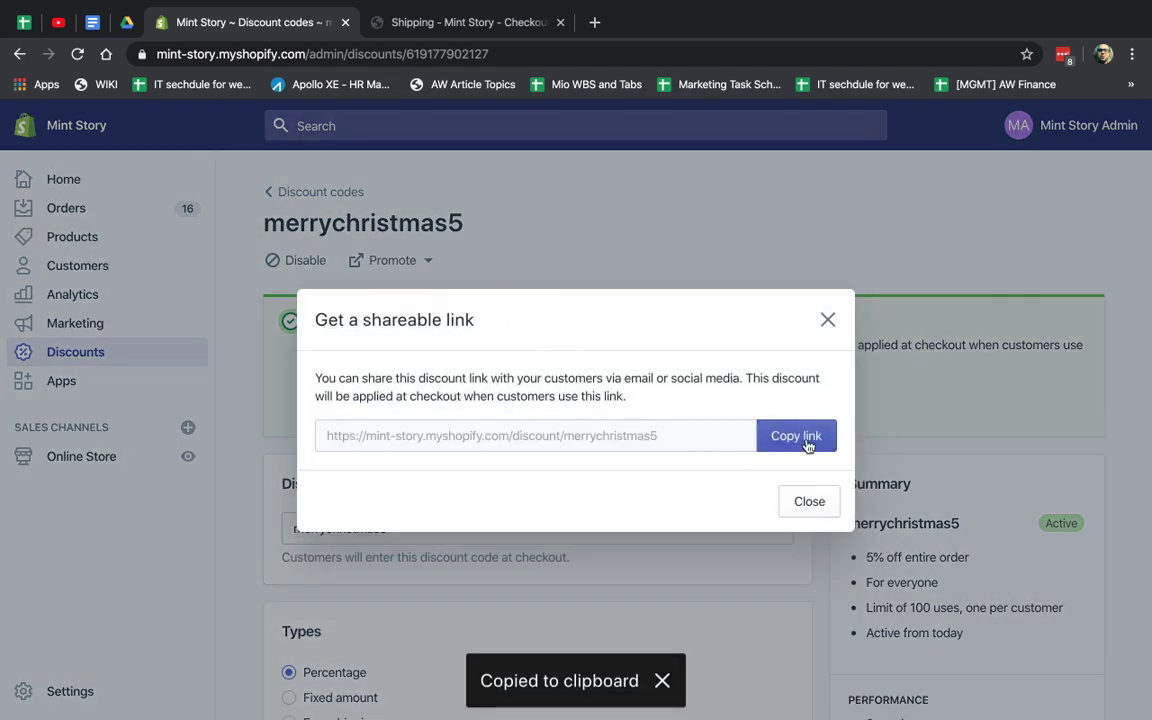
Open the copied discount link in a new incognito window
{"action": "left_click", "coordinate": [1132, 54]}
{"action": "left_click", "coordinate": [985, 137]}
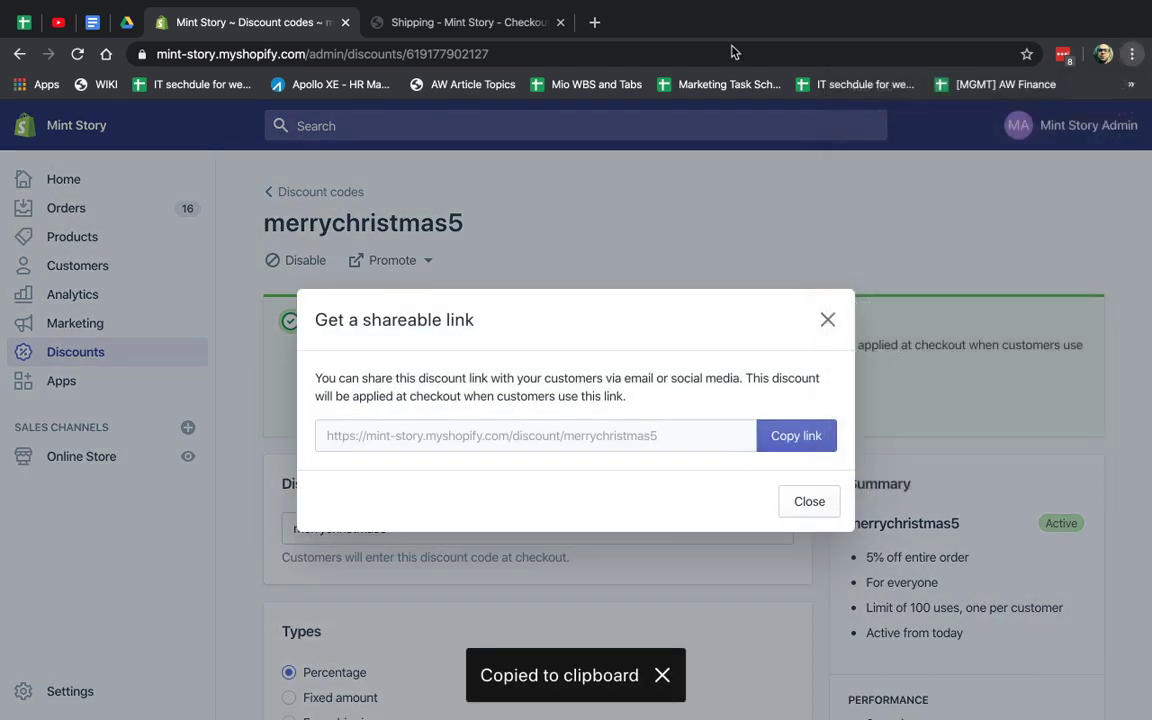
{"action": "key", "text": "ctrl+v"}
{"action": "key", "text": "Return"}
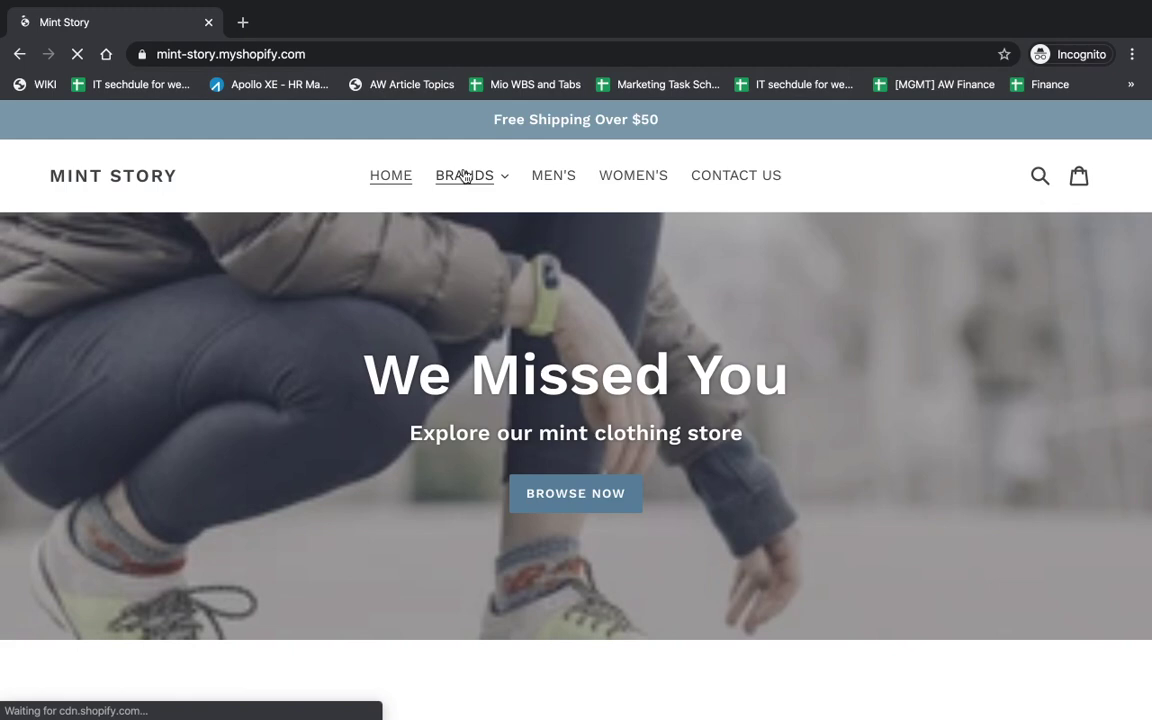
Check out the $70 Adidas Classic Backpack, with MERRYCHRISTMAS5 auto-applied for $66.50
{"action": "left_click", "coordinate": [472, 188]}
{"action": "left_click", "coordinate": [471, 228]}
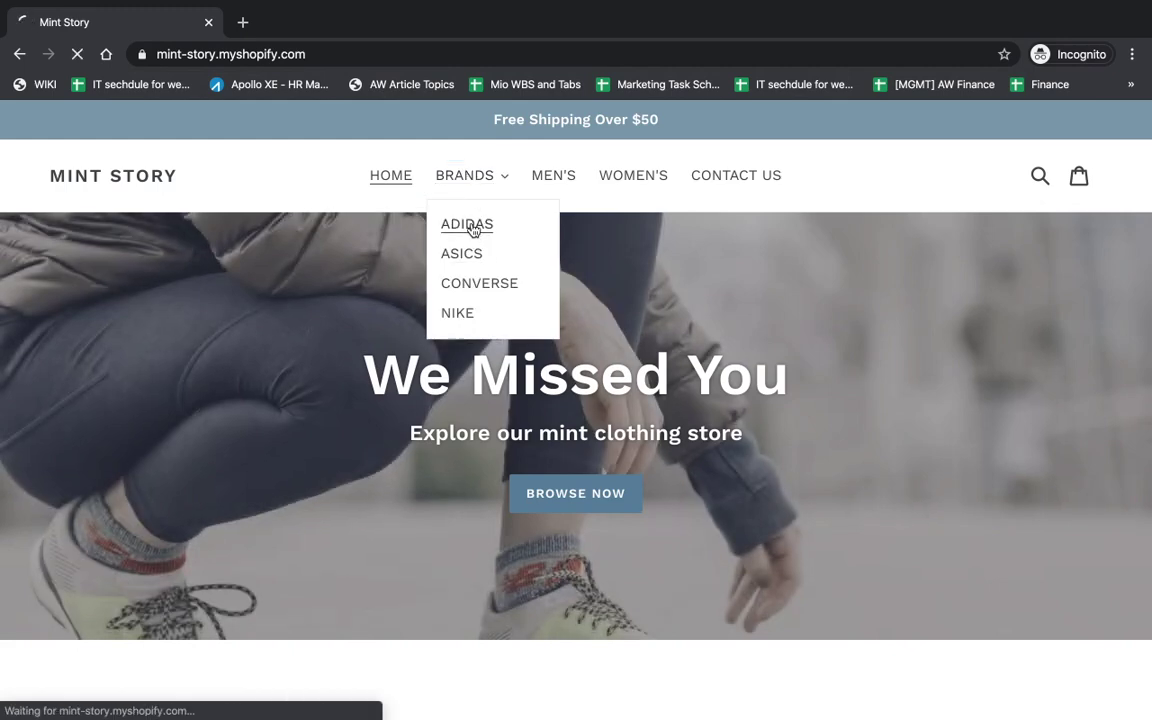
{"action": "scroll", "coordinate": [720, 494], "scroll_direction": "down", "scroll_amount": 5}
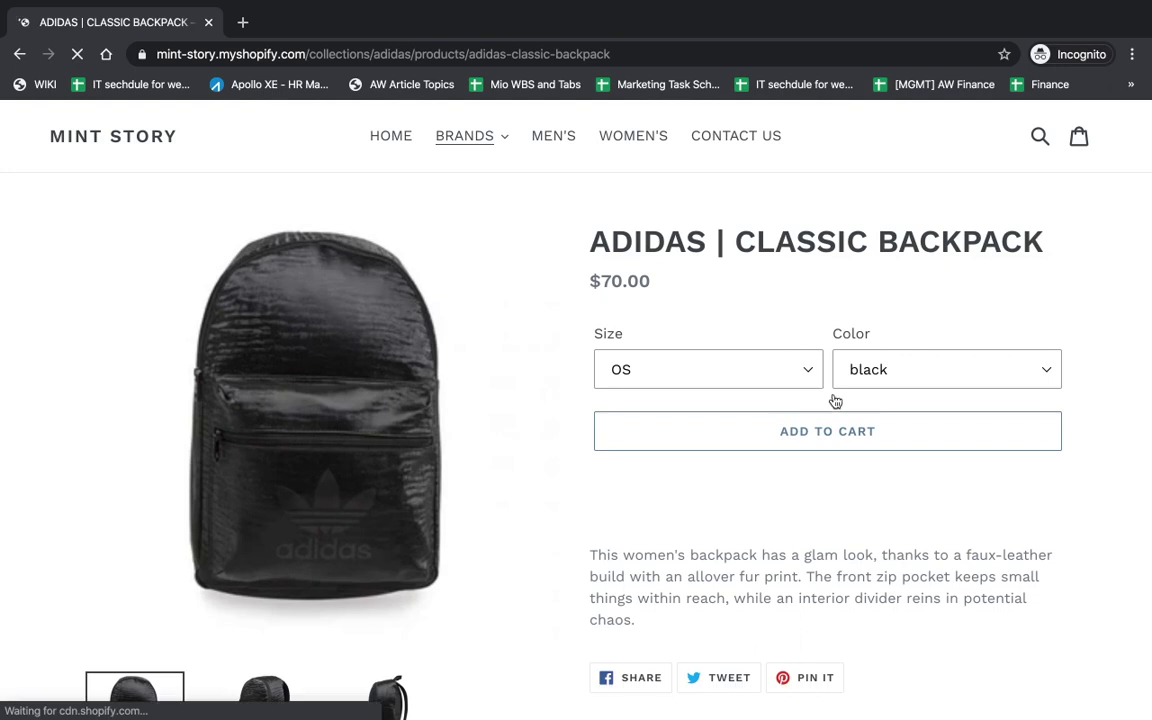
{"action": "left_click", "coordinate": [825, 434]}
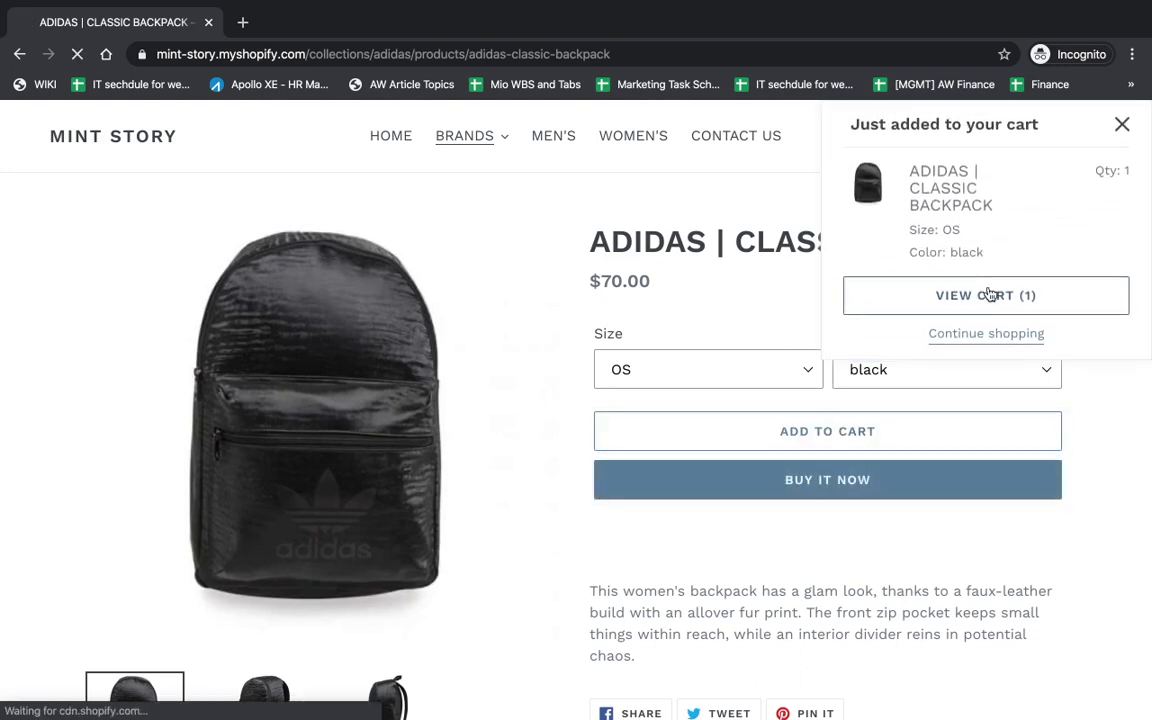
{"action": "left_click", "coordinate": [989, 293]}
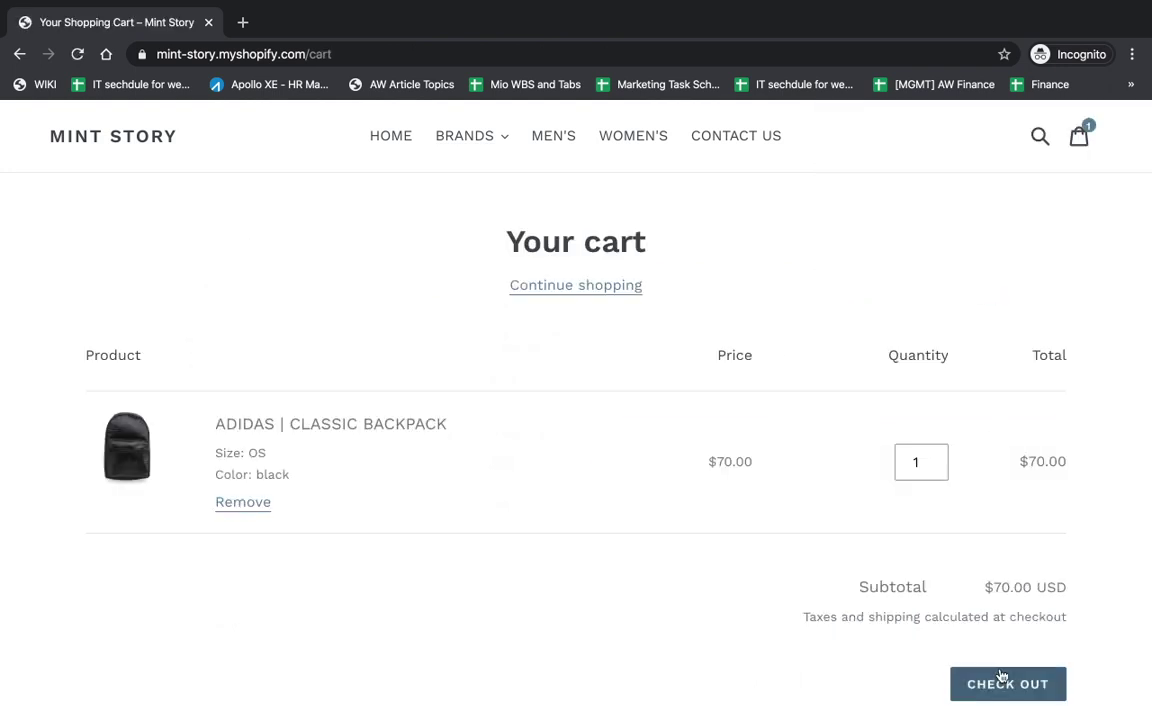
{"action": "left_click", "coordinate": [1007, 686]}
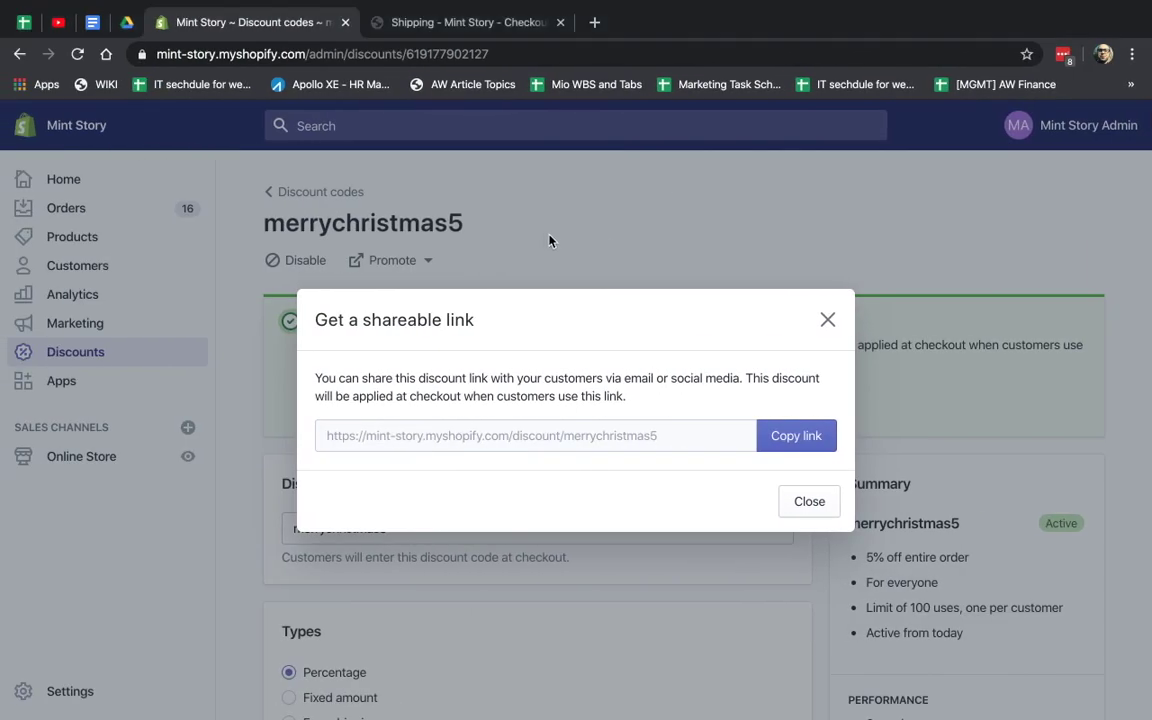
Switch merrychristmas5 to apply to Specific products, then return to the checkout's shipping step
{"action": "left_click", "coordinate": [825, 319]}
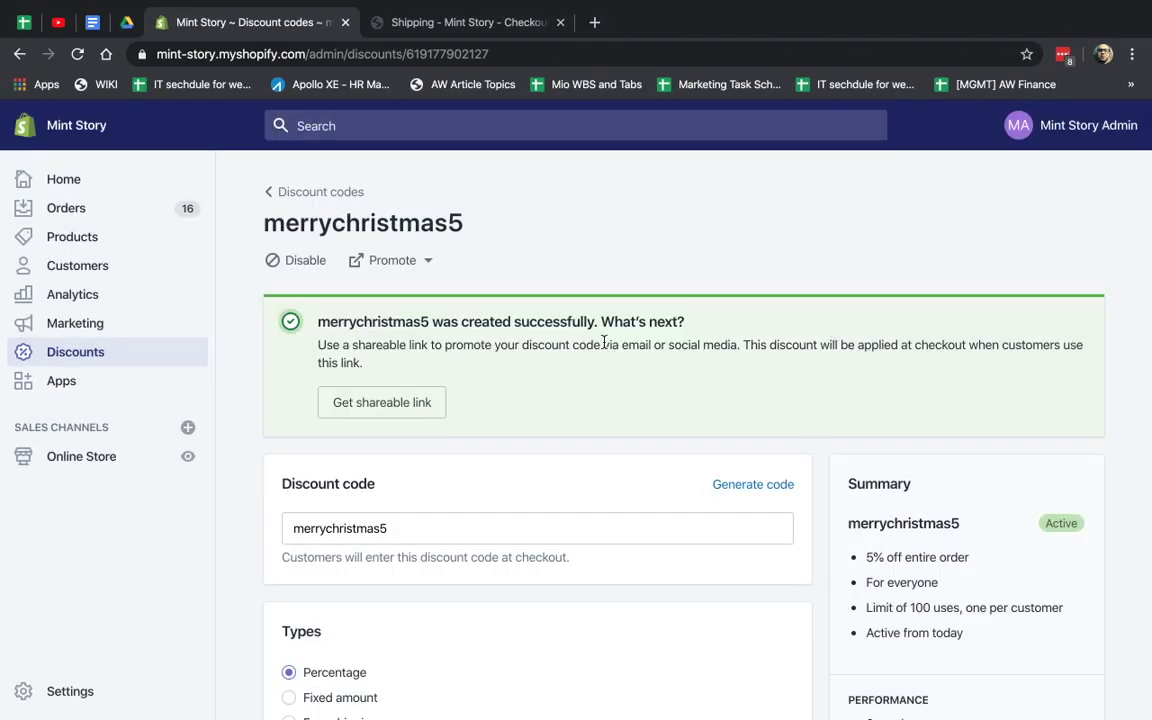
{"action": "scroll", "coordinate": [604, 343], "scroll_direction": "down", "scroll_amount": 9}
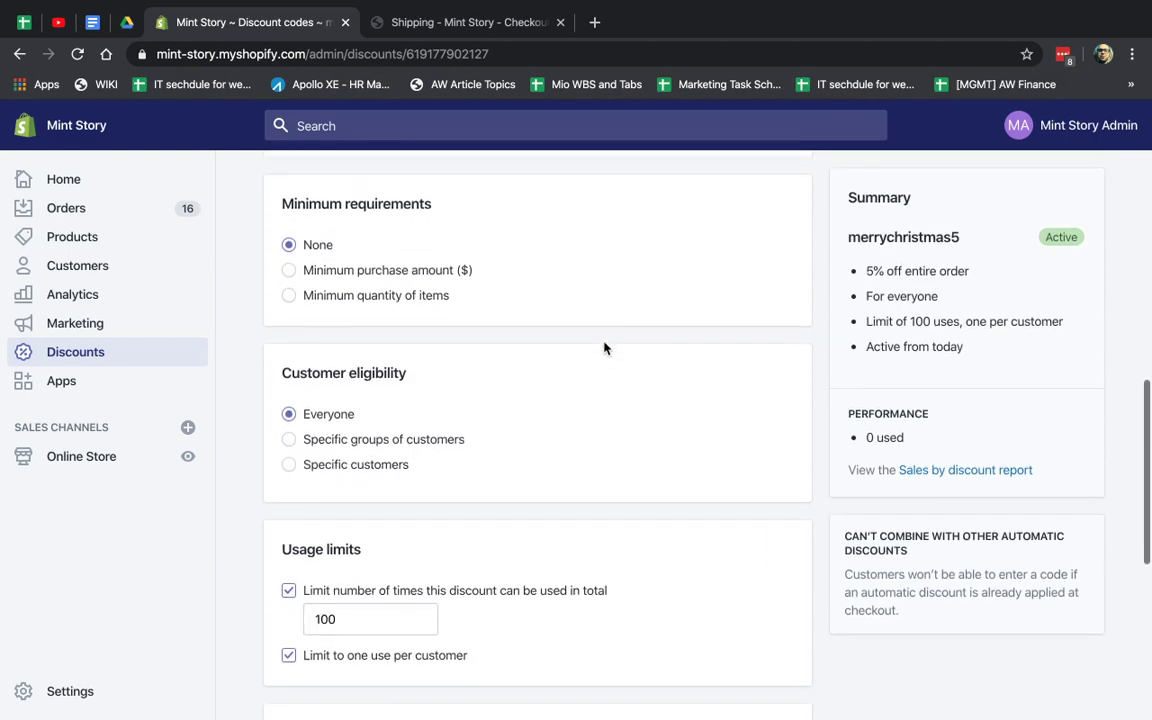
{"action": "scroll", "coordinate": [604, 348], "scroll_direction": "down", "scroll_amount": 5}
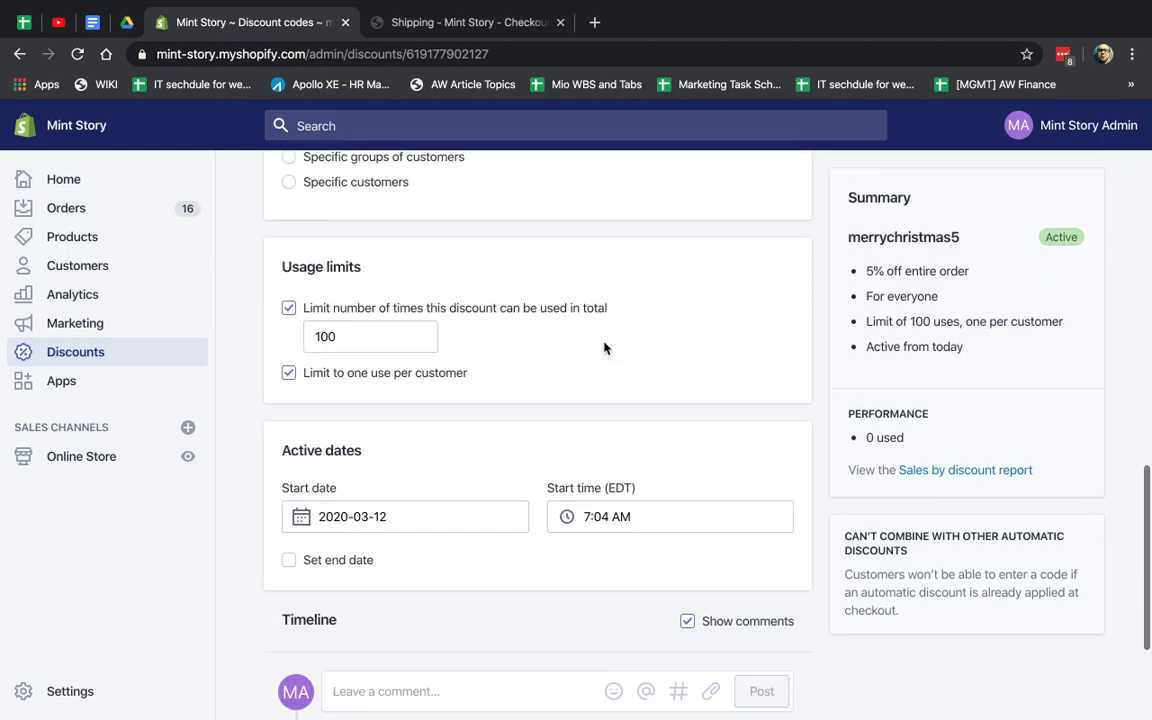
{"action": "scroll", "coordinate": [604, 348], "scroll_direction": "up", "scroll_amount": 3}
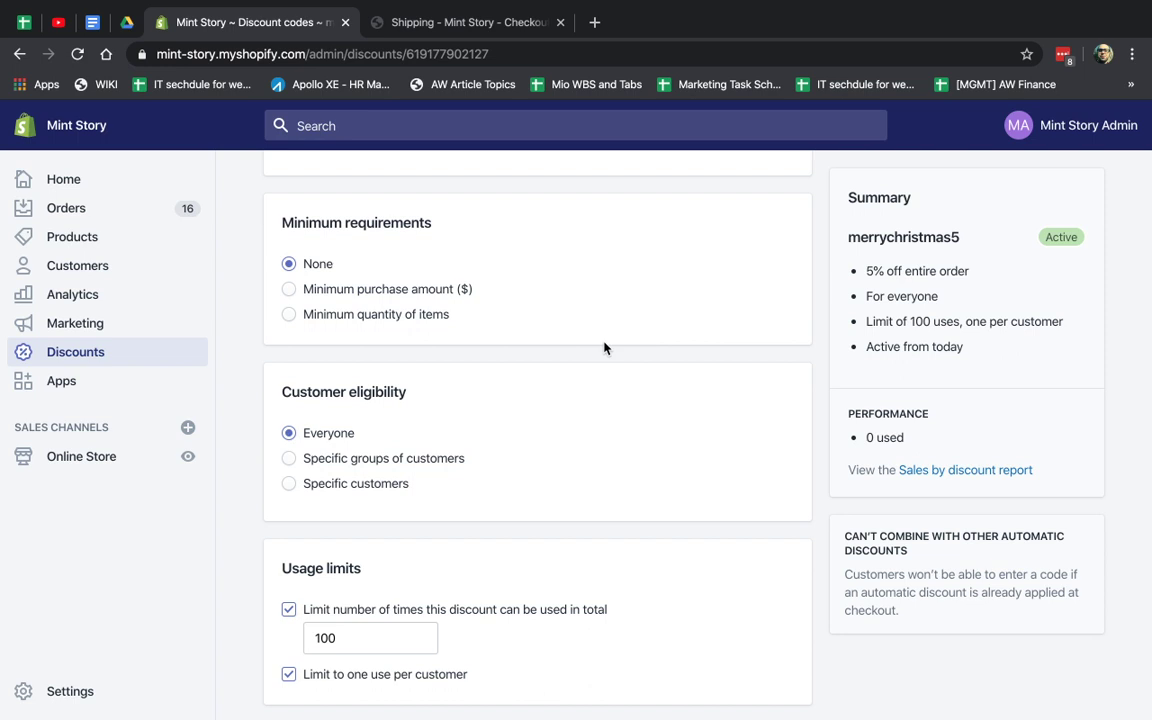
{"action": "scroll", "coordinate": [503, 415], "scroll_direction": "up", "scroll_amount": 5}
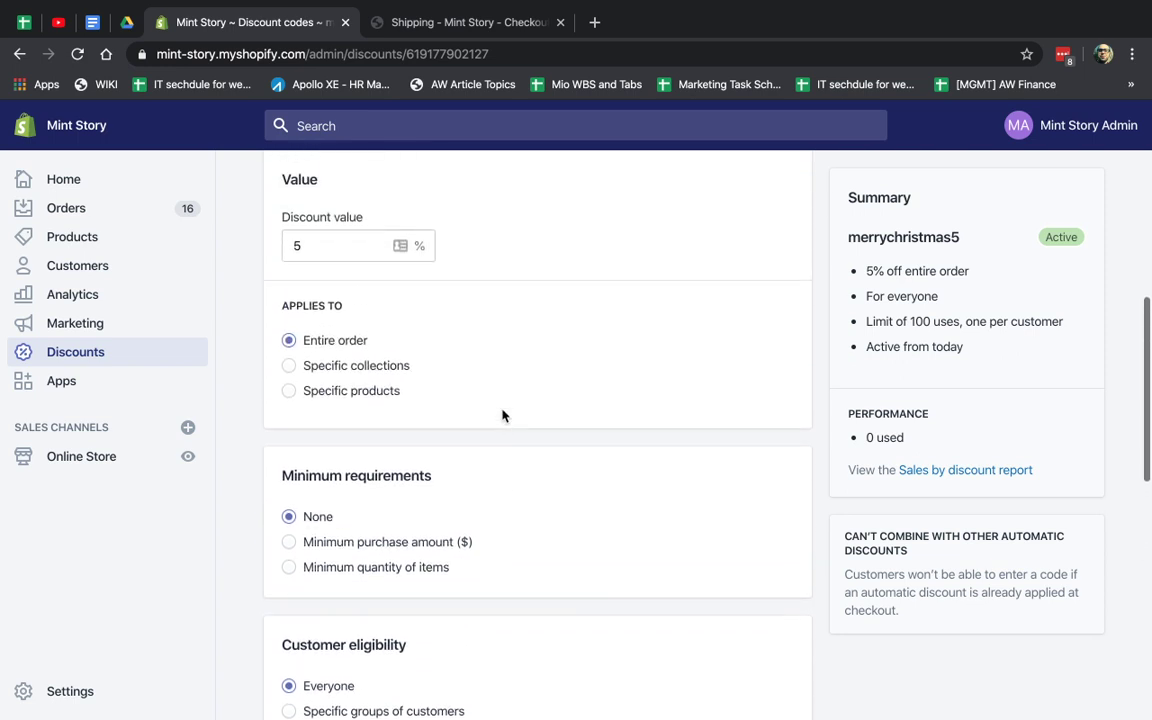
{"action": "right_click", "coordinate": [503, 415]}
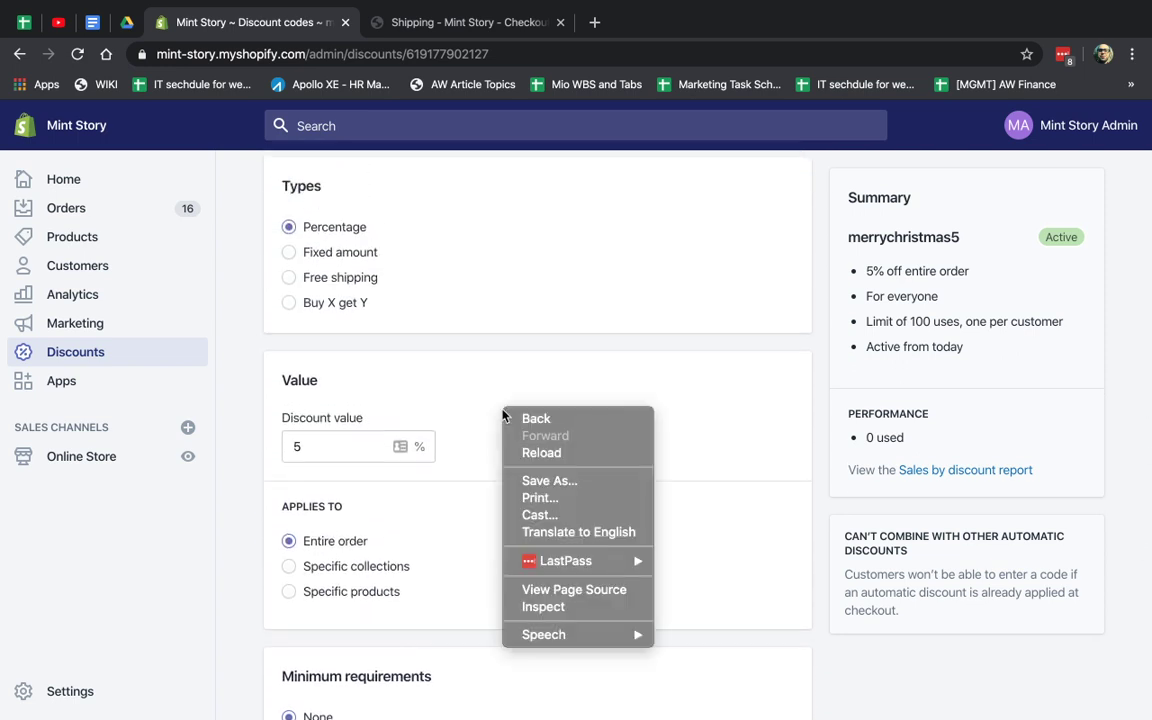
{"action": "left_click", "coordinate": [462, 462]}
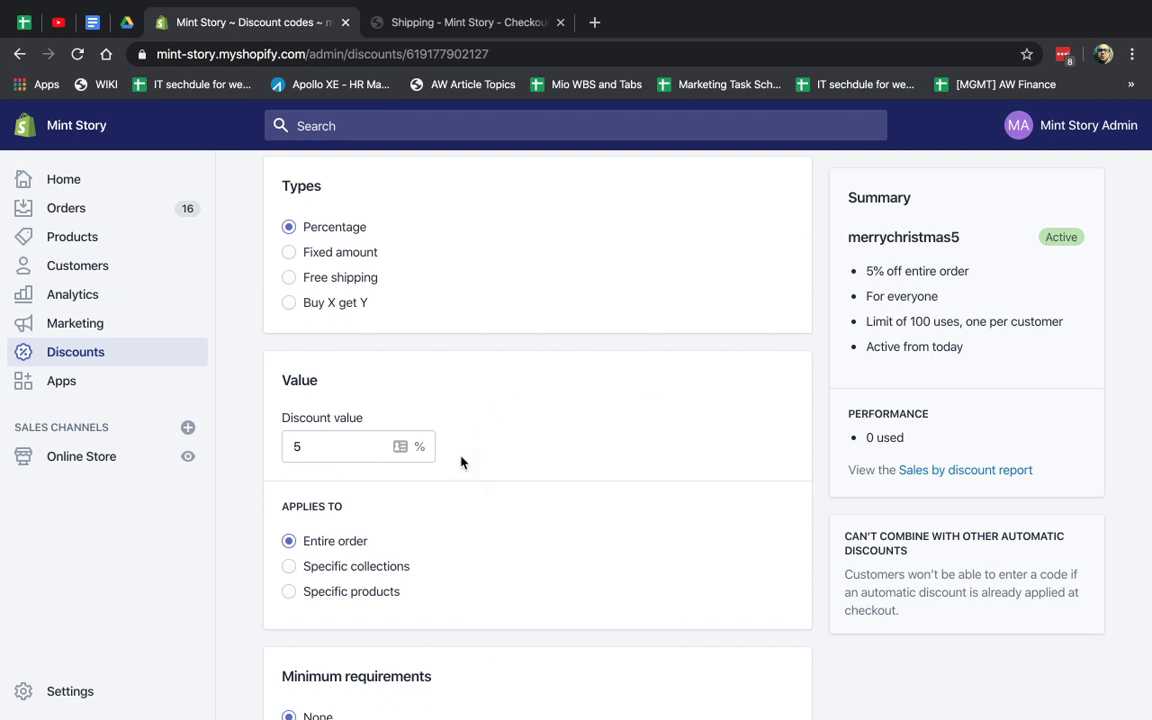
{"action": "left_click", "coordinate": [368, 591]}
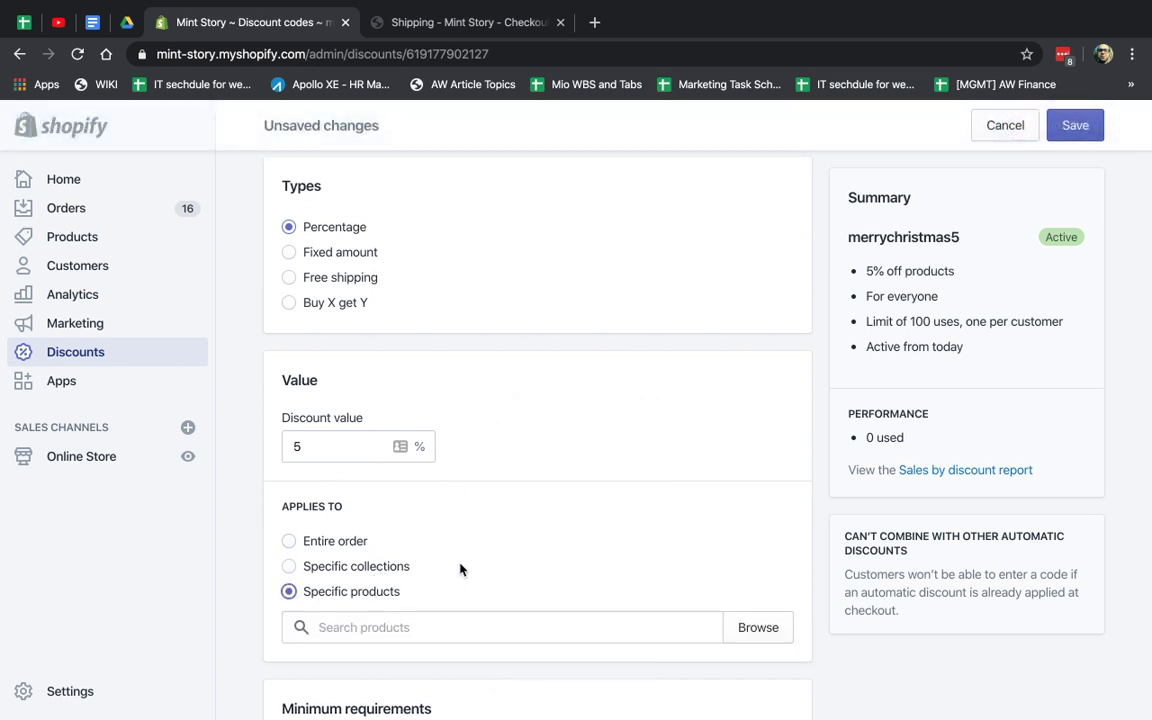
{"action": "left_click", "coordinate": [422, 30]}
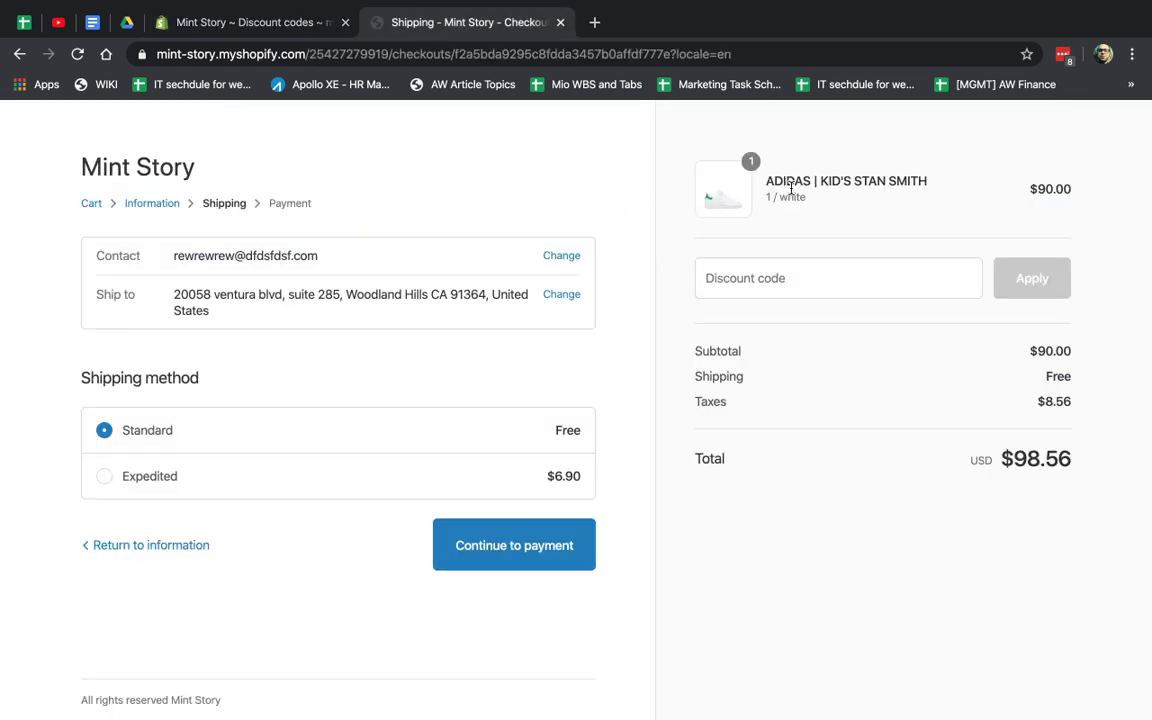
Open the store in a new tab and copy the ADIDAS | CLASSIC BACKPACK | LEGEND INK MULTICOLOUR title from Brands > Adidas
{"action": "left_click_drag", "start_coordinate": [778, 186], "coordinate": [929, 184]}
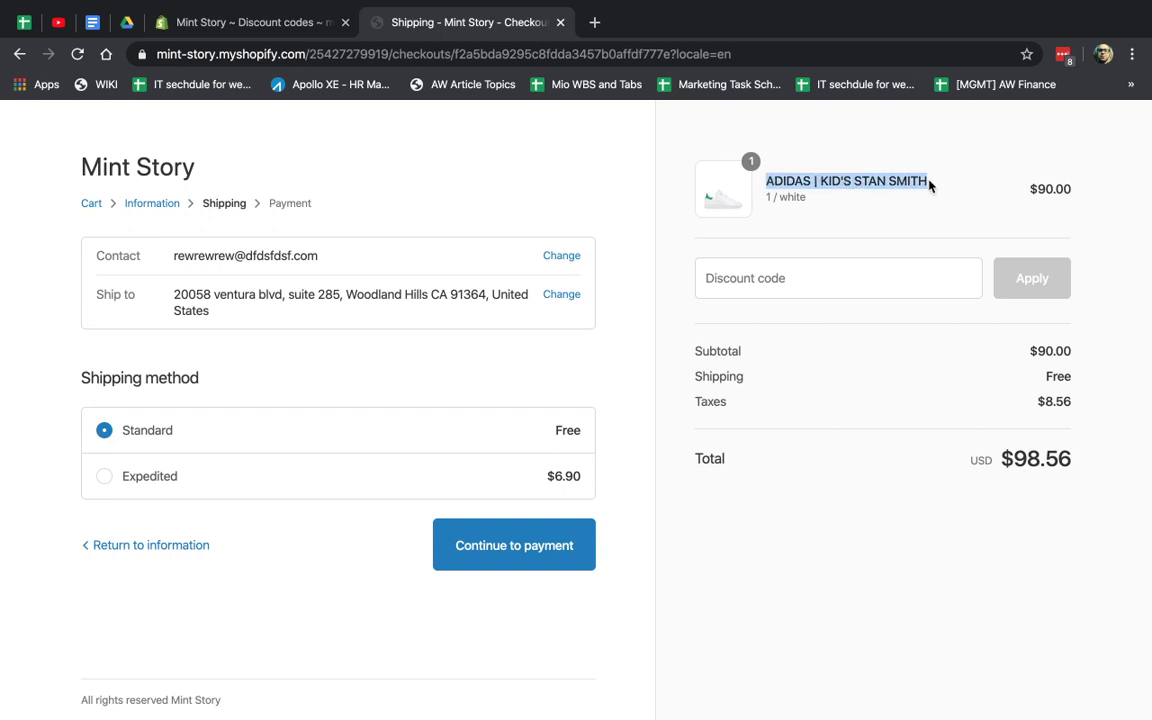
{"action": "left_click", "coordinate": [92, 204], "text": "super"}
{"action": "left_click", "coordinate": [665, 20]}
{"action": "left_click_drag", "start_coordinate": [302, 60], "coordinate": [420, 60]}
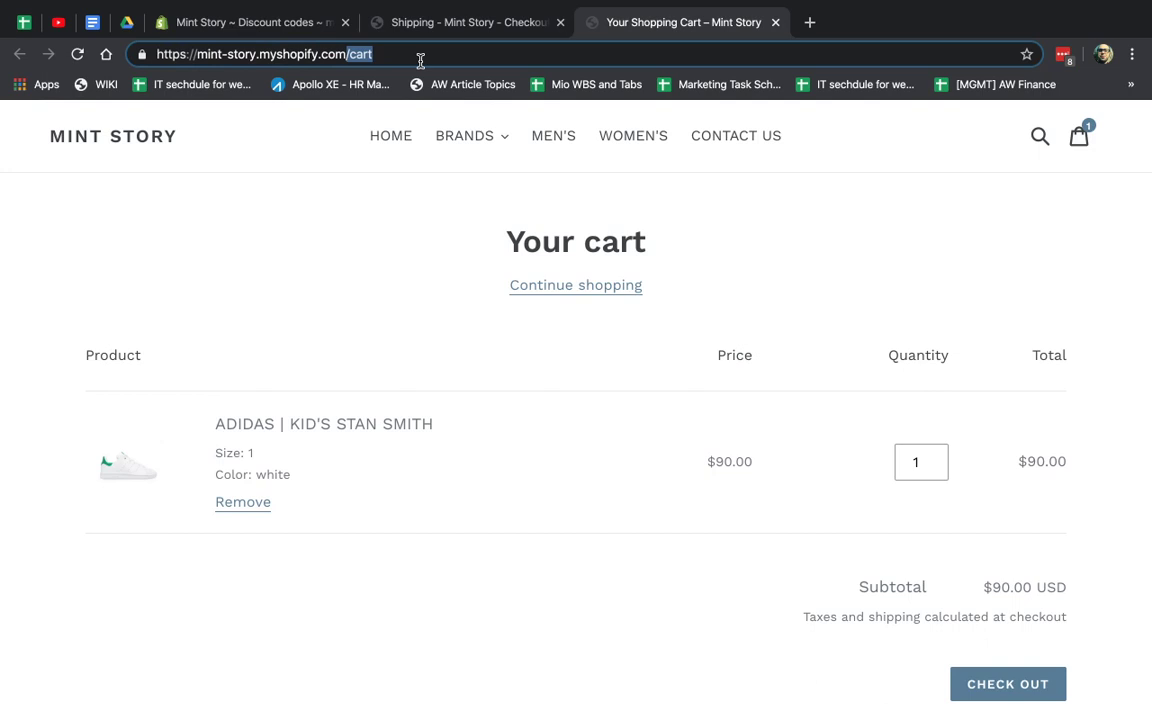
{"action": "key", "text": "BackSpace"}
{"action": "key", "text": "Escape"}
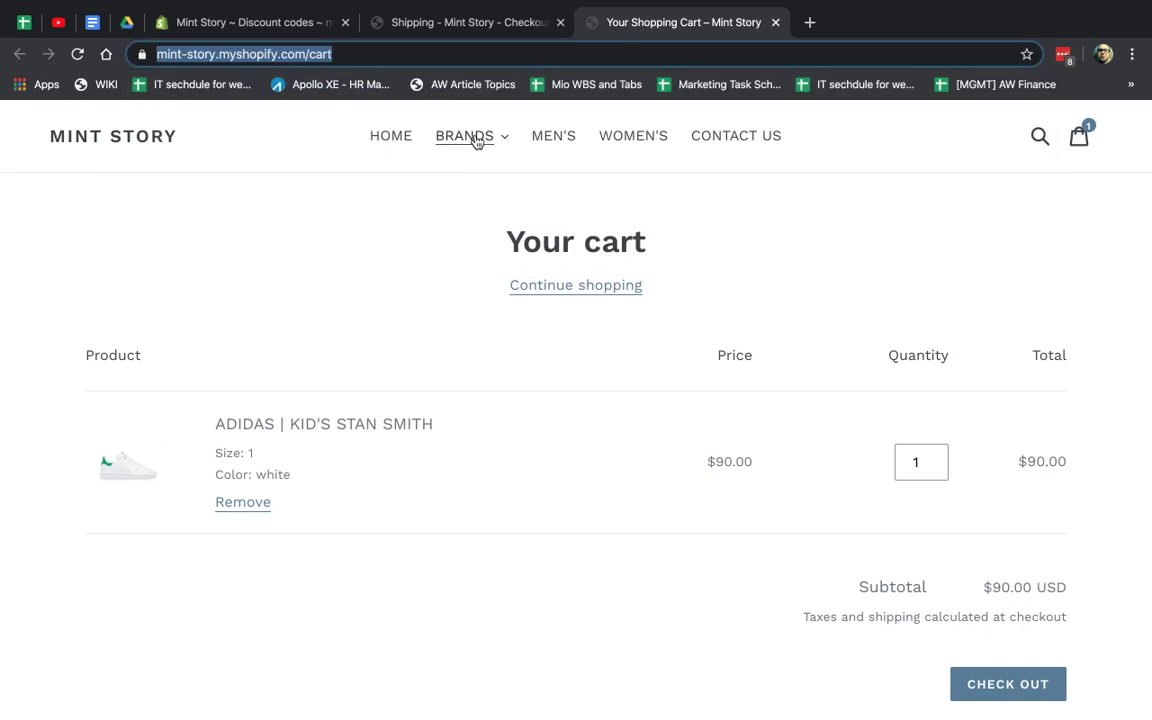
{"action": "left_click", "coordinate": [455, 136]}
{"action": "left_click", "coordinate": [479, 185]}
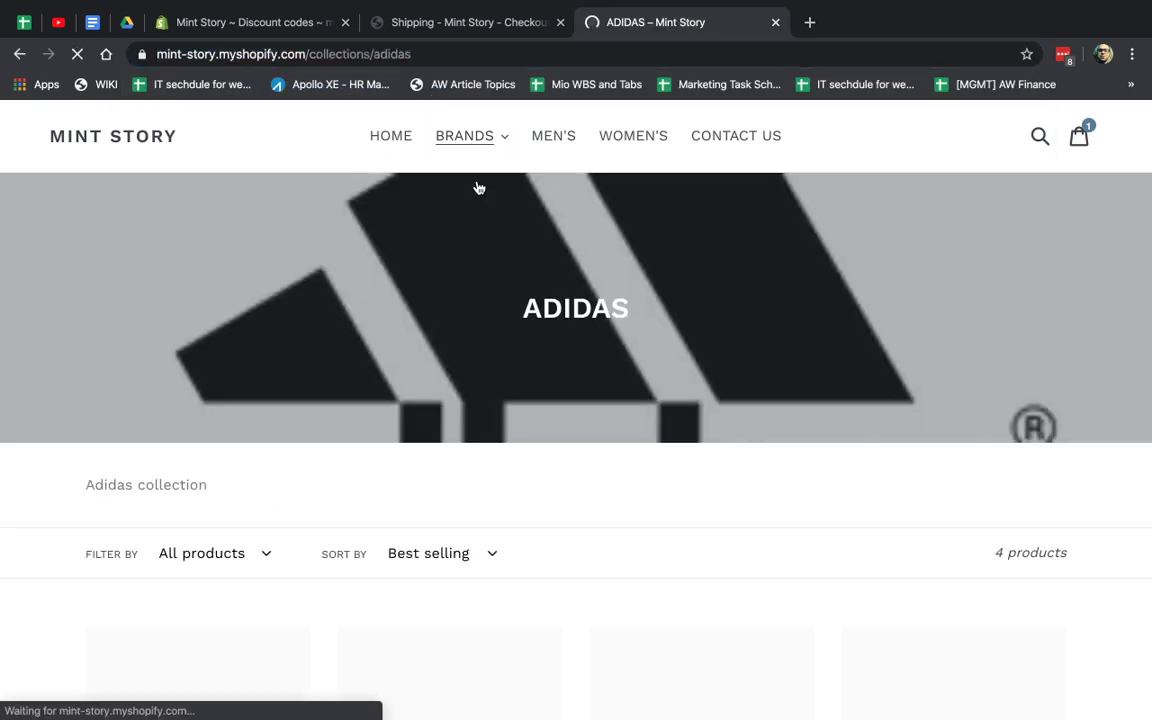
{"action": "scroll", "coordinate": [451, 427], "scroll_direction": "down", "scroll_amount": 3}
{"action": "left_click", "coordinate": [451, 427]}
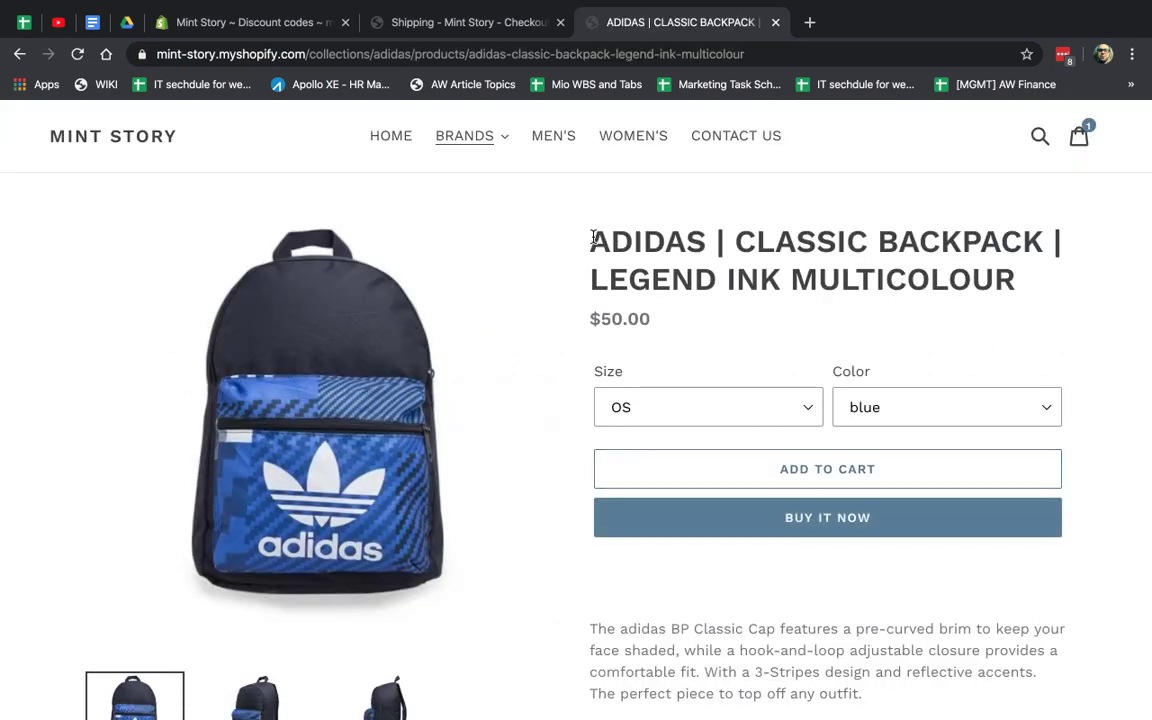
{"action": "left_click_drag", "start_coordinate": [592, 238], "coordinate": [956, 283]}
{"action": "key", "text": "super+c"}
Limit merrychristmas5 to the pasted LEGEND INK MULTICOLOUR backpack via Browse and save it
{"action": "left_click", "coordinate": [255, 22]}
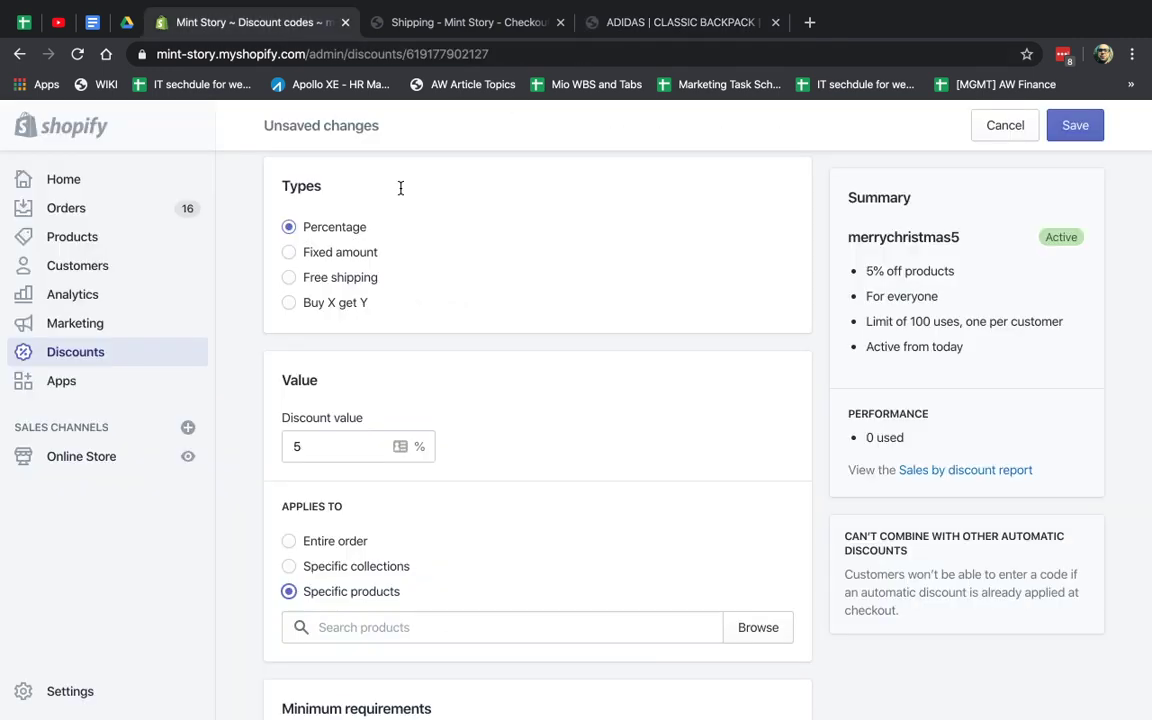
{"action": "scroll", "coordinate": [395, 549], "scroll_direction": "down", "scroll_amount": 2}
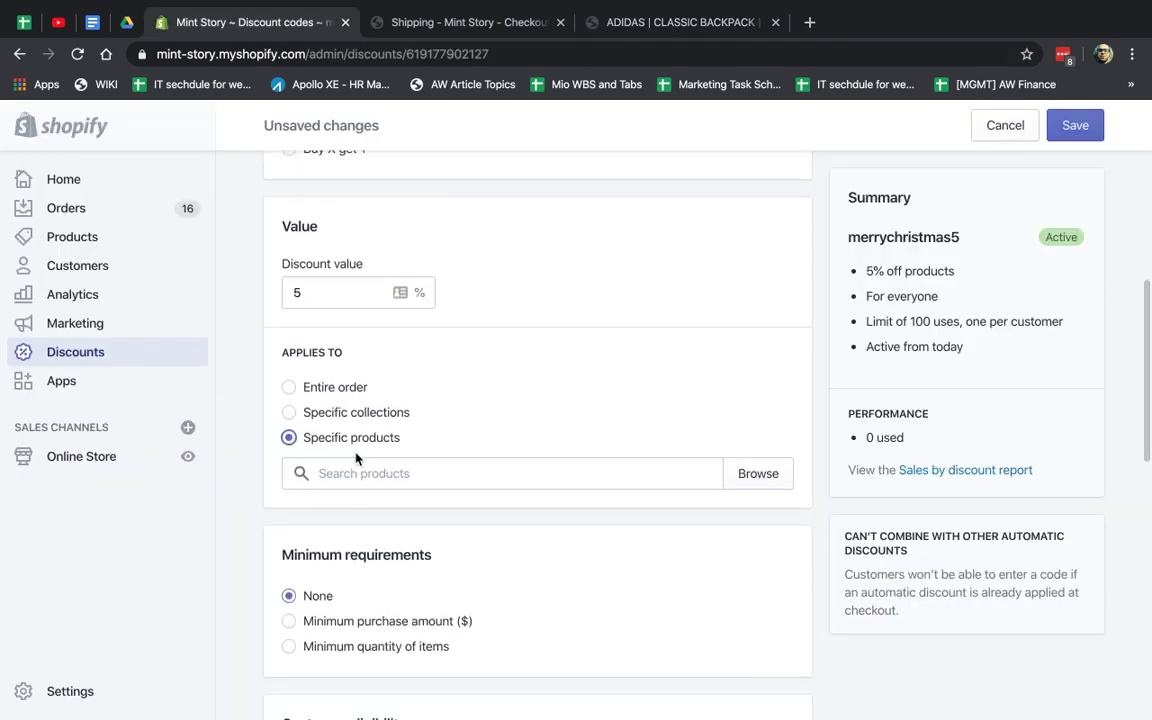
{"action": "left_click", "coordinate": [758, 474]}
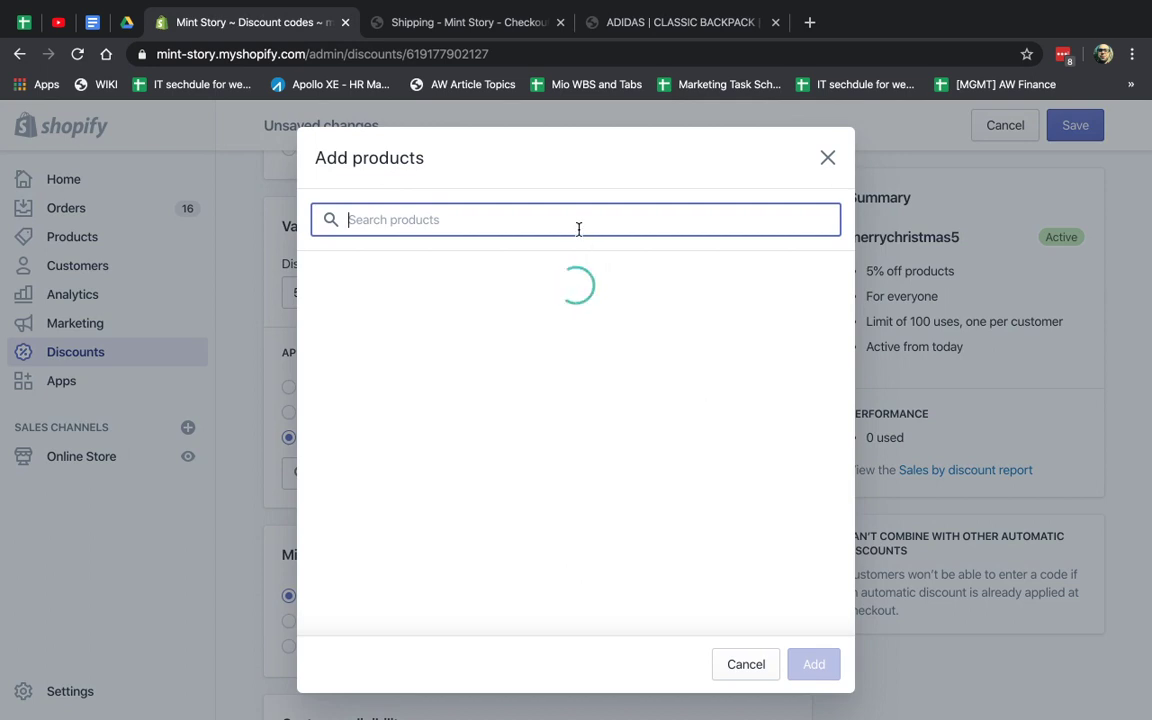
{"action": "key", "text": "super+v"}
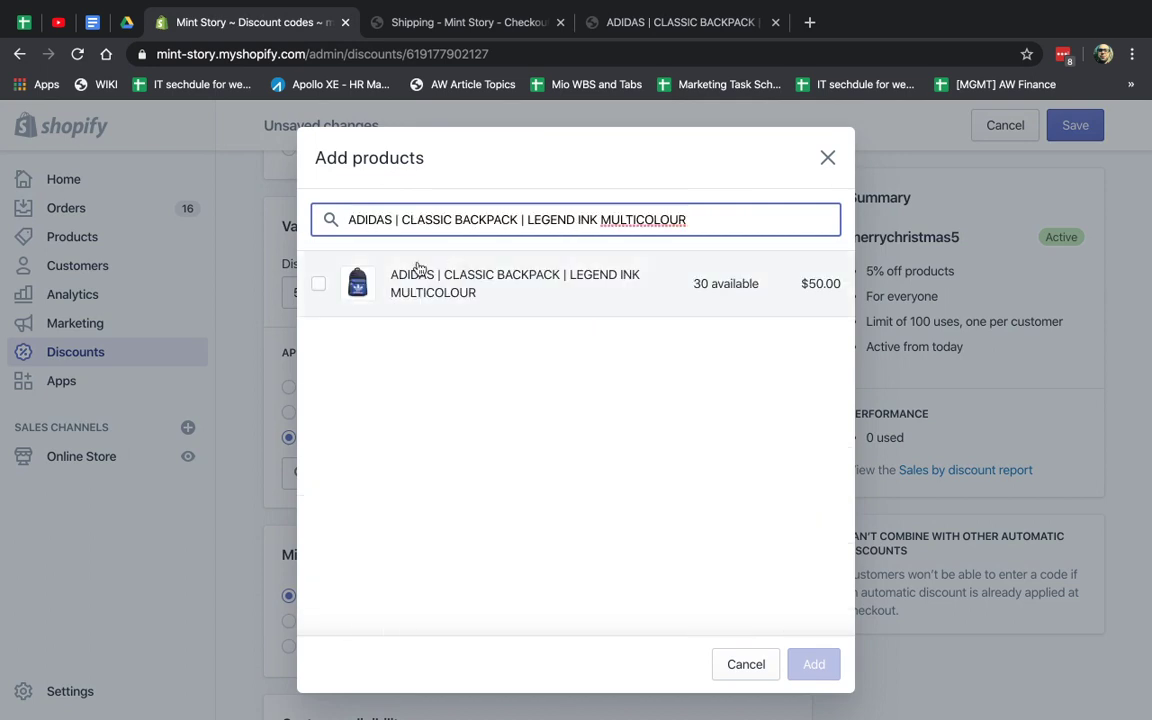
{"action": "left_click", "coordinate": [318, 283]}
{"action": "left_click", "coordinate": [814, 664]}
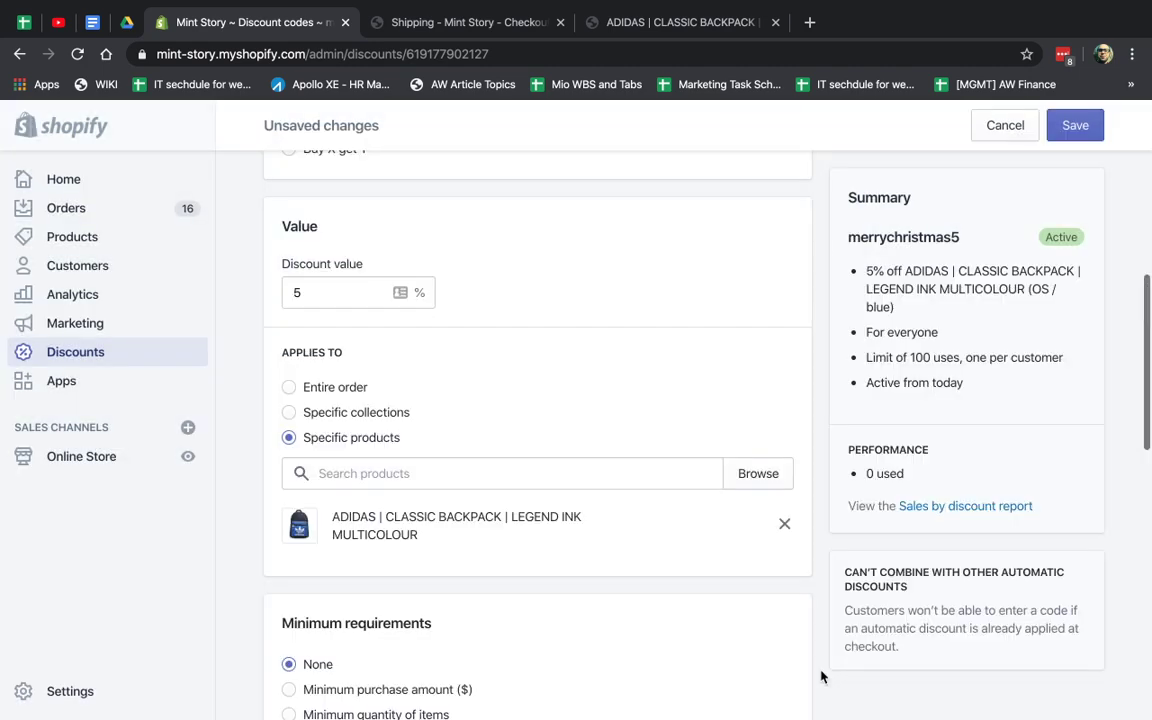
{"action": "left_click", "coordinate": [1073, 128]}
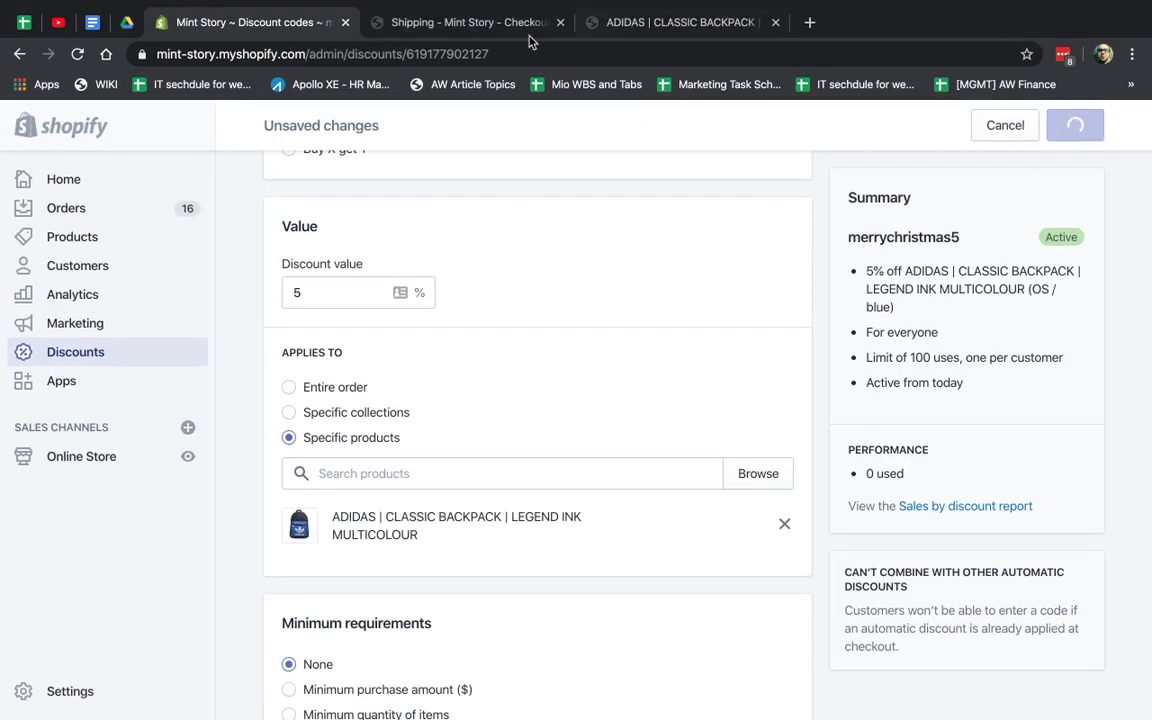
{"action": "left_click", "coordinate": [486, 24]}
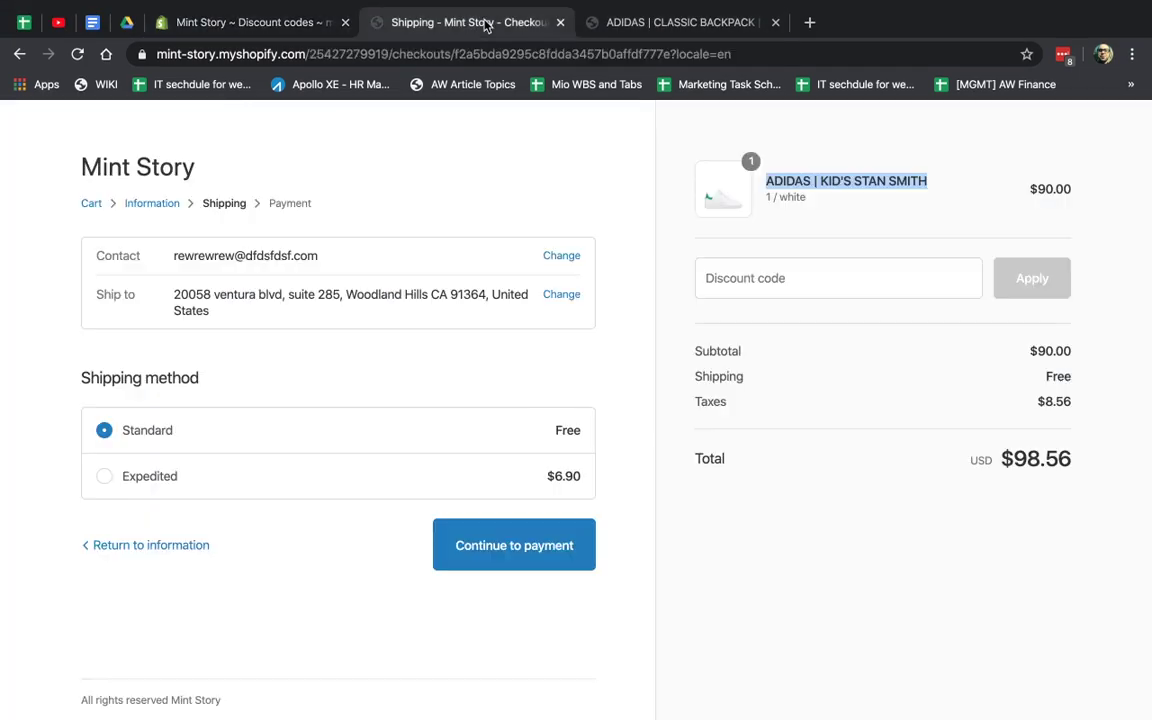
Clear the wrongly pasted product name from the checkout discount field and continue to payment
{"action": "left_click", "coordinate": [1118, 407]}
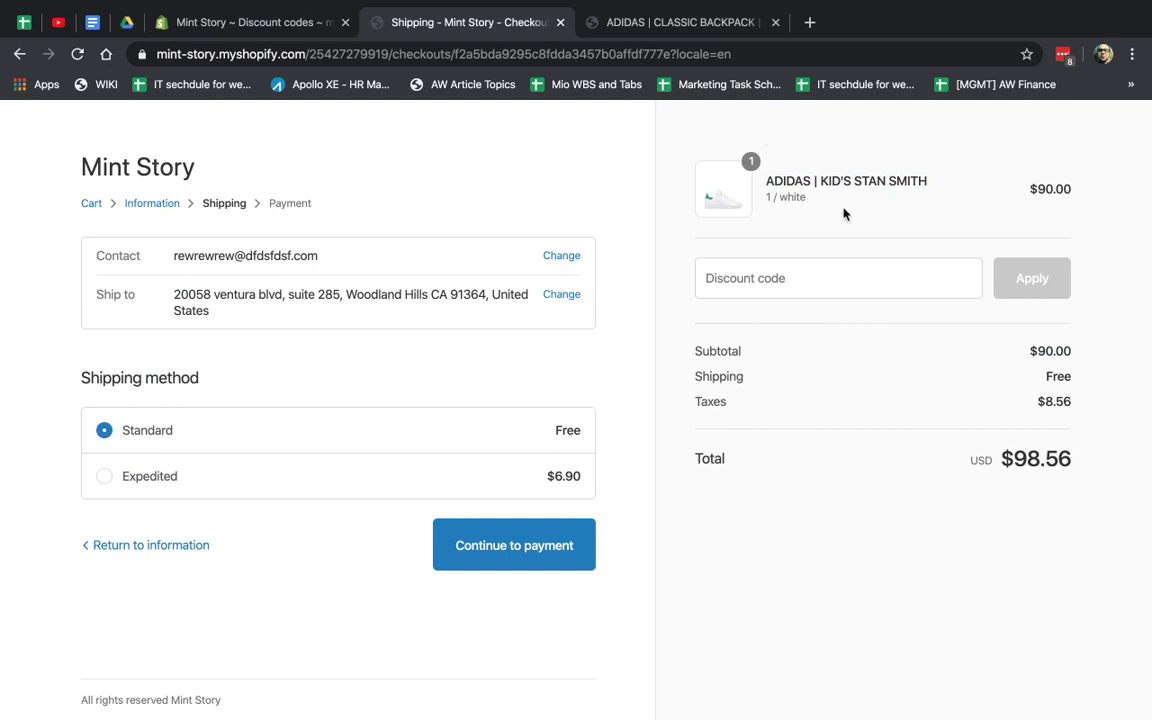
{"action": "left_click", "coordinate": [850, 288]}
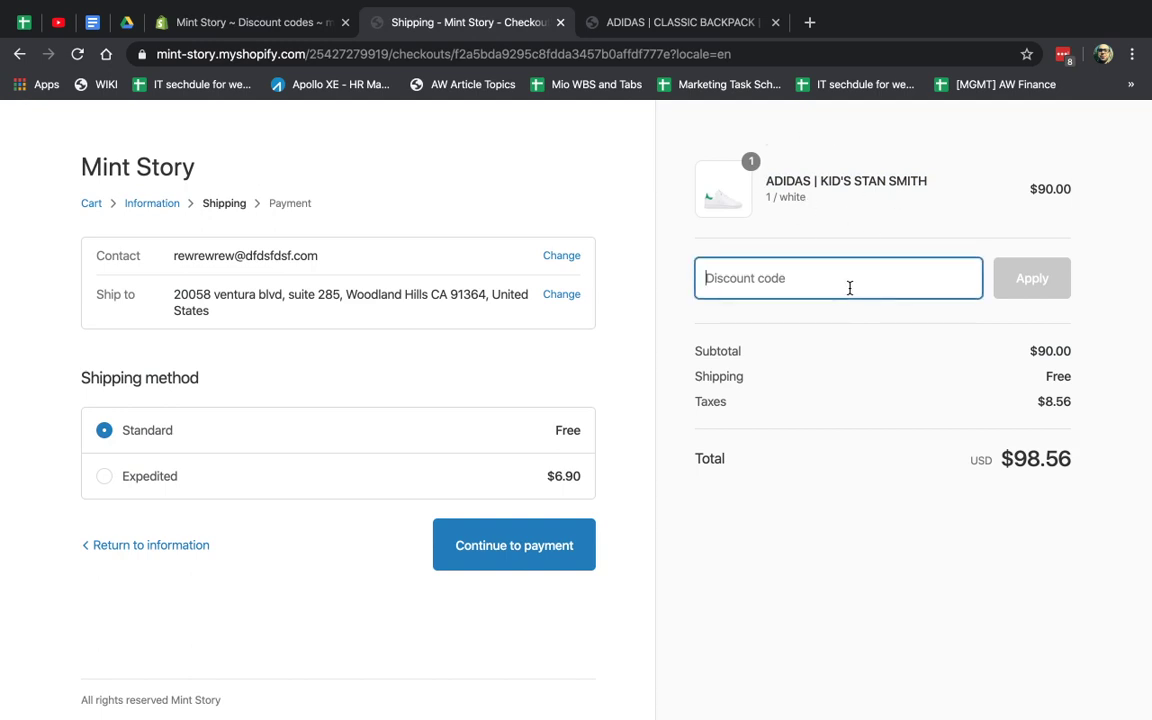
{"action": "key", "text": "ctrl+v"}
{"action": "key", "text": "ctrl+a"}
{"action": "key", "text": "BackSpace"}
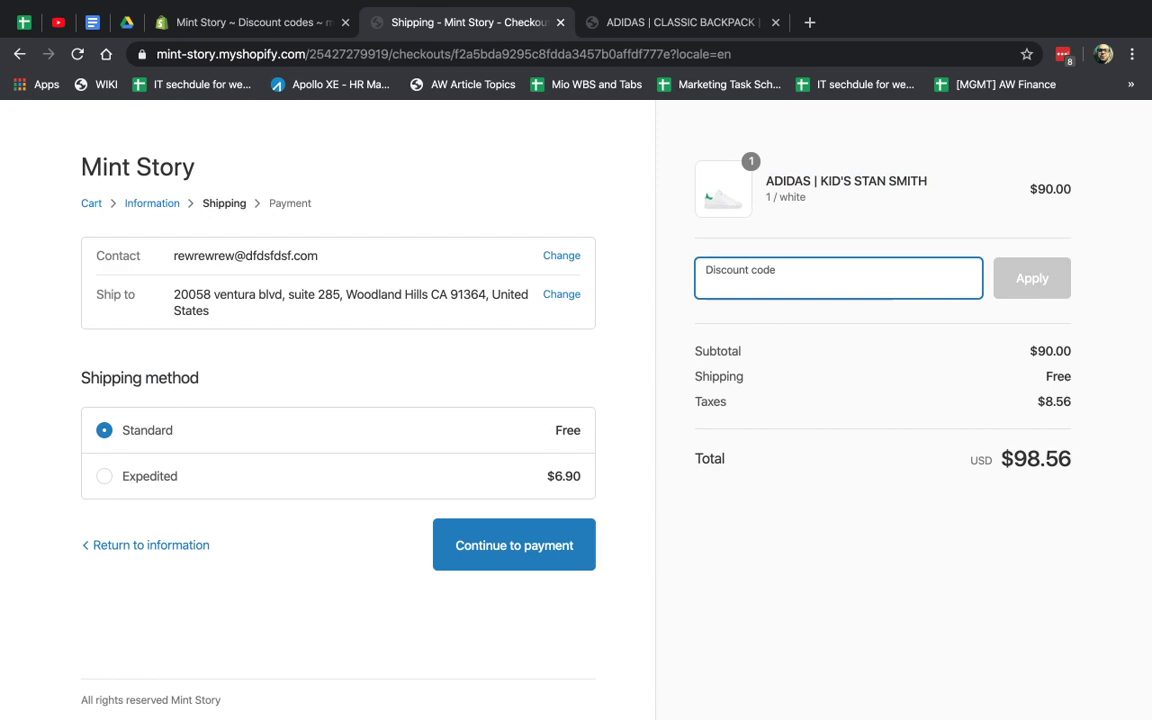
{"action": "left_click", "coordinate": [846, 388]}
{"action": "key", "text": "super+r"}
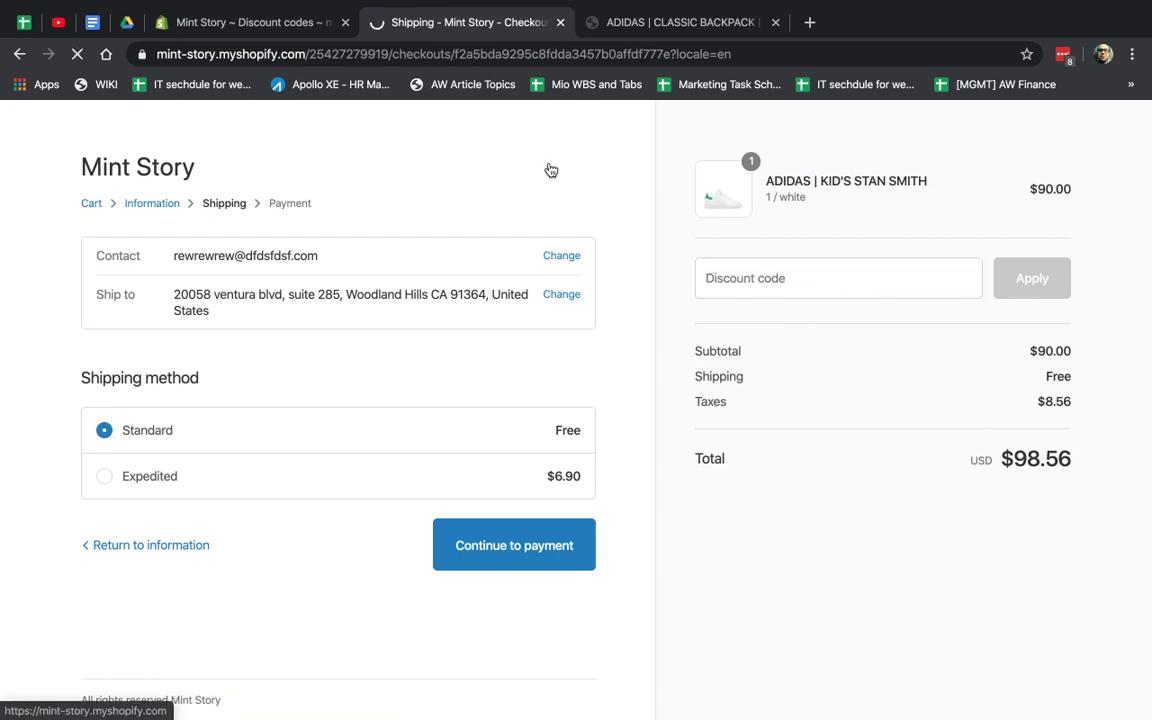
Copy merrychristmas5 from the admin and apply it at checkout, where it is rejected
{"action": "left_click", "coordinate": [307, 30]}
{"action": "scroll", "coordinate": [466, 237], "scroll_direction": "up", "scroll_amount": 10}
{"action": "double_click", "coordinate": [395, 367]}
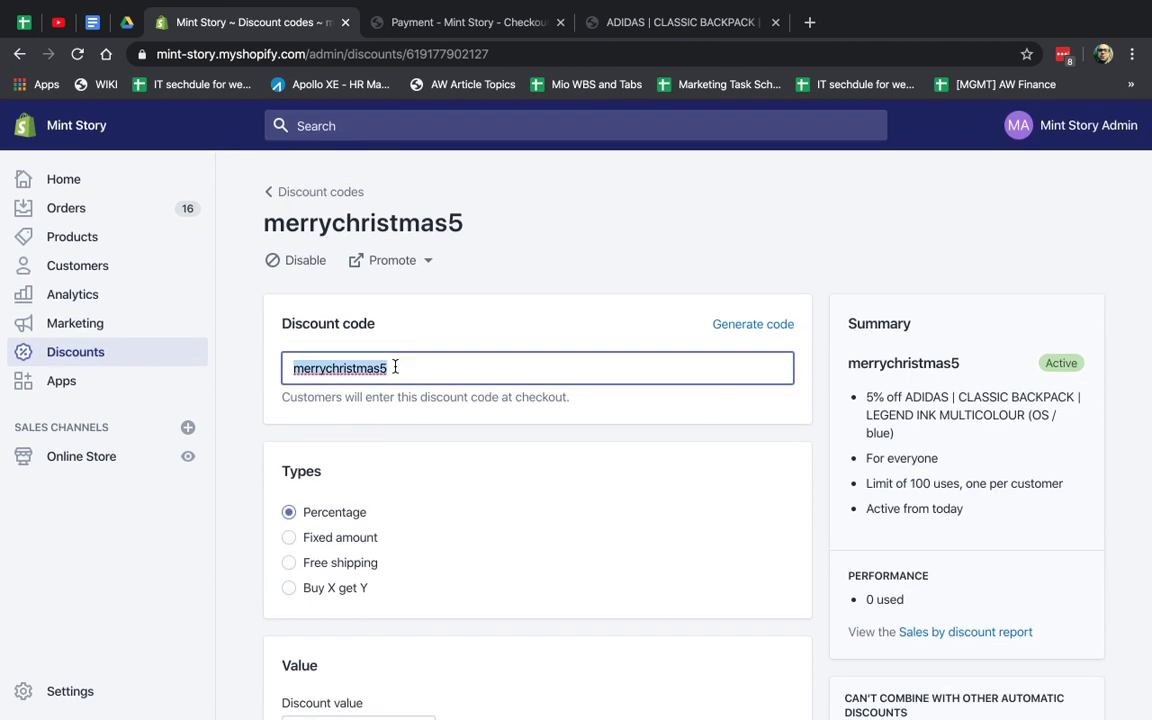
{"action": "key", "text": "ctrl+c"}
{"action": "left_click", "coordinate": [460, 22]}
{"action": "left_click", "coordinate": [828, 273]}
{"action": "key", "text": "ctrl+v"}
{"action": "left_click", "coordinate": [1022, 282]}
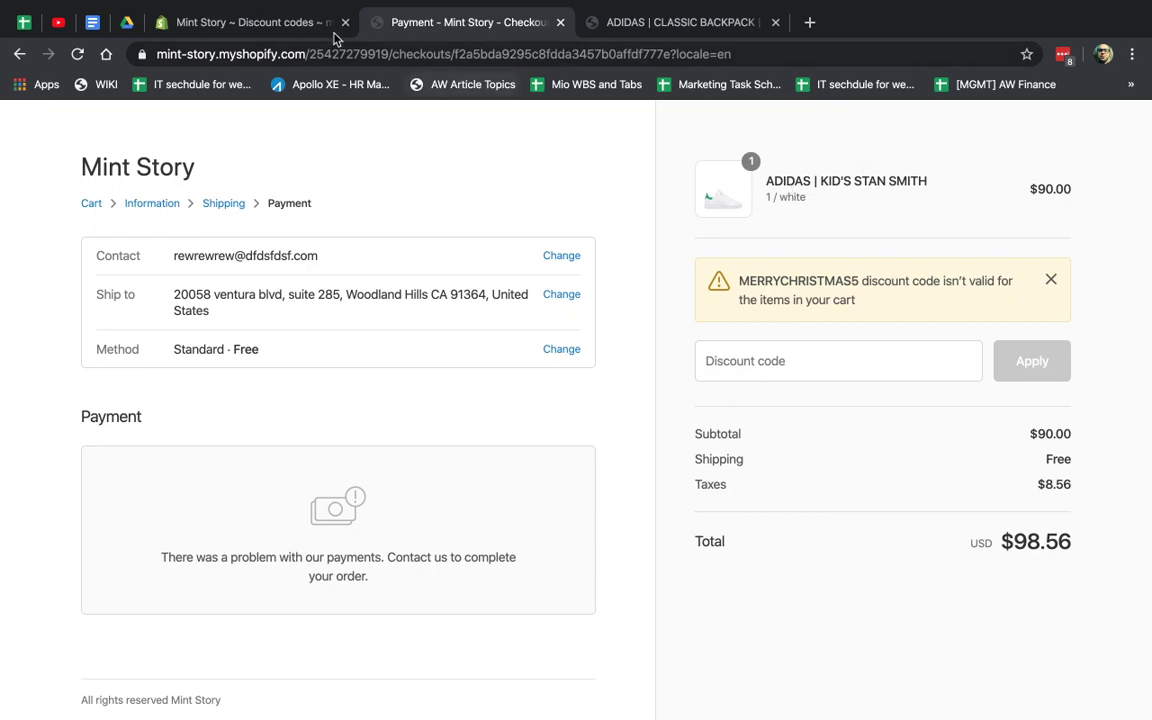
Switch merrychristmas5 to Specific collections, add the ADIDAS collection, and save
{"action": "left_click", "coordinate": [640, 22]}
{"action": "left_click", "coordinate": [270, 22]}
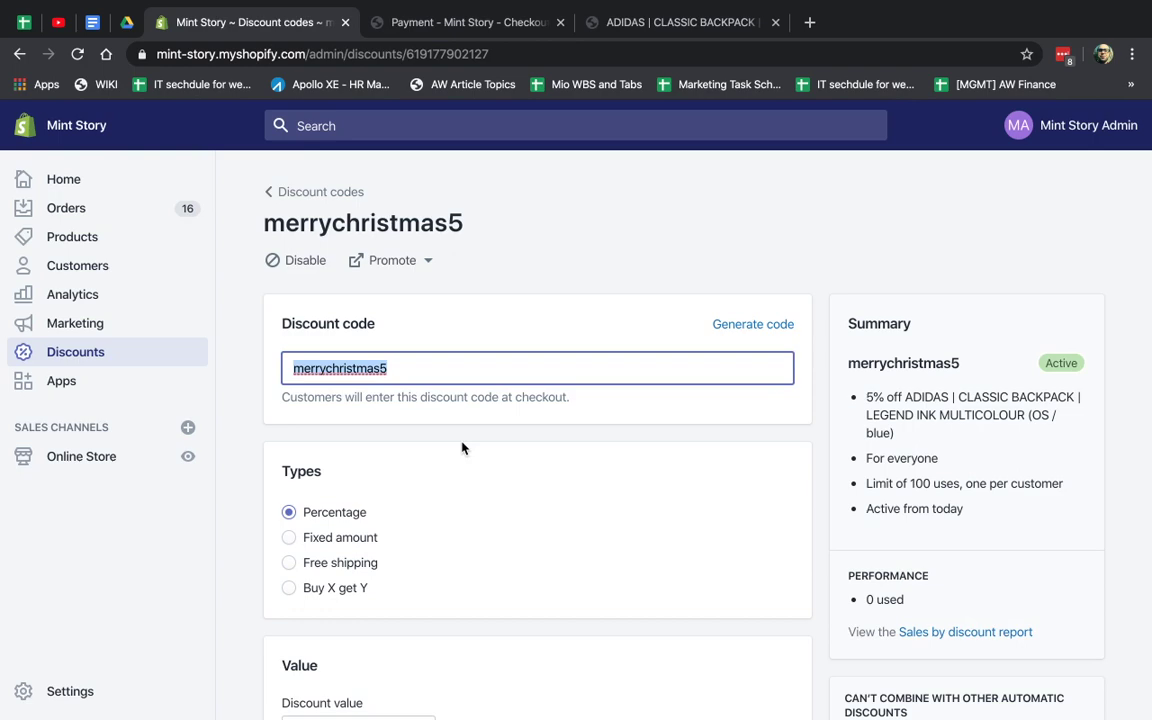
{"action": "scroll", "coordinate": [463, 447], "scroll_direction": "down", "scroll_amount": 5}
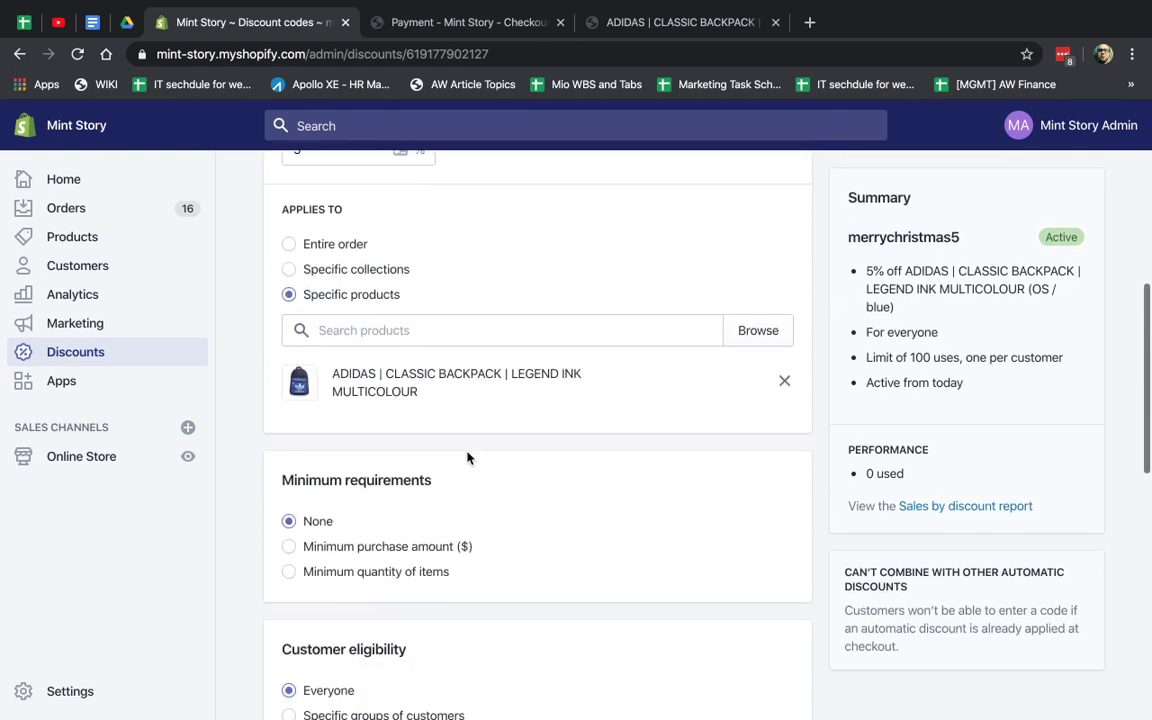
{"action": "left_click", "coordinate": [358, 269]}
{"action": "left_click", "coordinate": [758, 330]}
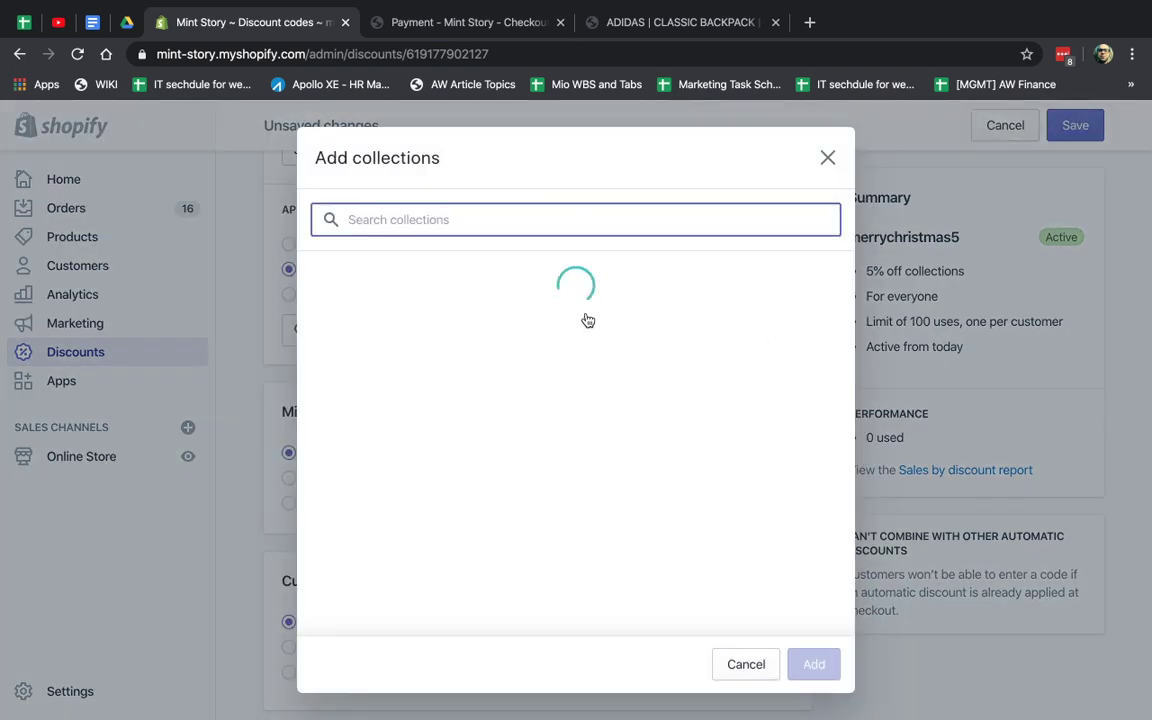
{"action": "left_click", "coordinate": [530, 300]}
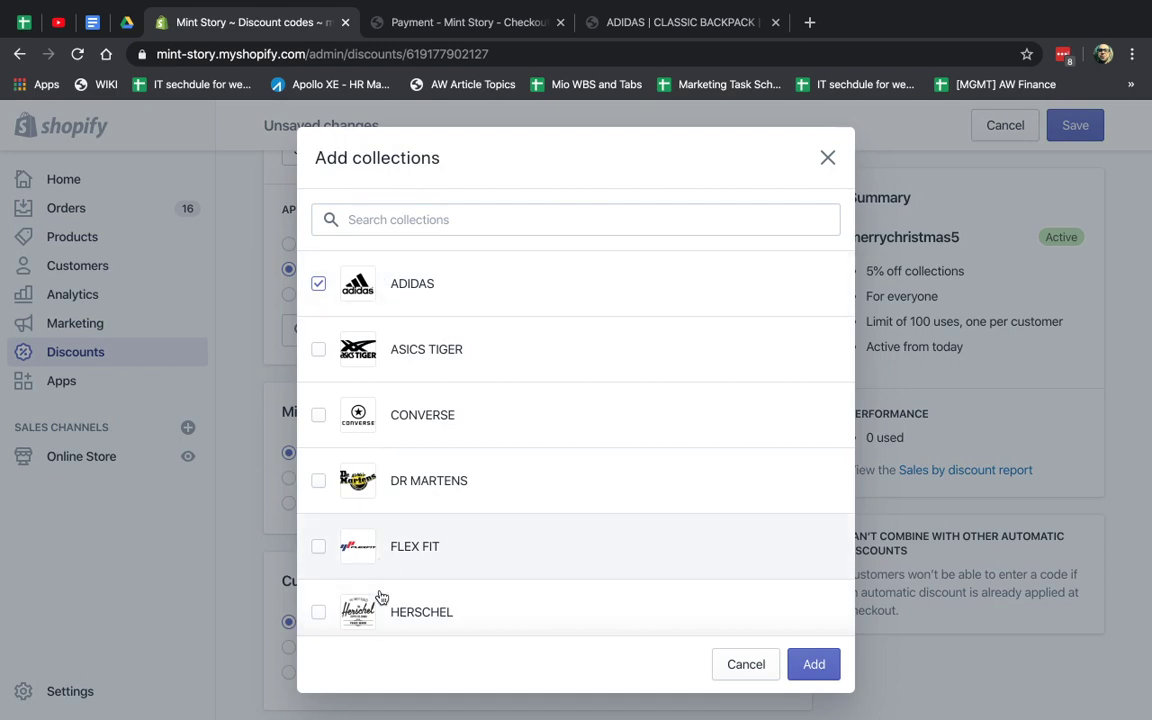
{"action": "left_click", "coordinate": [814, 665]}
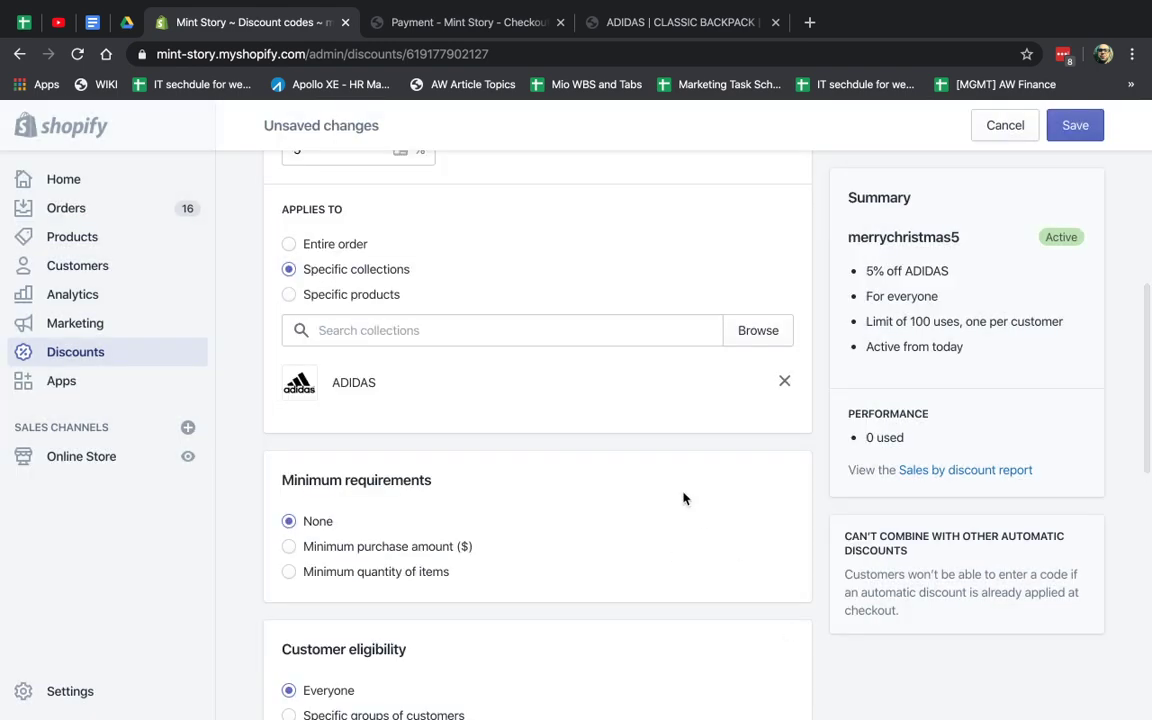
{"action": "left_click", "coordinate": [1075, 128]}
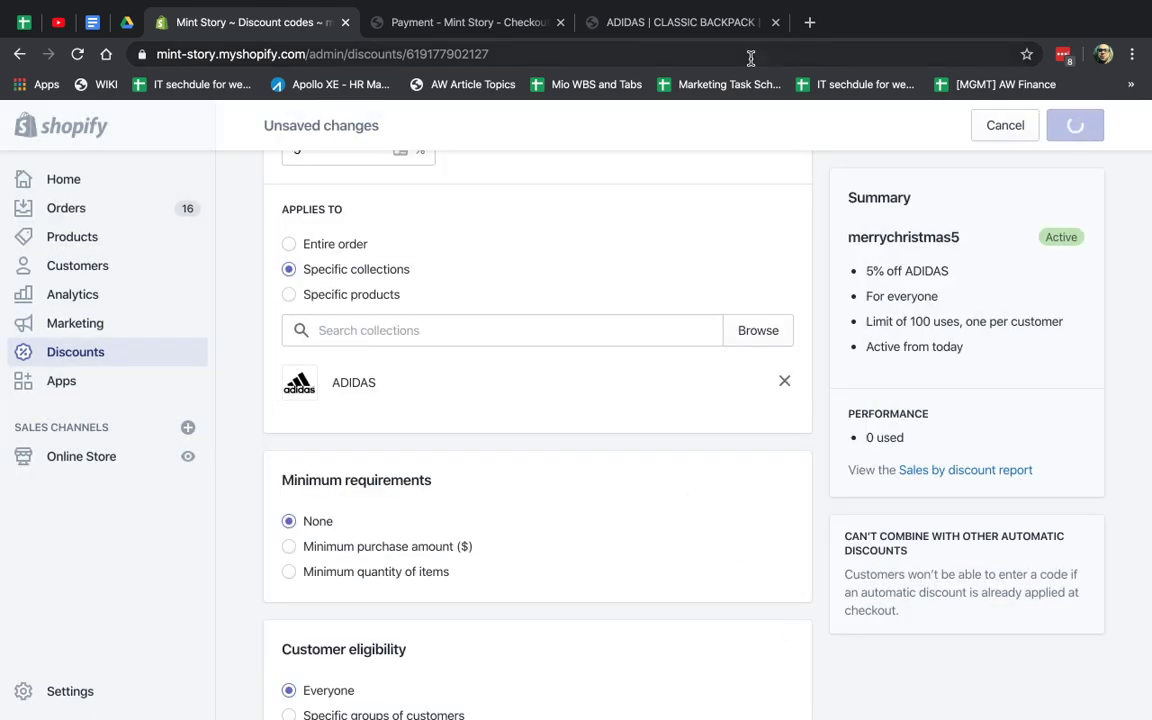
Check the storefront ADIDAS collection's products and the $93.62 checkout total
{"action": "left_click", "coordinate": [594, 22]}
{"action": "left_click", "coordinate": [466, 135]}
{"action": "left_click", "coordinate": [476, 187]}
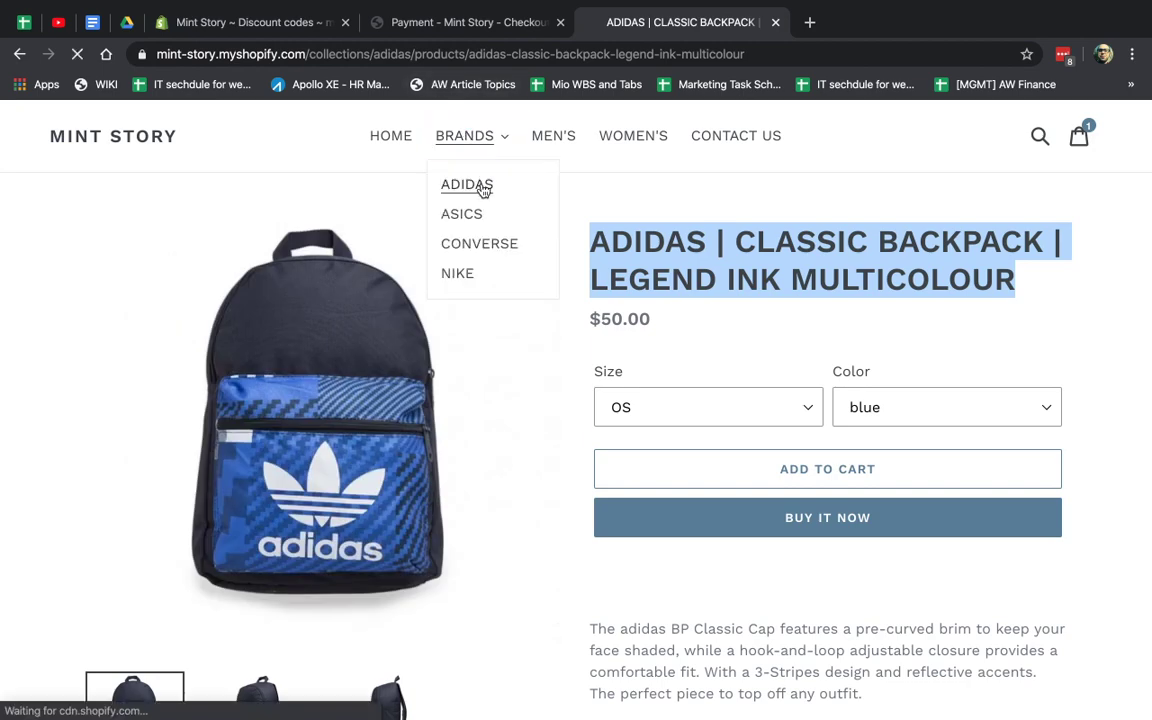
{"action": "scroll", "coordinate": [428, 454], "scroll_direction": "down", "scroll_amount": 3}
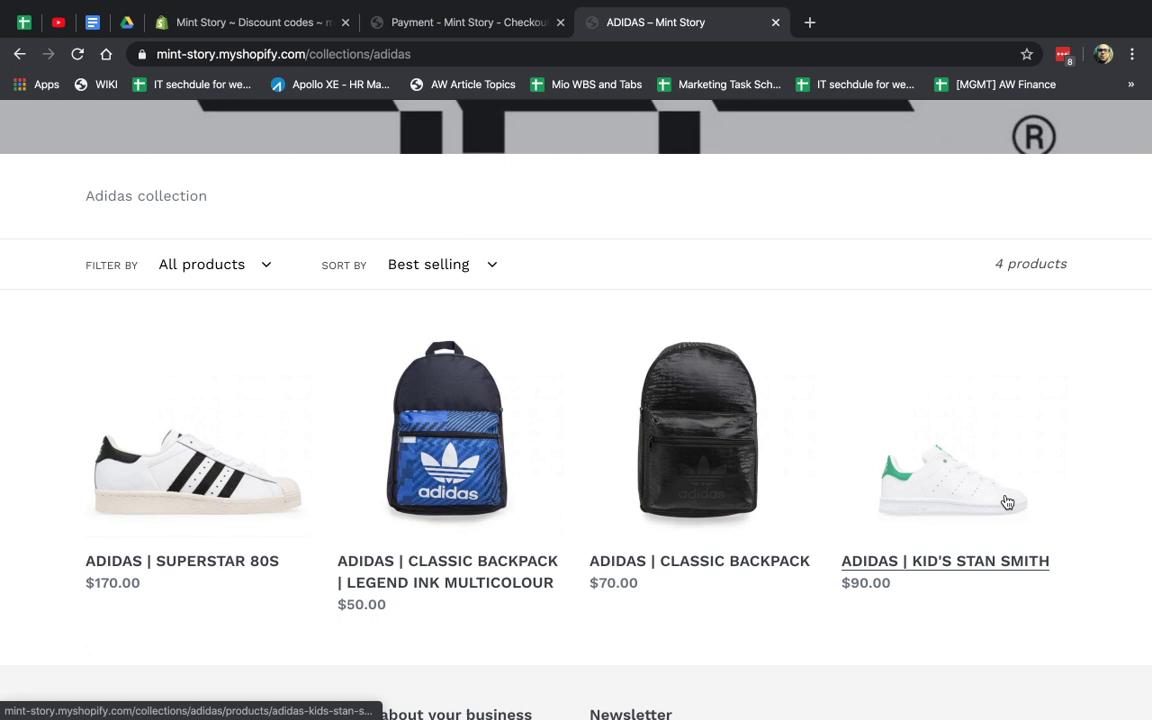
{"action": "left_click", "coordinate": [478, 30]}
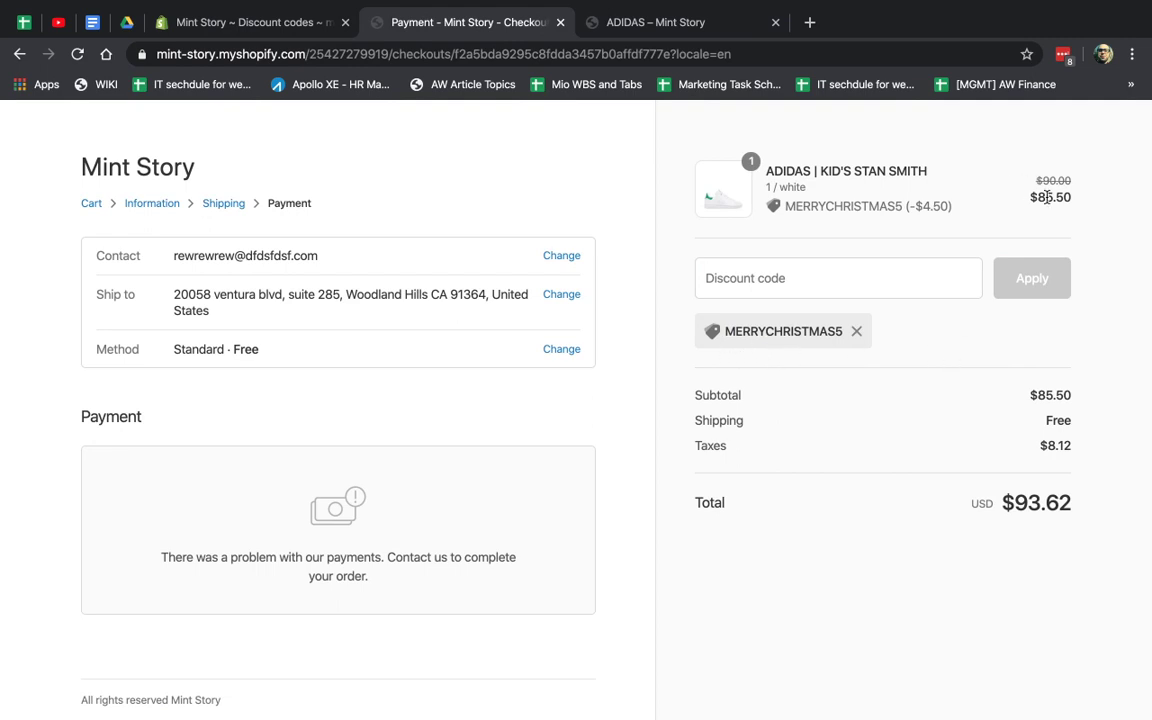
{"action": "left_click", "coordinate": [260, 22]}
{"action": "scroll", "coordinate": [535, 437], "scroll_direction": "up", "scroll_amount": 2}
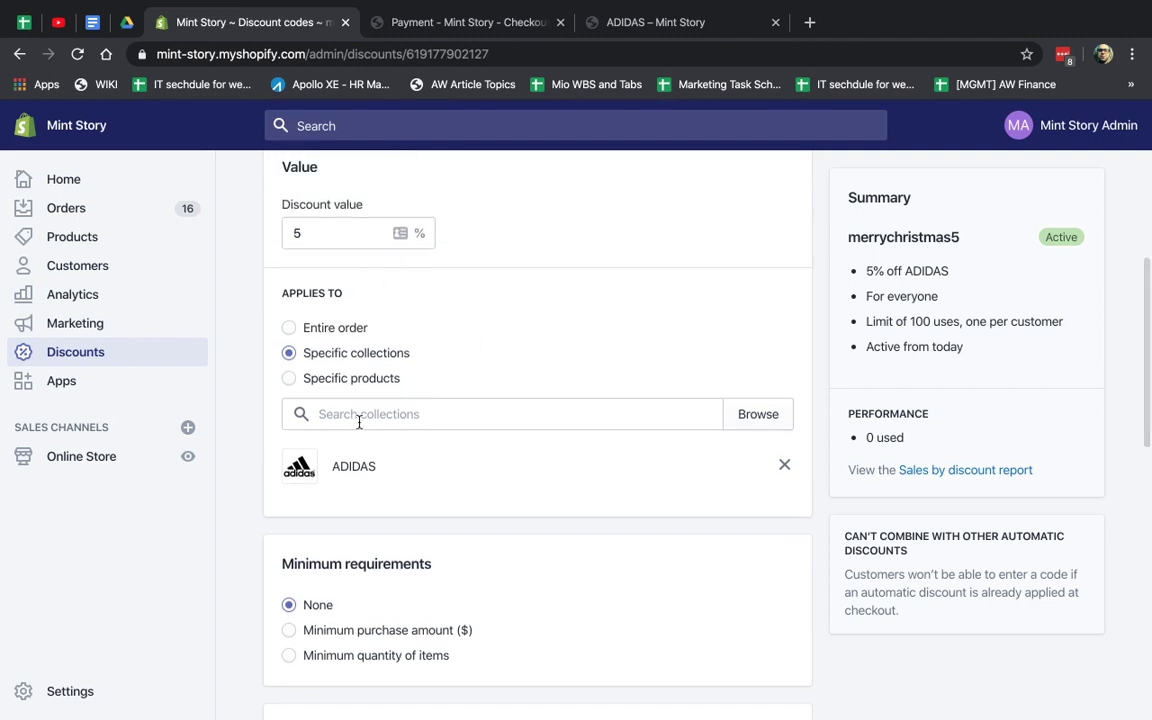
Require a $100 minimum purchase amount for merrychristmas5 and save
{"action": "scroll", "coordinate": [429, 411], "scroll_direction": "up", "scroll_amount": 3}
{"action": "scroll", "coordinate": [429, 416], "scroll_direction": "down", "scroll_amount": 6}
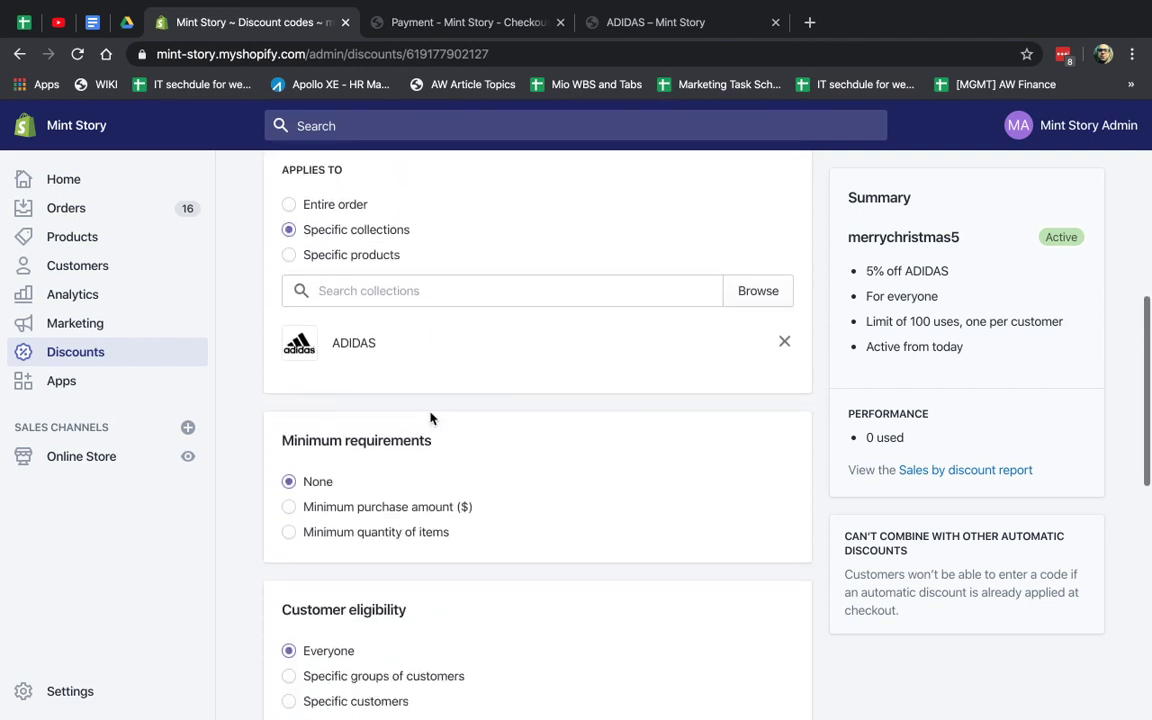
{"action": "left_click", "coordinate": [392, 394]}
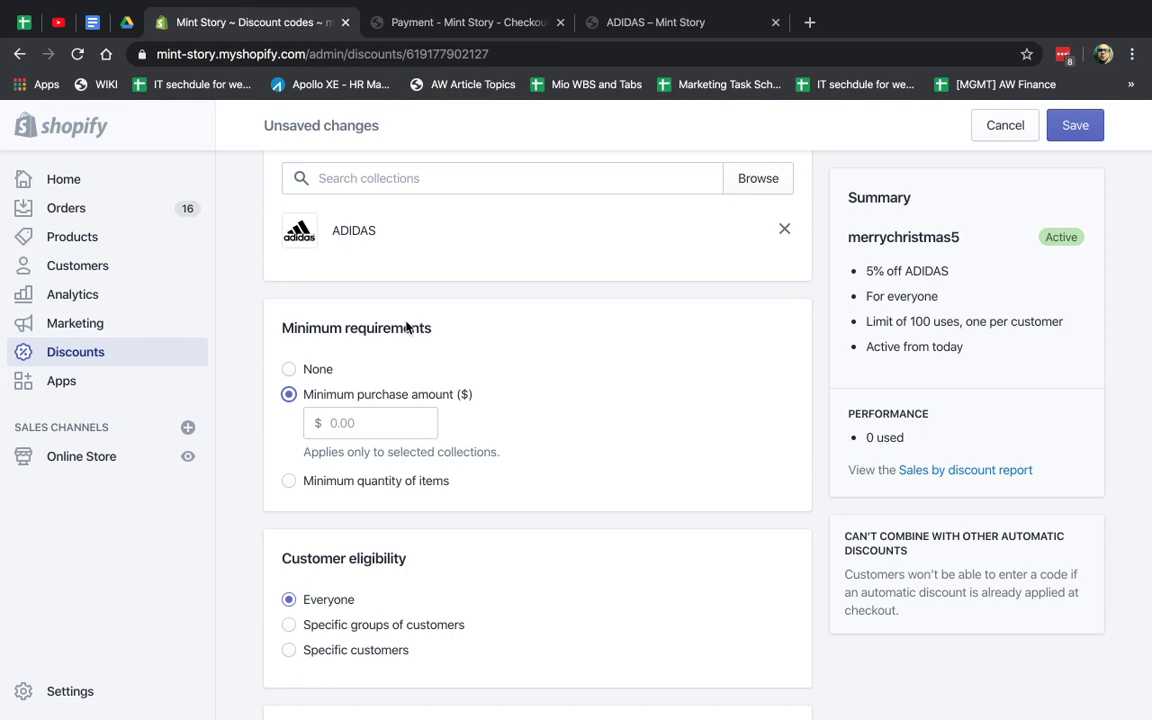
{"action": "left_click", "coordinate": [499, 28]}
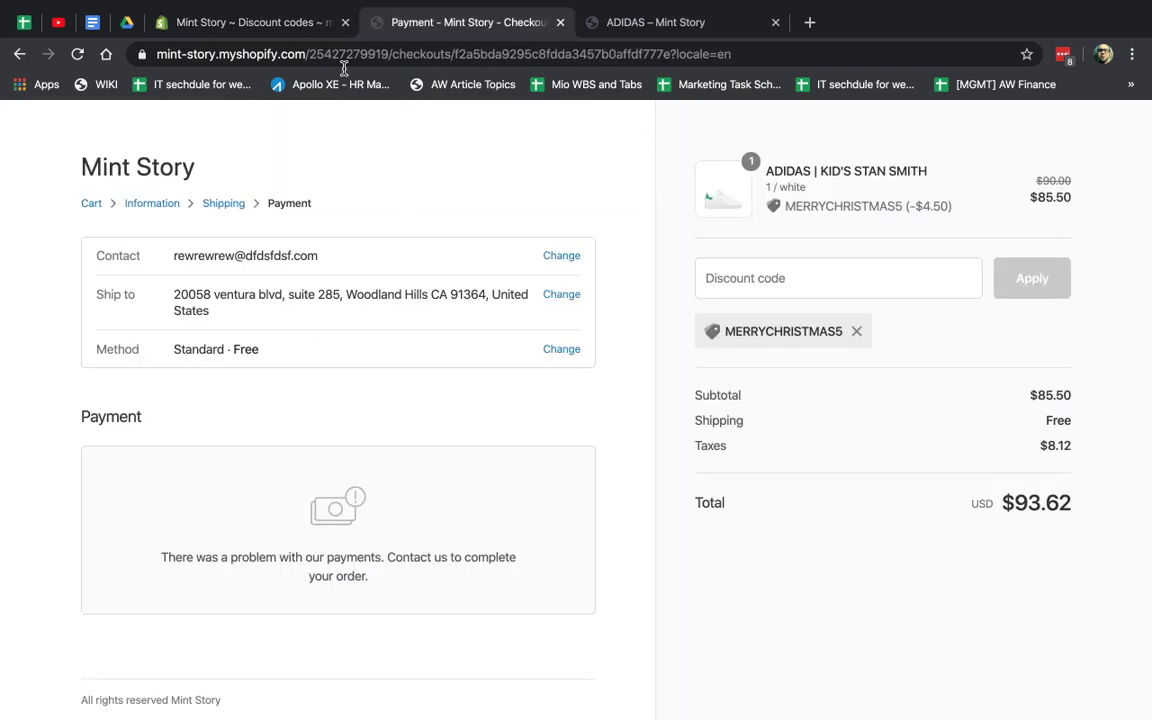
{"action": "left_click", "coordinate": [255, 22]}
{"action": "left_click", "coordinate": [335, 423]}
{"action": "type", "text": "100"}
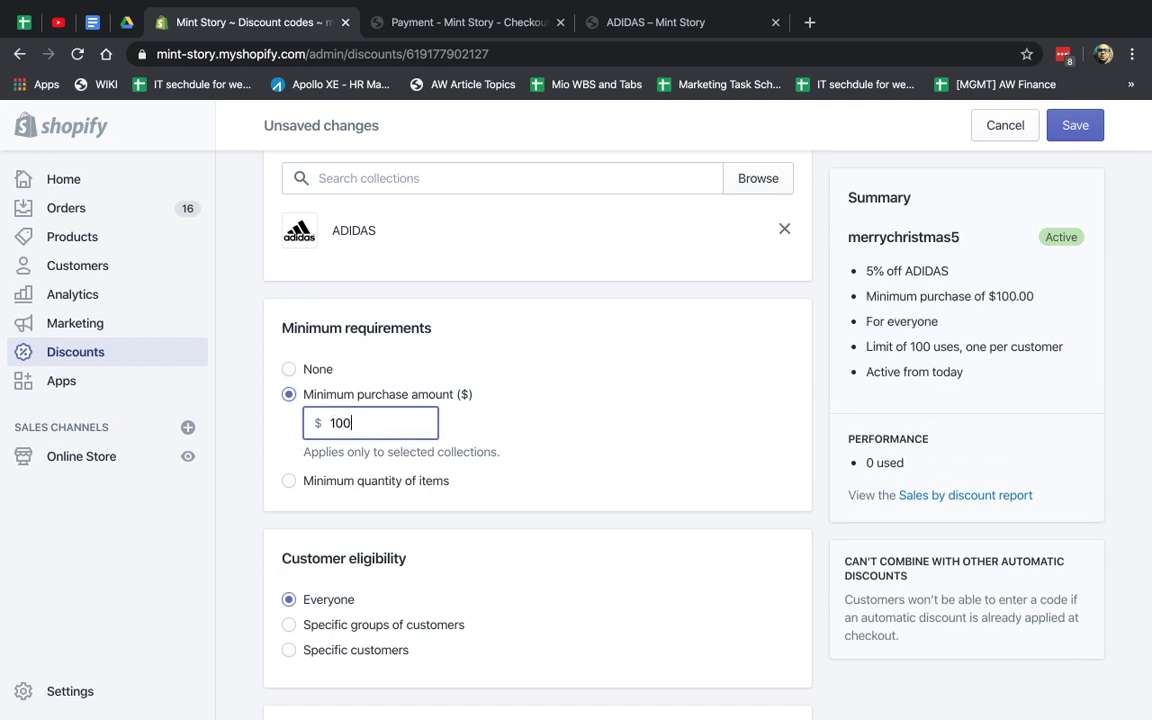
{"action": "left_click", "coordinate": [566, 457]}
{"action": "left_click", "coordinate": [1072, 127]}
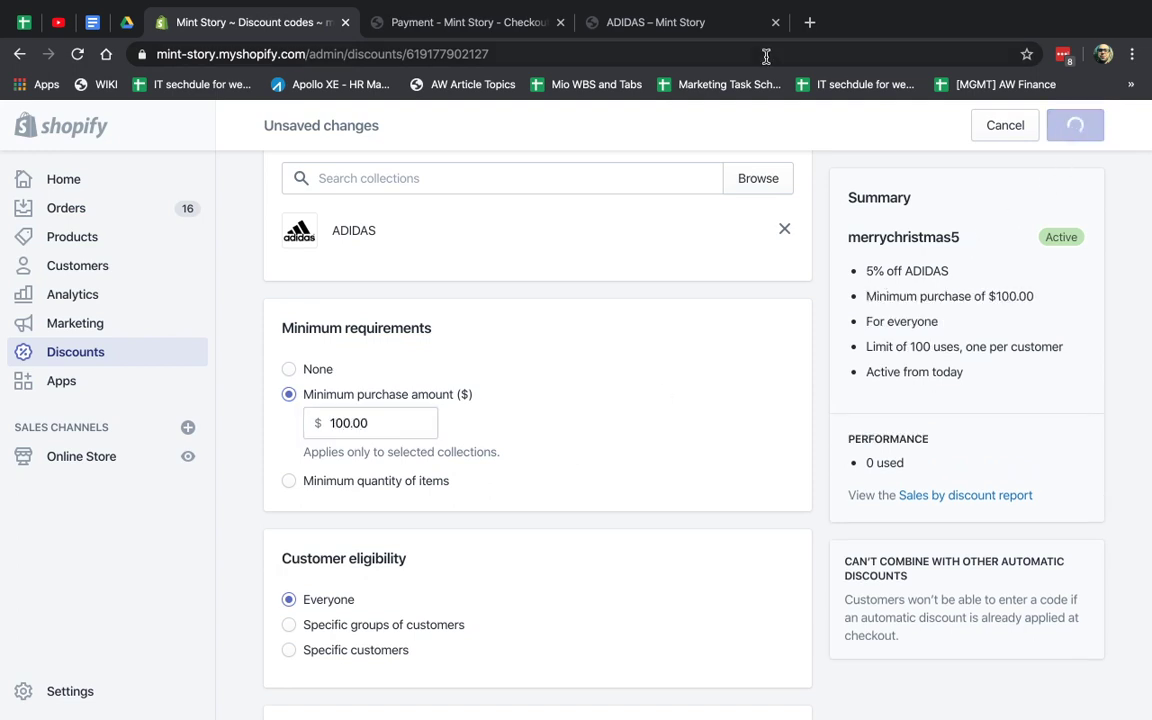
Inspect the checkout total and discount line, then reload the checkout to recheck the code
{"action": "left_click", "coordinate": [497, 28]}
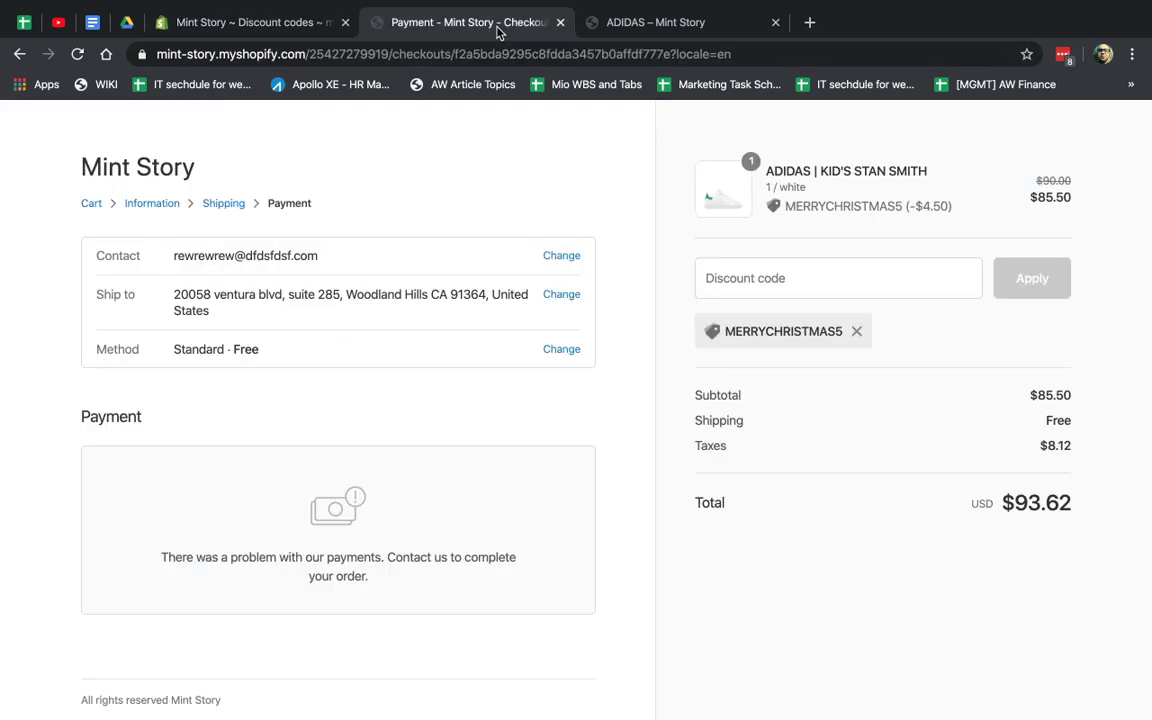
{"action": "left_click_drag", "start_coordinate": [966, 503], "coordinate": [1078, 500]}
{"action": "left_click_drag", "start_coordinate": [990, 172], "coordinate": [1108, 222]}
{"action": "key", "text": "super+r"}
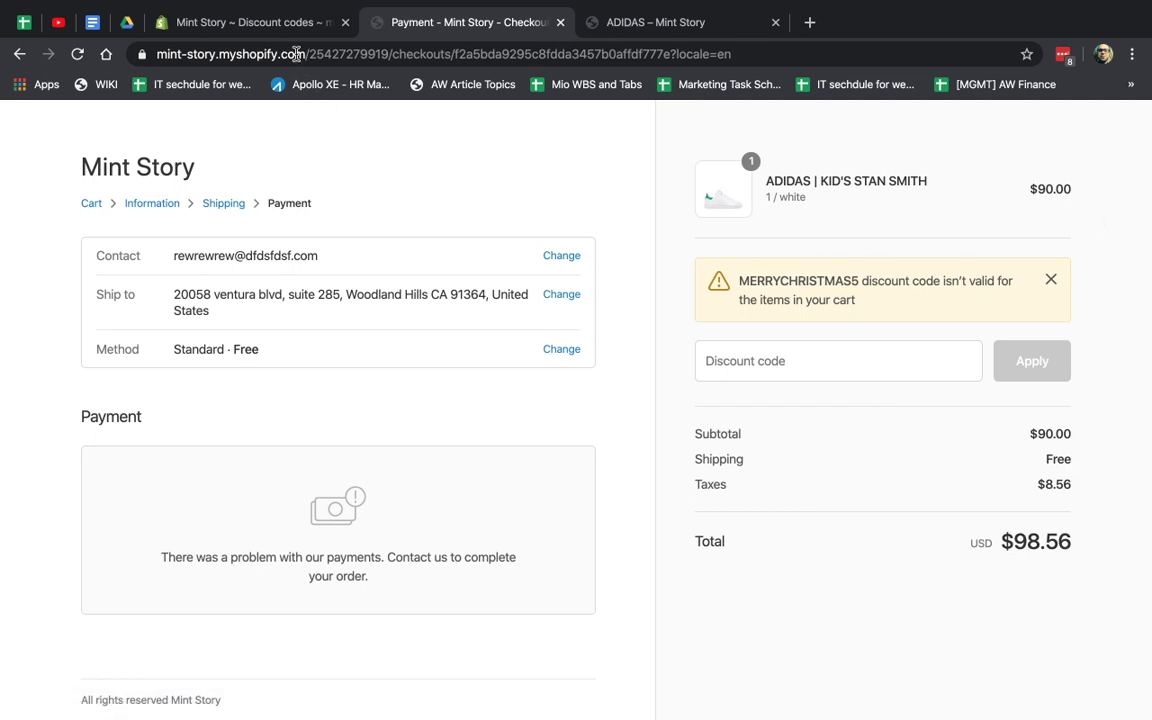
Lower the minimum purchase to $80.00, save, and reload the checkout to retest
{"action": "left_click", "coordinate": [265, 22]}
{"action": "double_click", "coordinate": [378, 416]}
{"action": "type", "text": "80.00"}
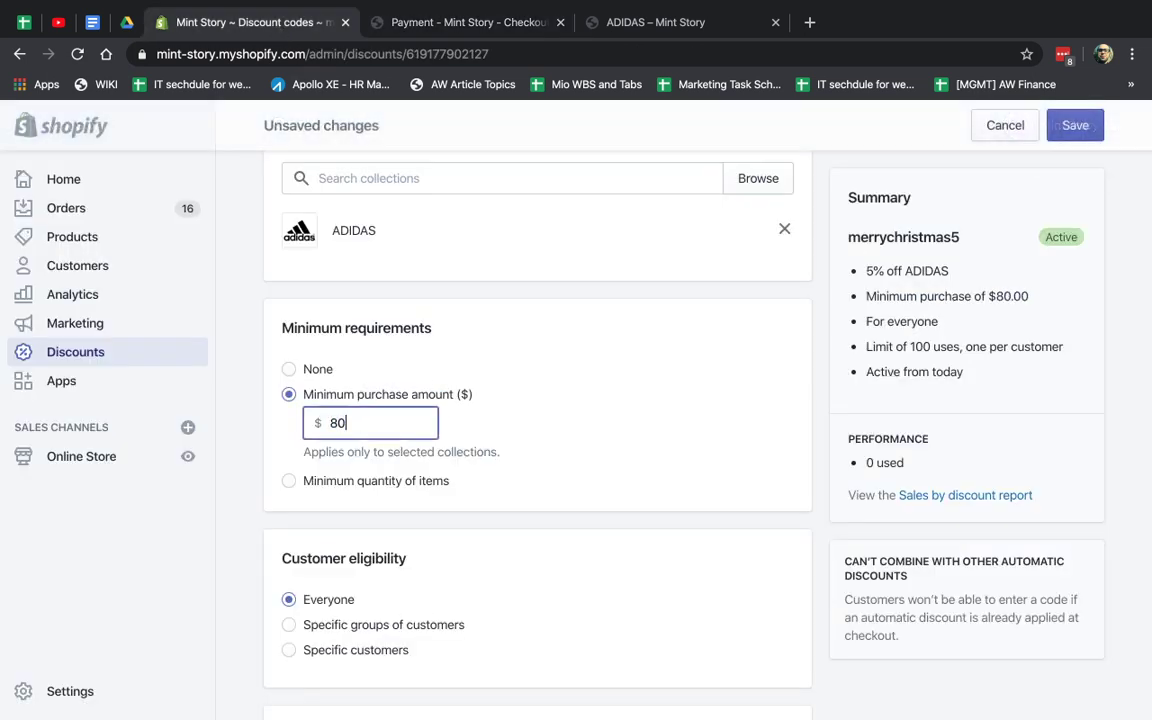
{"action": "left_click", "coordinate": [1075, 125]}
{"action": "left_click", "coordinate": [455, 22]}
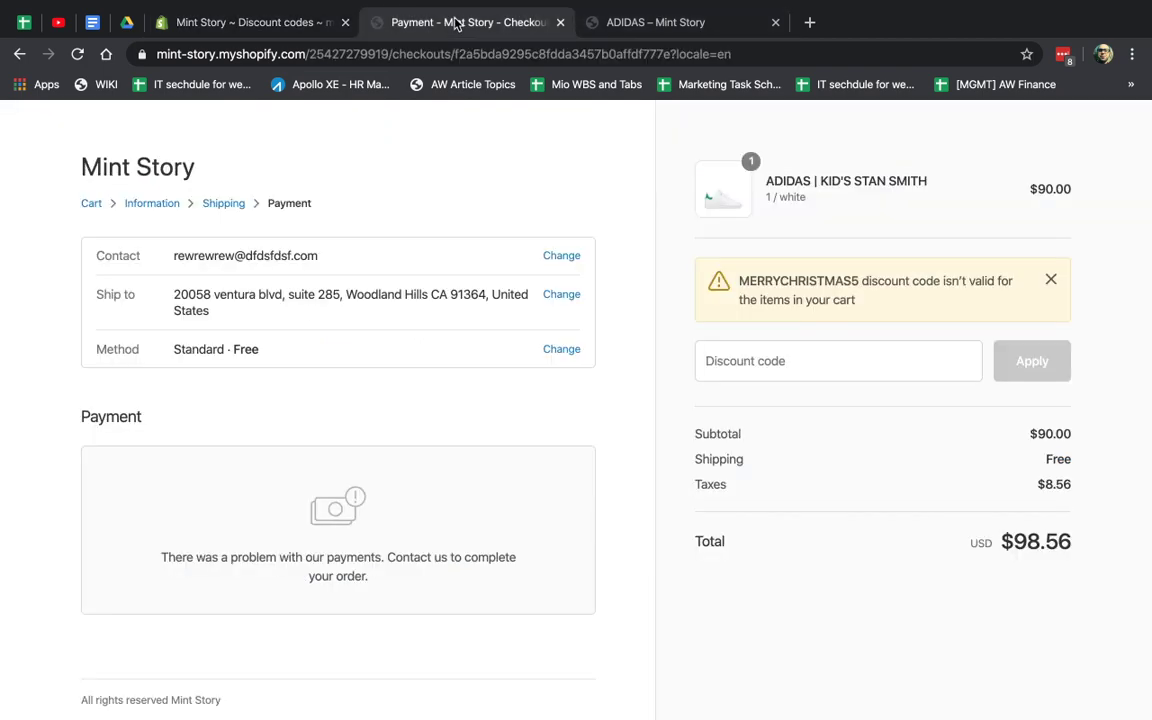
{"action": "key", "text": "super+r"}
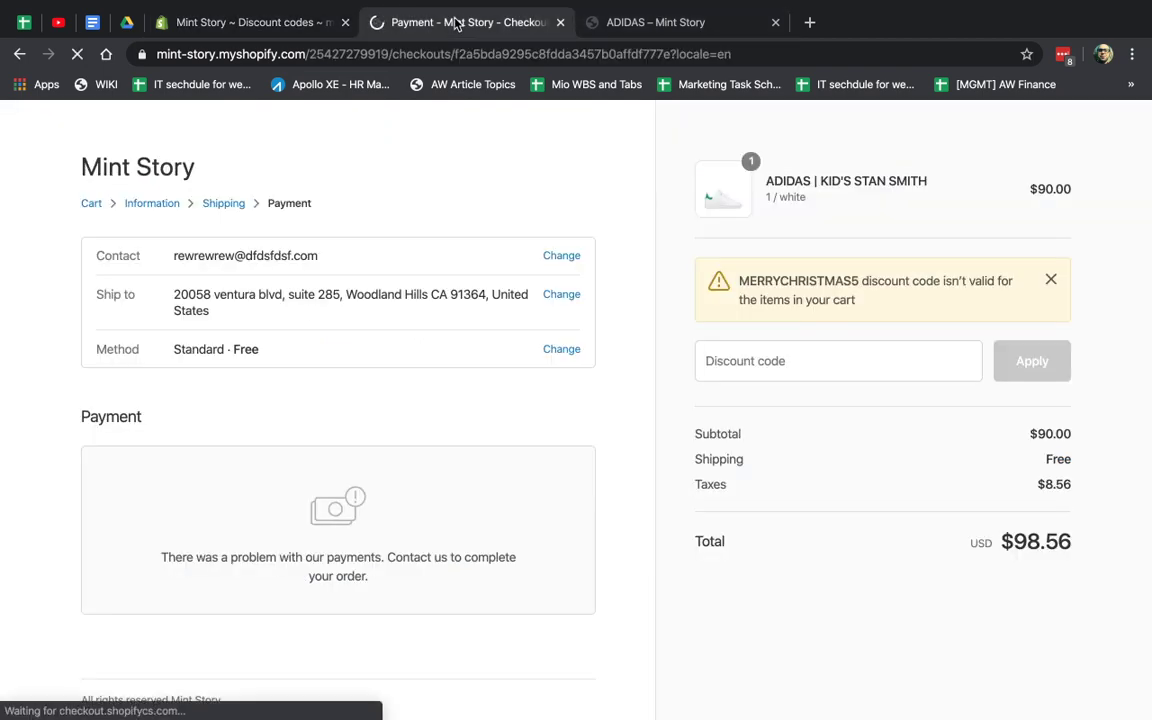
Switch merrychristmas5 to a minimum quantity of 2 items and save
{"action": "left_click", "coordinate": [298, 21]}
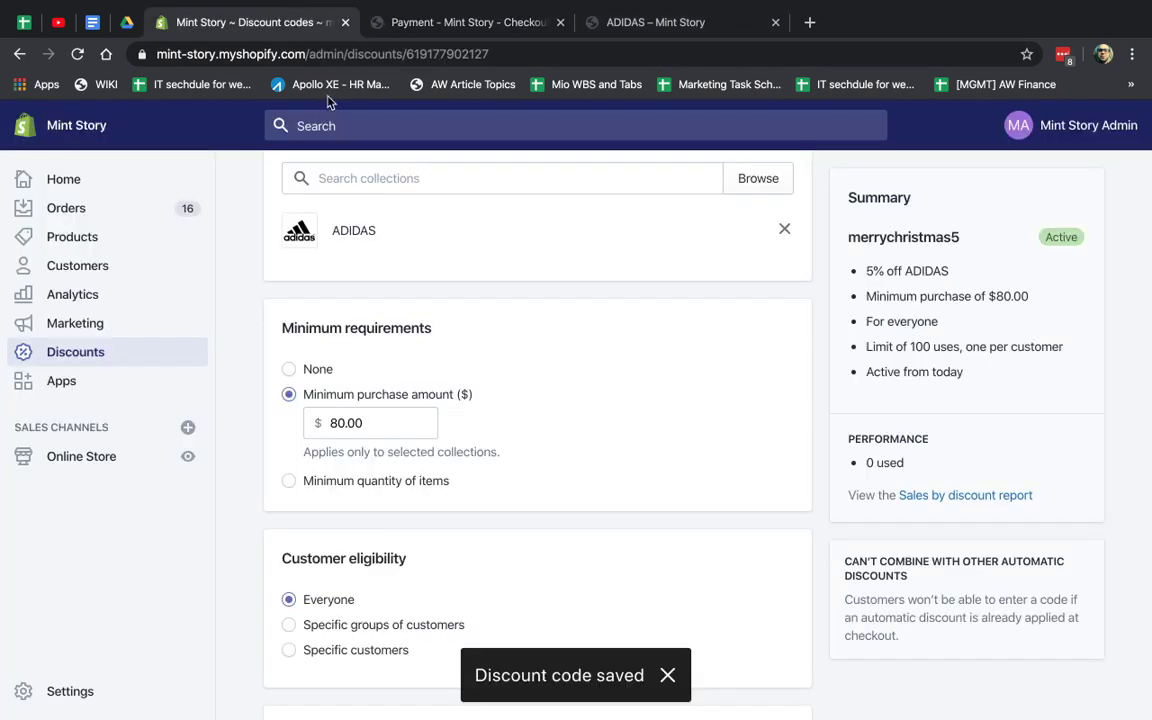
{"action": "left_click", "coordinate": [311, 481]}
{"action": "left_click", "coordinate": [404, 444]}
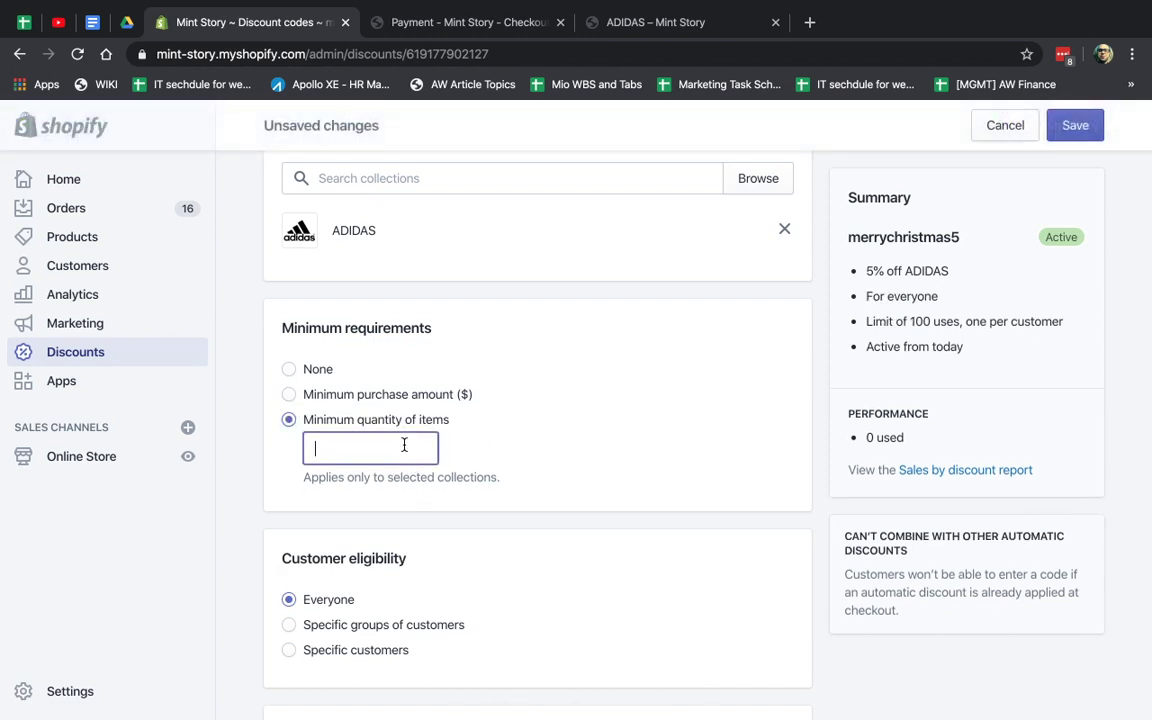
{"action": "type", "text": "2"}
{"action": "left_click", "coordinate": [1048, 128]}
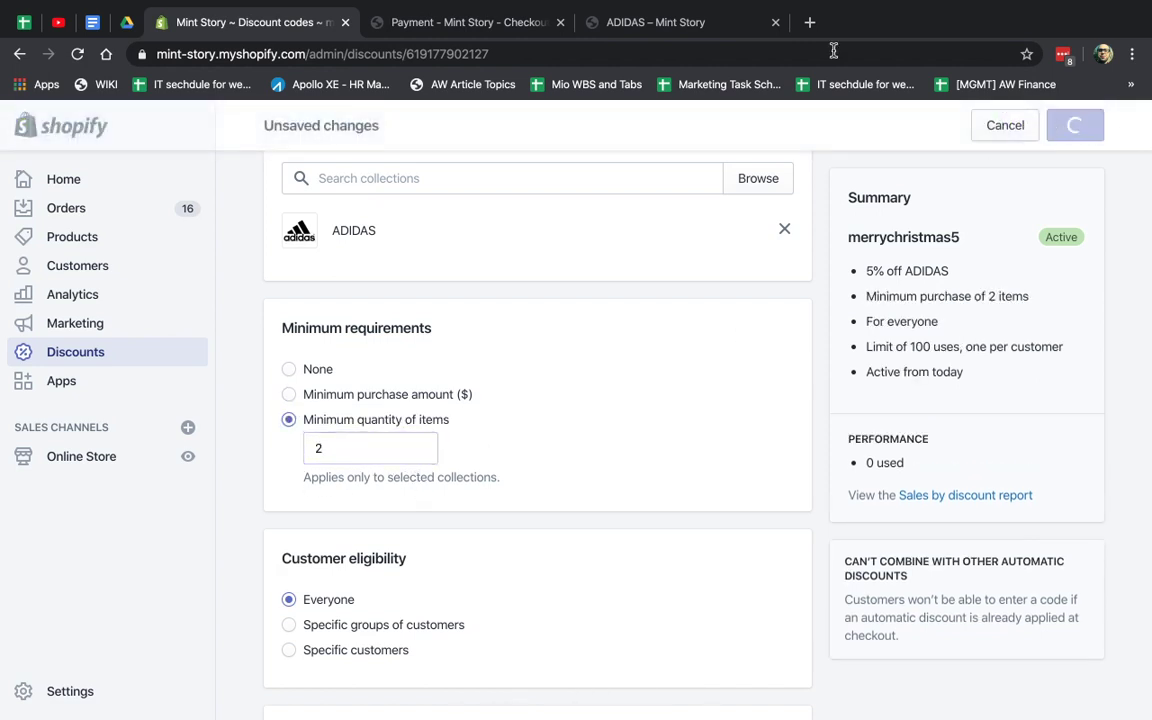
{"action": "left_click", "coordinate": [518, 25]}
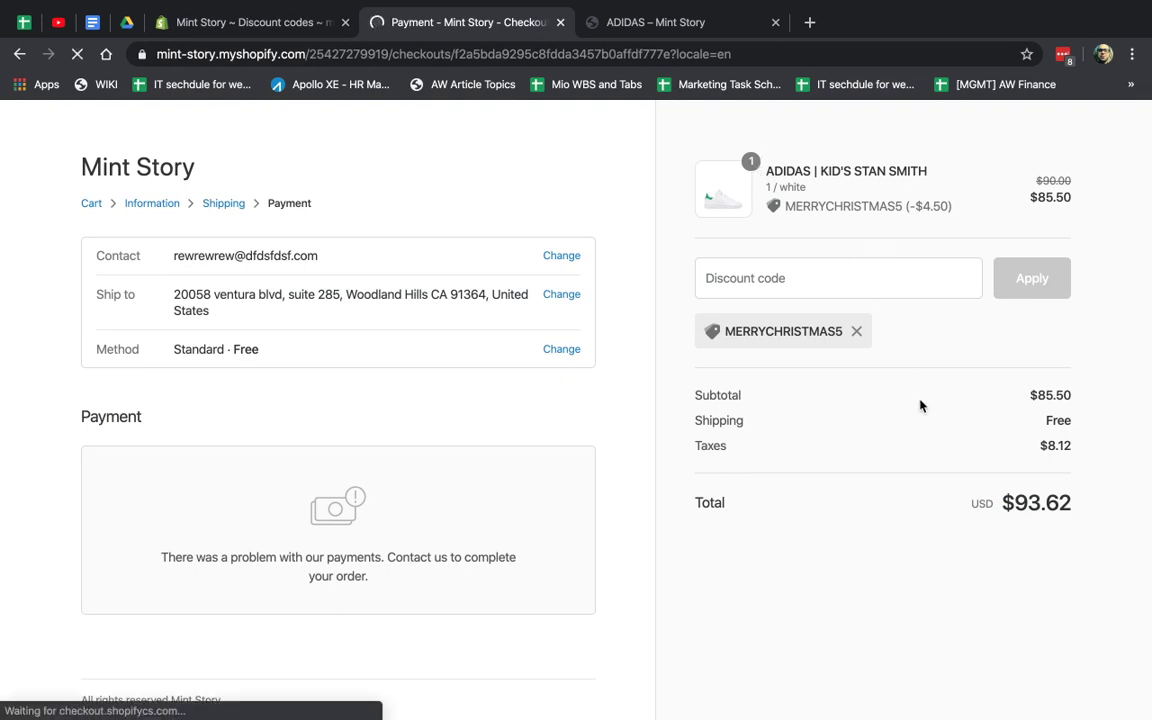
Return to the merrychristmas5 settings and scroll back to the top of the page
{"action": "left_click", "coordinate": [272, 23]}
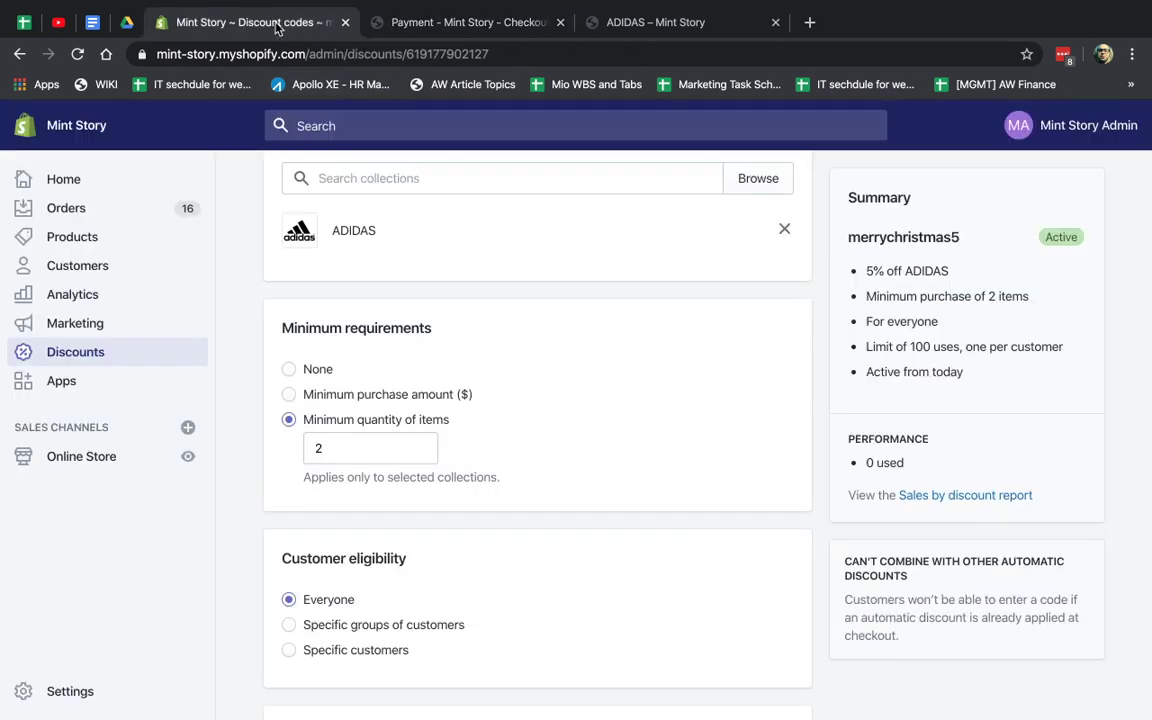
{"action": "scroll", "coordinate": [595, 448], "scroll_direction": "down", "scroll_amount": 6}
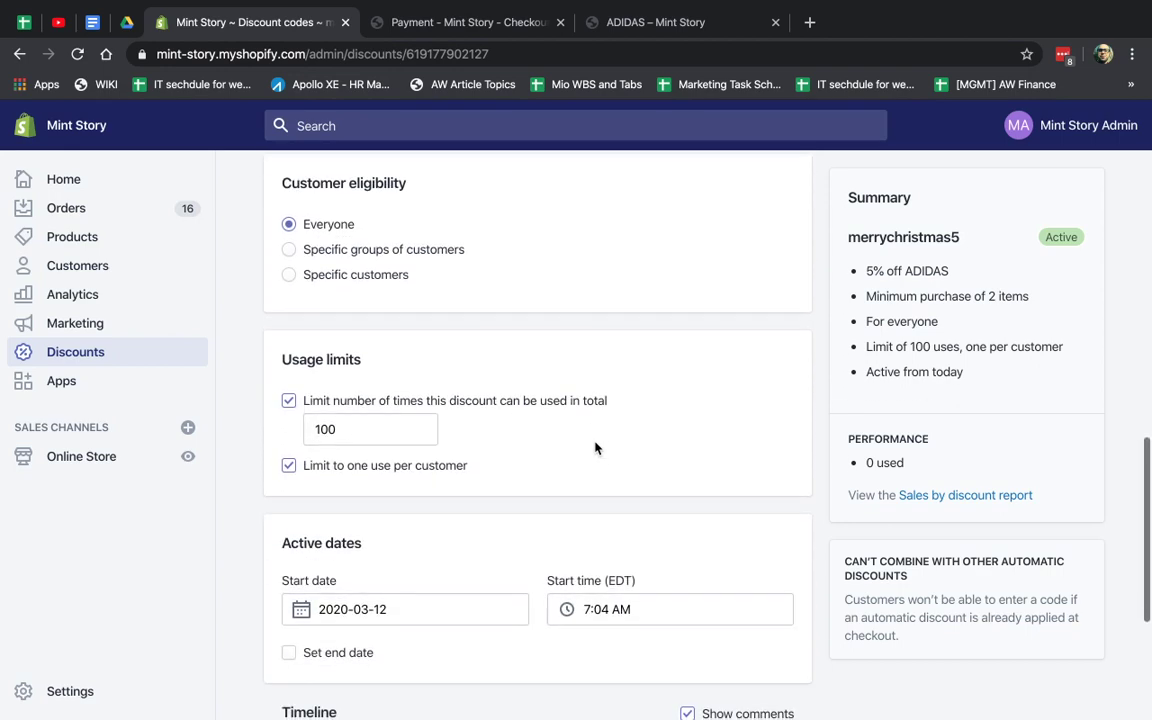
{"action": "scroll", "coordinate": [595, 448], "scroll_direction": "up", "scroll_amount": 5}
{"action": "scroll", "coordinate": [595, 448], "scroll_direction": "up", "scroll_amount": 6}
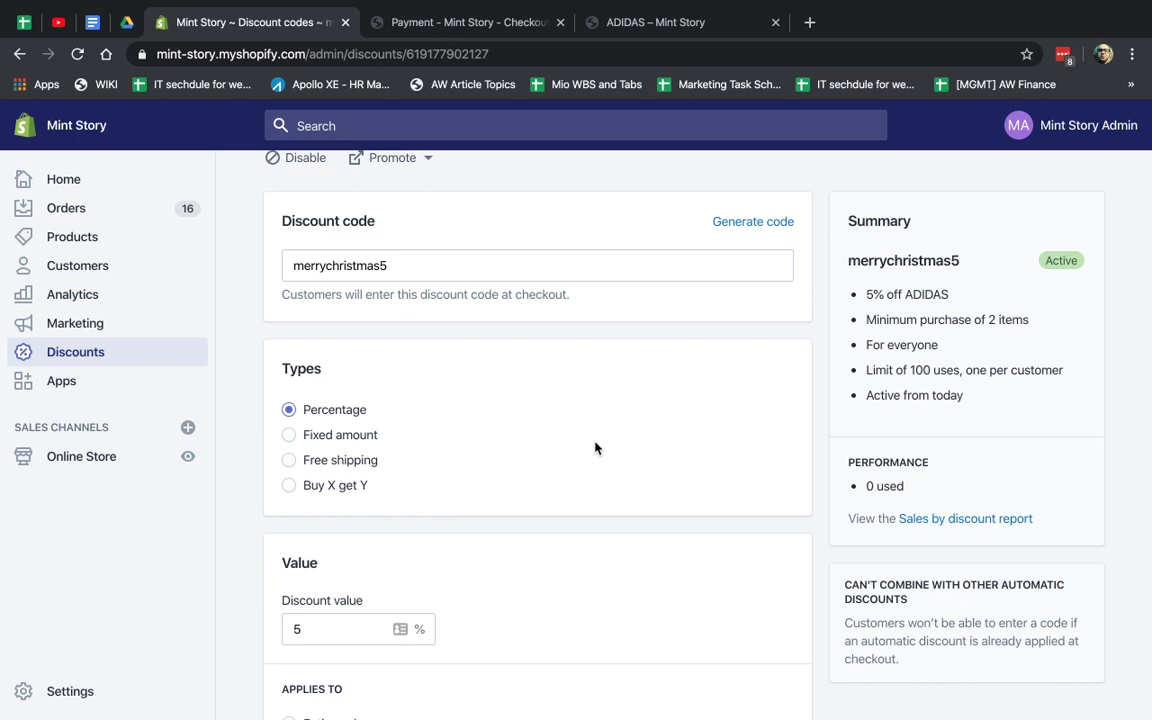
{"action": "scroll", "coordinate": [350, 470], "scroll_direction": "up", "scroll_amount": 1}
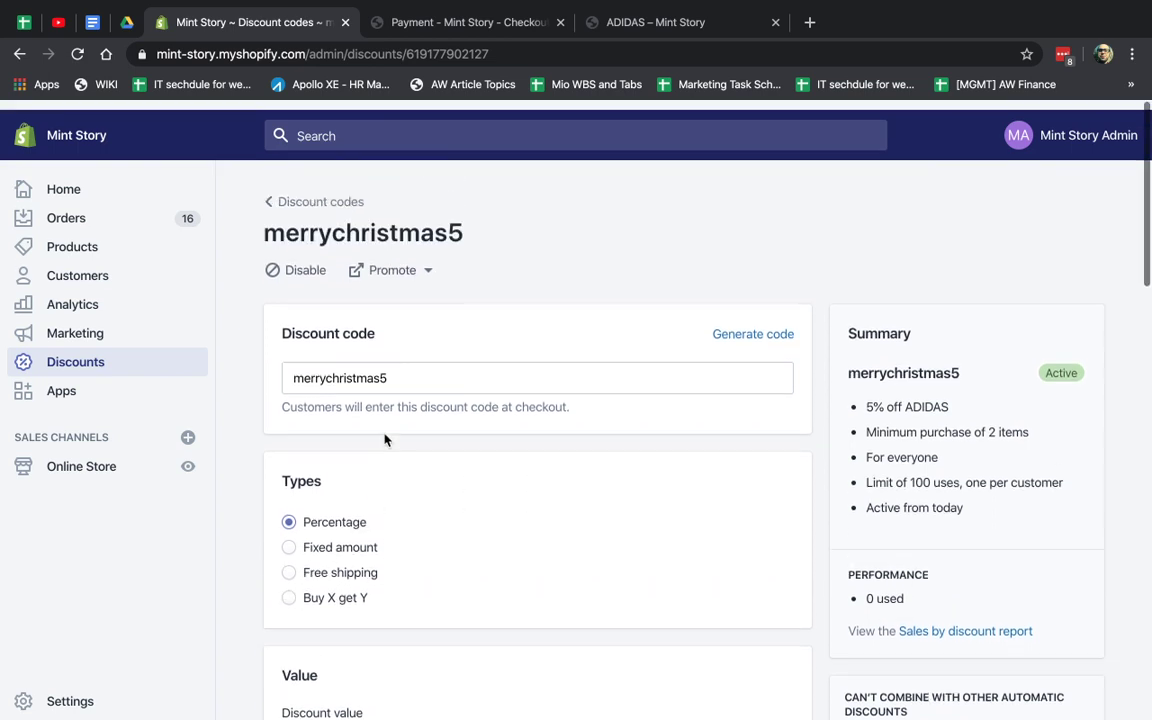
Disable merrychristmas5 with confirmation, then start a new discount from the Discount codes list
{"action": "left_click", "coordinate": [309, 260]}
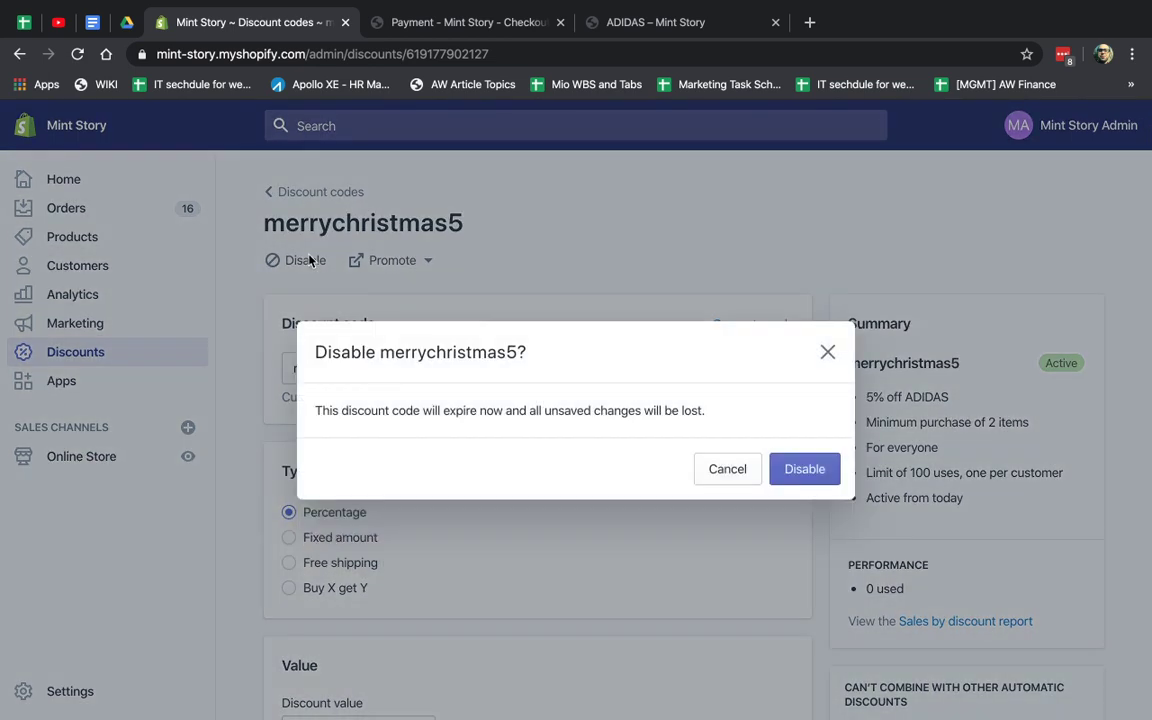
{"action": "left_click", "coordinate": [790, 464]}
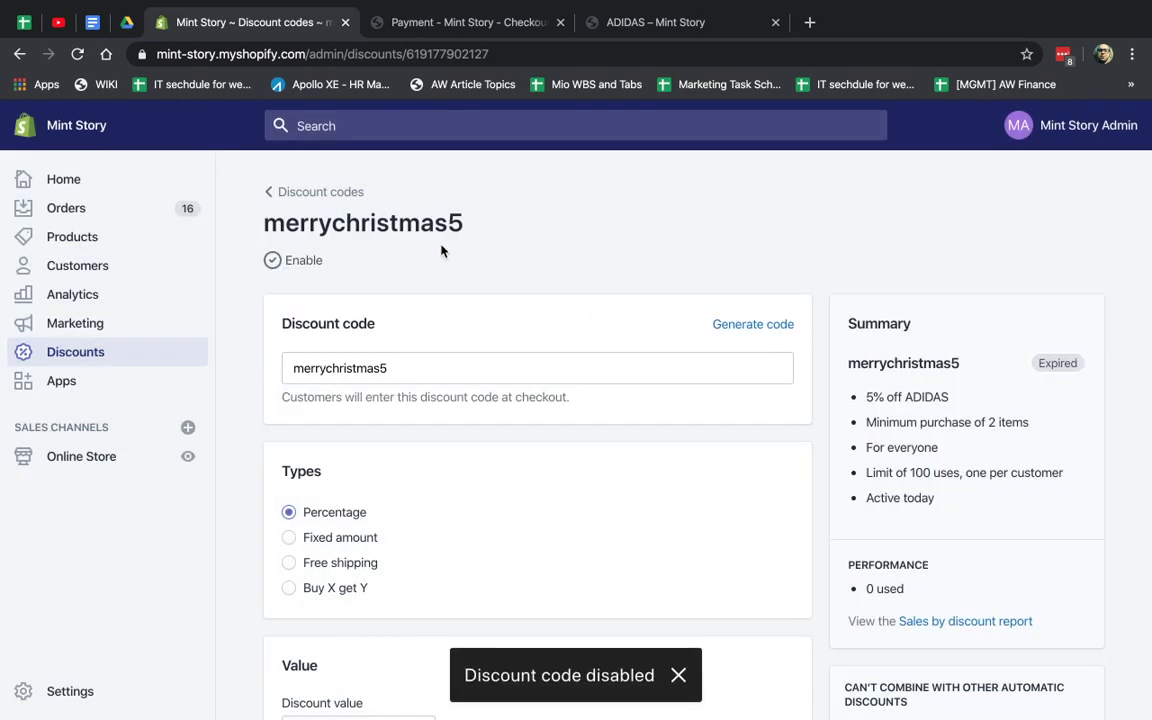
{"action": "left_click", "coordinate": [340, 192]}
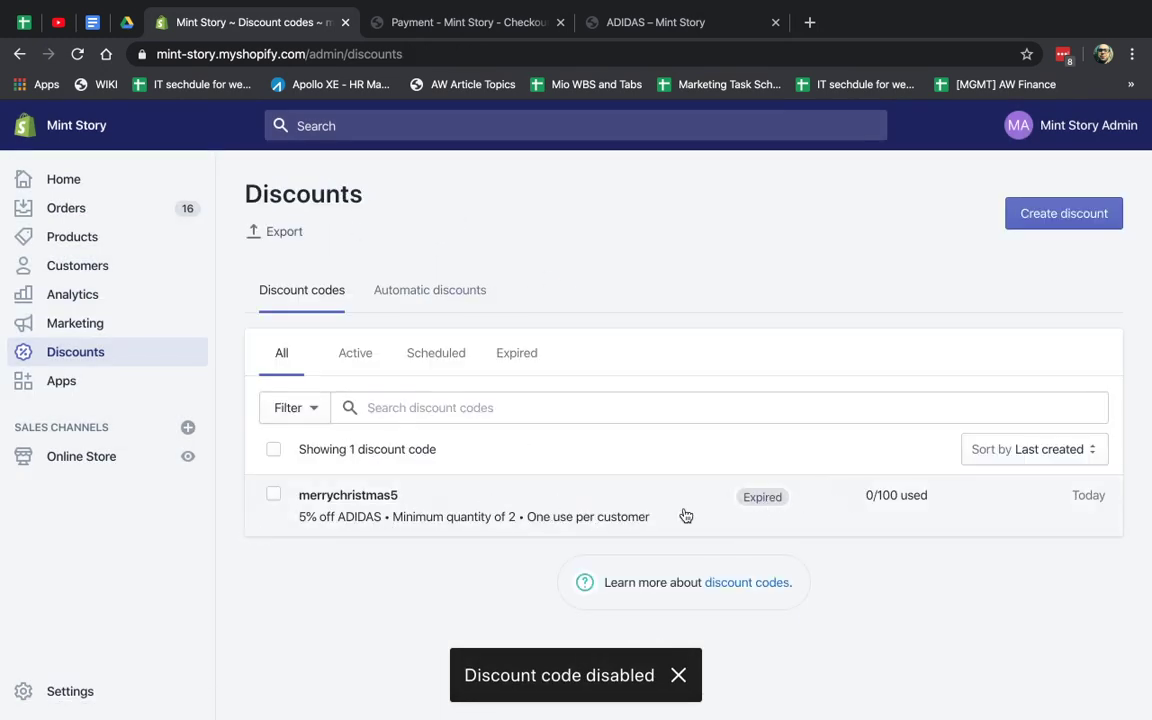
{"action": "left_click", "coordinate": [1065, 222]}
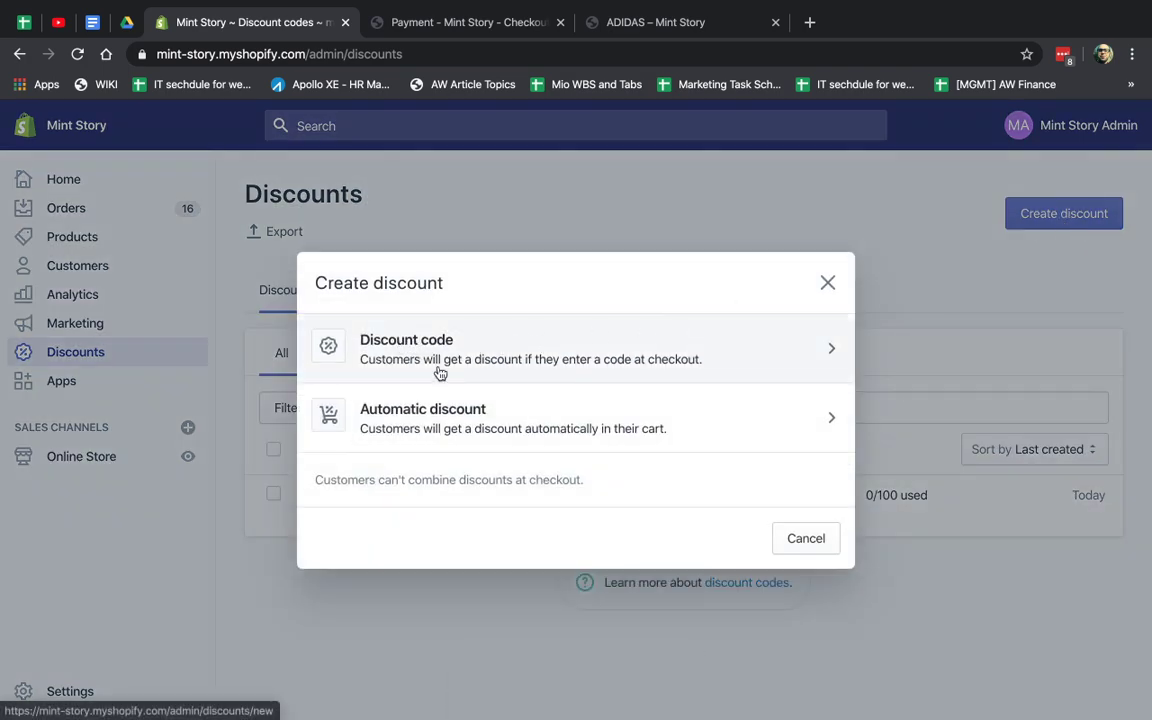
Start a fixed-amount code discount named 11dollarsoff
{"action": "left_click", "coordinate": [460, 342]}
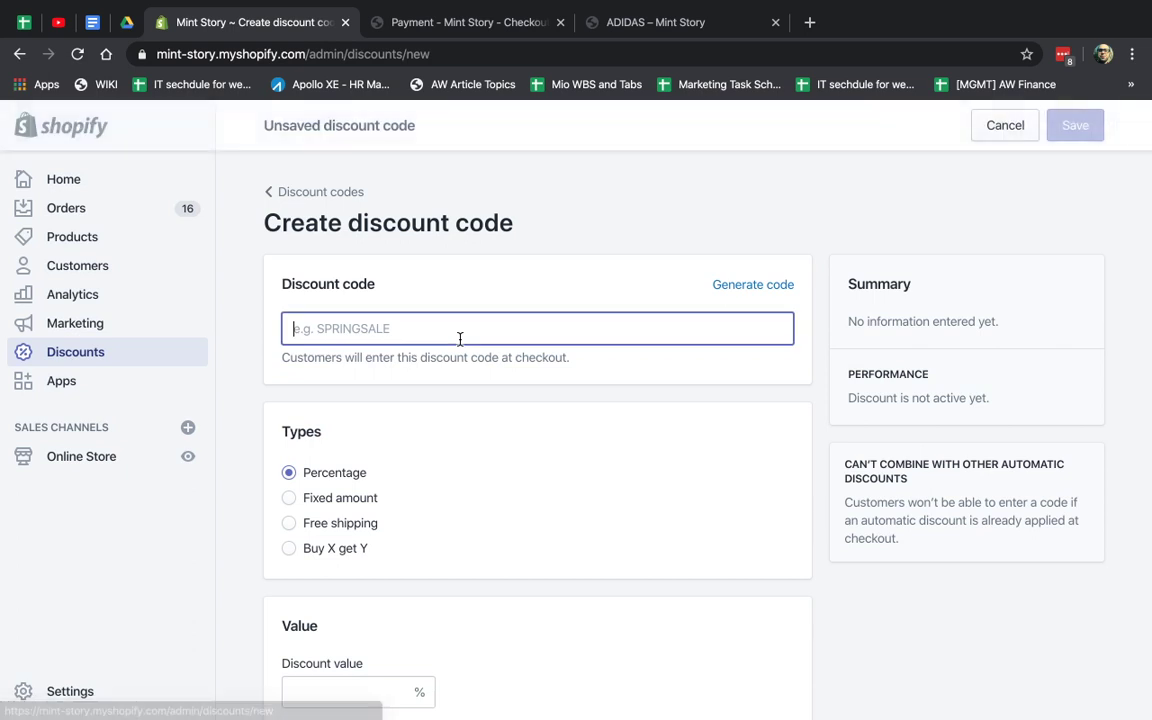
{"action": "type", "text": "10% off"}
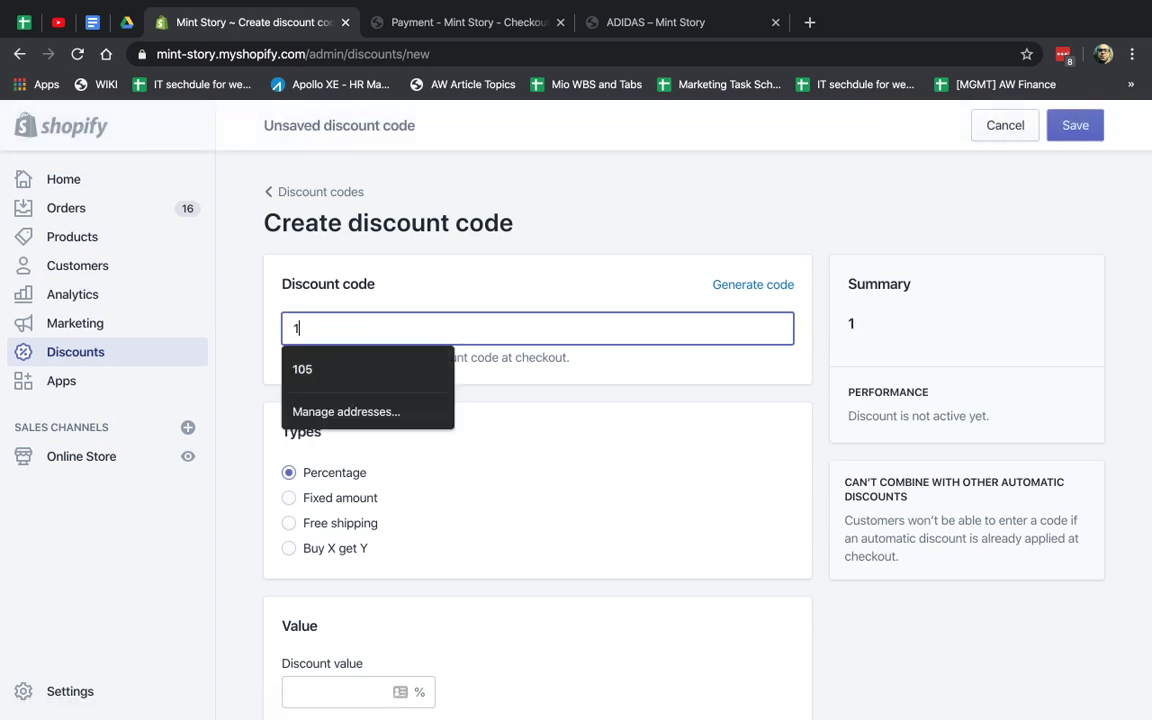
{"action": "left_click", "coordinate": [329, 503]}
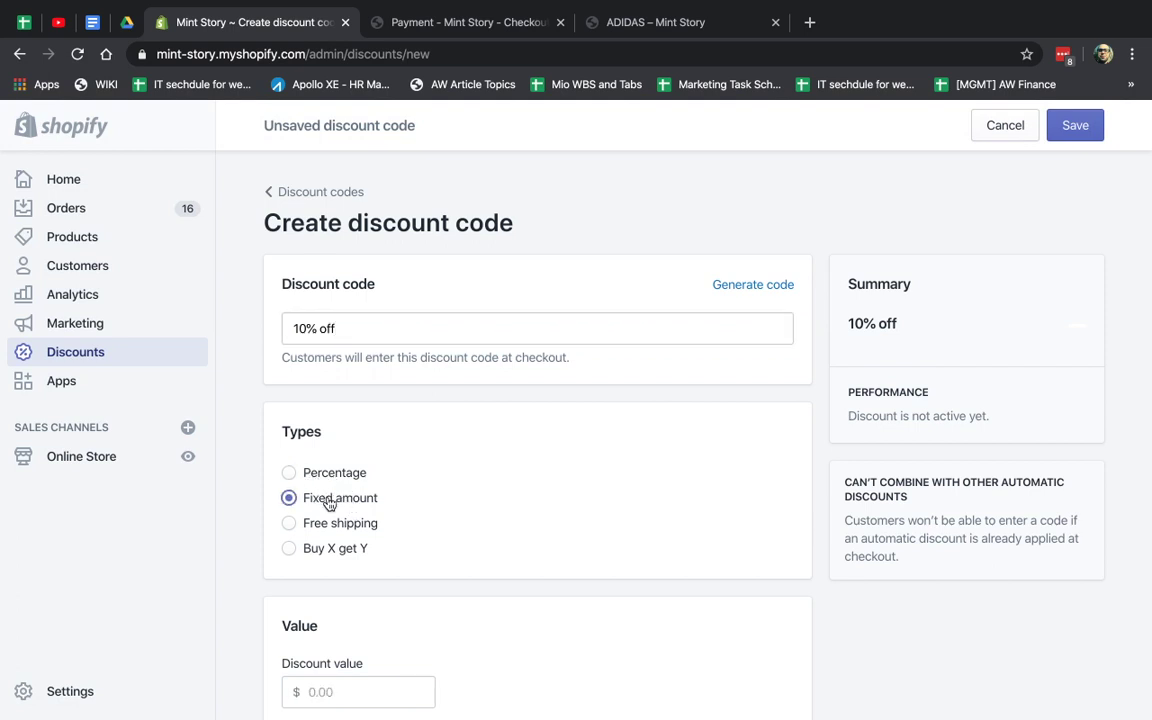
{"action": "left_click", "coordinate": [314, 338]}
{"action": "key", "text": "BackSpace"}
{"action": "key", "text": "BackSpace"}
{"action": "key", "text": "BackSpace"}
{"action": "type", "text": "11 "}
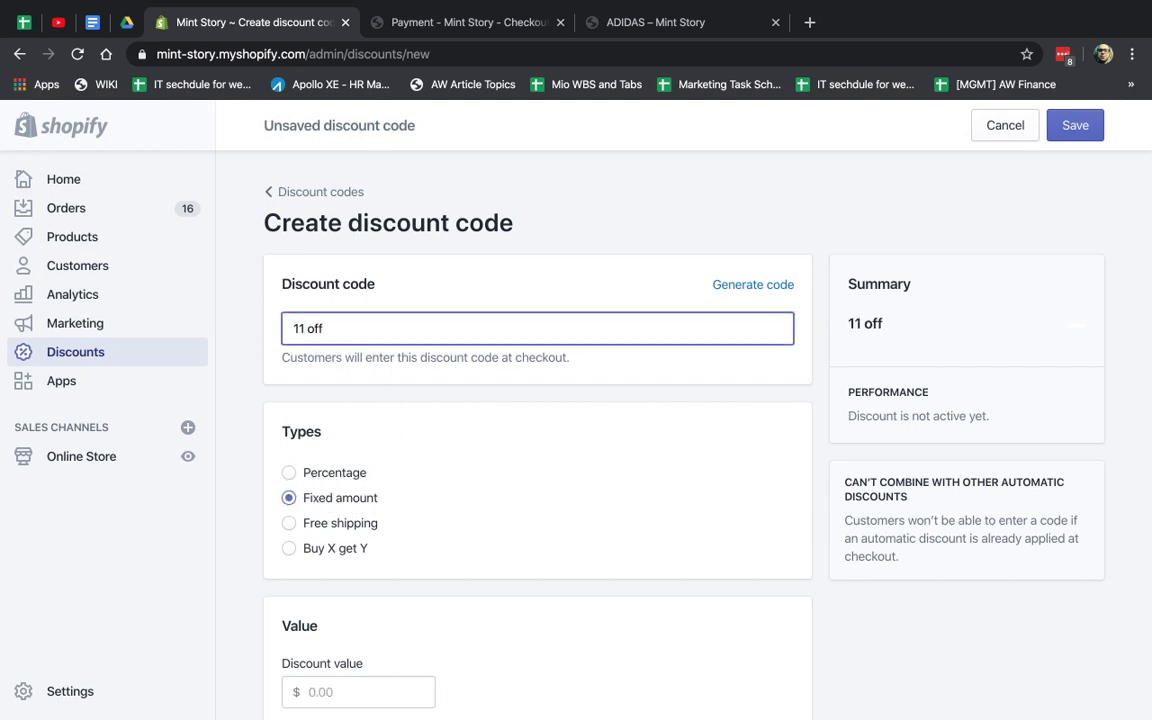
{"action": "type", "text": "dollars"}
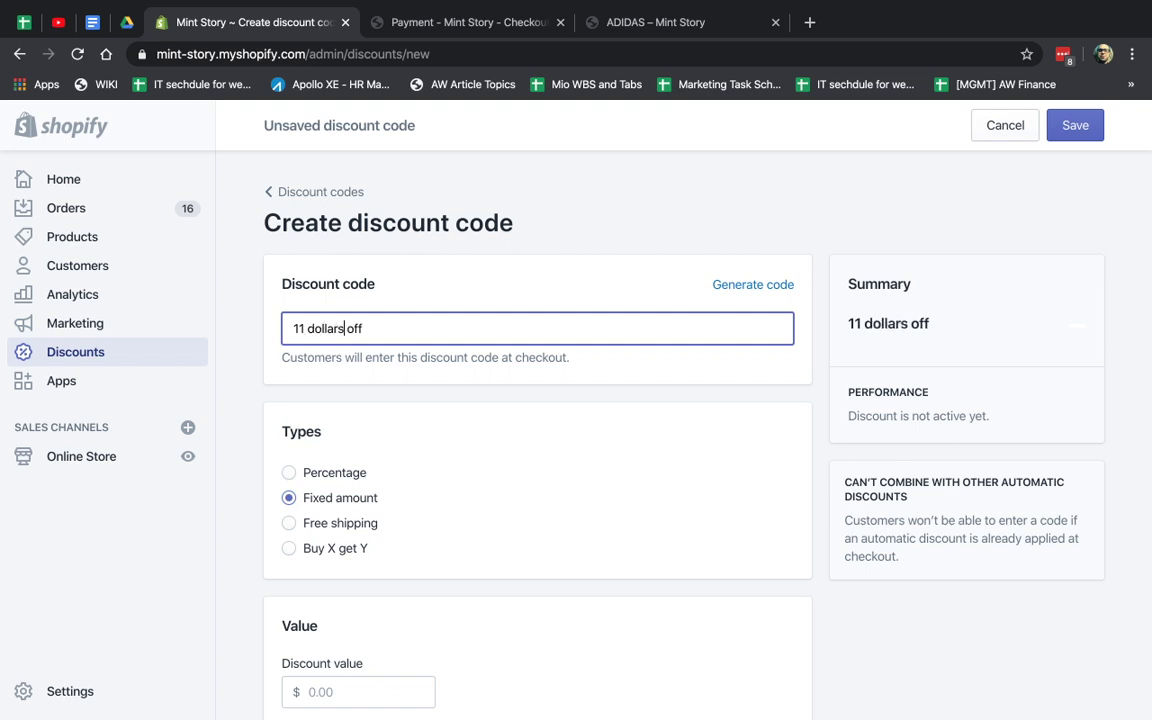
{"action": "left_click", "coordinate": [307, 328]}
{"action": "key", "text": "BackSpace"}
{"action": "double_click", "coordinate": [307, 328]}
{"action": "key", "text": "ctrl+c"}
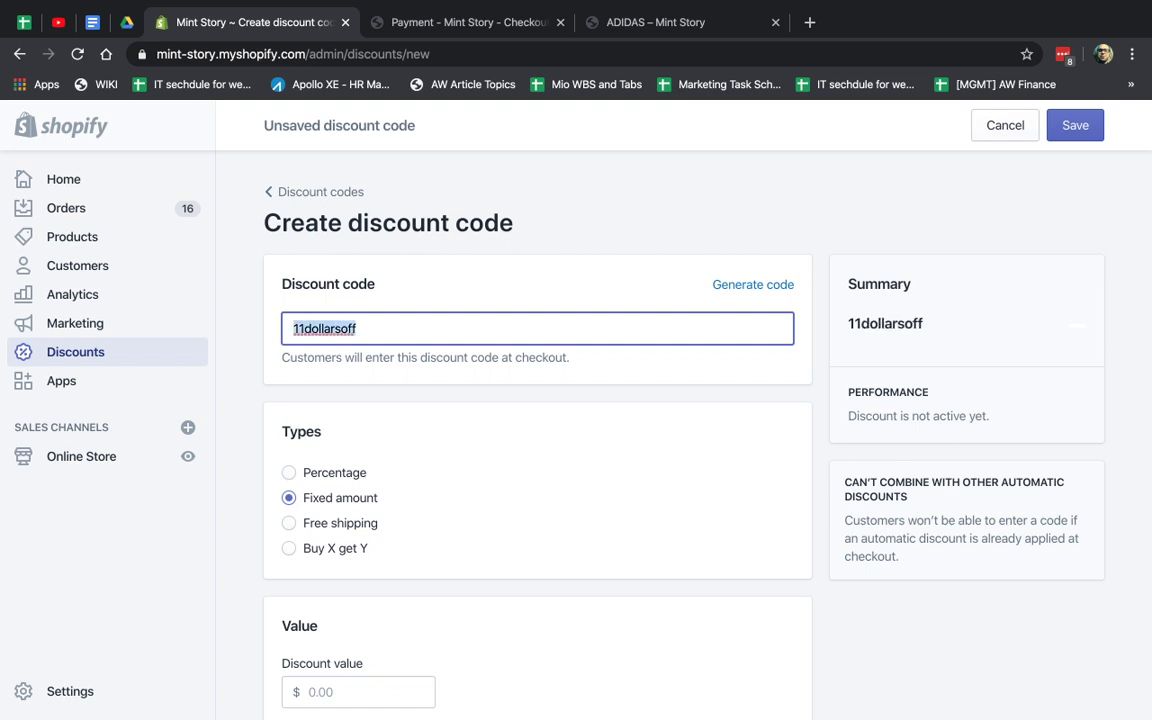
Set the discount value to $11.00 off
{"action": "scroll", "coordinate": [397, 505], "scroll_direction": "down", "scroll_amount": 2}
{"action": "left_click", "coordinate": [393, 507]}
{"action": "type", "text": "11"}
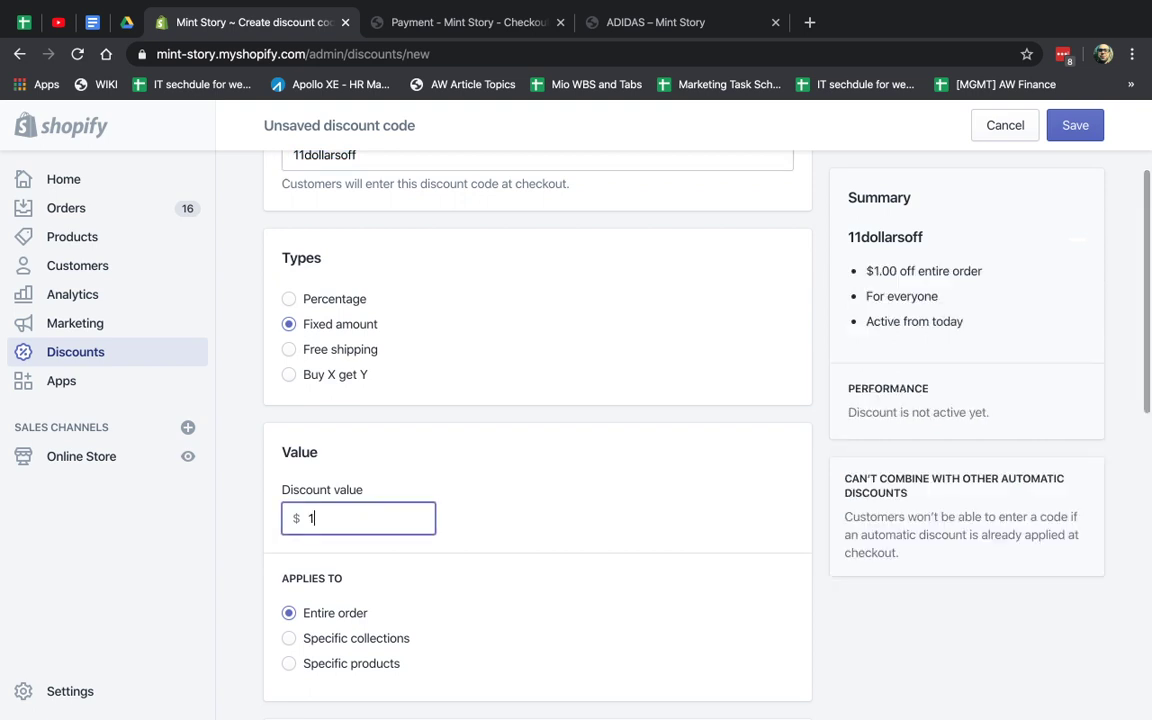
{"action": "scroll", "coordinate": [524, 537], "scroll_direction": "down", "scroll_amount": 3}
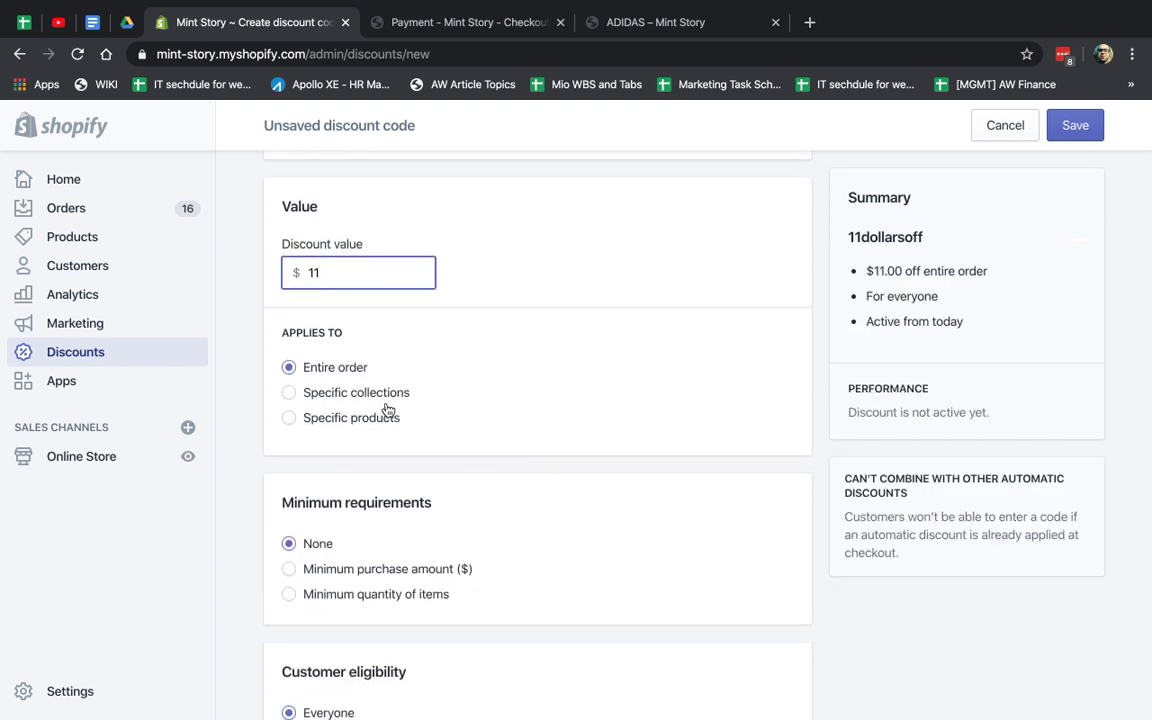
{"action": "scroll", "coordinate": [473, 442], "scroll_direction": "down", "scroll_amount": 2}
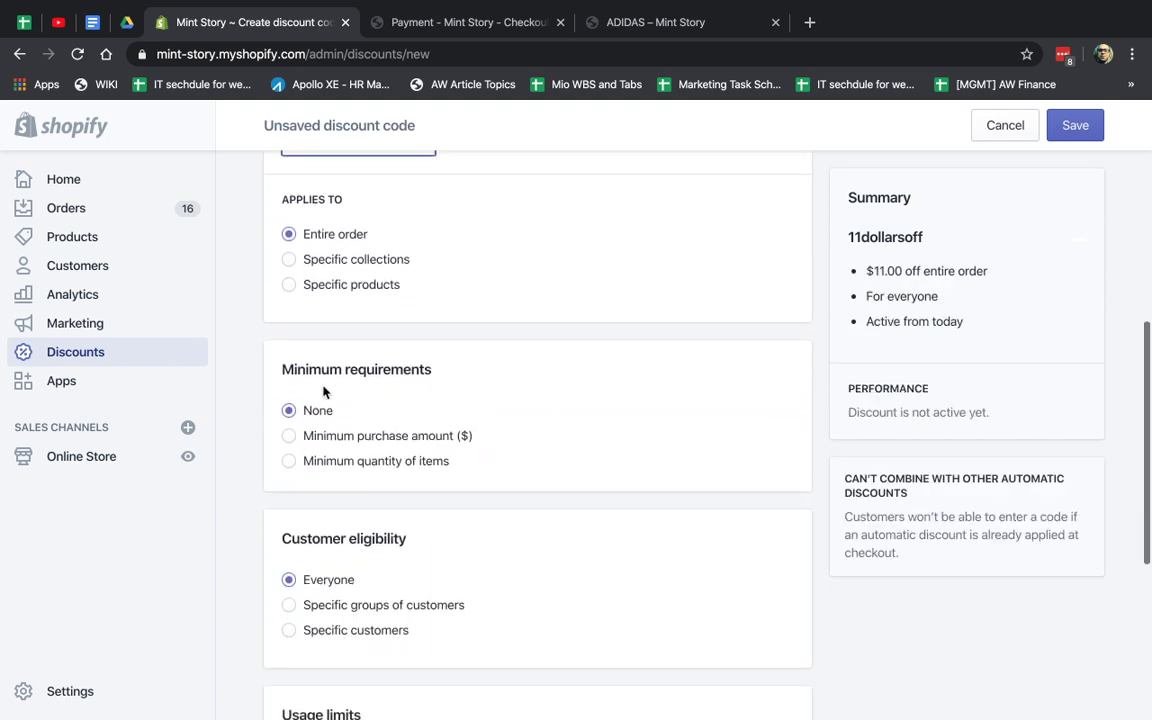
Require a minimum quantity of 2 items and save the discount code
{"action": "left_click", "coordinate": [427, 466]}
{"action": "left_click", "coordinate": [396, 481]}
{"action": "type", "text": "2"}
{"action": "left_click", "coordinate": [504, 494]}
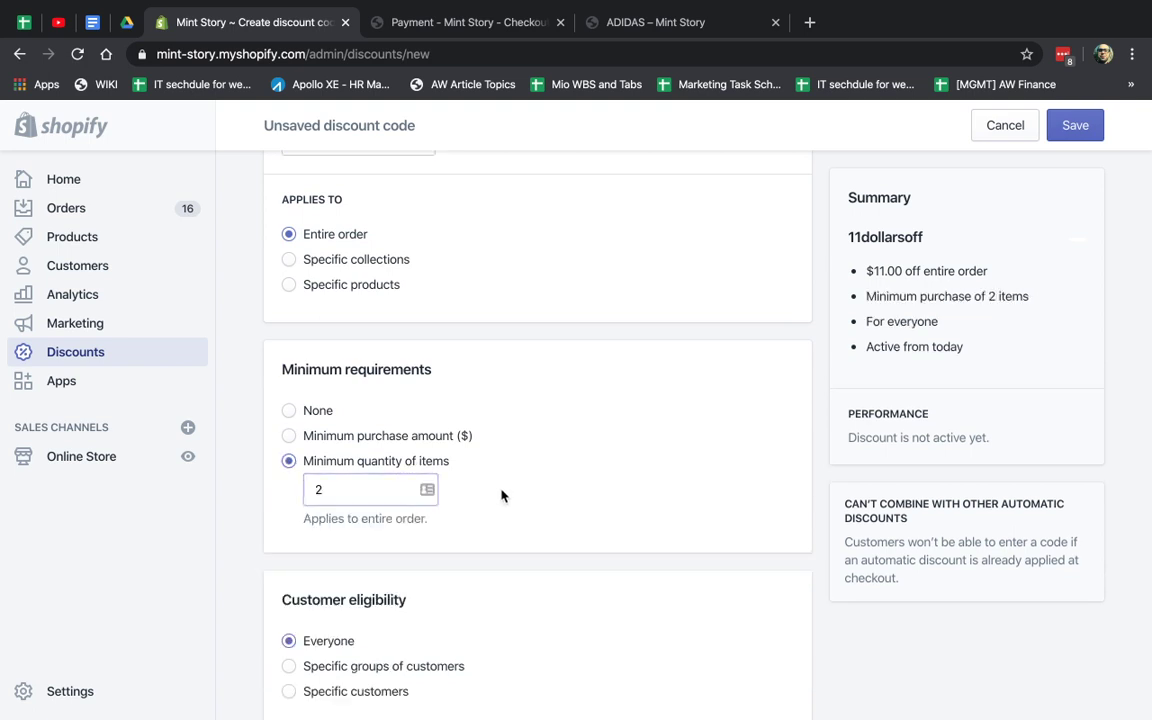
{"action": "scroll", "coordinate": [504, 494], "scroll_direction": "up", "scroll_amount": 1}
{"action": "scroll", "coordinate": [504, 494], "scroll_direction": "down", "scroll_amount": 3}
{"action": "scroll", "coordinate": [502, 495], "scroll_direction": "down", "scroll_amount": 1}
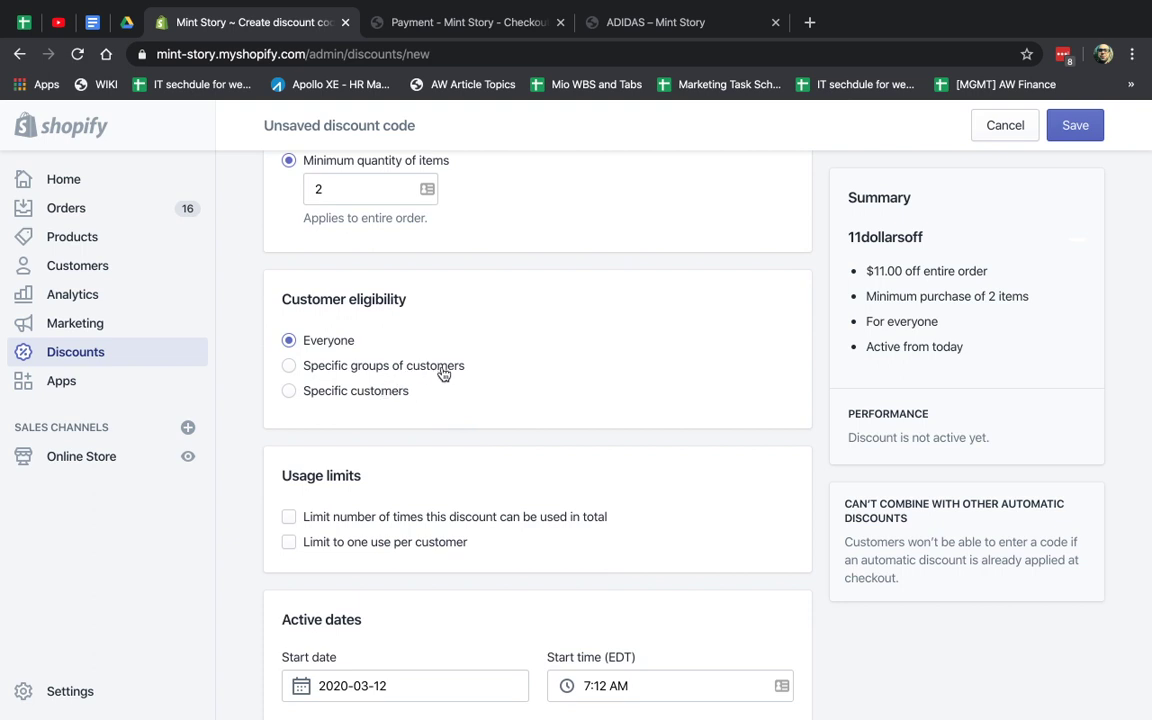
{"action": "scroll", "coordinate": [509, 452], "scroll_direction": "down", "scroll_amount": 2}
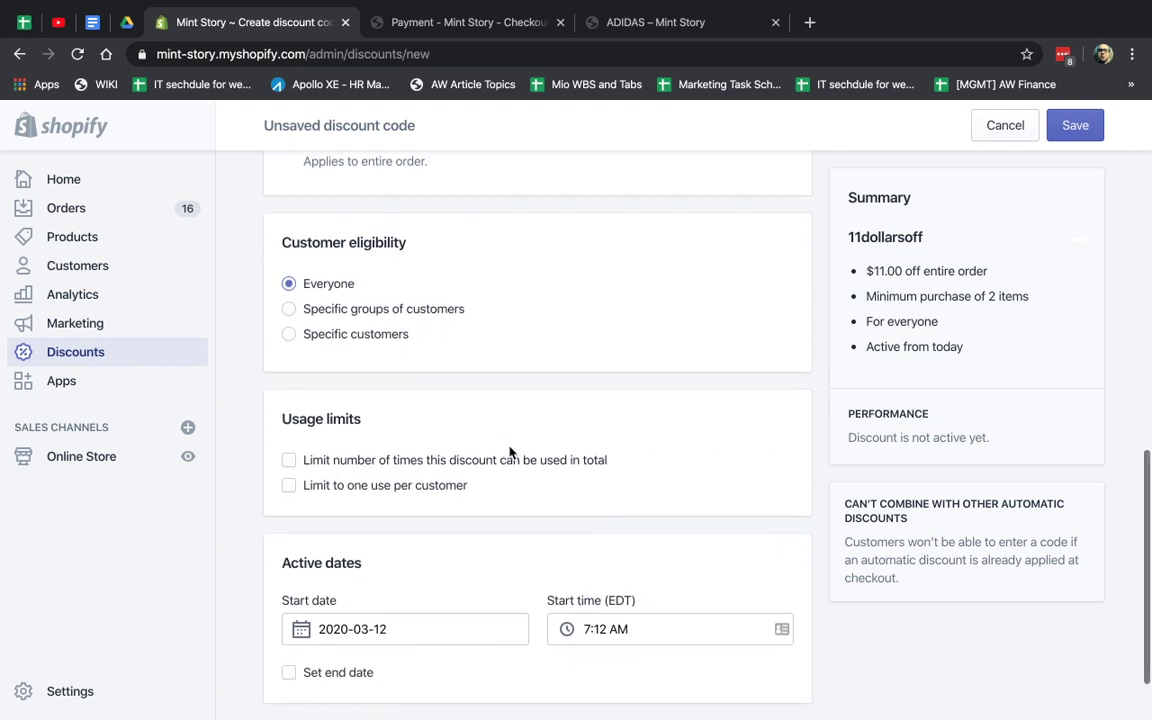
{"action": "left_click", "coordinate": [1029, 669]}
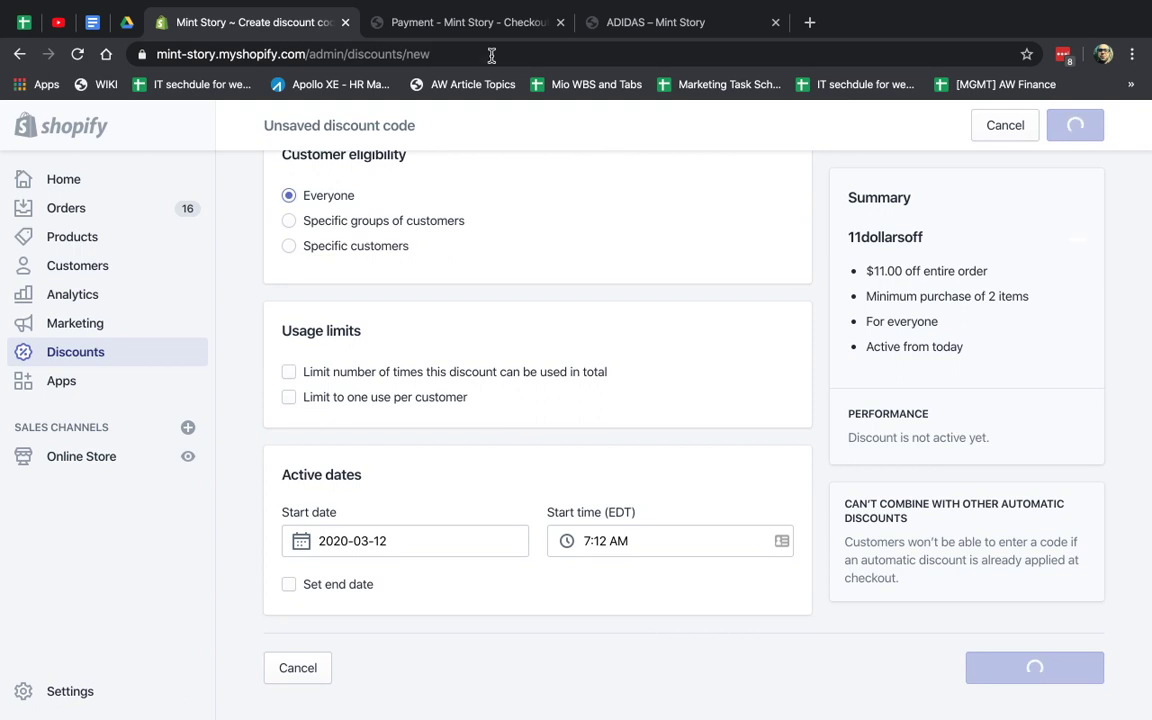
Dismiss the MERRYCHRISTMAS5 error and apply 11dollarsoff at checkout
{"action": "left_click", "coordinate": [455, 21]}
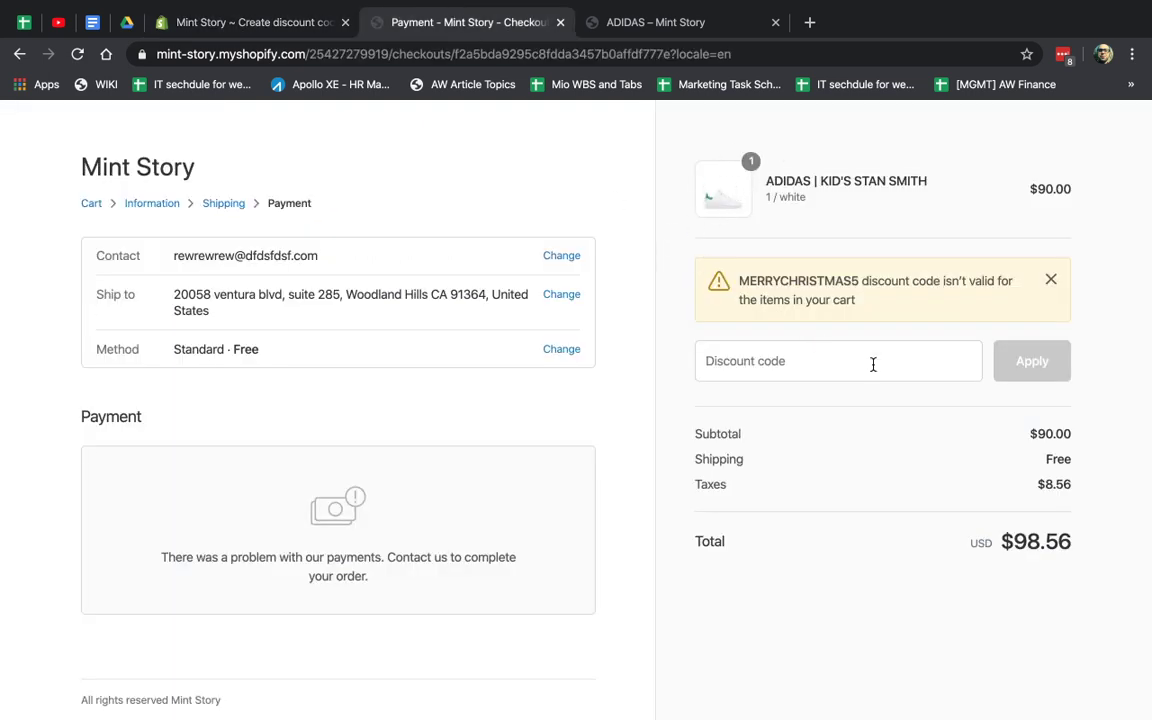
{"action": "left_click", "coordinate": [1051, 281]}
{"action": "left_click", "coordinate": [843, 285]}
{"action": "key", "text": "ctrl+v"}
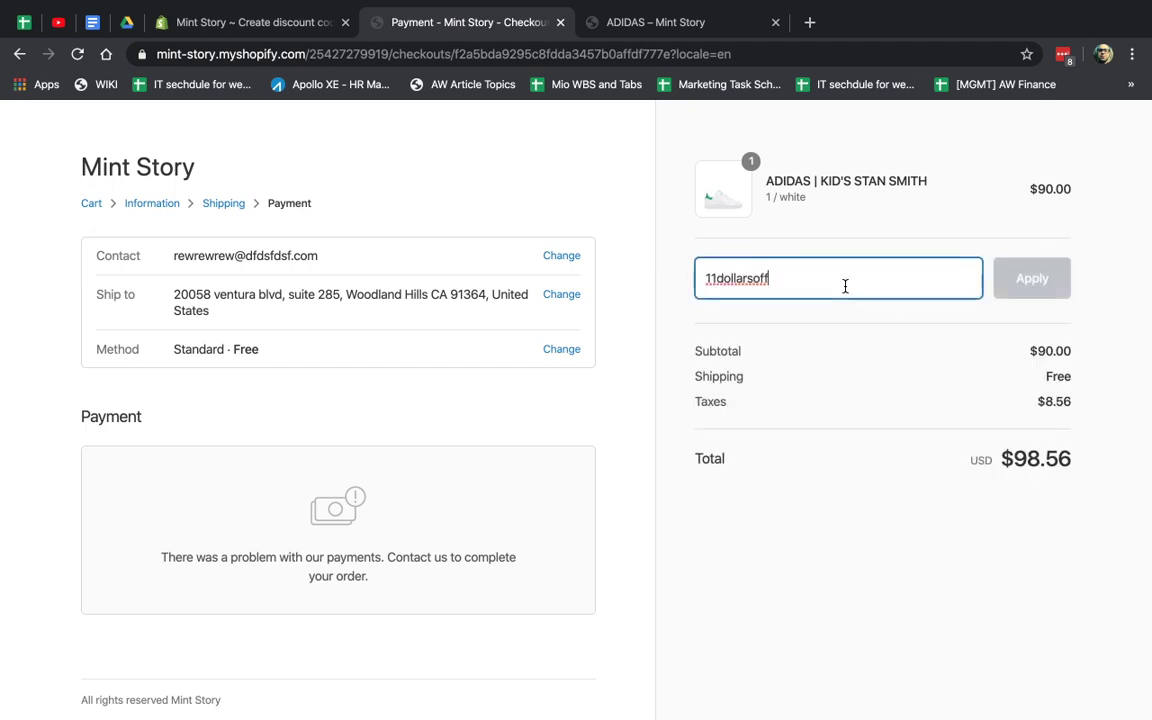
{"action": "left_click", "coordinate": [1003, 284]}
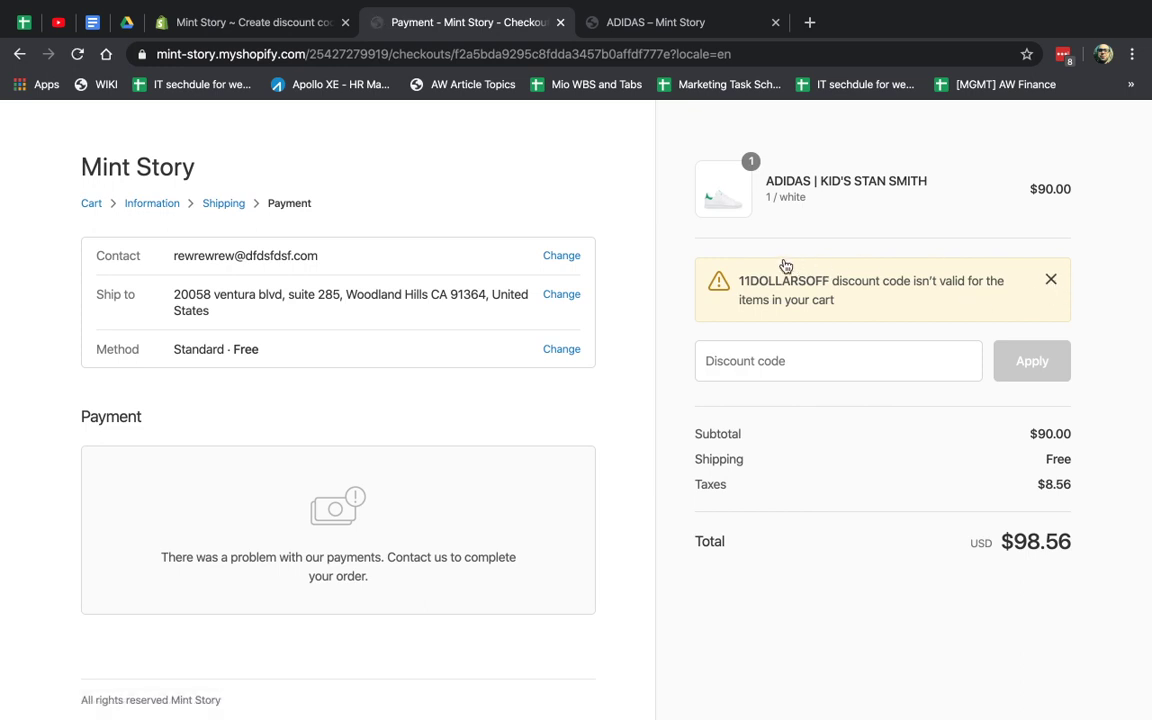
Raise the cart to two Stan Smith pairs and re-check out, confirming the $11.00 discount
{"action": "left_click", "coordinate": [91, 203]}
{"action": "left_click", "coordinate": [924, 462]}
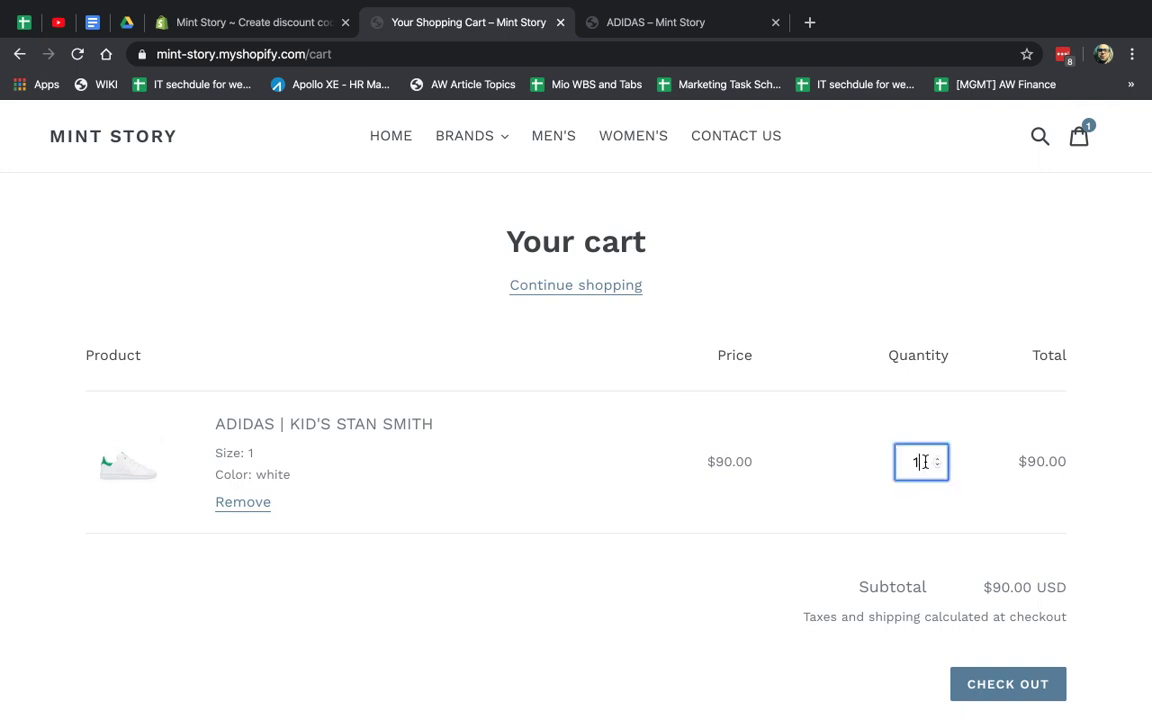
{"action": "left_click", "coordinate": [972, 688]}
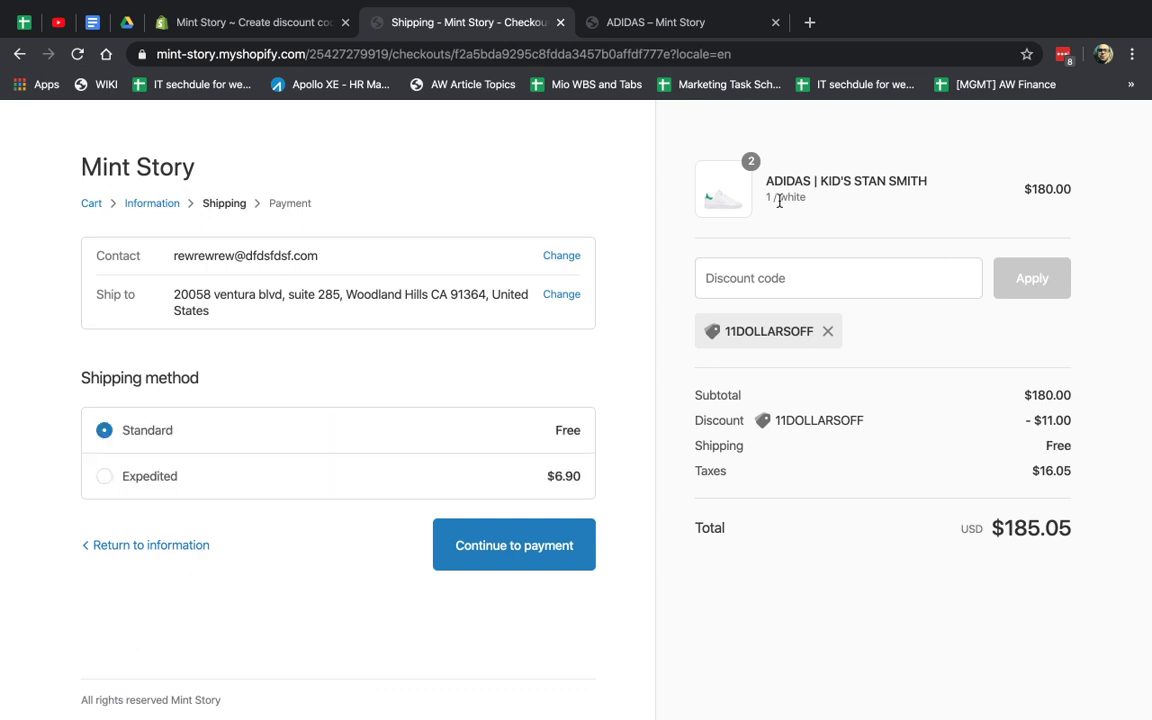
{"action": "left_click_drag", "start_coordinate": [719, 420], "coordinate": [1059, 424]}
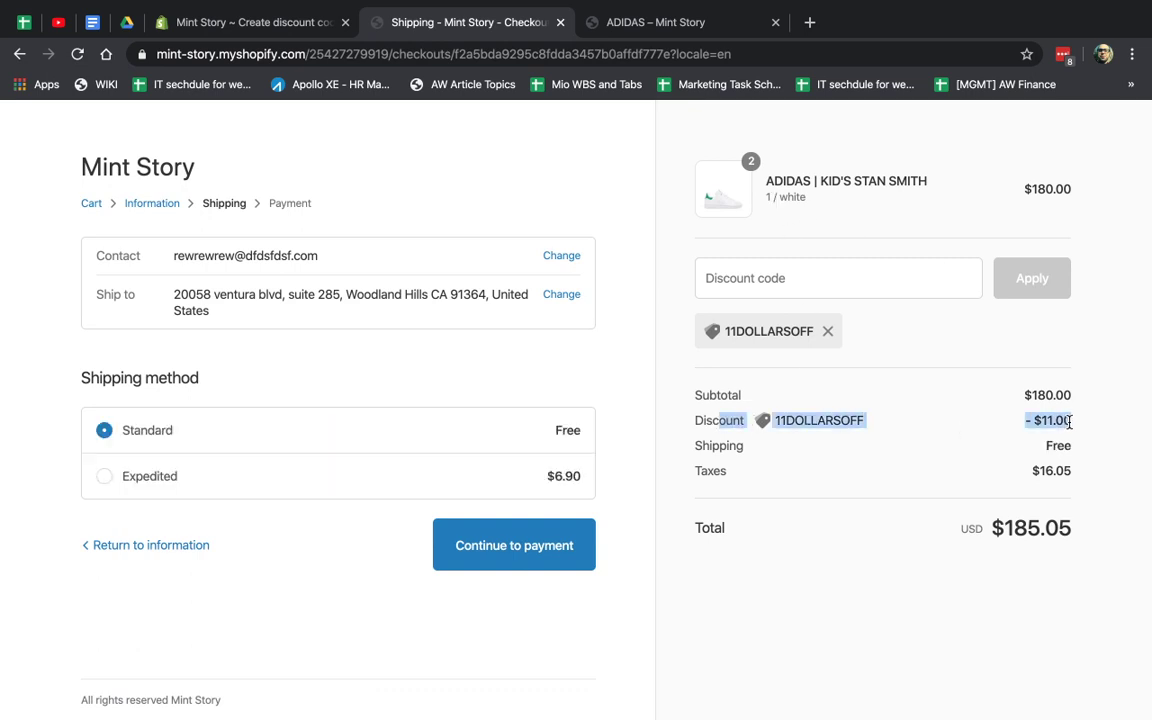
{"action": "left_click", "coordinate": [1069, 422]}
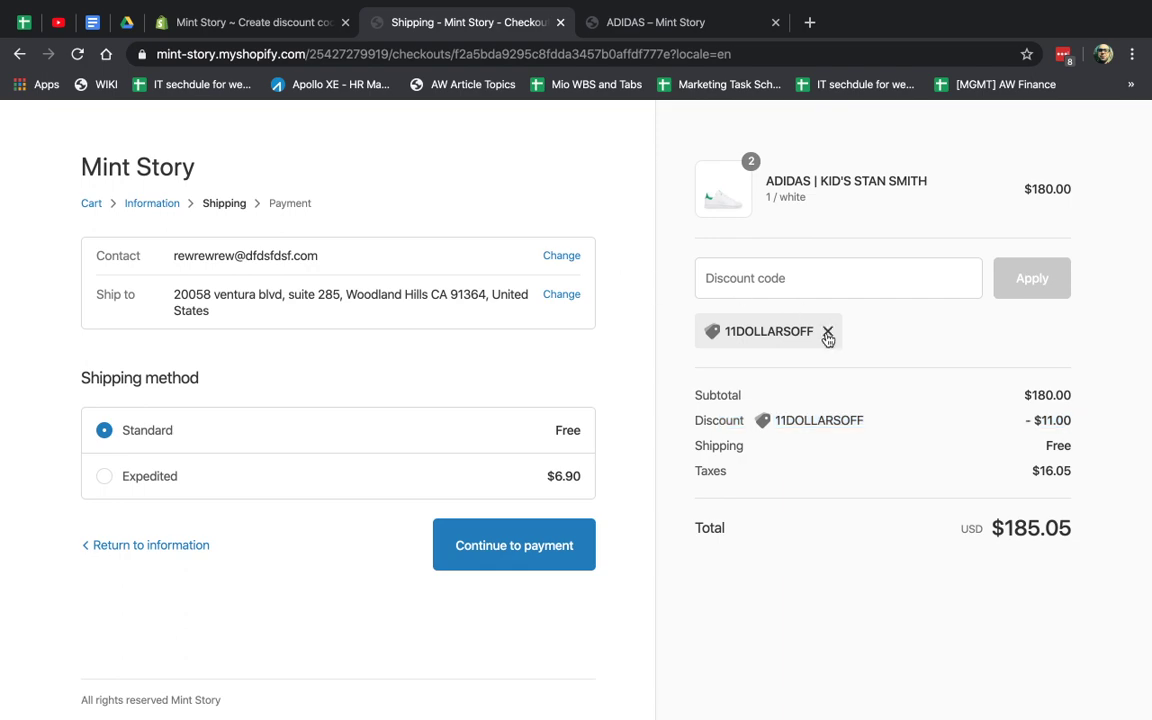
Disable 11dollarsoff with confirmation, then start a new discount from the Discount codes list
{"action": "left_click", "coordinate": [290, 20]}
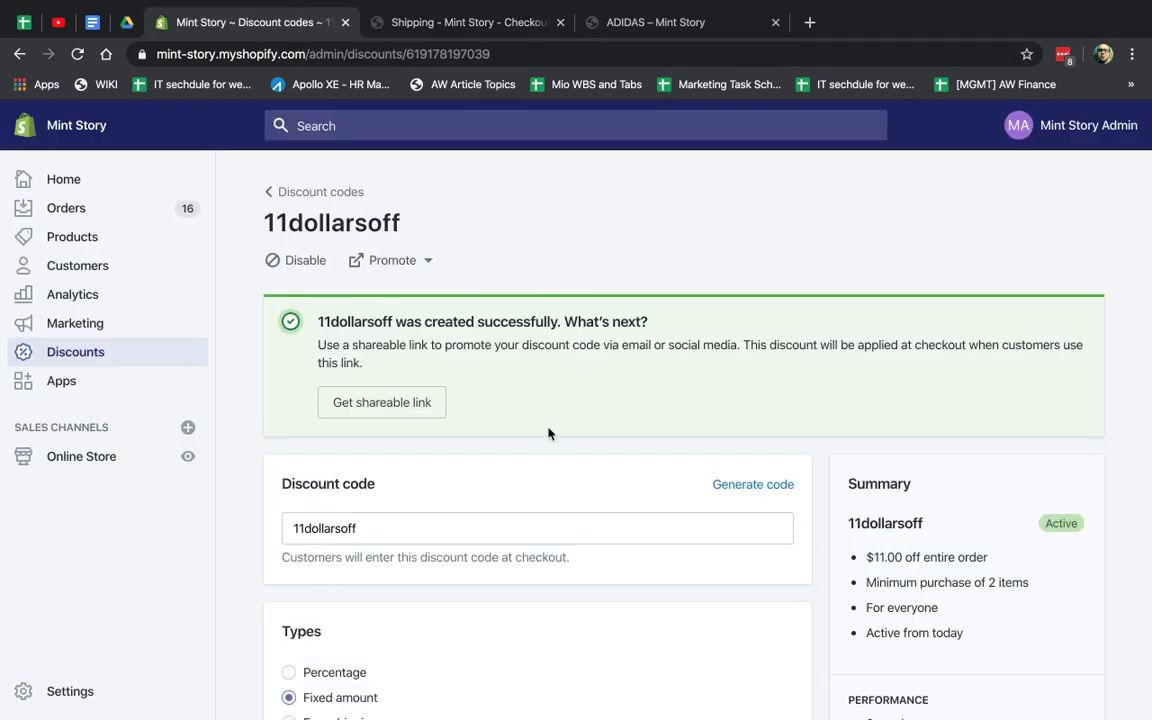
{"action": "scroll", "coordinate": [545, 428], "scroll_direction": "down", "scroll_amount": 1}
{"action": "left_click", "coordinate": [303, 248]}
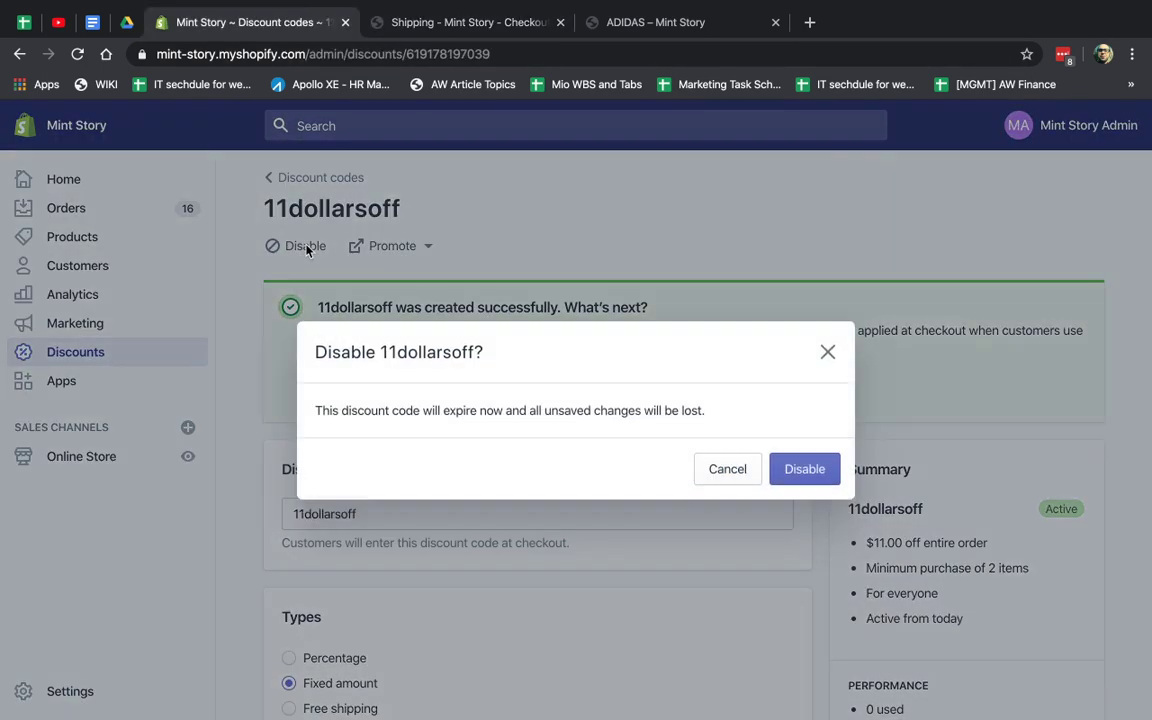
{"action": "left_click", "coordinate": [808, 470]}
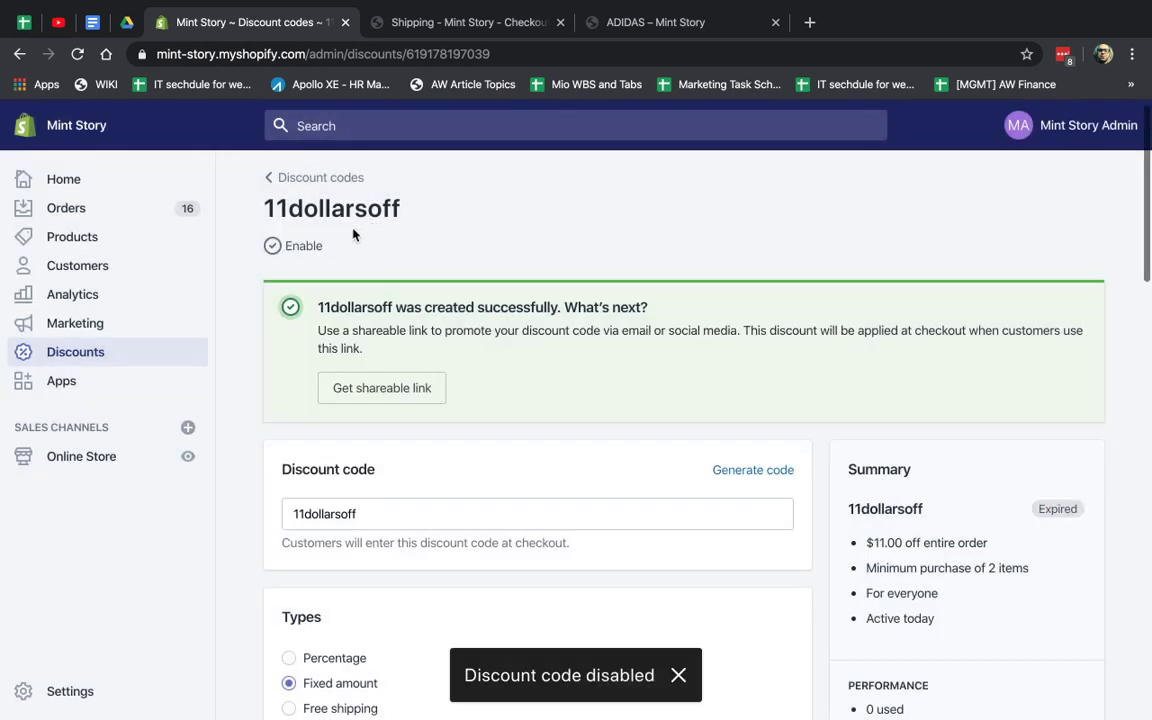
{"action": "left_click", "coordinate": [301, 179]}
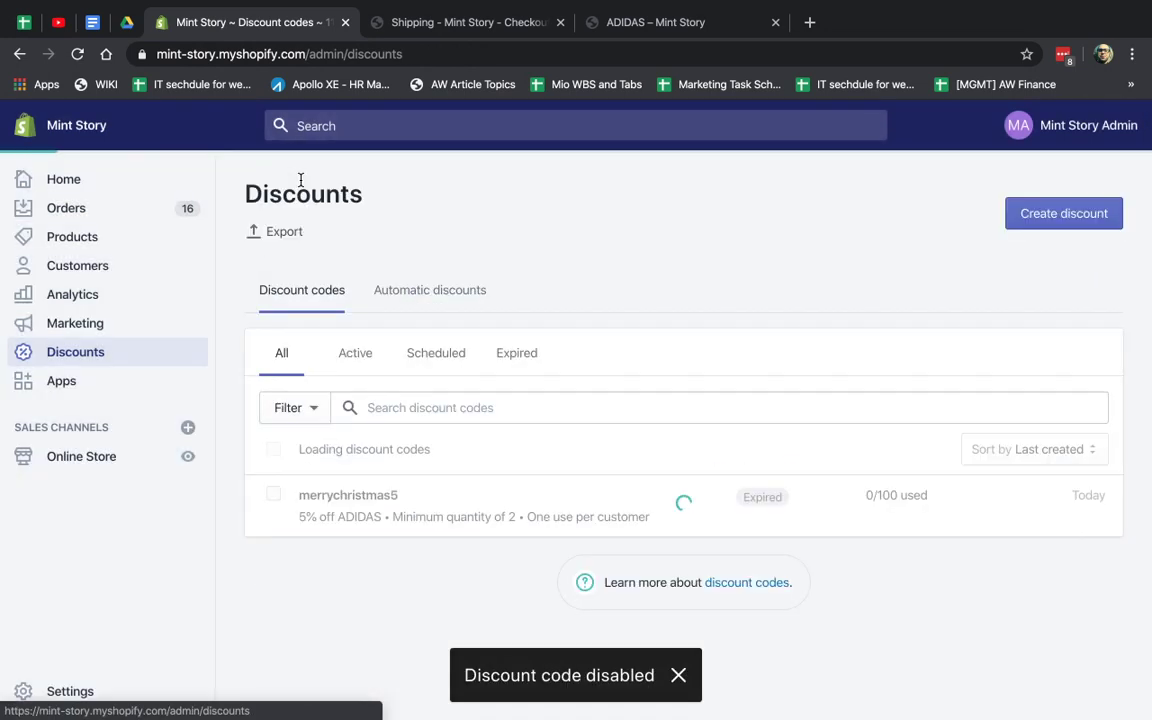
{"action": "left_click", "coordinate": [1069, 218]}
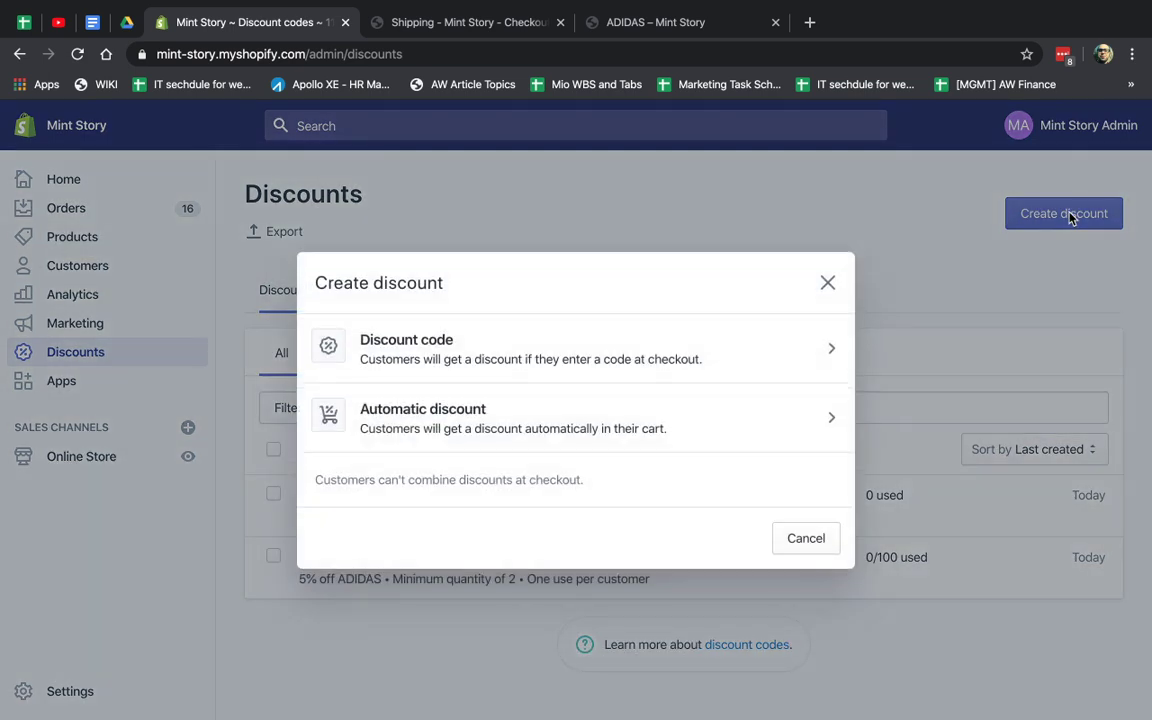
Start a new discount code and make it a free-shipping offer
{"action": "left_click", "coordinate": [607, 337]}
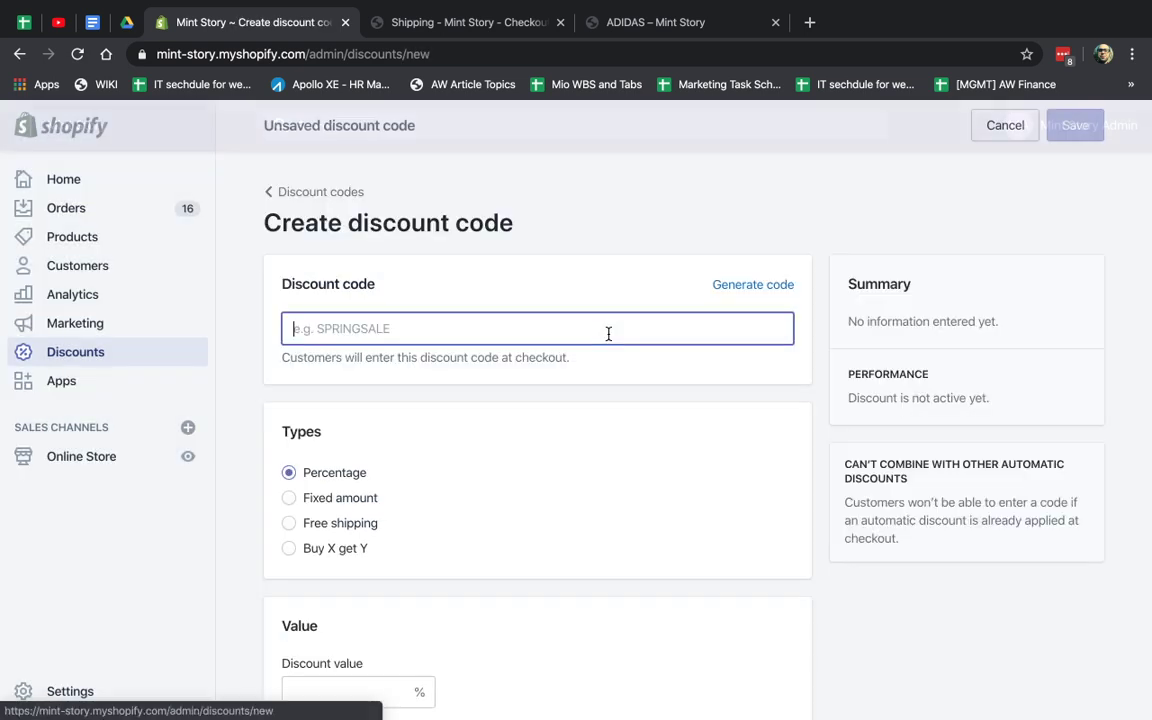
{"action": "scroll", "coordinate": [475, 461], "scroll_direction": "down", "scroll_amount": 1}
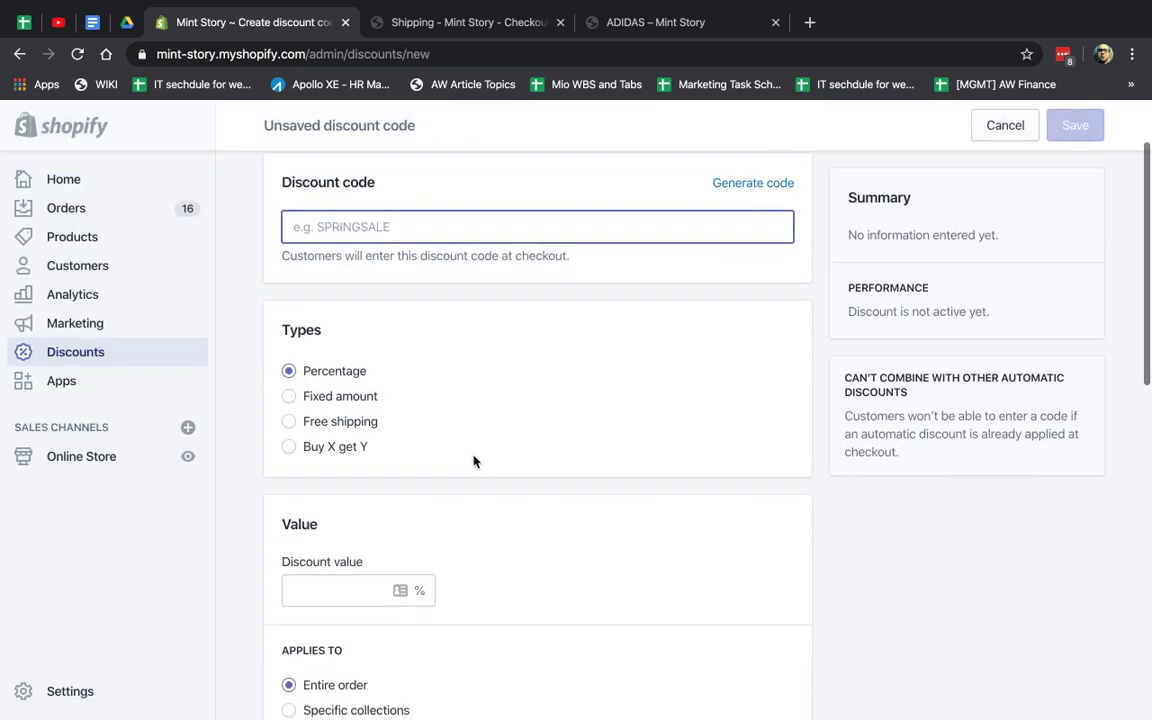
{"action": "left_click", "coordinate": [345, 421]}
{"action": "scroll", "coordinate": [473, 452], "scroll_direction": "down", "scroll_amount": 2}
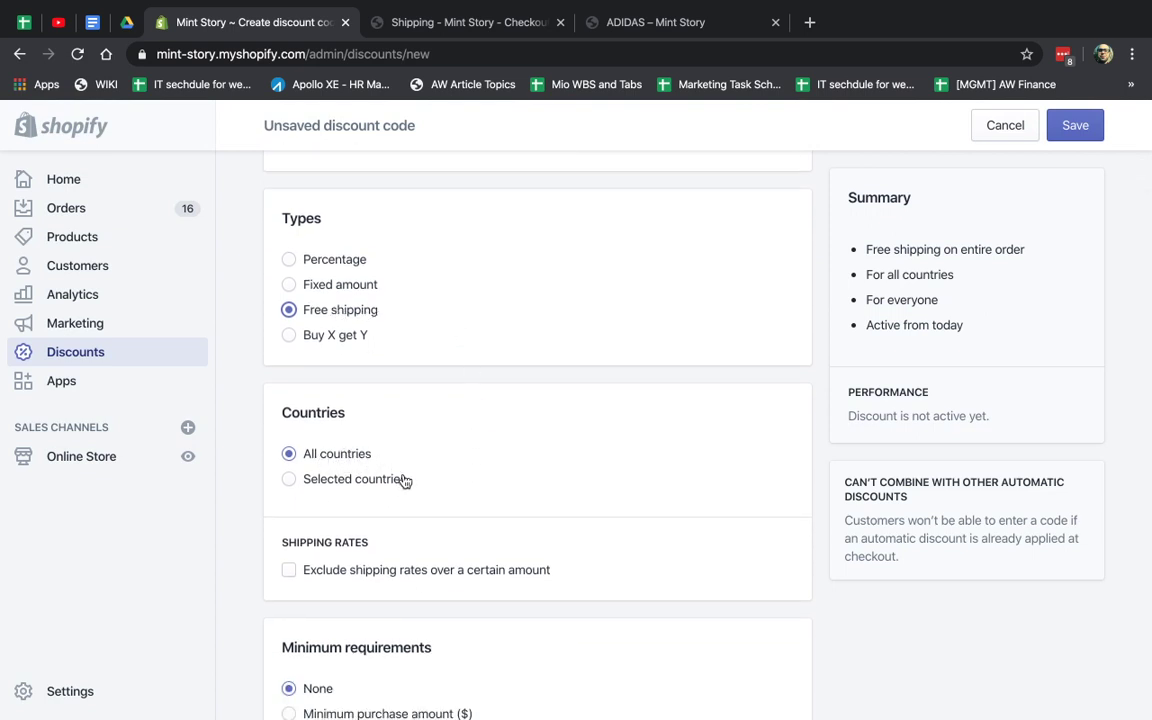
Recheck the store checkout by going back to the cart and checking out again
{"action": "left_click", "coordinate": [483, 24]}
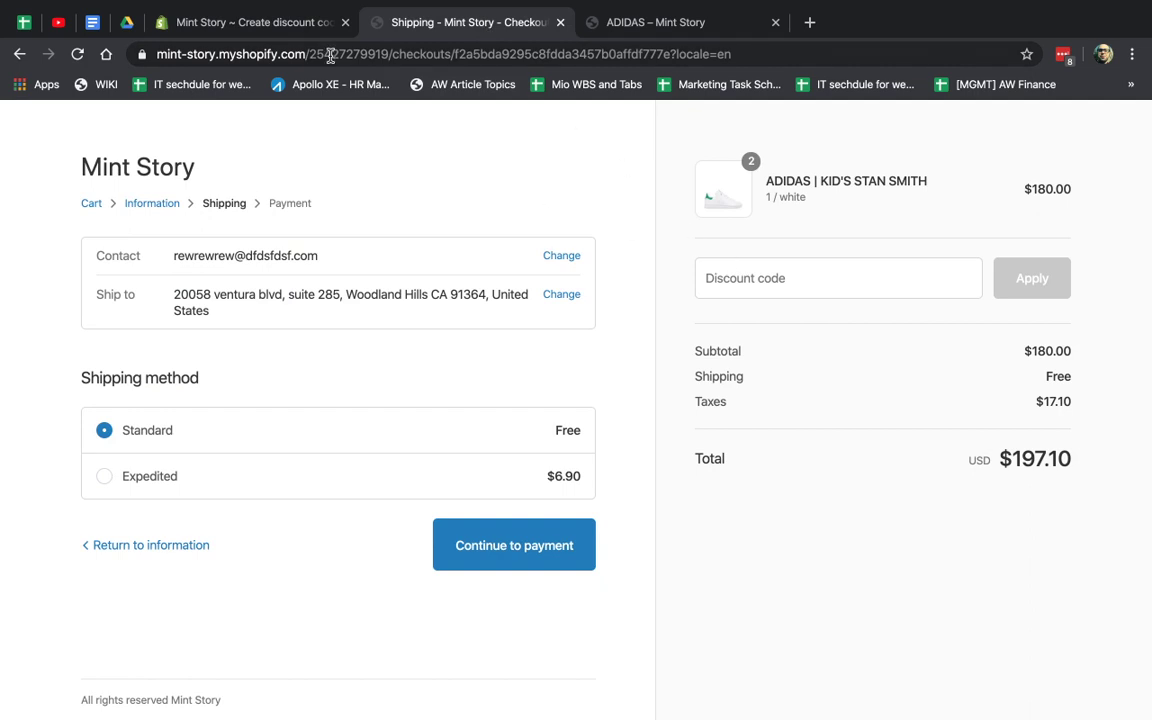
{"action": "left_click", "coordinate": [91, 203]}
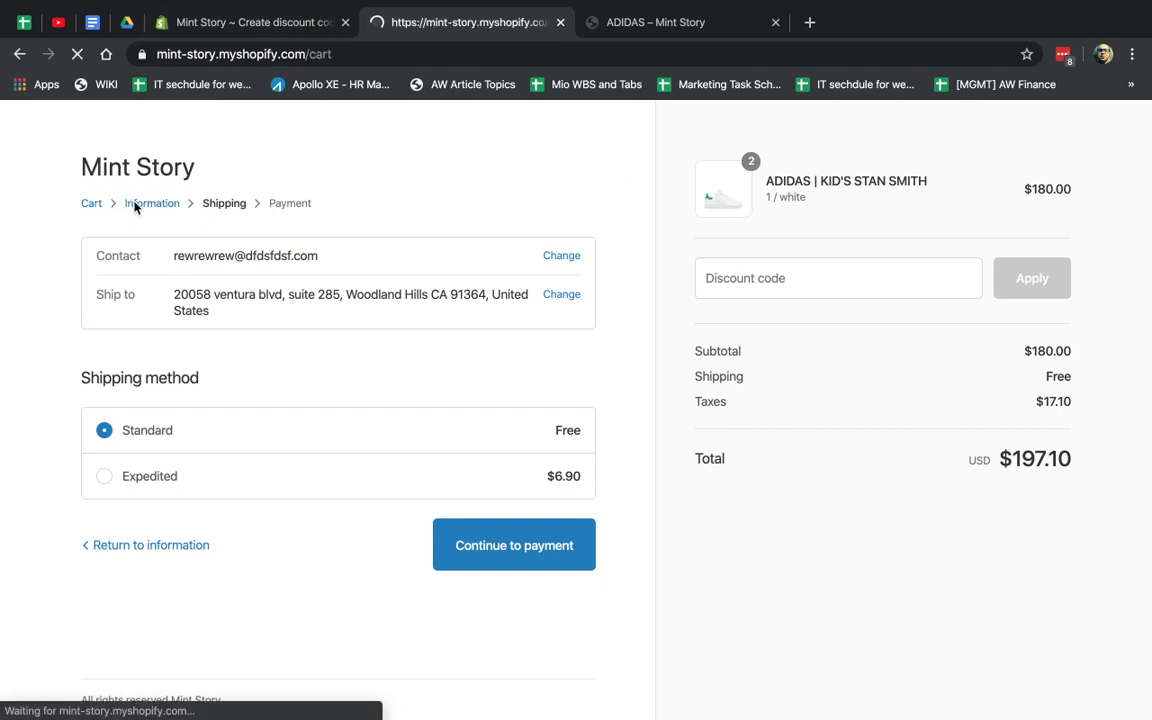
{"action": "left_click", "coordinate": [1032, 692]}
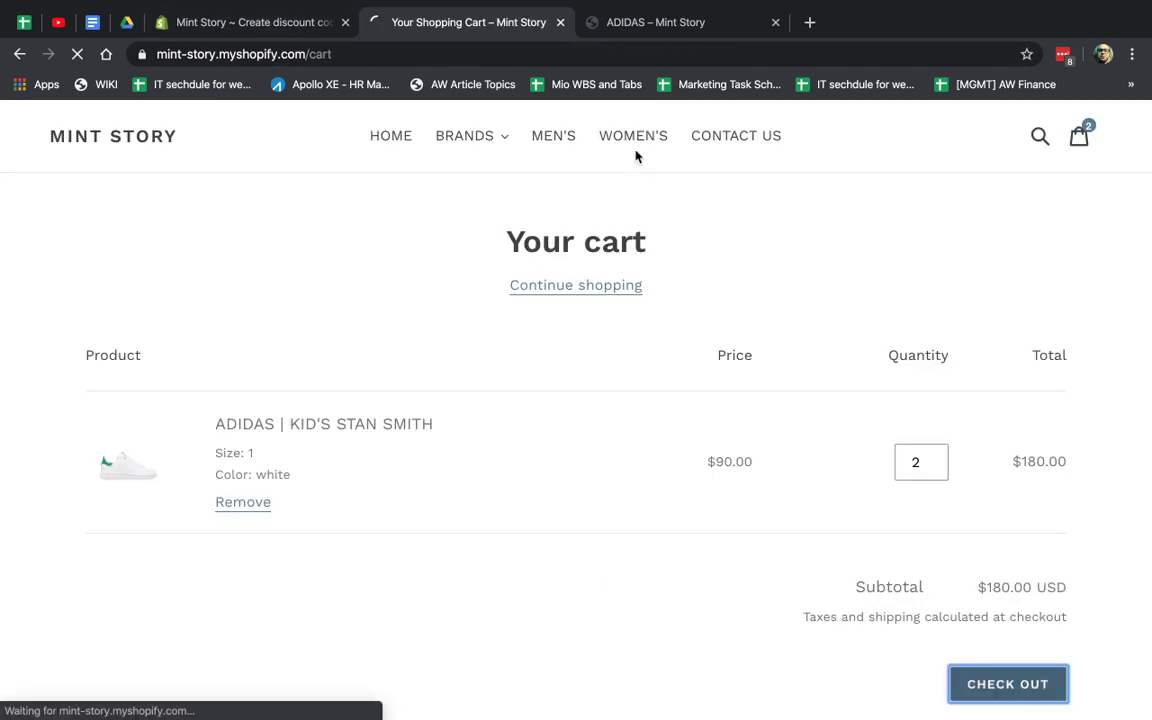
Limit free shipping to the United States (searched 'unit') and save the code
{"action": "left_click", "coordinate": [250, 22]}
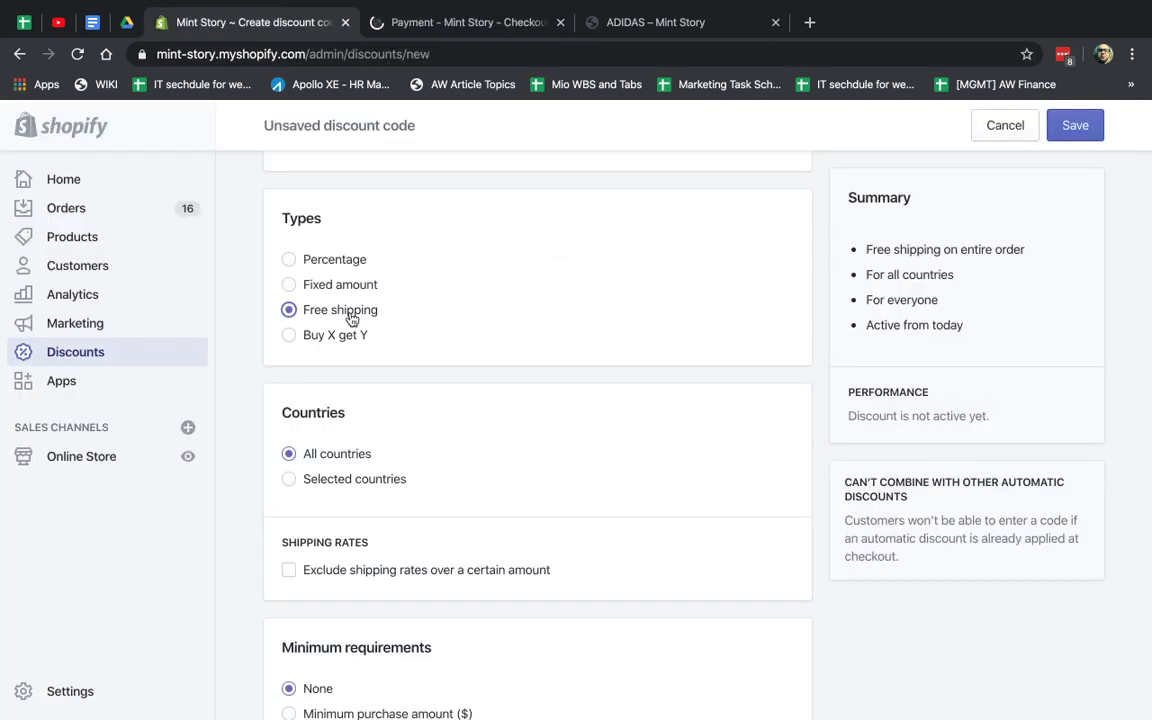
{"action": "left_click", "coordinate": [355, 478]}
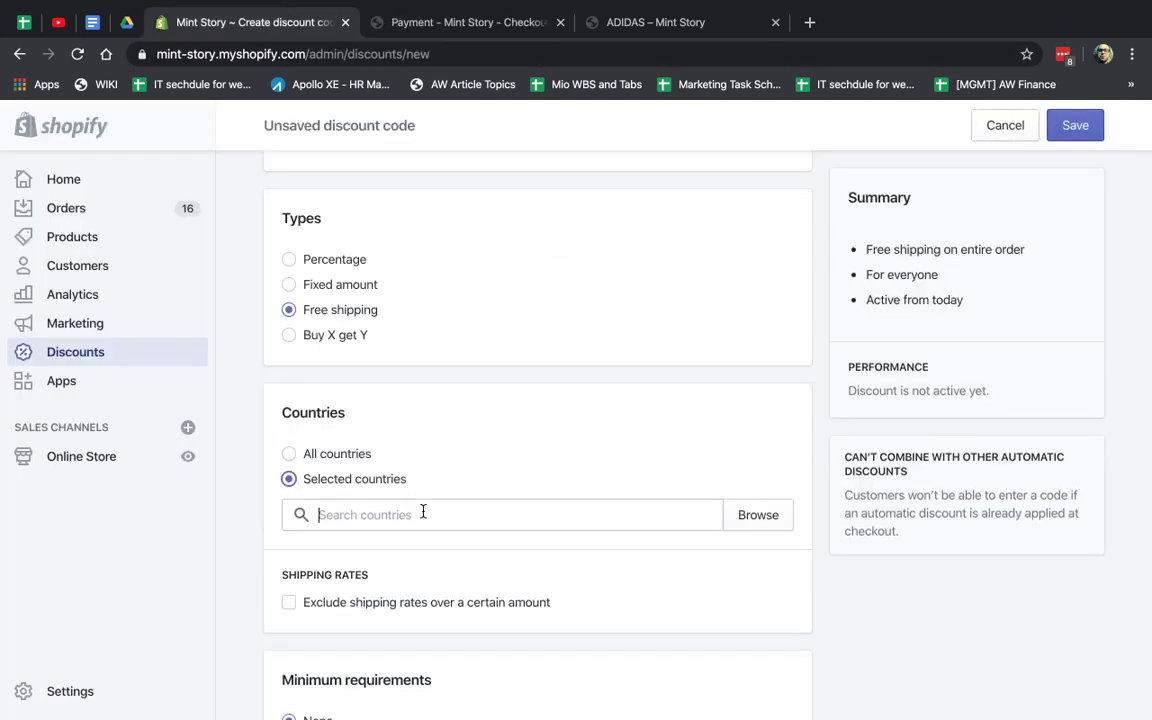
{"action": "type", "text": "unit"}
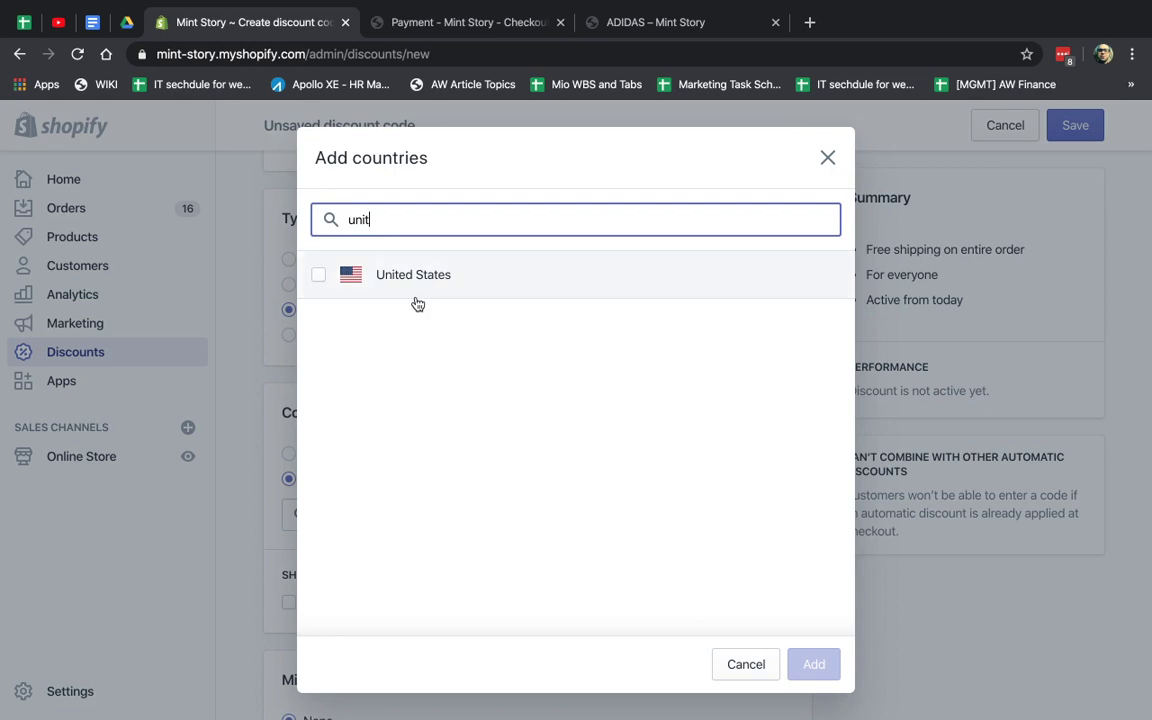
{"action": "left_click", "coordinate": [376, 296]}
{"action": "left_click", "coordinate": [815, 664]}
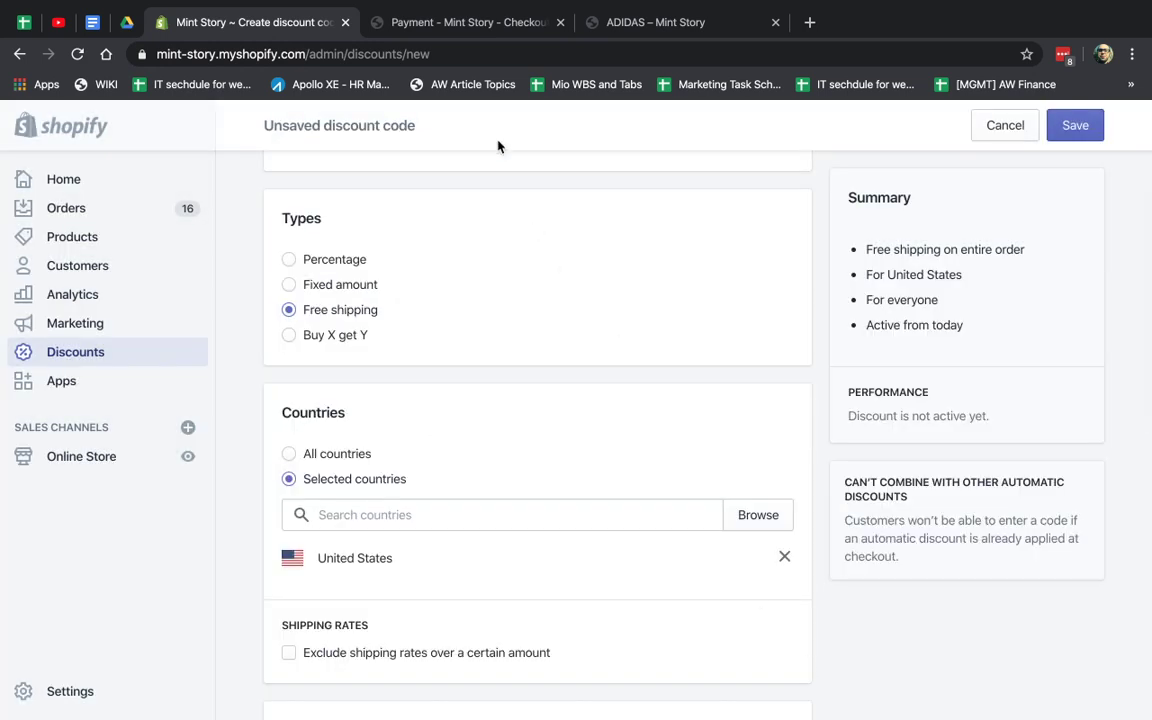
{"action": "left_click", "coordinate": [1075, 126]}
Review the totals on the store checkout page
{"action": "left_click", "coordinate": [445, 22]}
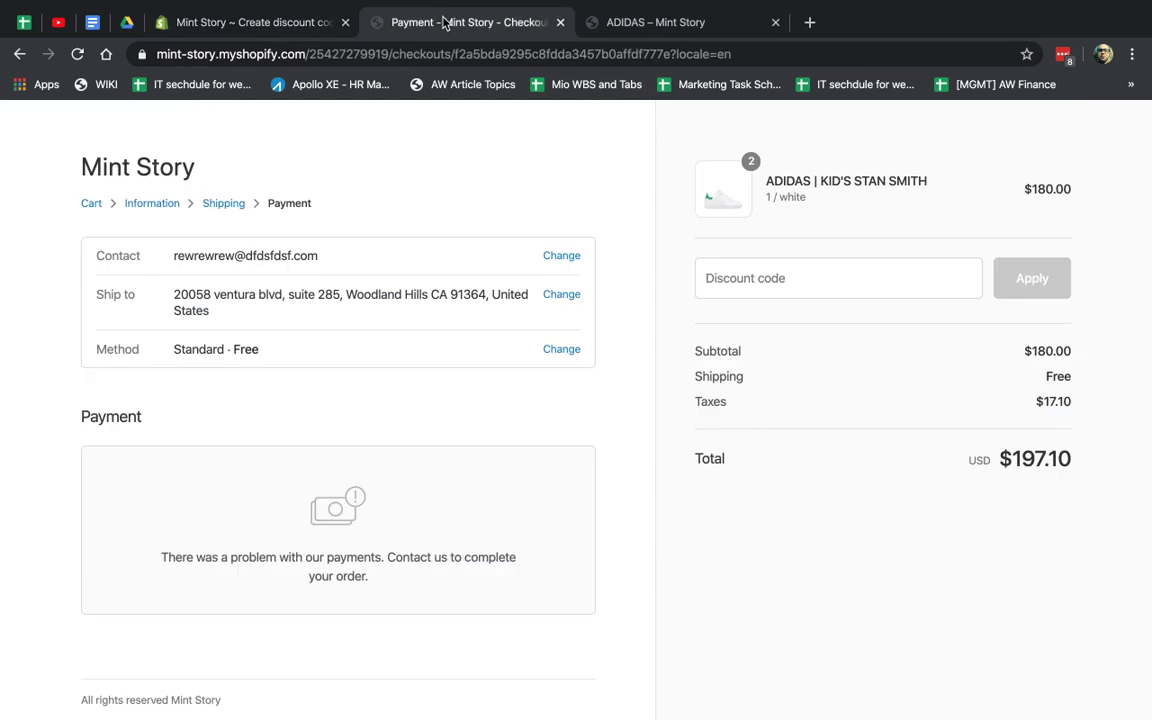
{"action": "left_click_drag", "start_coordinate": [720, 378], "coordinate": [1100, 389]}
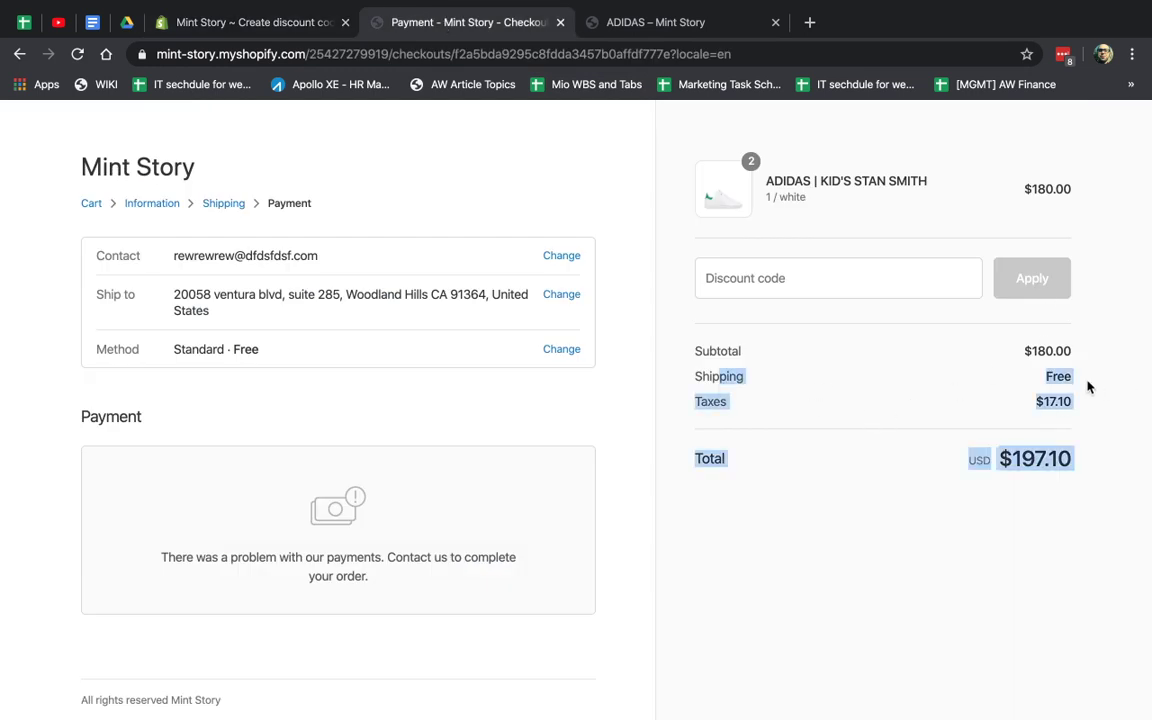
{"action": "left_click", "coordinate": [1089, 387]}
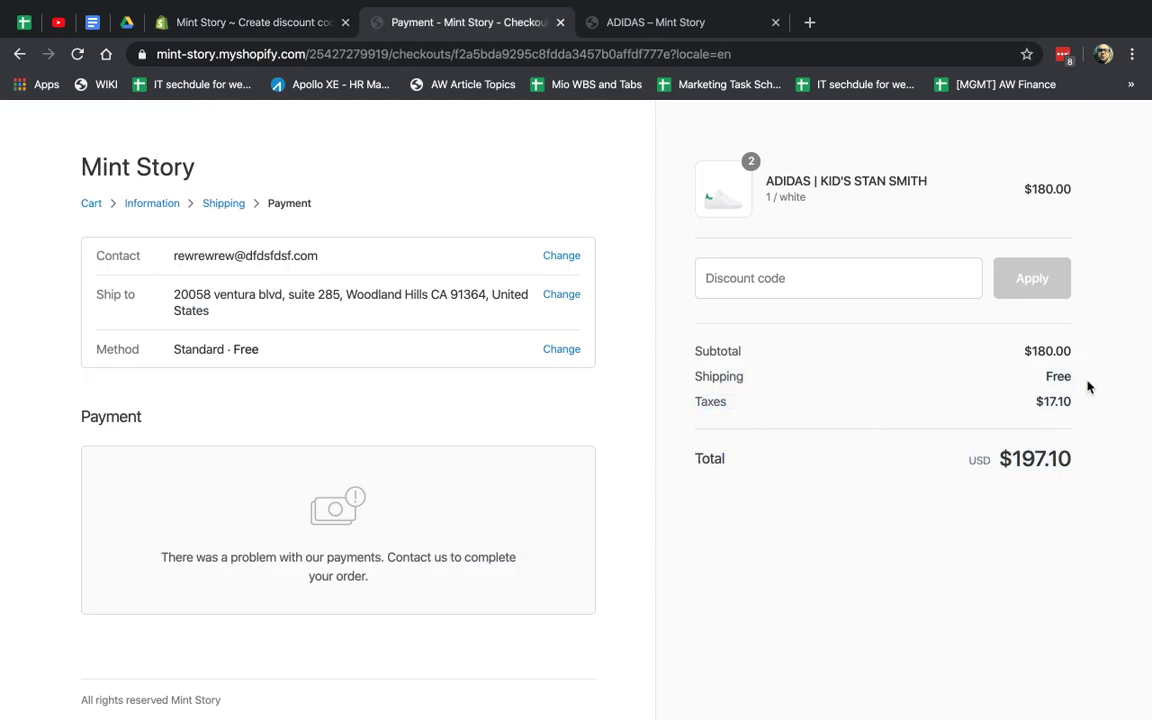
Name the free-shipping code freeship100, copy it, and save the discount
{"action": "left_click", "coordinate": [226, 21]}
{"action": "left_click", "coordinate": [512, 398]}
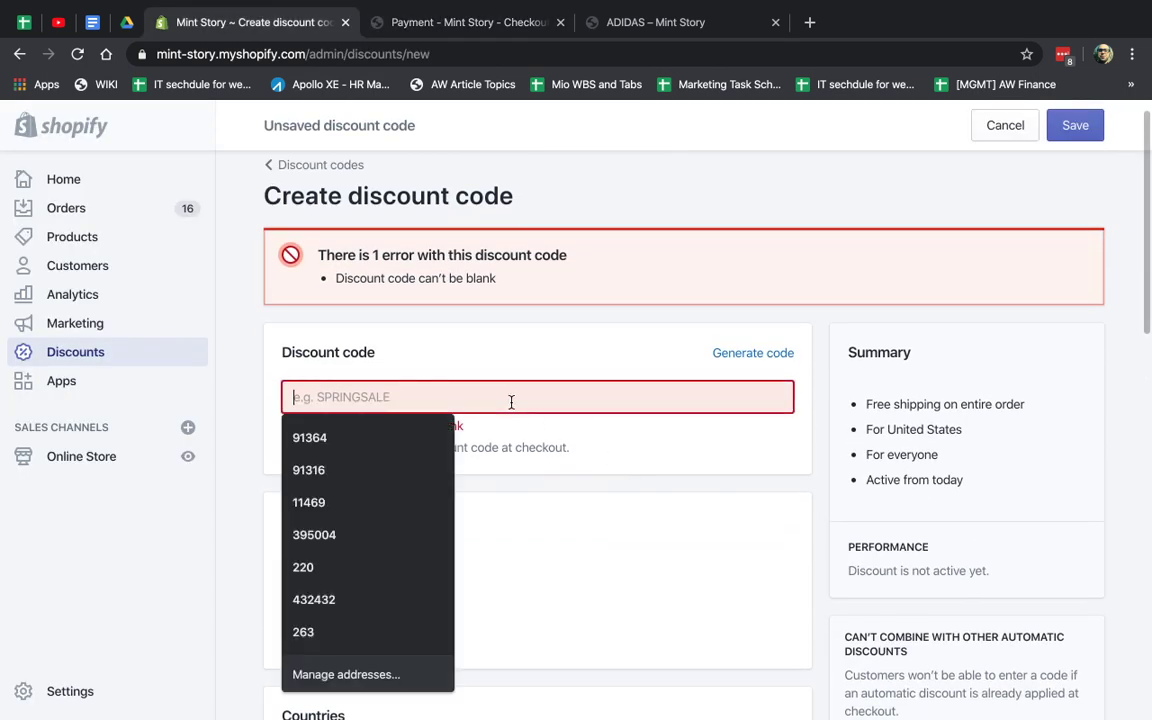
{"action": "type", "text": "freeship"}
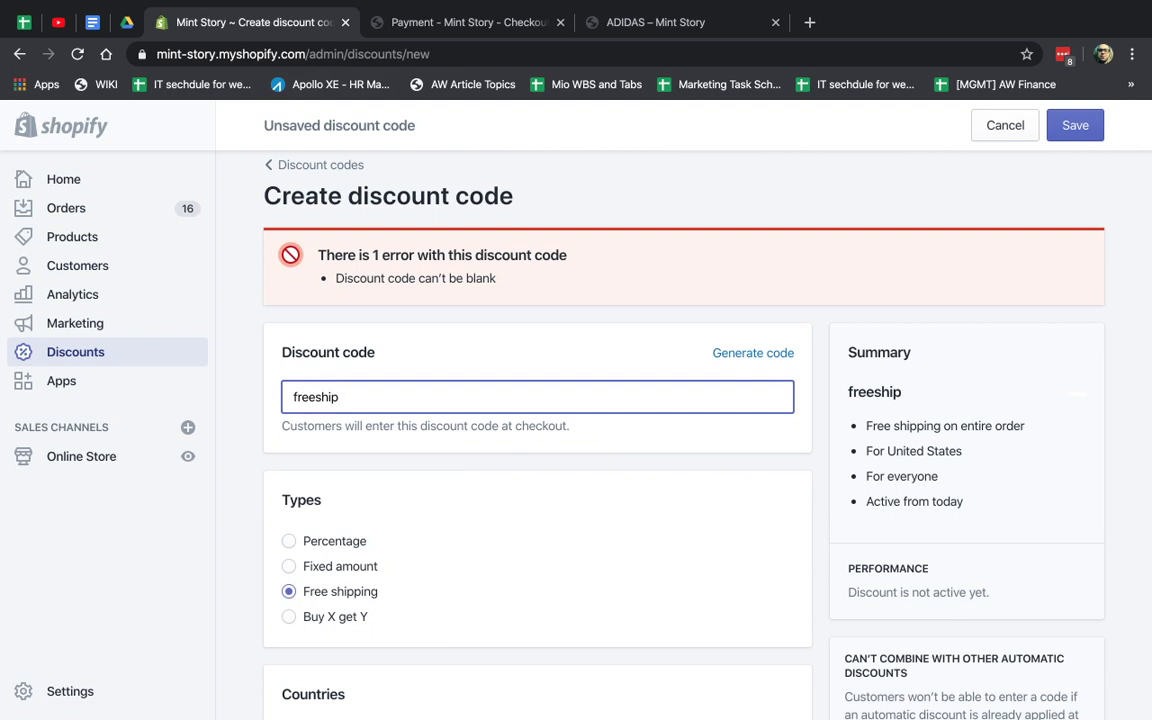
{"action": "type", "text": "100"}
{"action": "double_click", "coordinate": [512, 401]}
{"action": "key", "text": "ctrl+c"}
{"action": "scroll", "coordinate": [512, 401], "scroll_direction": "down", "scroll_amount": 5}
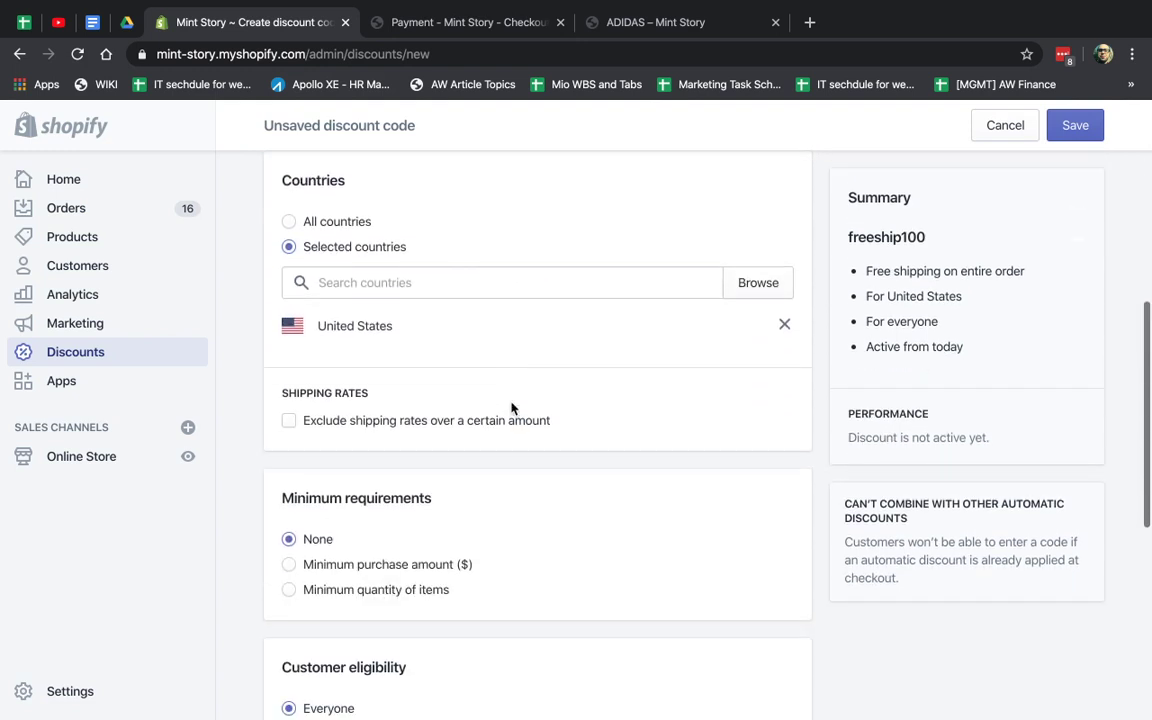
{"action": "left_click", "coordinate": [1075, 125]}
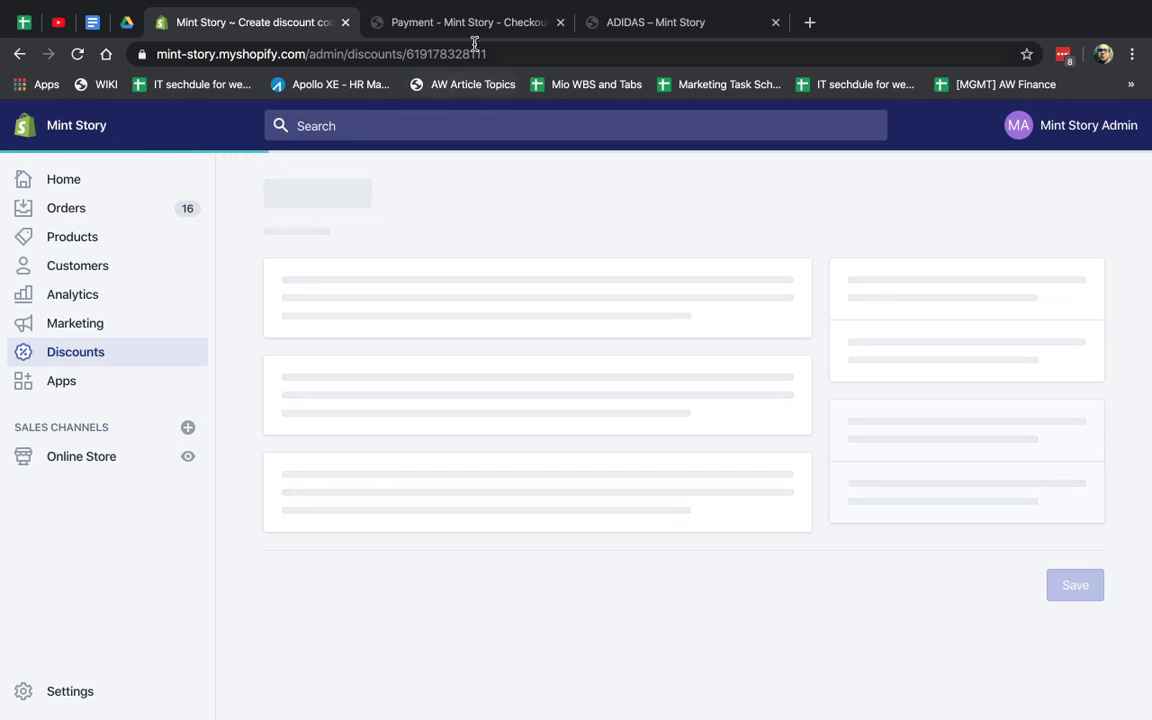
Apply FREESHIP100 at checkout, confirm free shipping, and return to the discount in admin
{"action": "left_click", "coordinate": [466, 22]}
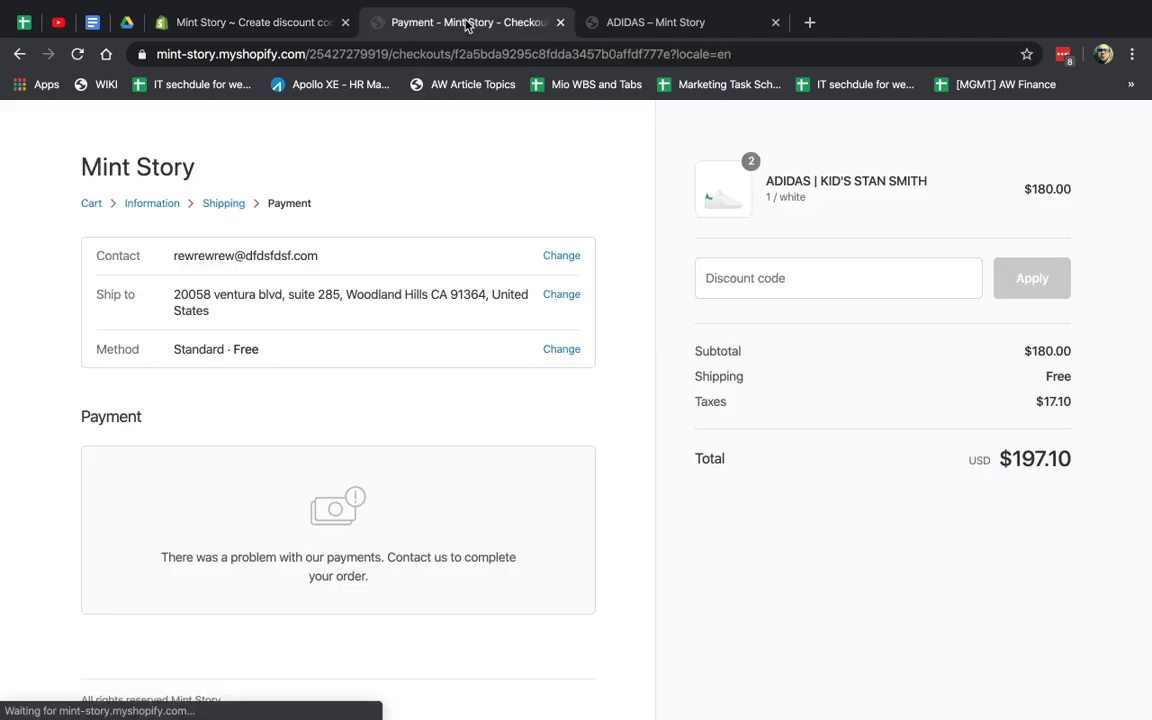
{"action": "left_click", "coordinate": [860, 278]}
{"action": "key", "text": "ctrl+v"}
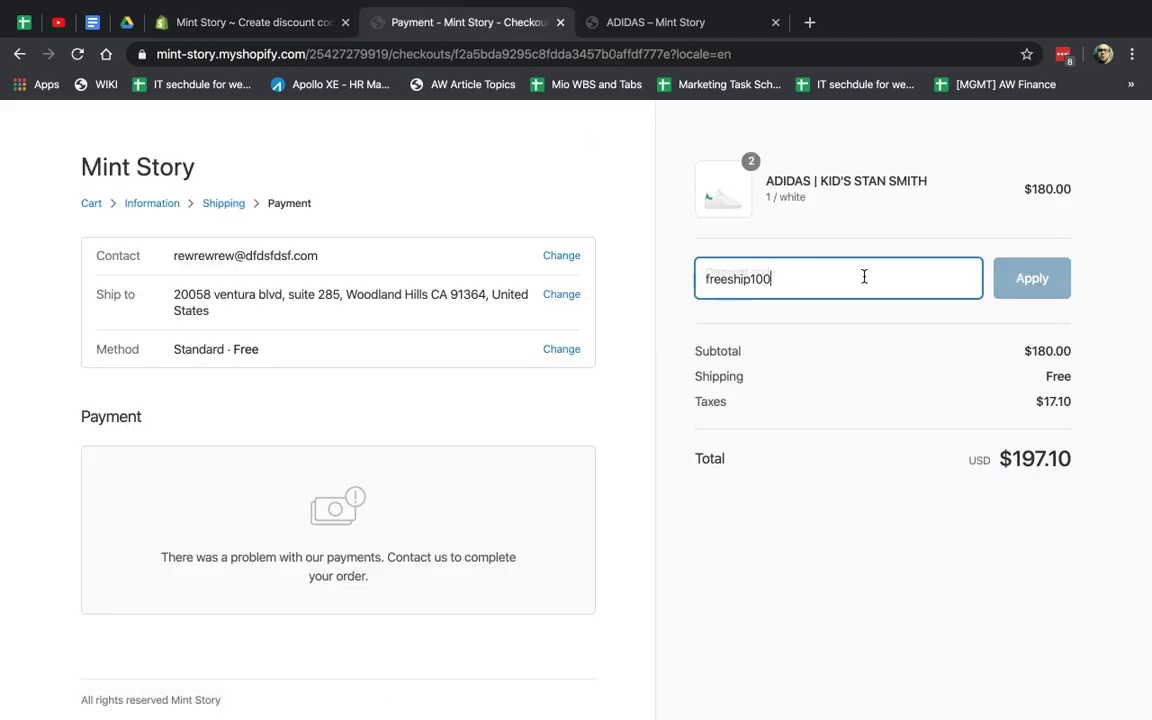
{"action": "left_click", "coordinate": [1027, 286]}
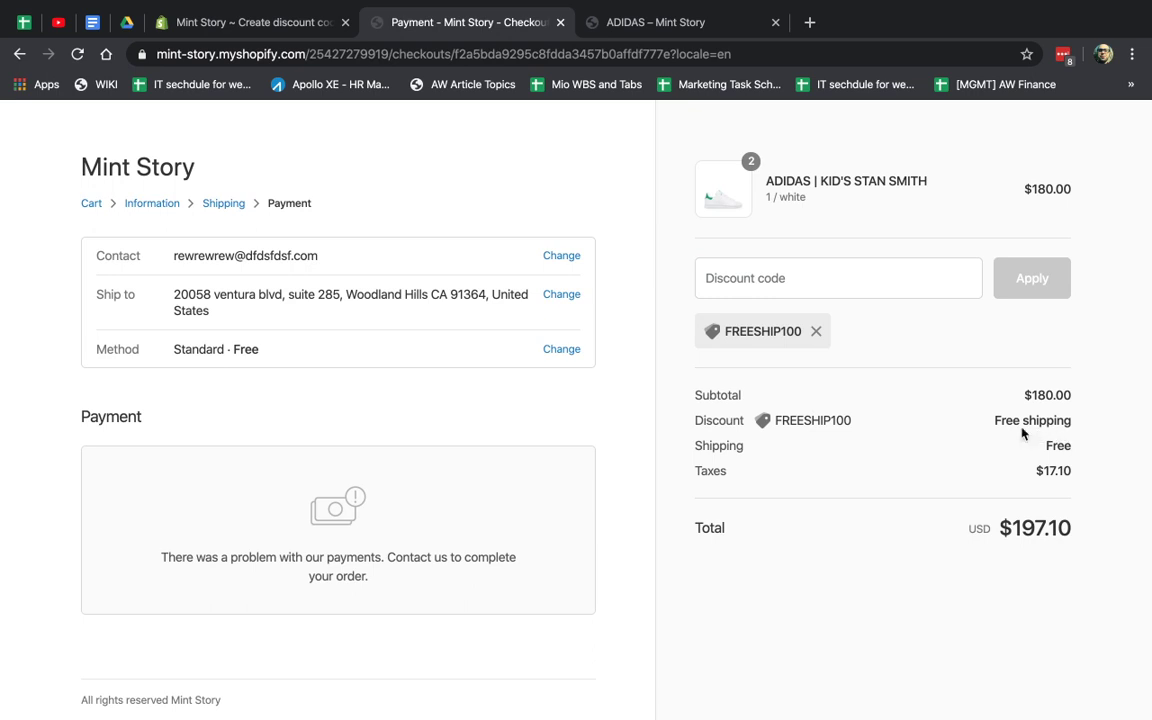
{"action": "left_click_drag", "start_coordinate": [727, 422], "coordinate": [1045, 420]}
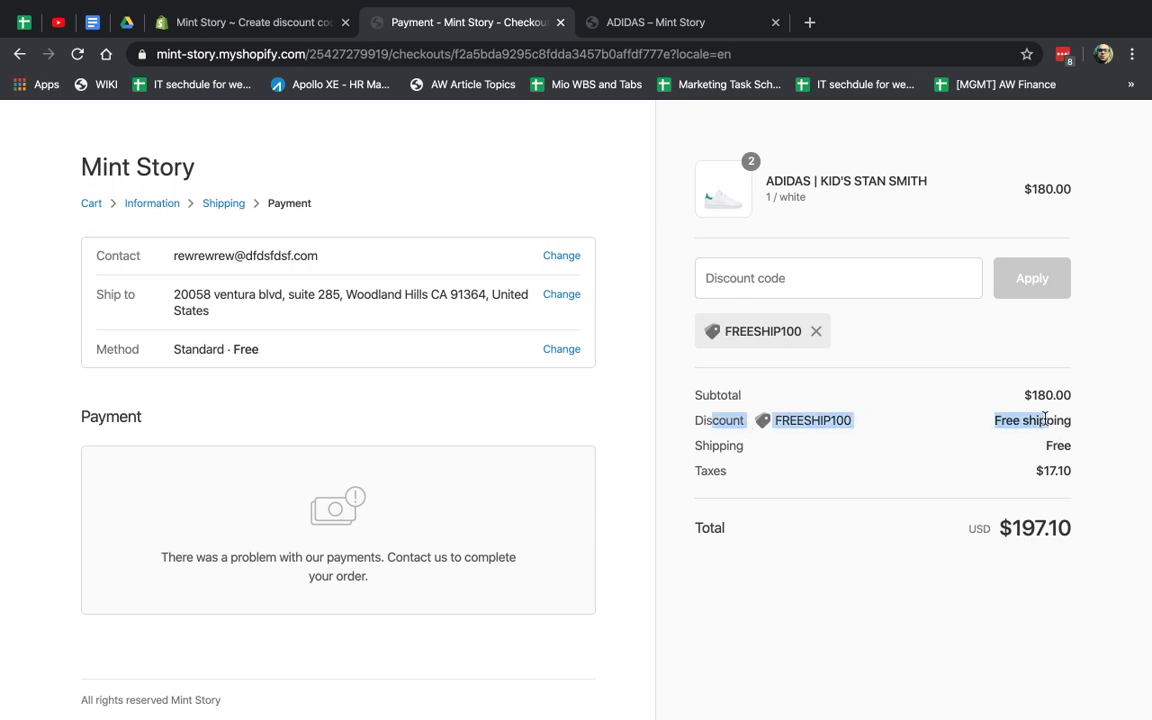
{"action": "left_click", "coordinate": [305, 22]}
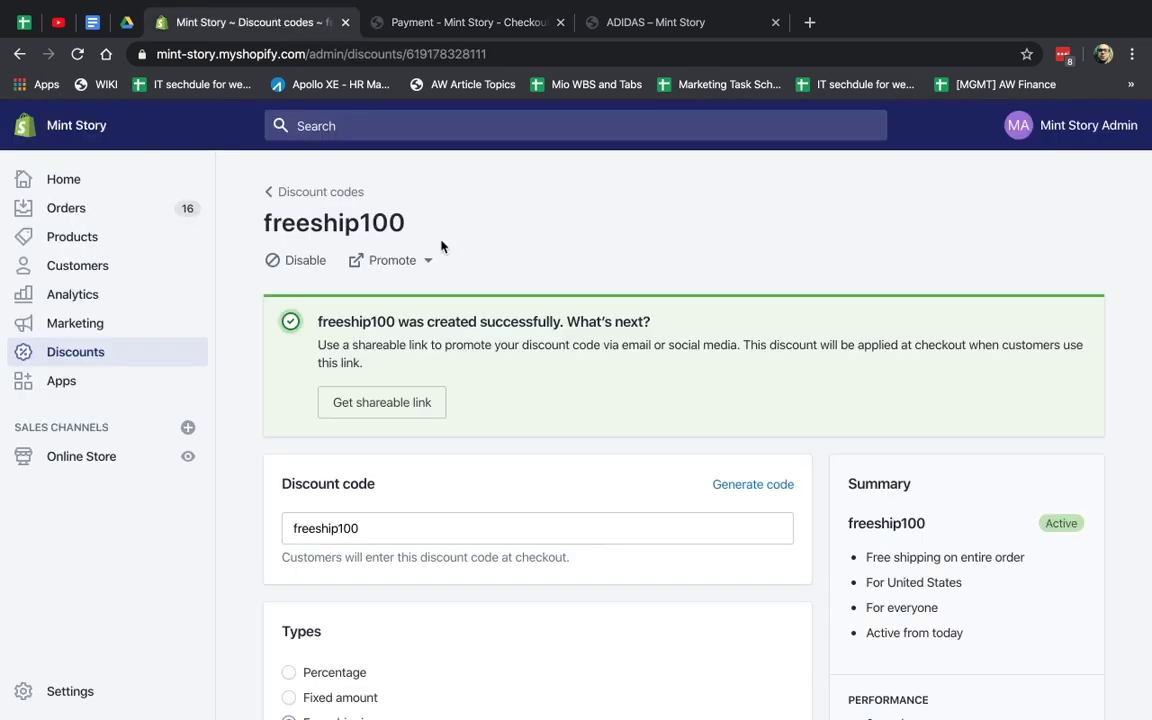
Disable the freeship100 code and return to the discount codes list
{"action": "left_click", "coordinate": [300, 261]}
{"action": "left_click", "coordinate": [784, 469]}
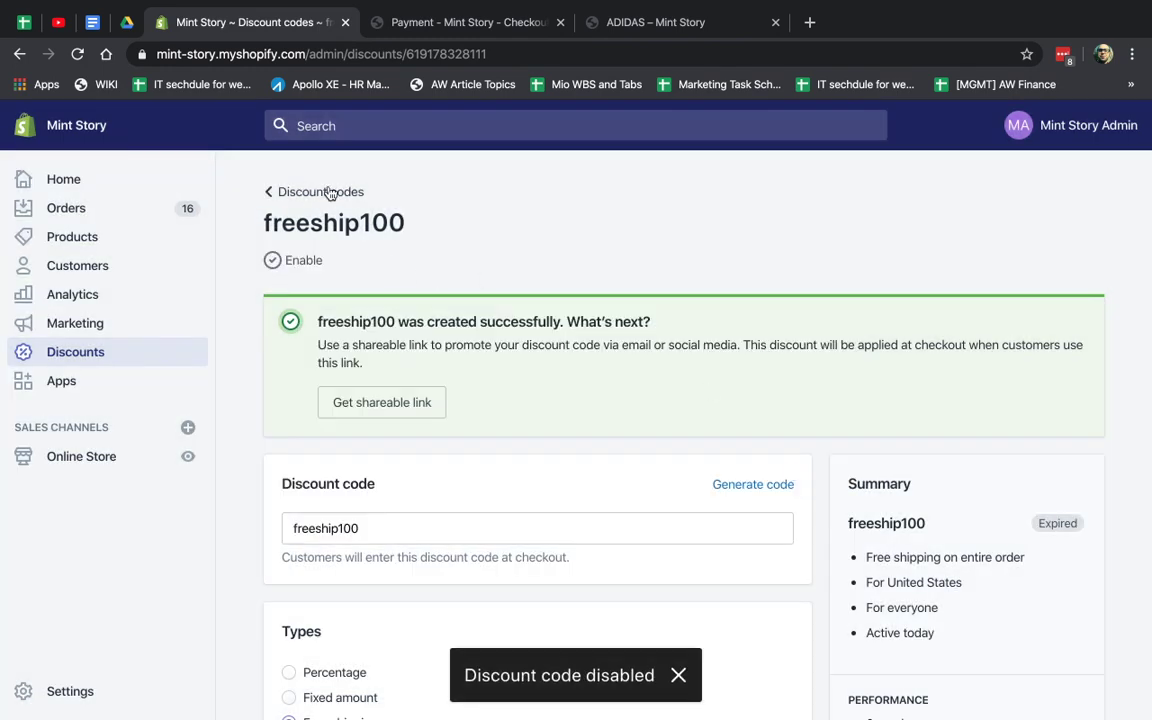
{"action": "left_click", "coordinate": [288, 192]}
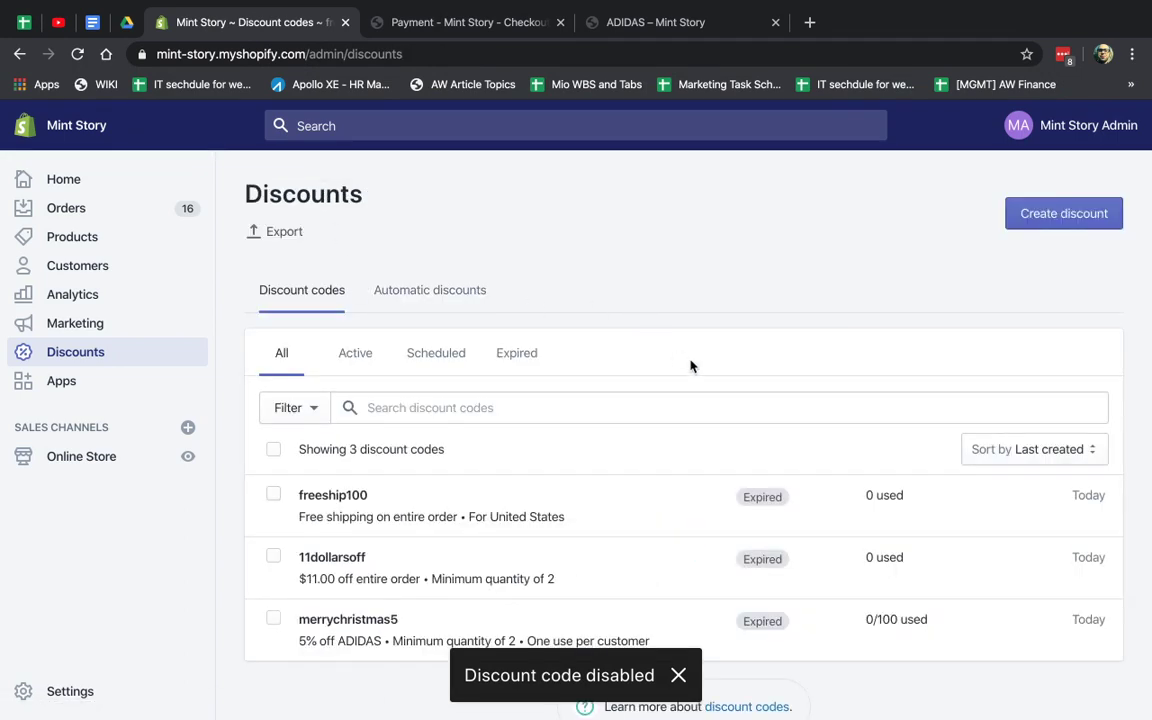
Create a new discount code named buy2get1free with the Buy X get Y type
{"action": "left_click", "coordinate": [1061, 226]}
{"action": "left_click", "coordinate": [600, 330]}
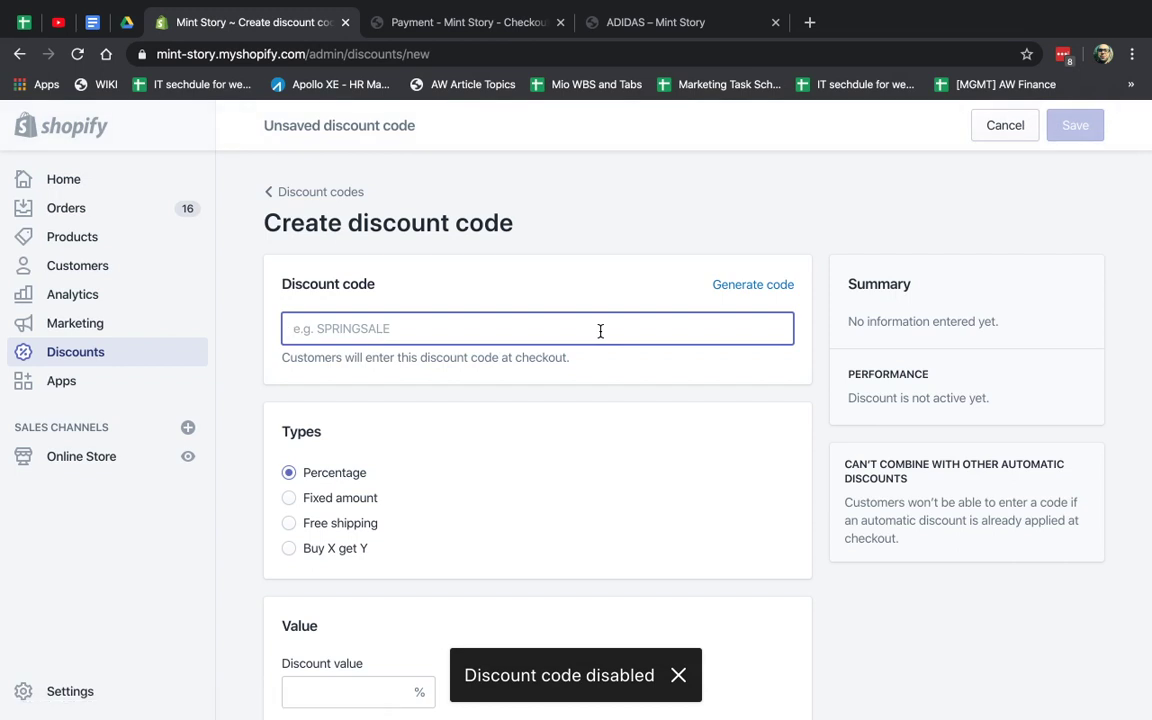
{"action": "left_click", "coordinate": [554, 326]}
{"action": "type", "text": "buy"}
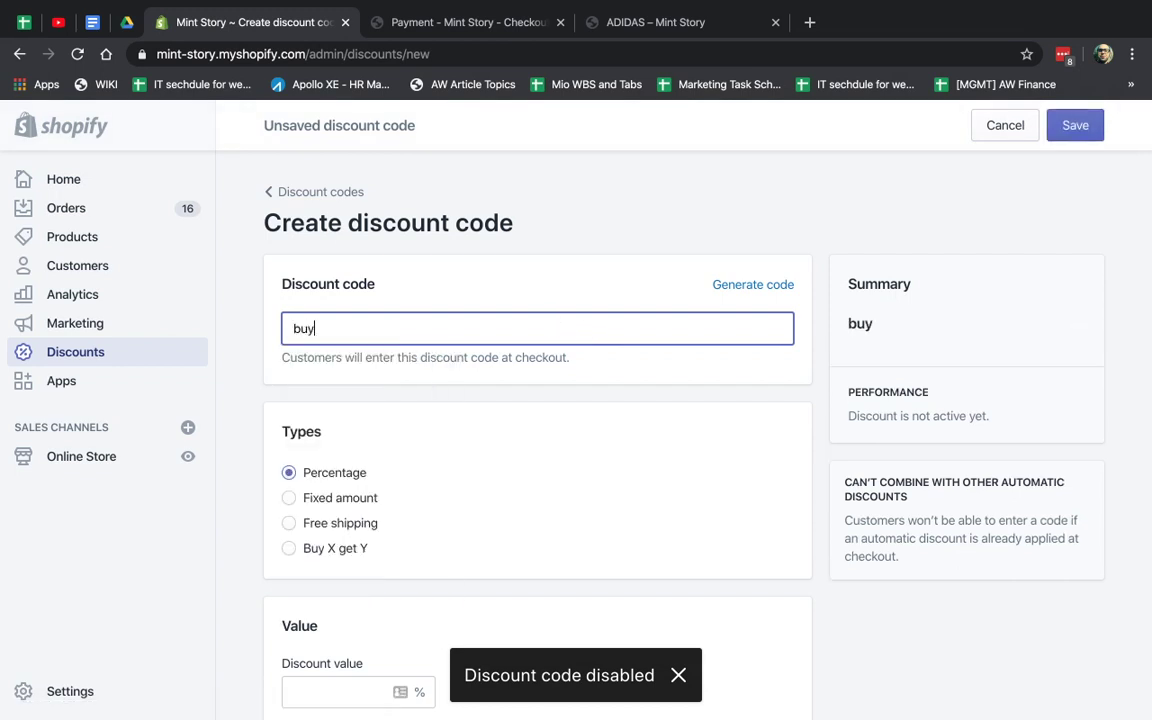
{"action": "type", "text": "2get1"}
{"action": "type", "text": "feee"}
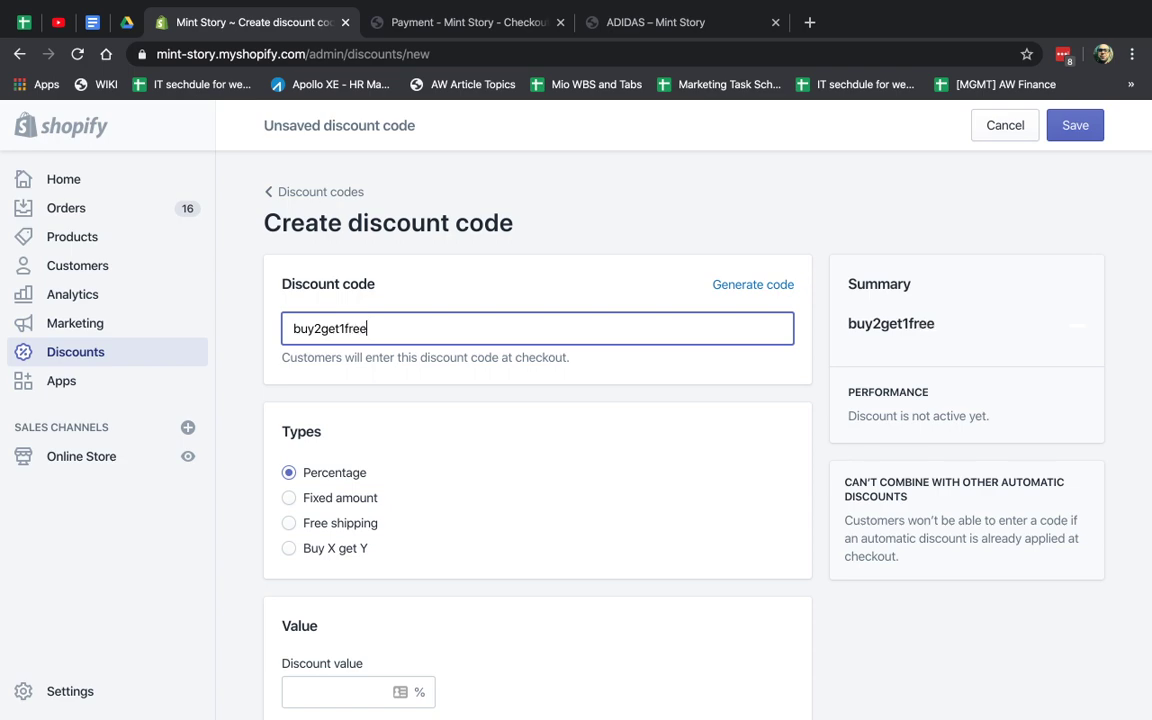
{"action": "double_click", "coordinate": [554, 326]}
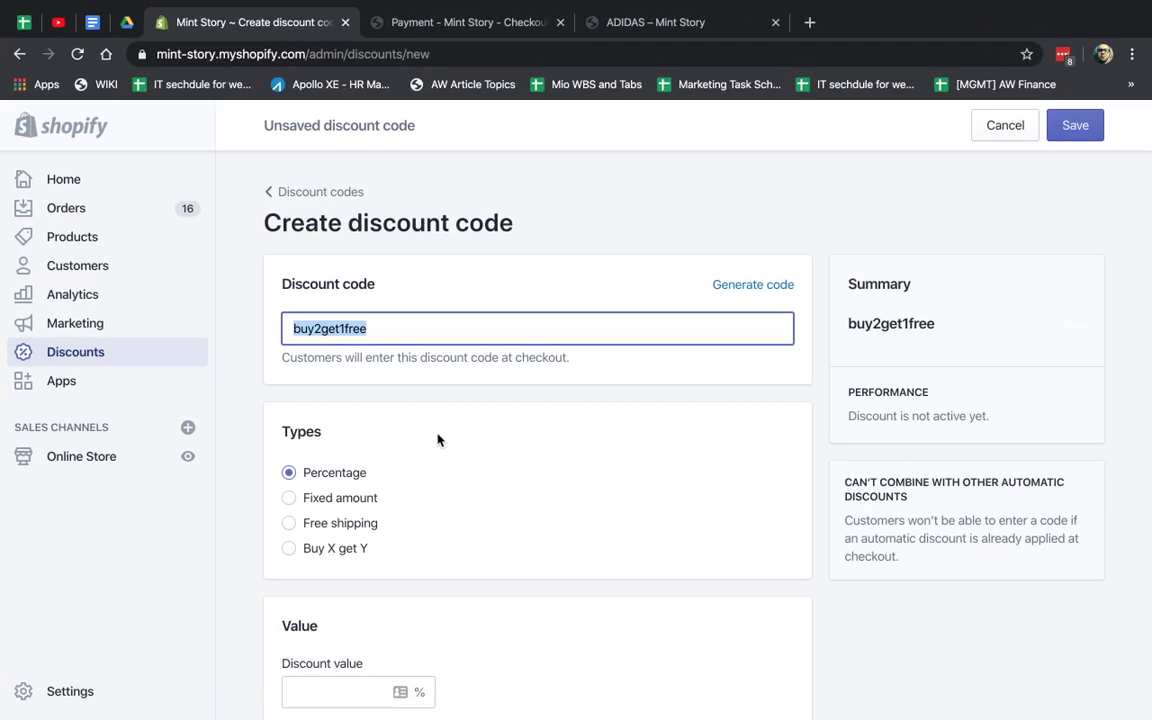
{"action": "left_click", "coordinate": [289, 547]}
{"action": "scroll", "coordinate": [494, 547], "scroll_direction": "down", "scroll_amount": 5}
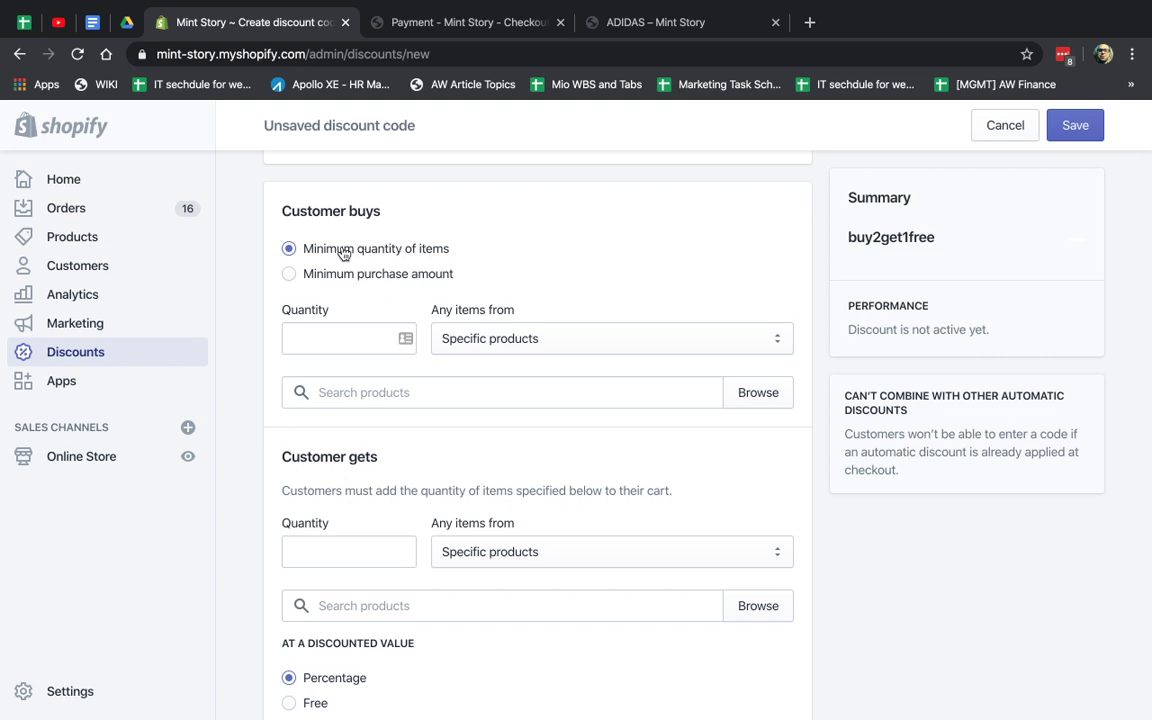
Set Customer buys quantity to 2 from specific products
{"action": "left_click", "coordinate": [373, 336]}
{"action": "type", "text": "2"}
{"action": "left_click", "coordinate": [500, 345]}
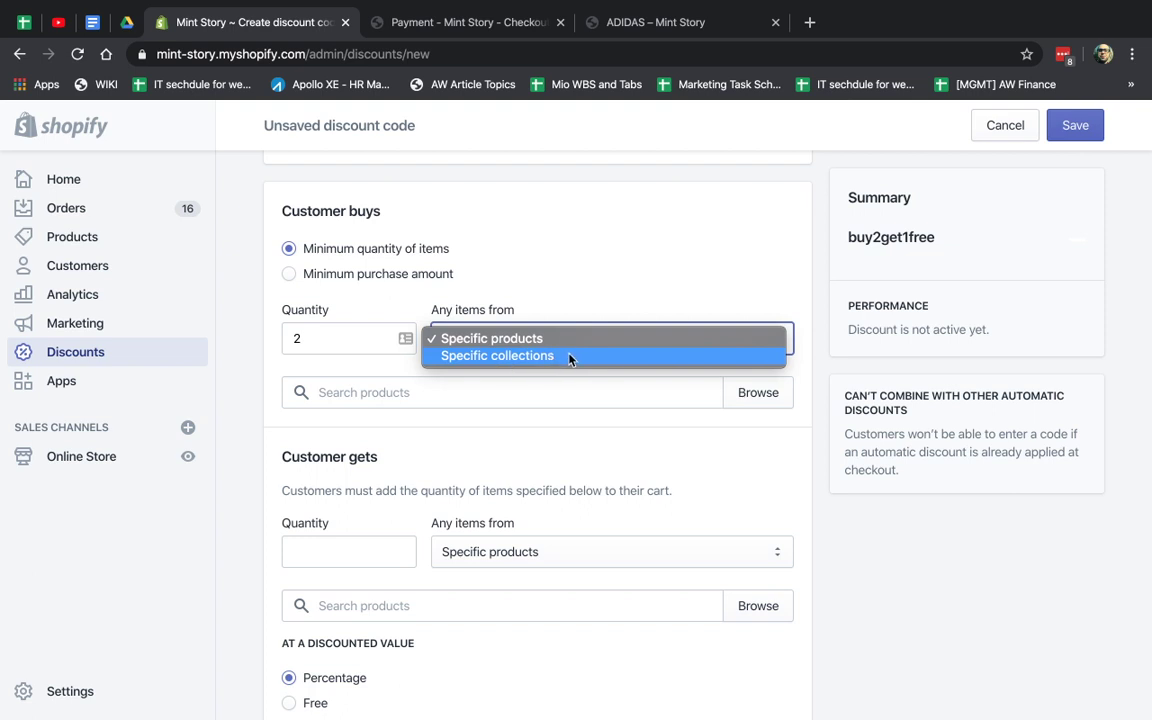
{"action": "left_click", "coordinate": [545, 339]}
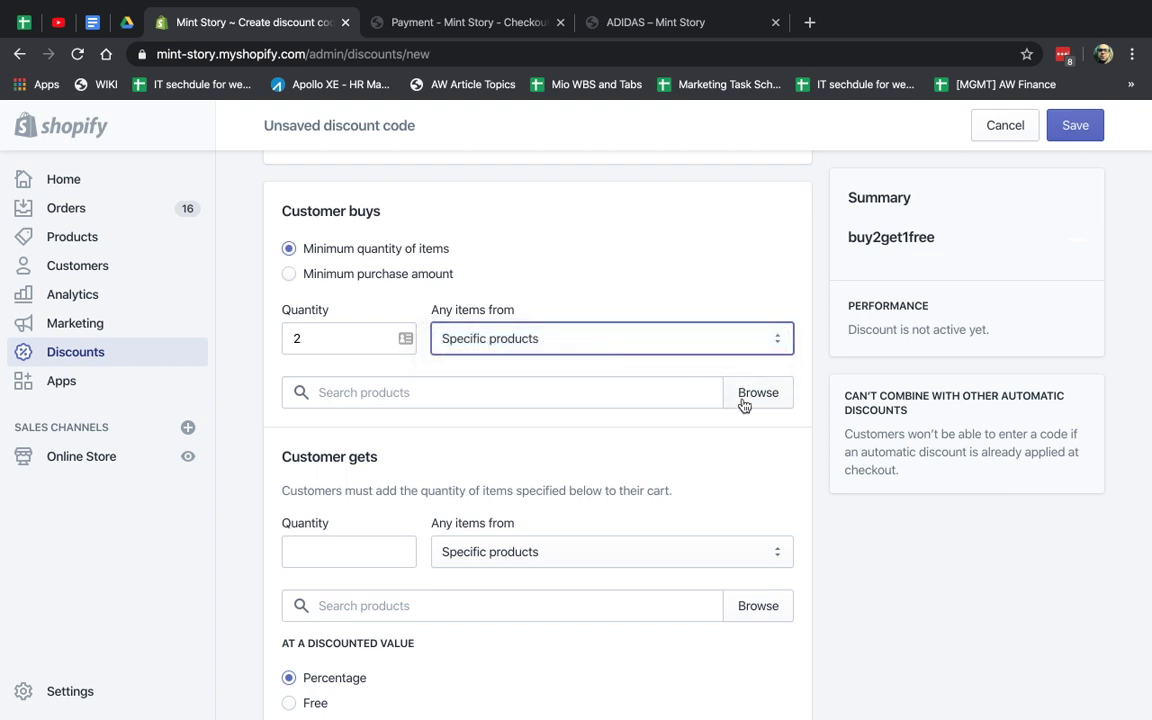
{"action": "left_click", "coordinate": [645, 345]}
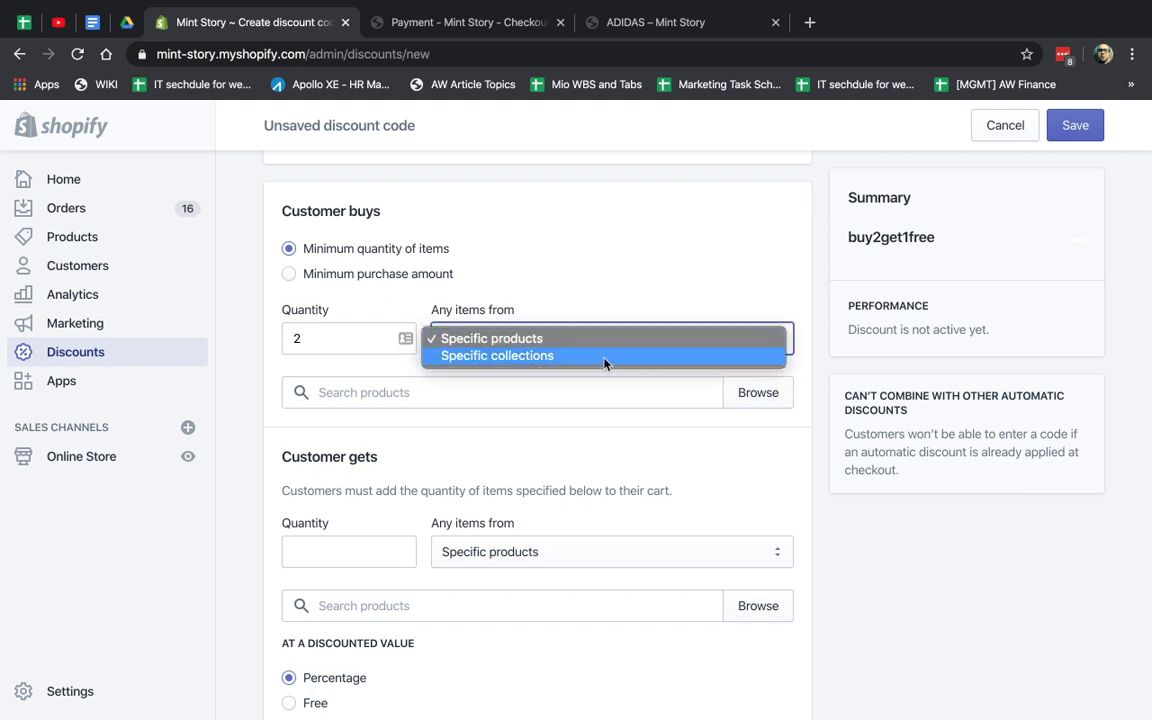
{"action": "left_click", "coordinate": [753, 399]}
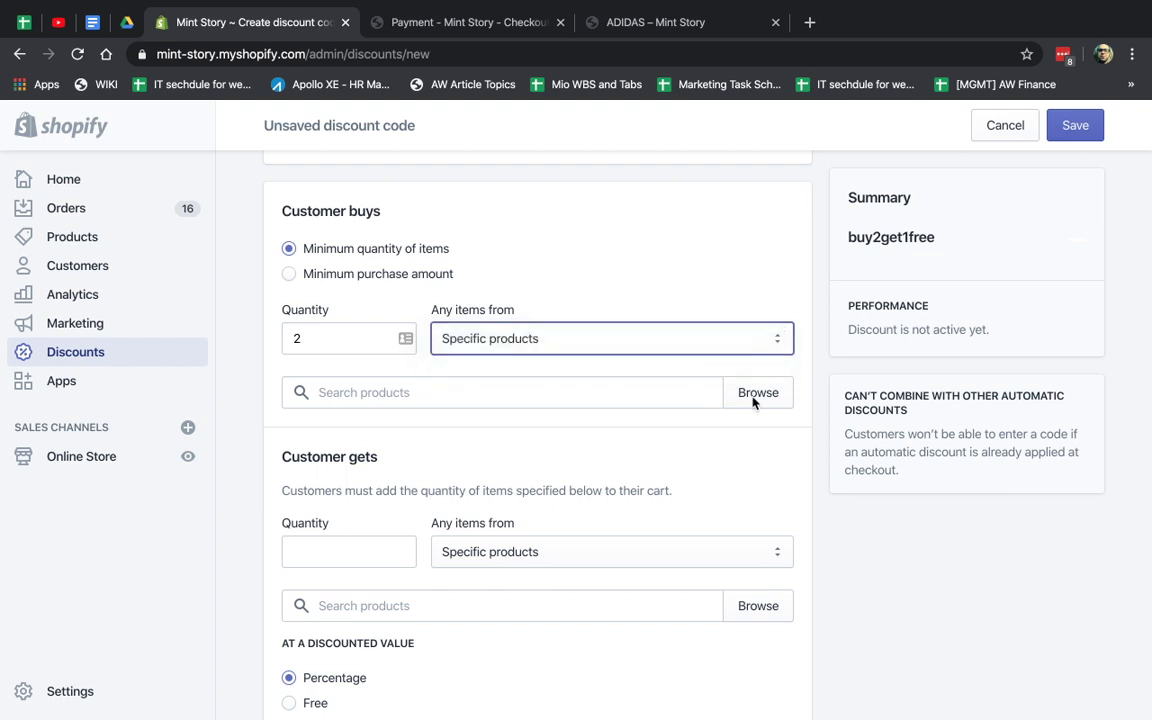
{"action": "left_click", "coordinate": [753, 399]}
Copy the ADIDAS | SUPERSTAR 80S name from the store and add it with all 7 variants
{"action": "left_click", "coordinate": [632, 24]}
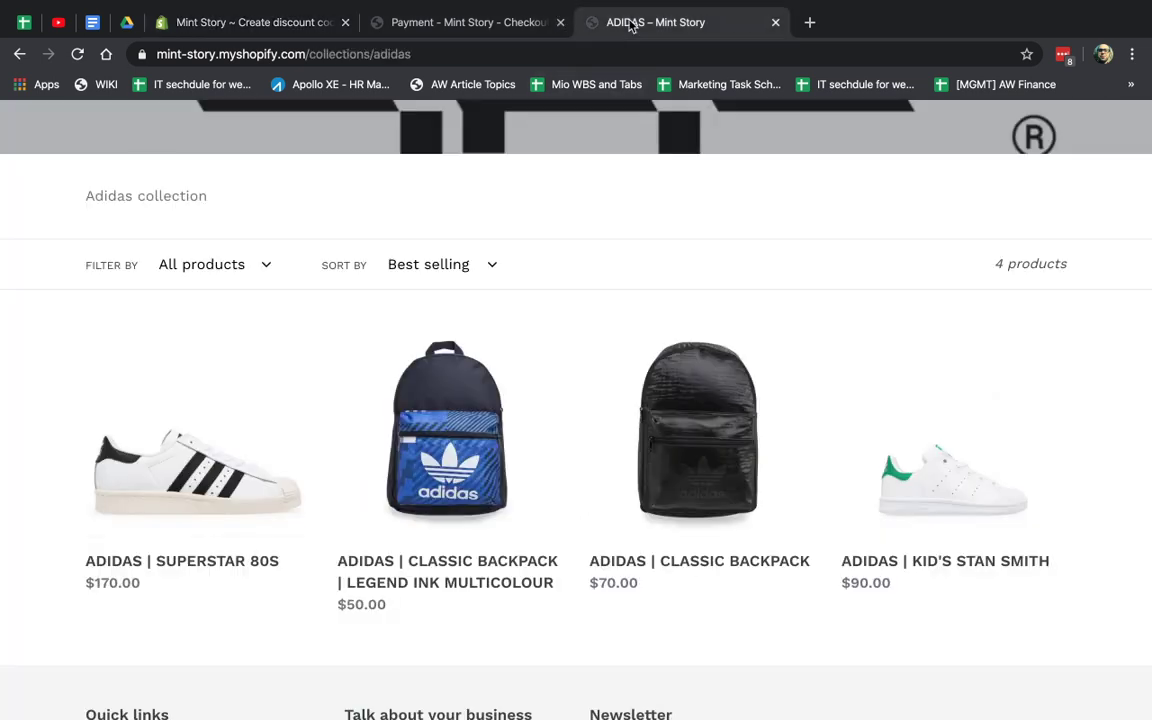
{"action": "left_click", "coordinate": [165, 497]}
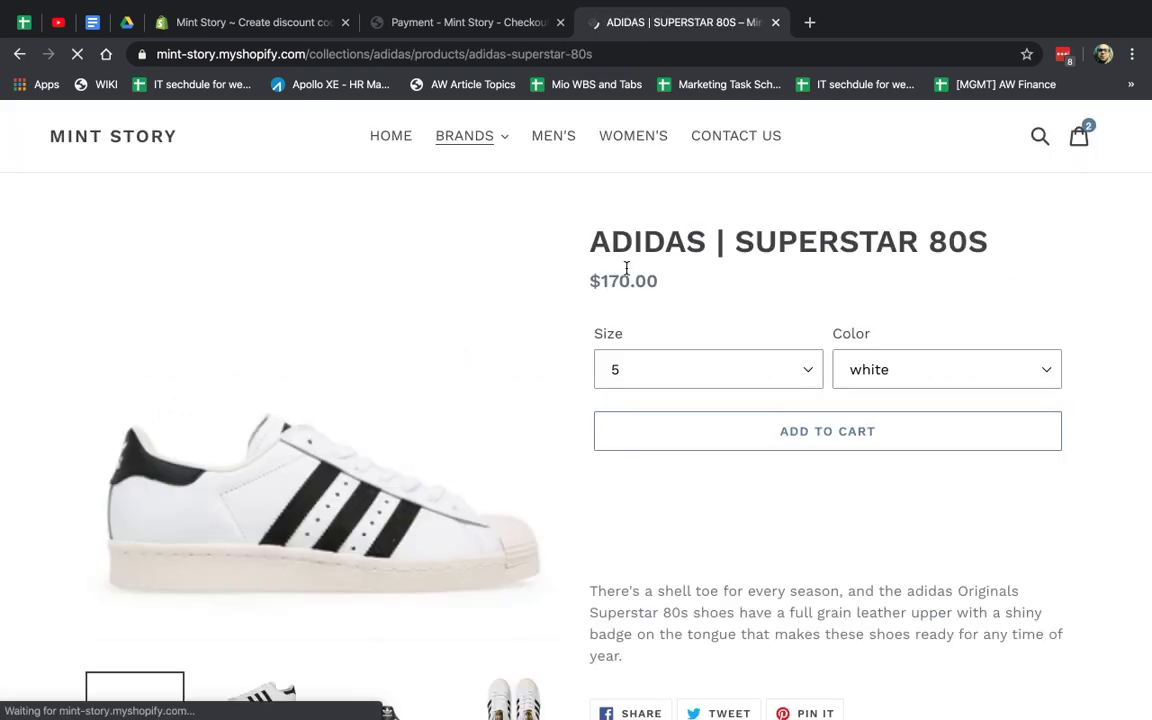
{"action": "triple_click", "coordinate": [610, 241]}
{"action": "key", "text": "super+c"}
{"action": "left_click", "coordinate": [464, 24]}
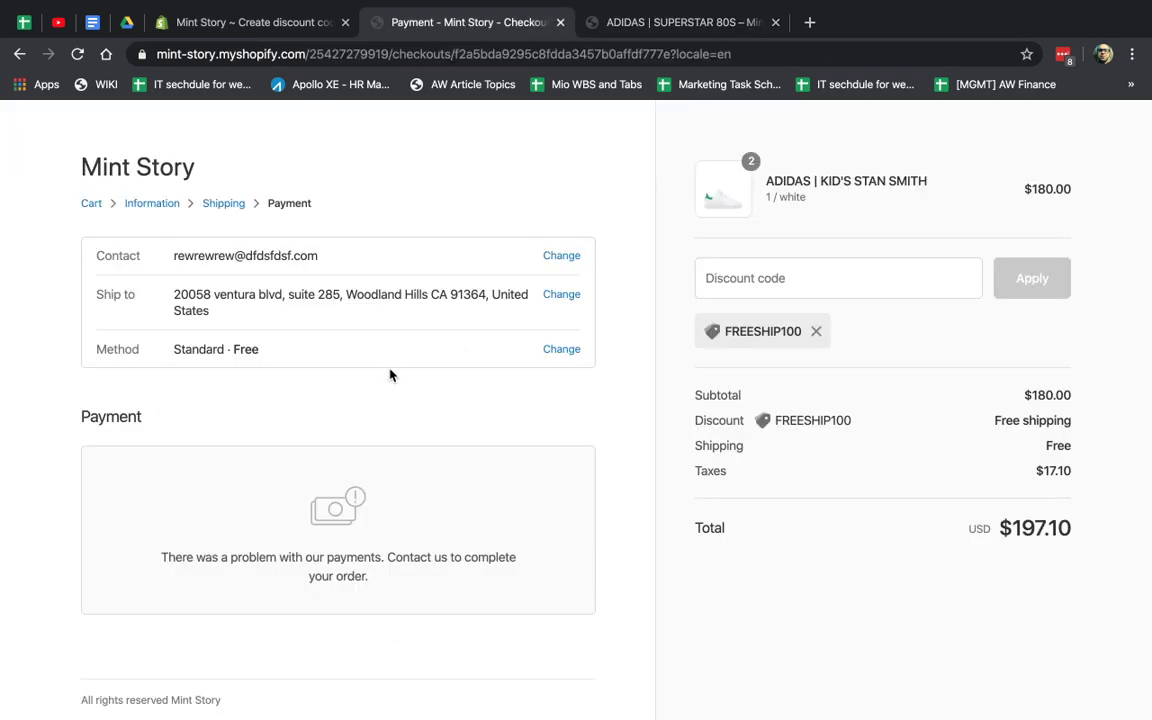
{"action": "left_click", "coordinate": [290, 33]}
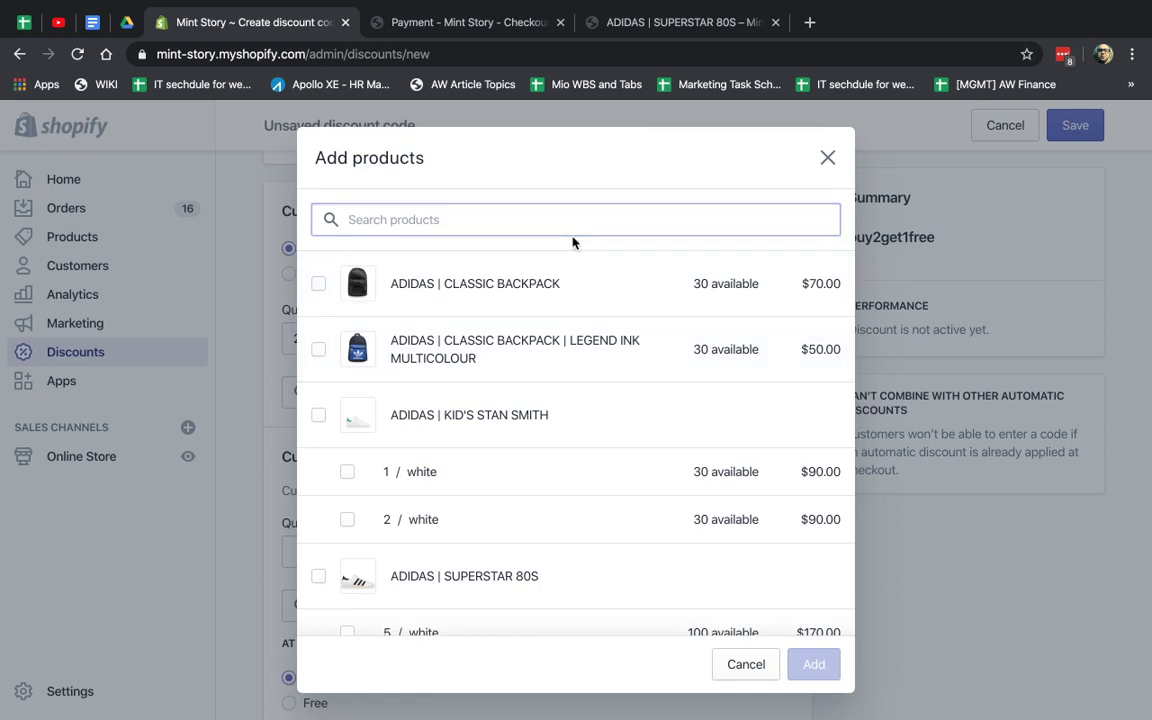
{"action": "key", "text": "super+v"}
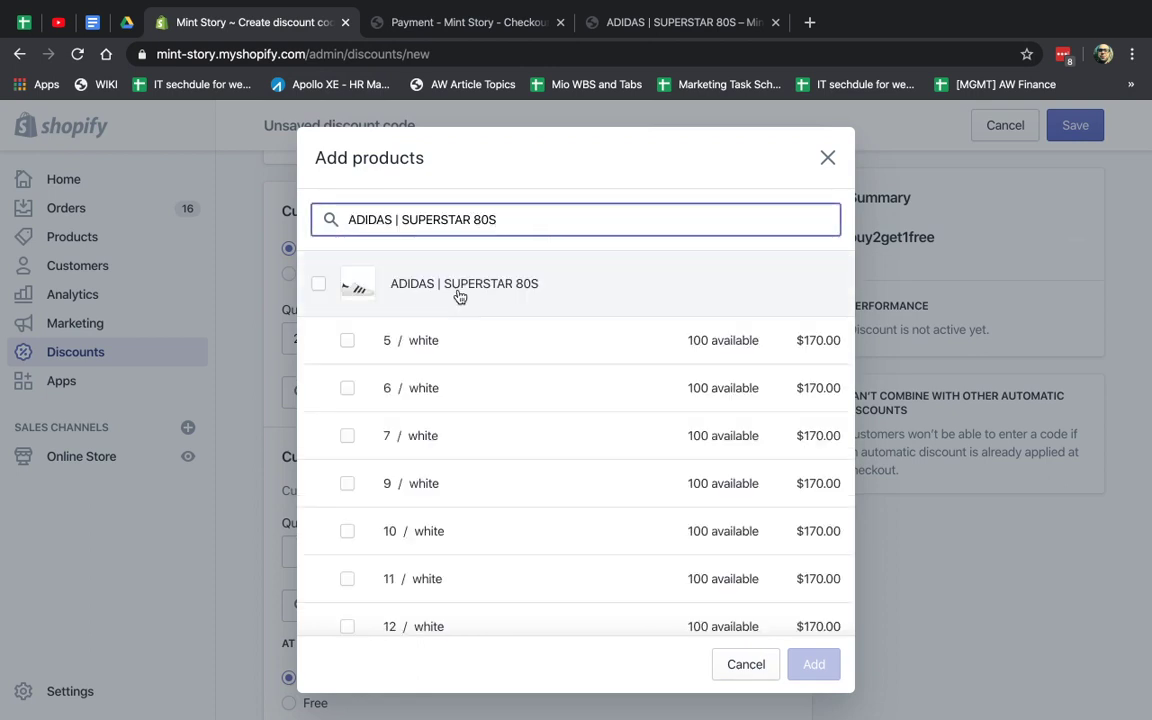
{"action": "left_click", "coordinate": [350, 288]}
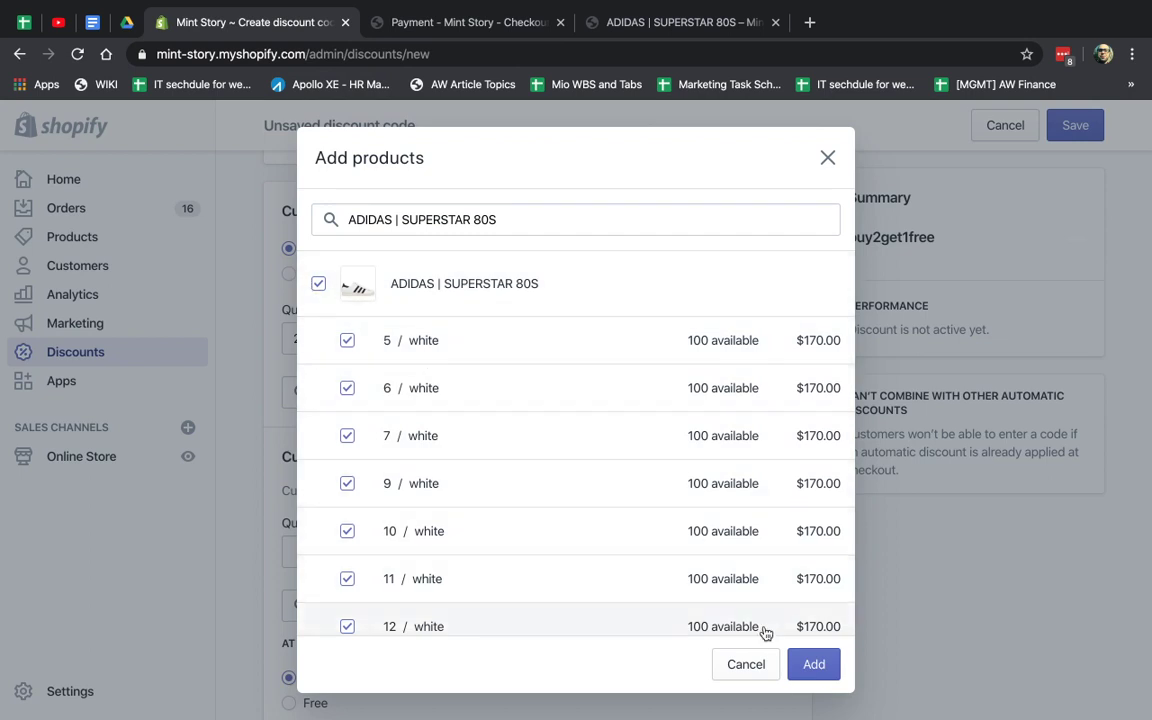
{"action": "left_click", "coordinate": [818, 668]}
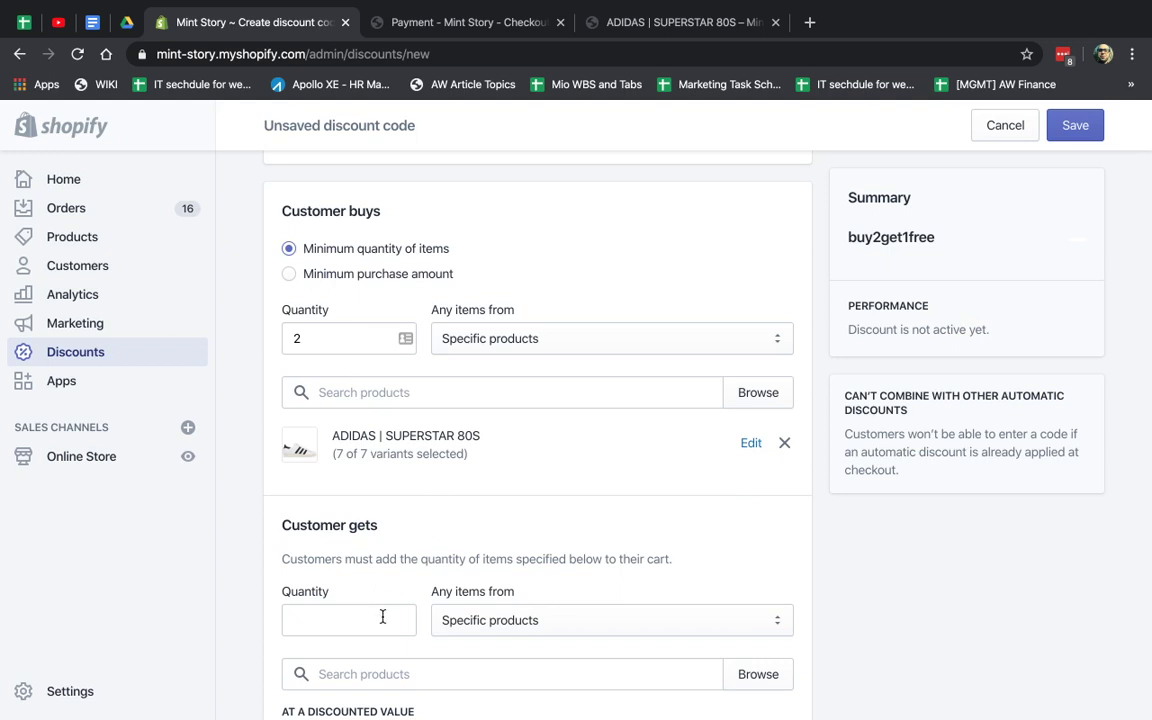
Review the Customer buys section of the buy2get1free form
{"action": "scroll", "coordinate": [382, 617], "scroll_direction": "down", "scroll_amount": 2}
{"action": "left_click_drag", "start_coordinate": [300, 457], "coordinate": [390, 457]}
{"action": "scroll", "coordinate": [376, 377], "scroll_direction": "up", "scroll_amount": 2}
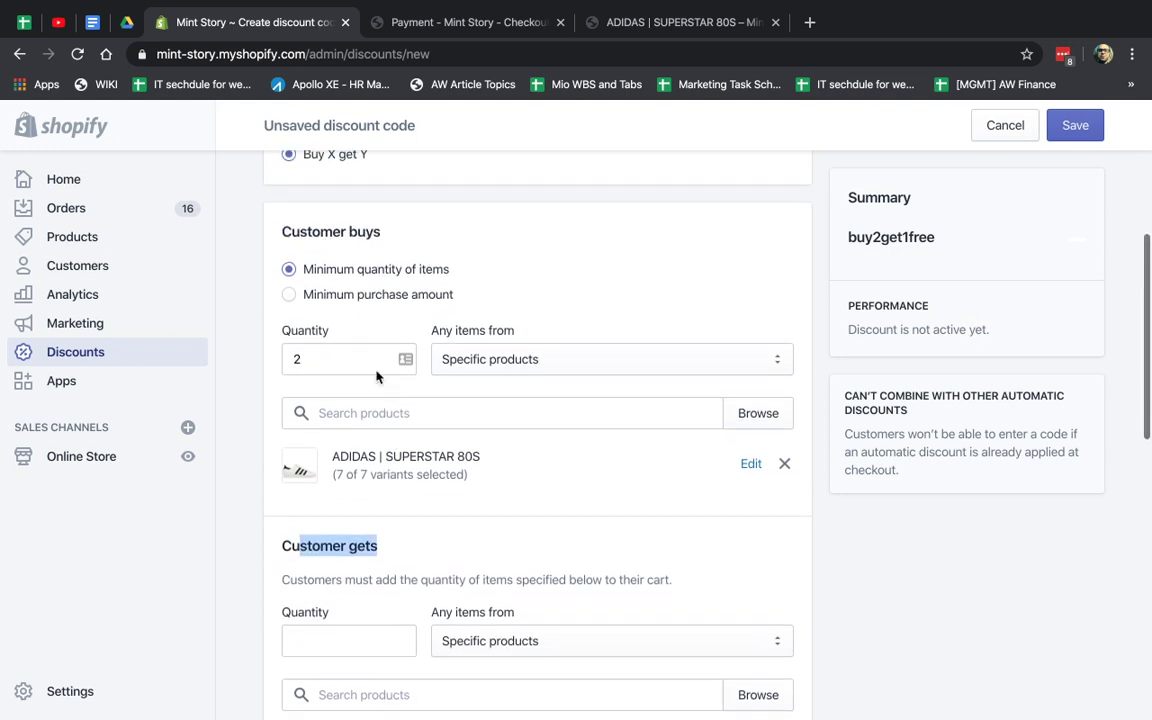
{"action": "left_click_drag", "start_coordinate": [299, 231], "coordinate": [381, 231]}
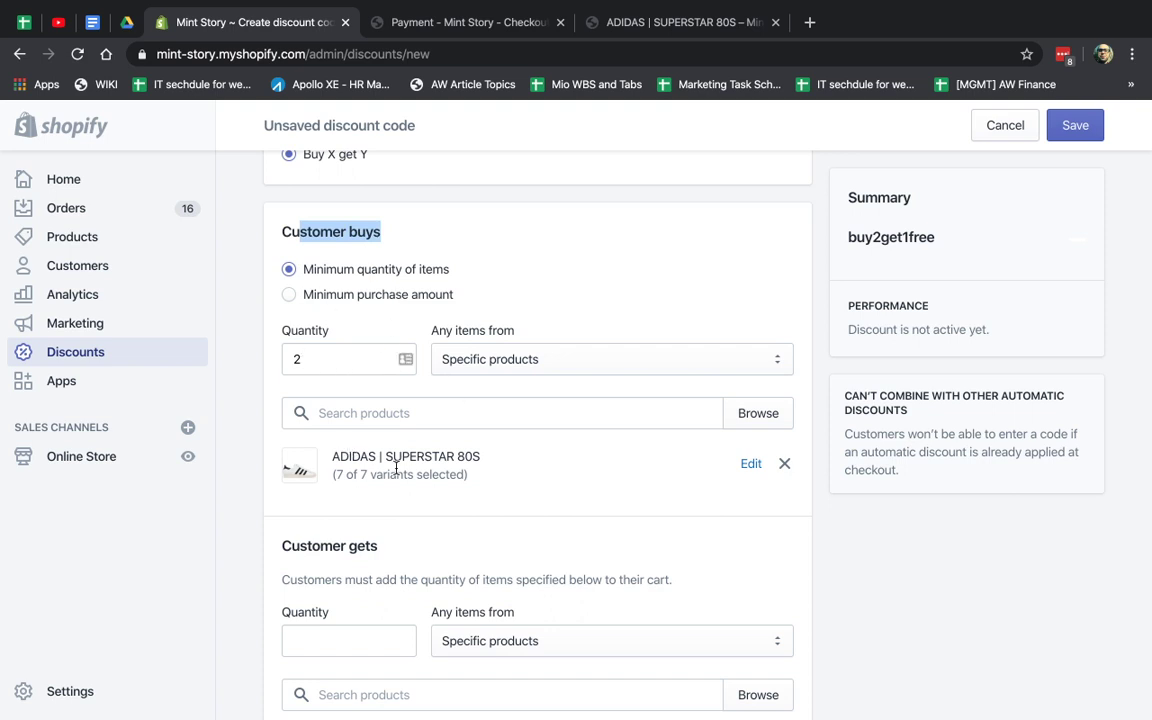
{"action": "scroll", "coordinate": [396, 467], "scroll_direction": "down", "scroll_amount": 3}
Set Customer gets to 1 ADIDAS | SUPERSTAR 80S, all variants included
{"action": "left_click", "coordinate": [375, 508]}
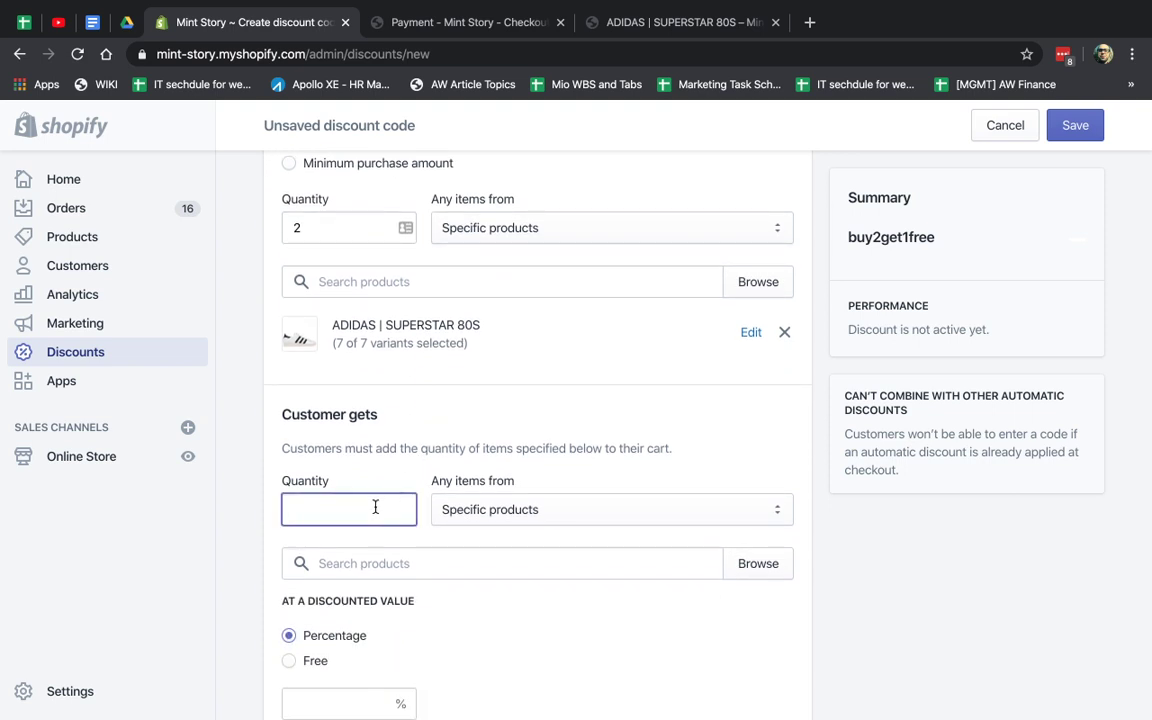
{"action": "type", "text": "1"}
{"action": "left_click", "coordinate": [492, 512]}
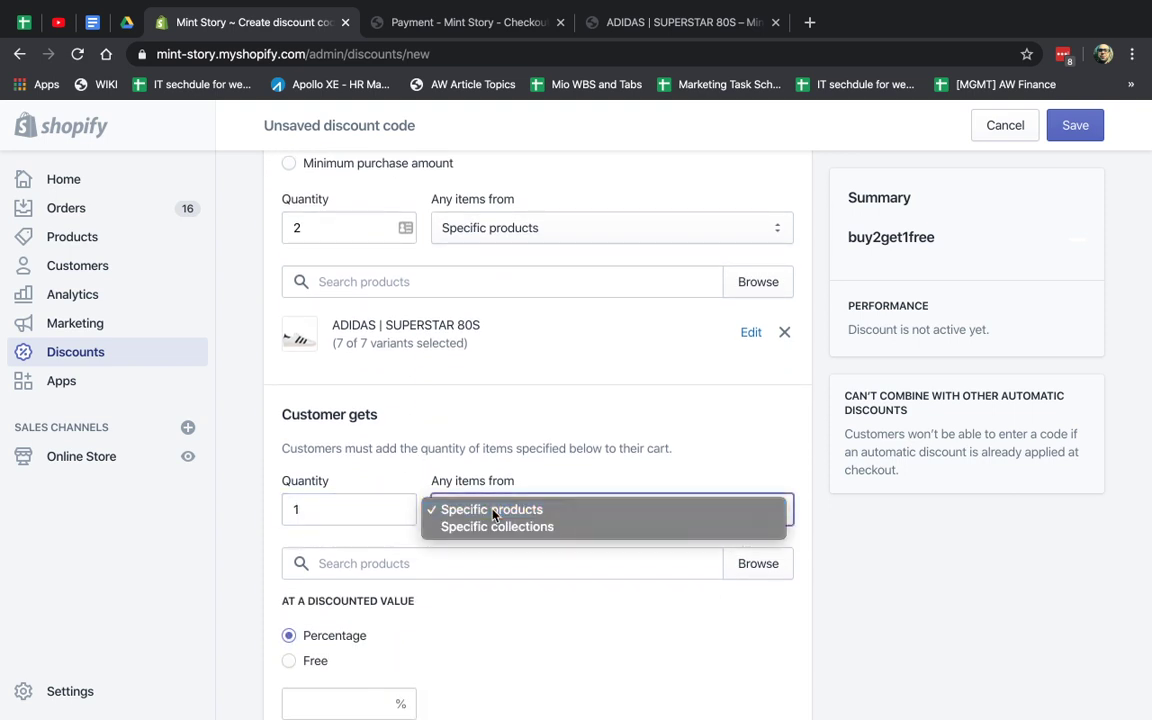
{"action": "left_click", "coordinate": [492, 510]}
{"action": "left_click", "coordinate": [698, 566]}
{"action": "key", "text": "ctrl+v"}
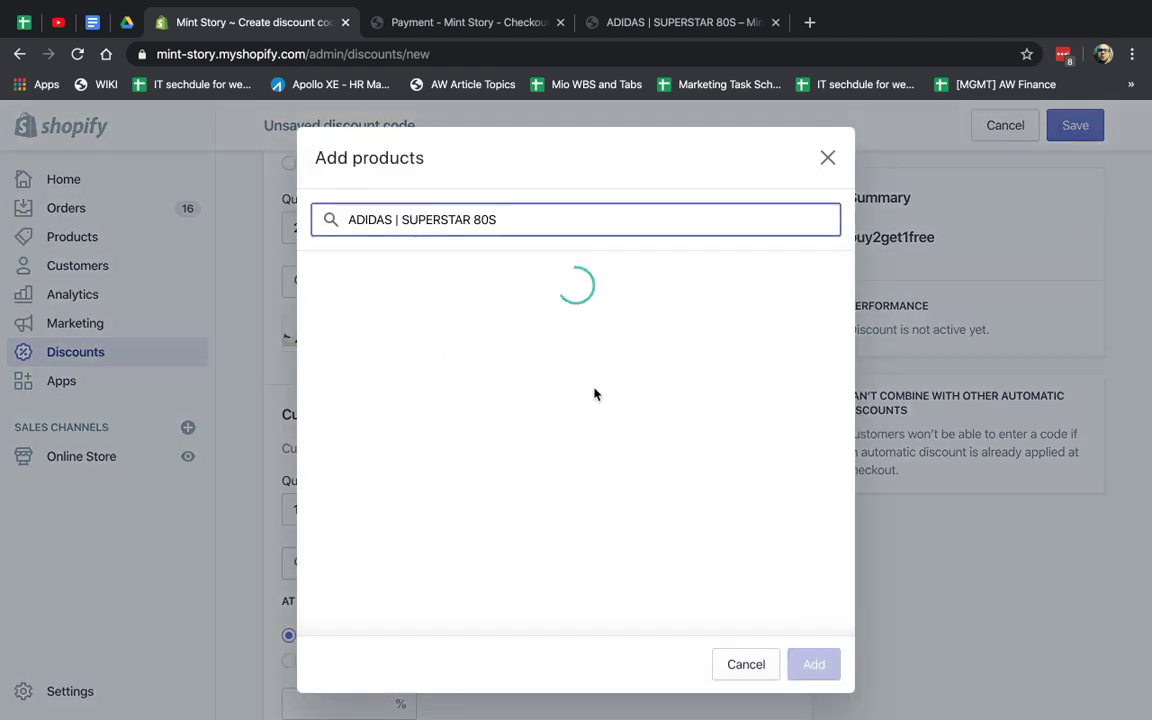
{"action": "left_click", "coordinate": [476, 291]}
{"action": "left_click", "coordinate": [813, 664]}
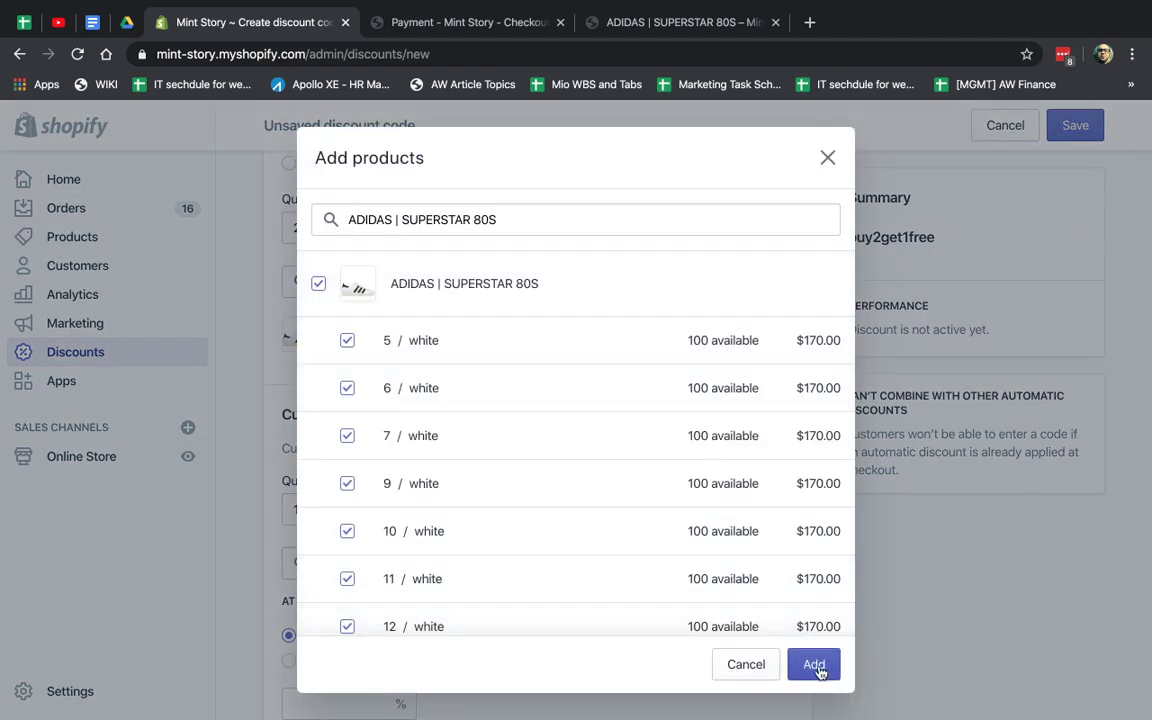
Make the received item Free, leave the per-order usage cap off, and save
{"action": "scroll", "coordinate": [580, 540], "scroll_direction": "down", "scroll_amount": 1}
{"action": "scroll", "coordinate": [524, 533], "scroll_direction": "down", "scroll_amount": 3}
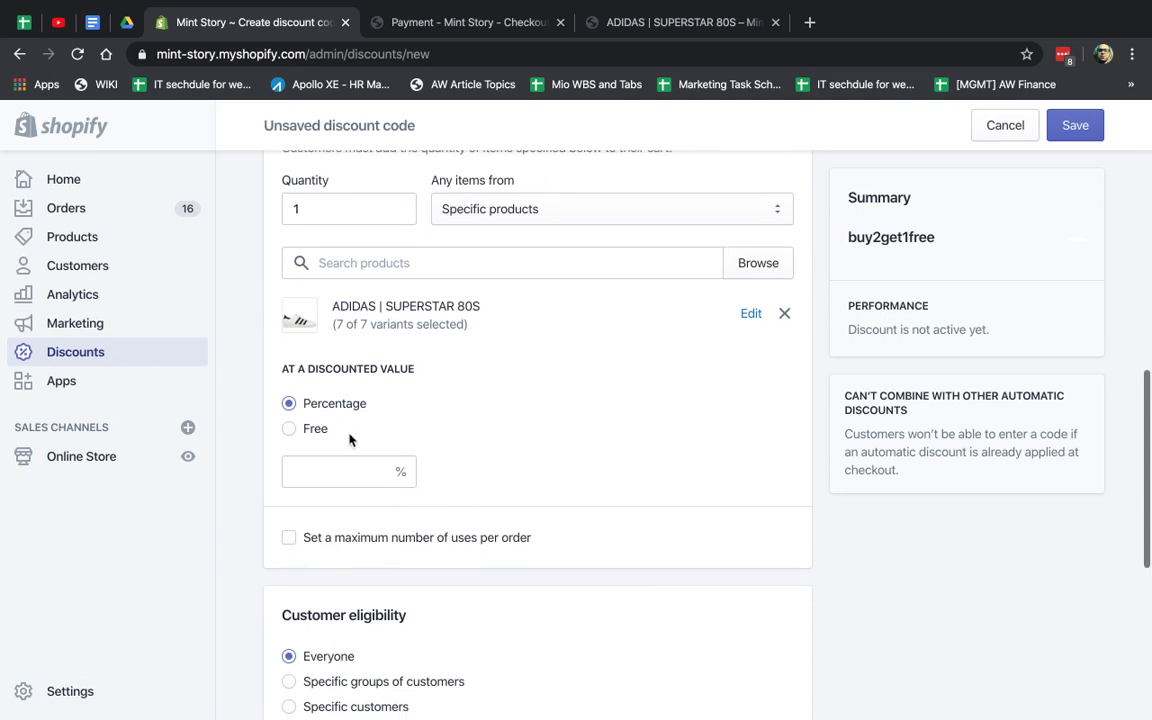
{"action": "left_click", "coordinate": [309, 428]}
{"action": "left_click", "coordinate": [320, 404]}
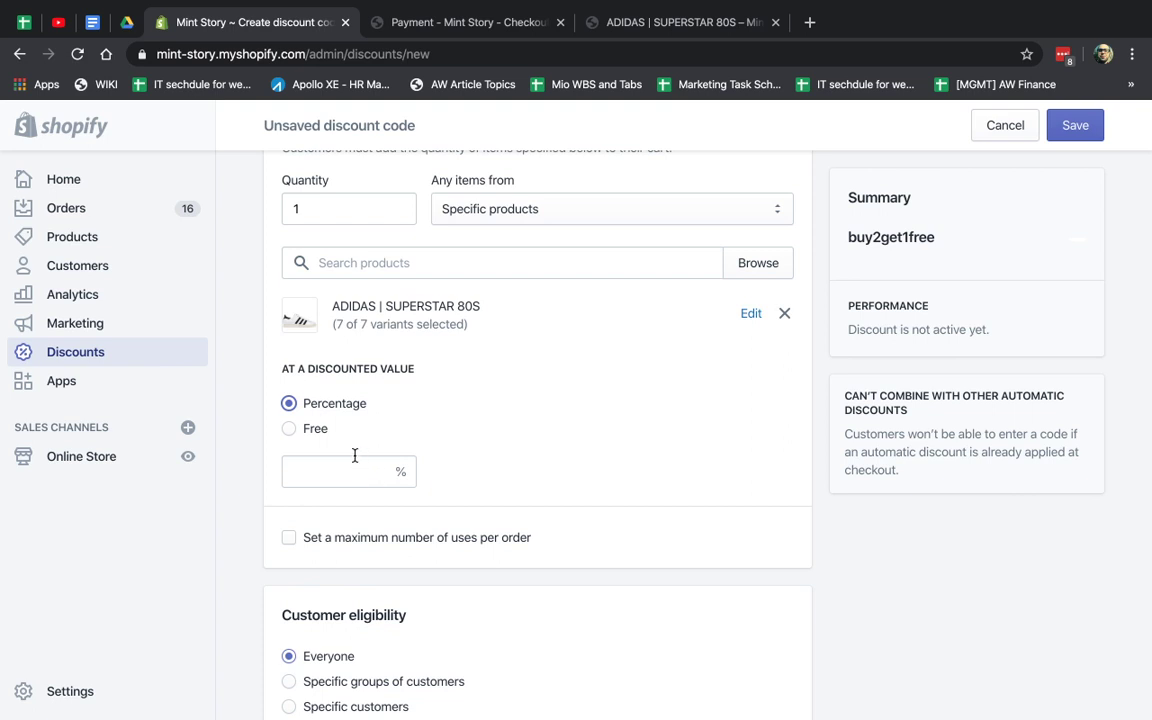
{"action": "left_click", "coordinate": [318, 429]}
{"action": "scroll", "coordinate": [509, 478], "scroll_direction": "down", "scroll_amount": 2}
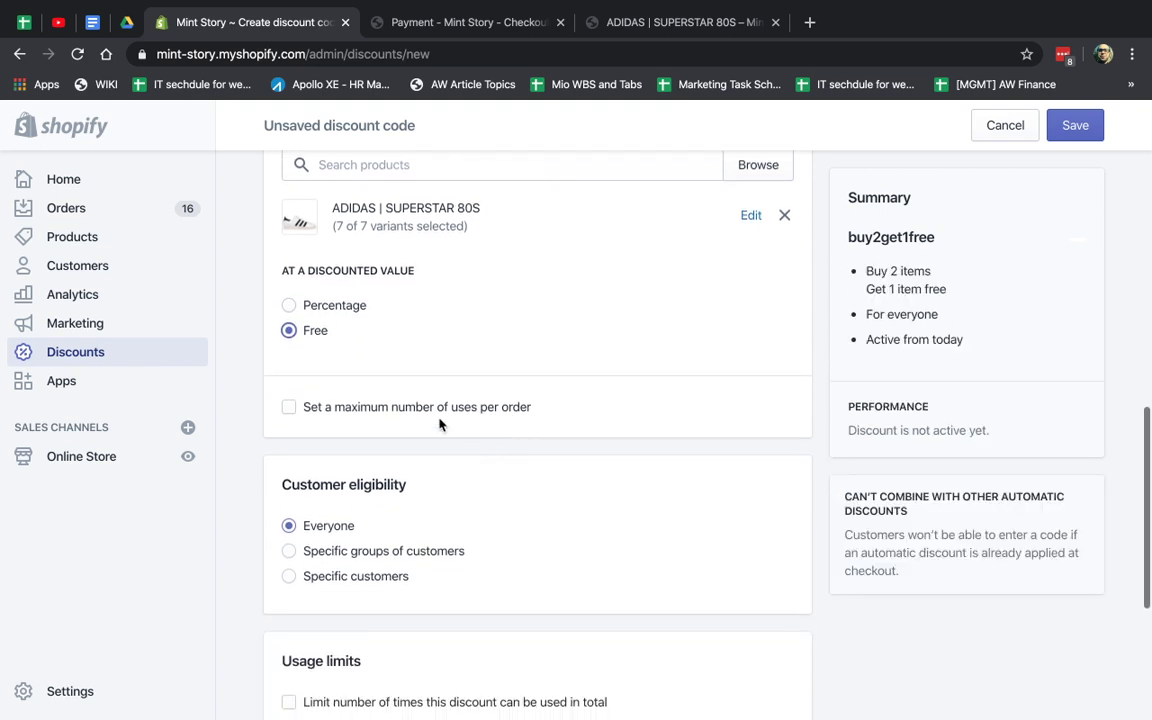
{"action": "left_click", "coordinate": [340, 407]}
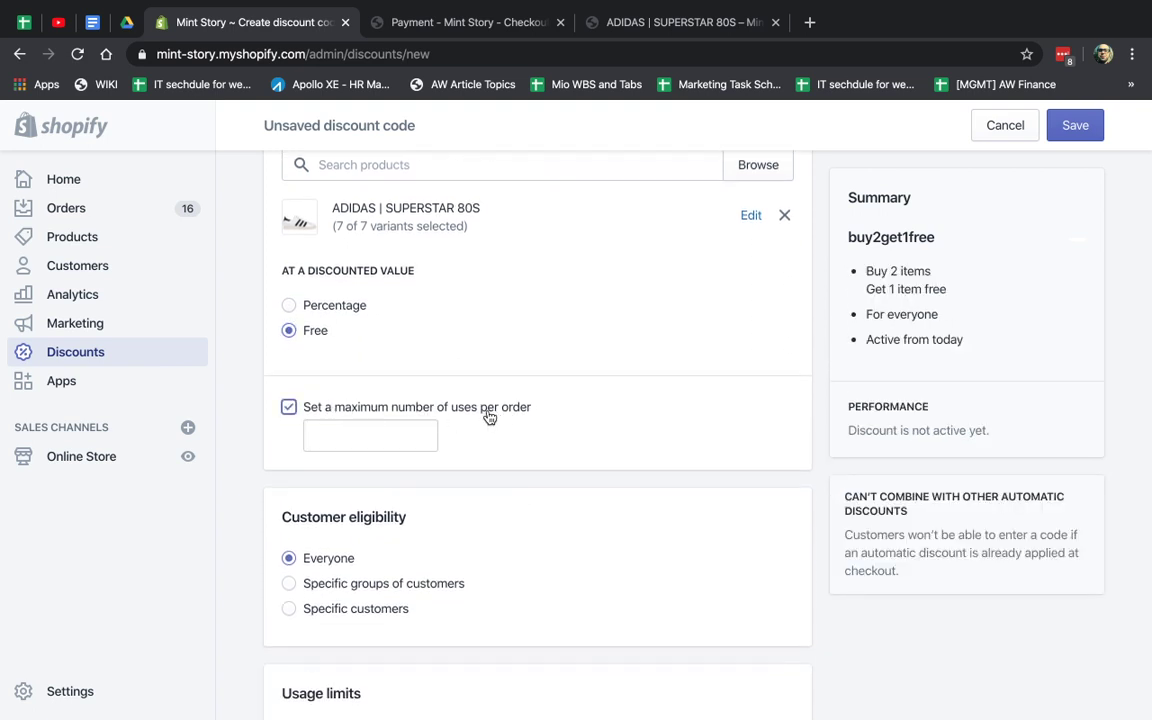
{"action": "left_click", "coordinate": [365, 410]}
{"action": "scroll", "coordinate": [594, 489], "scroll_direction": "down", "scroll_amount": 4}
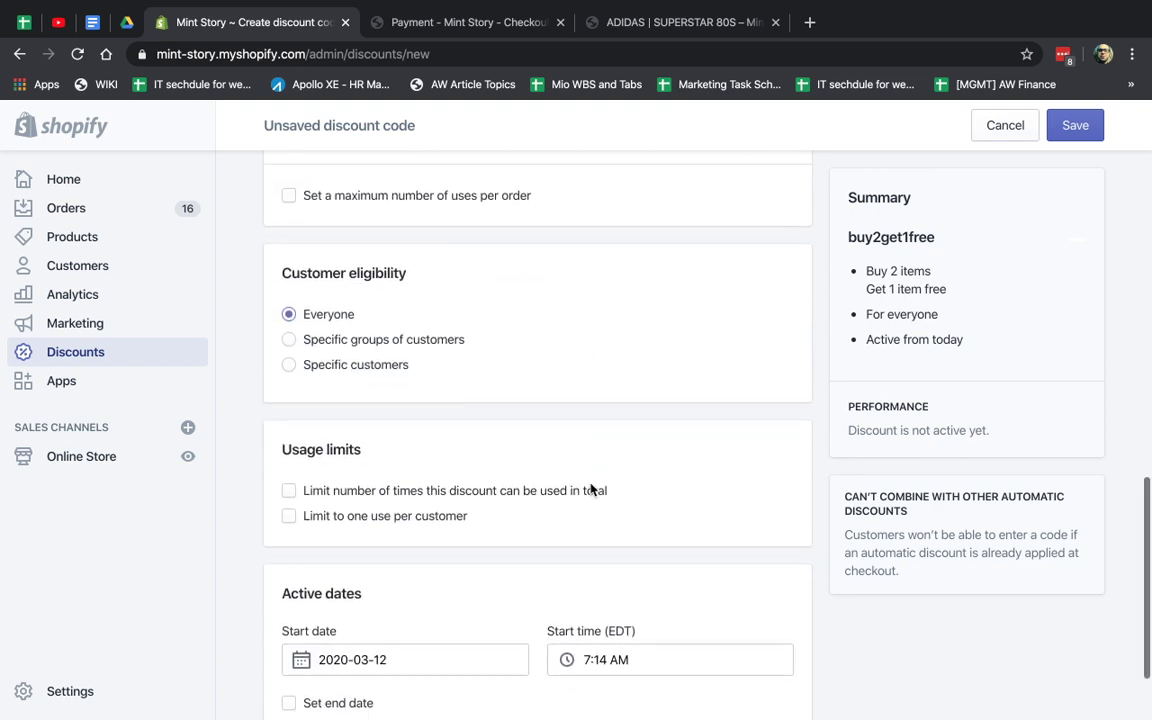
{"action": "left_click", "coordinate": [1026, 661]}
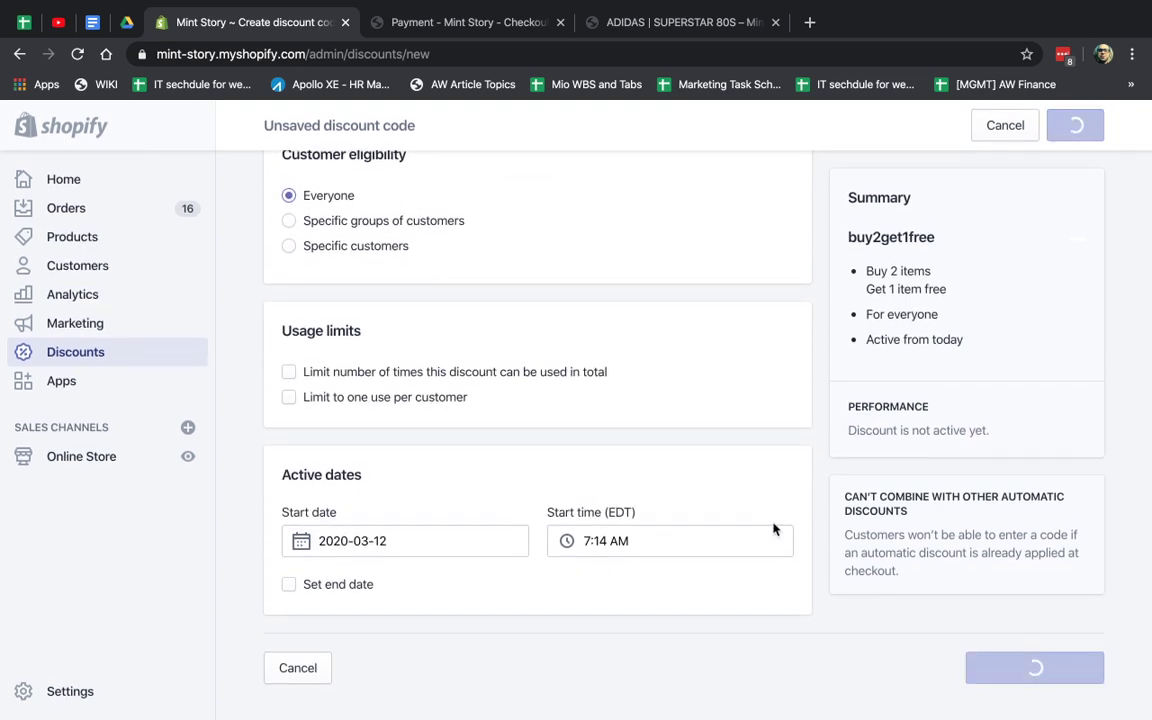
Reload checkout, dismiss the FREESHIP100 warning, and try the pasted code
{"action": "left_click", "coordinate": [506, 22]}
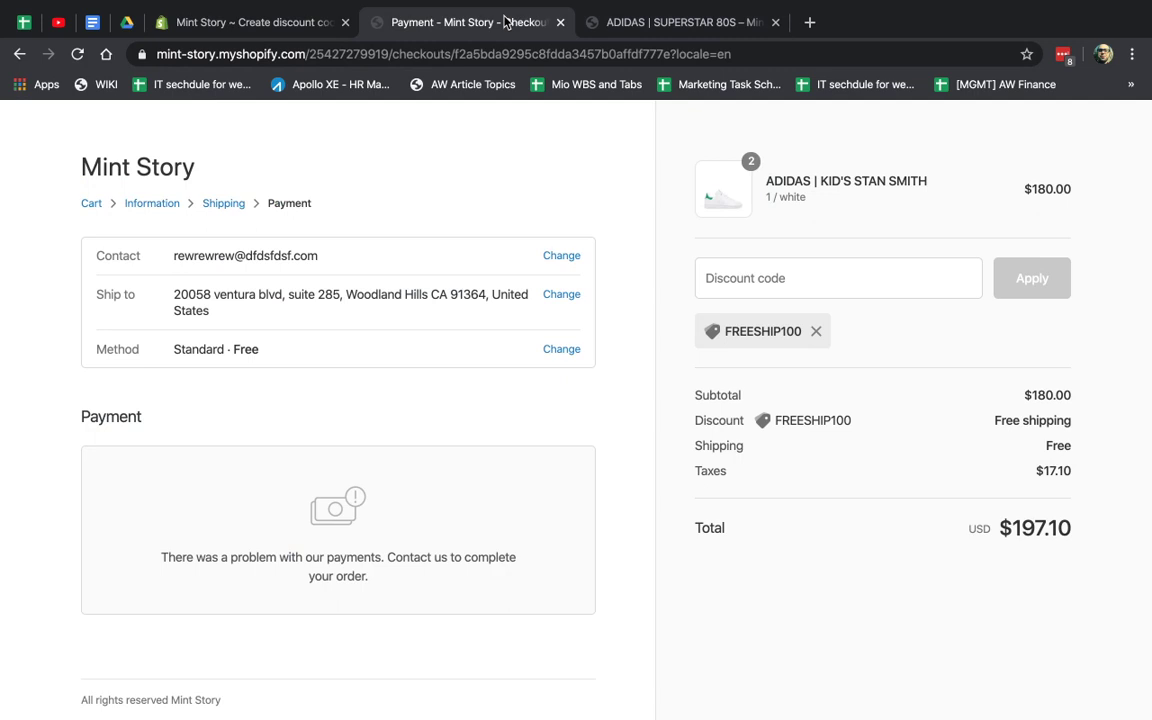
{"action": "key", "text": "super+r"}
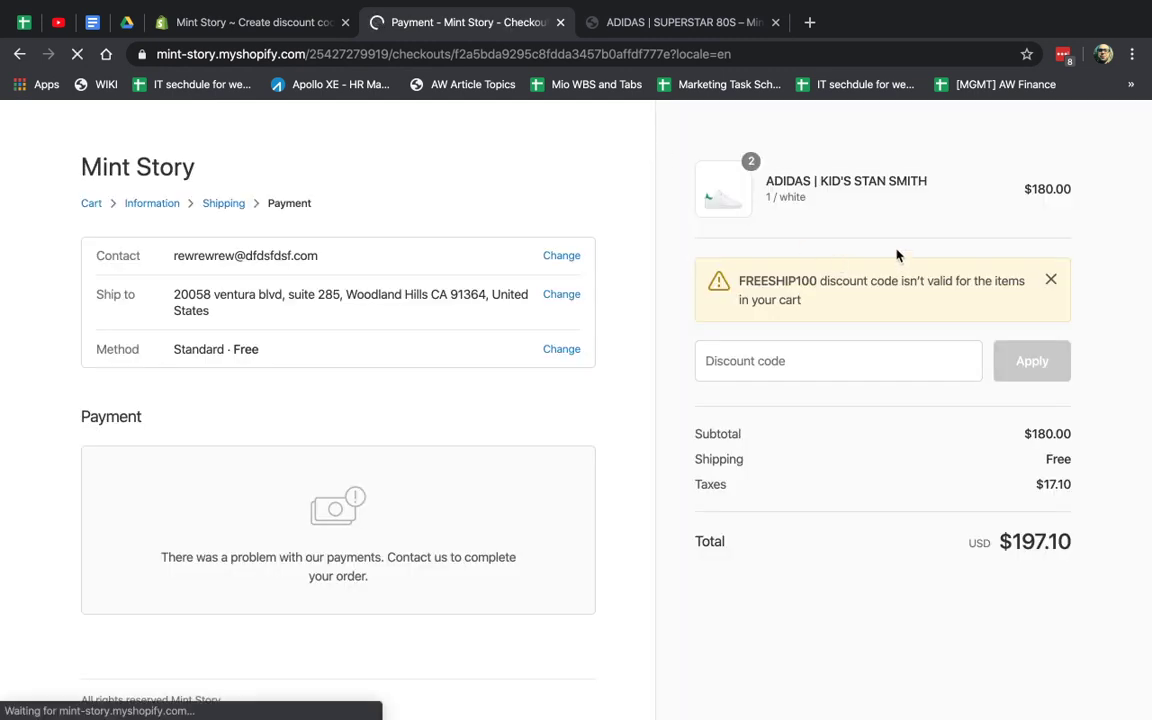
{"action": "left_click", "coordinate": [1049, 281]}
{"action": "left_click", "coordinate": [926, 283]}
{"action": "type", "text": "ADIDAS | SUPERSTAR 80S"}
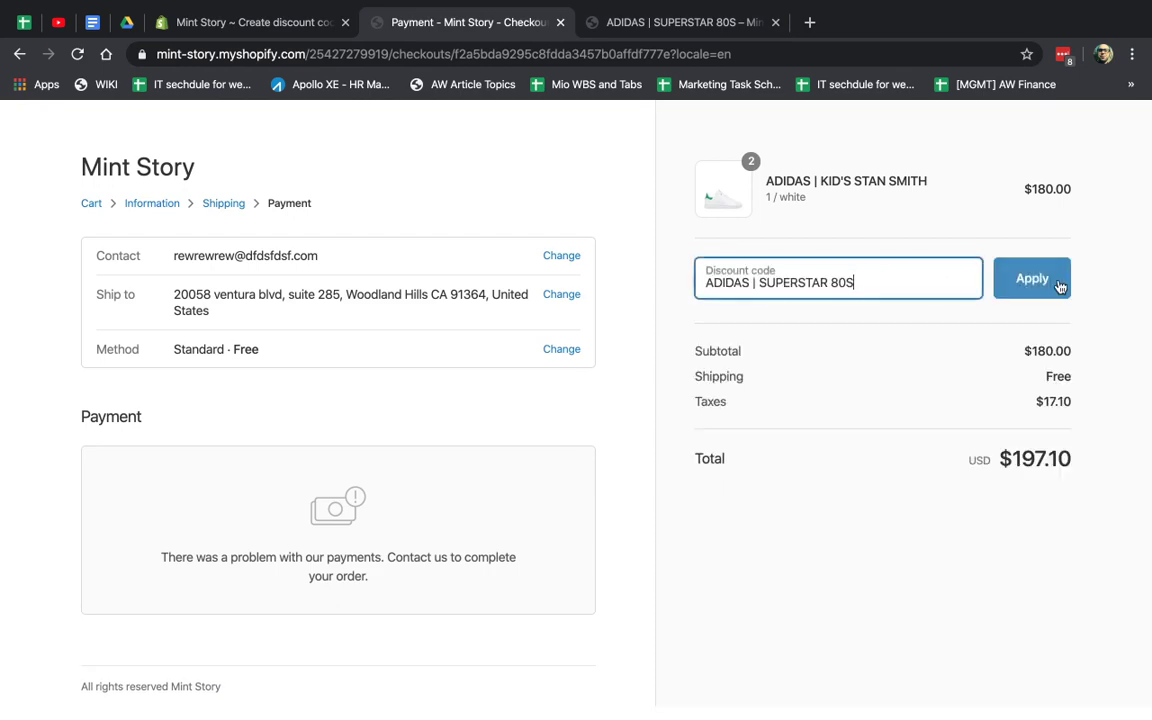
{"action": "left_click", "coordinate": [1032, 279]}
Copy buy2get1free from admin and apply it in the checkout discount field
{"action": "left_click", "coordinate": [255, 22]}
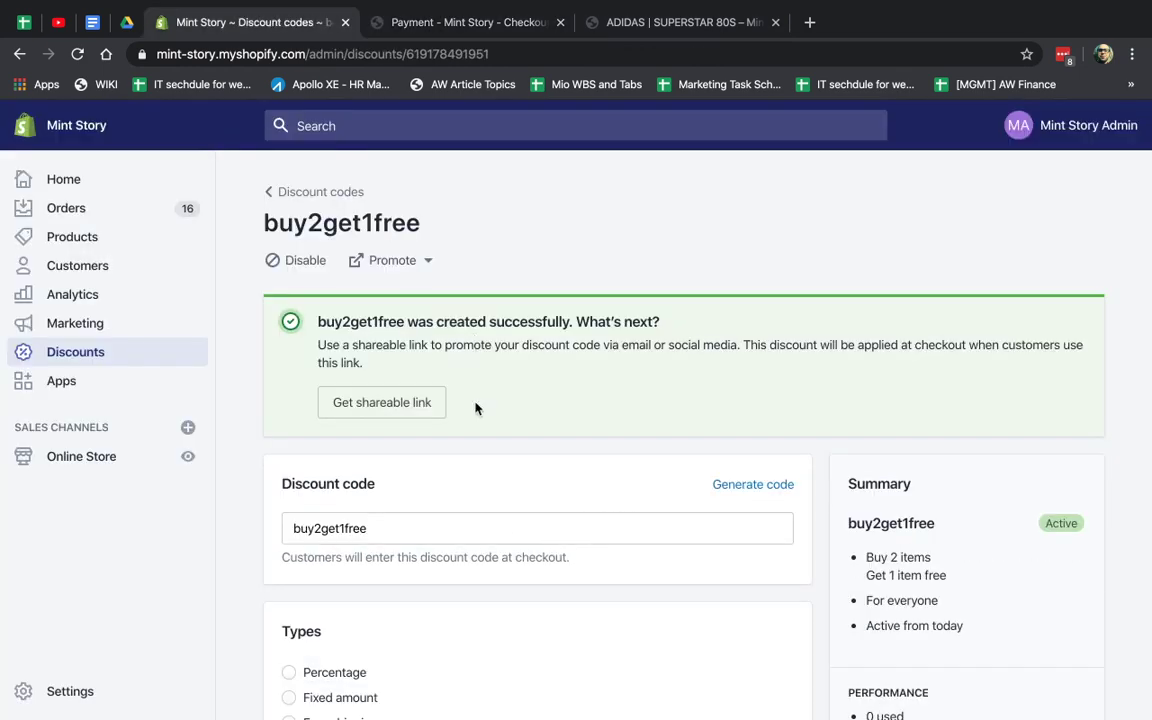
{"action": "double_click", "coordinate": [483, 523]}
{"action": "key", "text": "ctrl+c"}
{"action": "scroll", "coordinate": [483, 523], "scroll_direction": "down", "scroll_amount": 5}
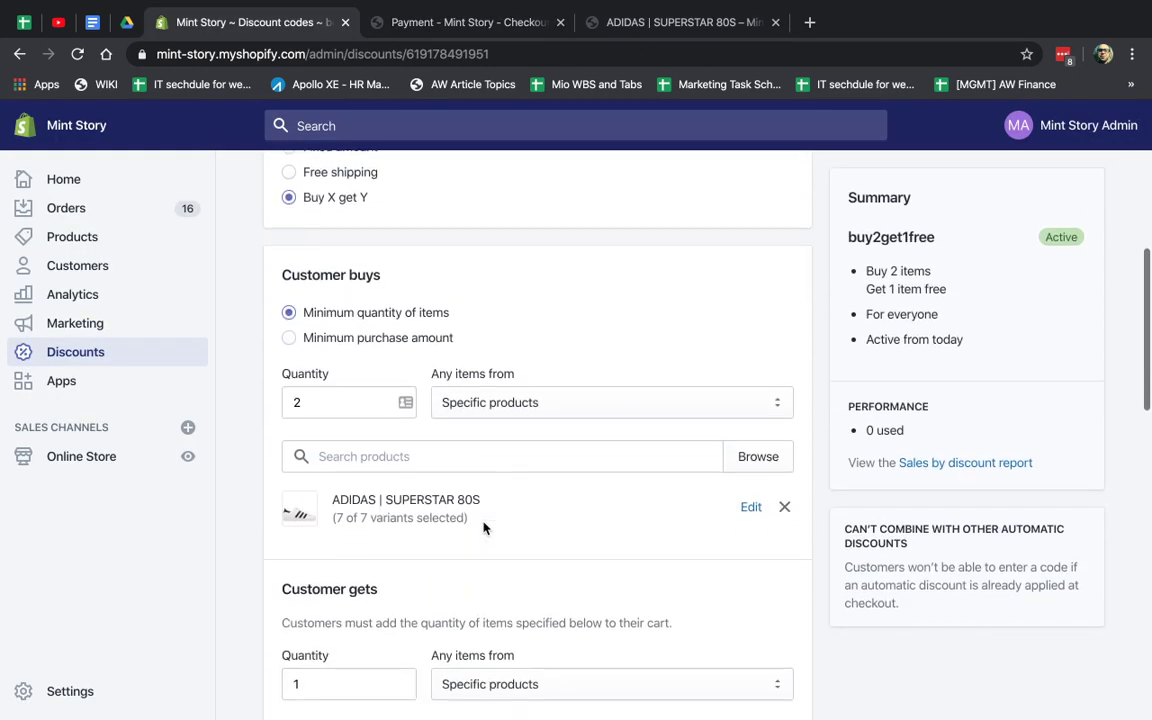
{"action": "scroll", "coordinate": [483, 528], "scroll_direction": "down", "scroll_amount": 1}
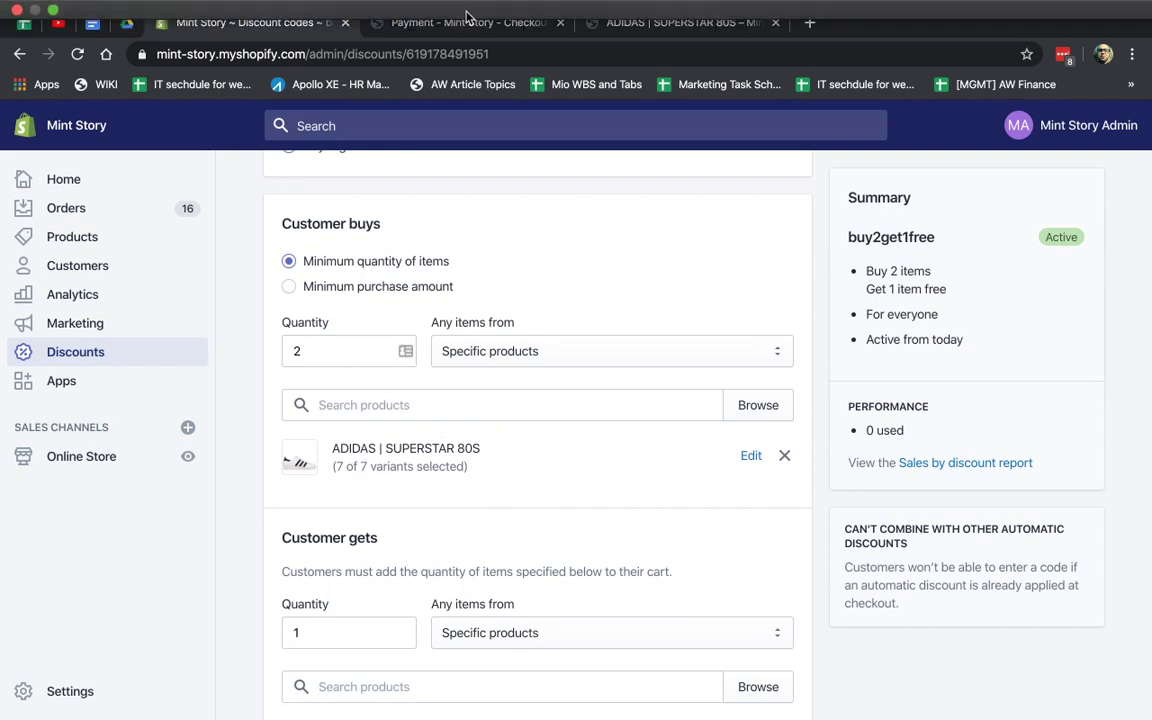
{"action": "left_click", "coordinate": [505, 22]}
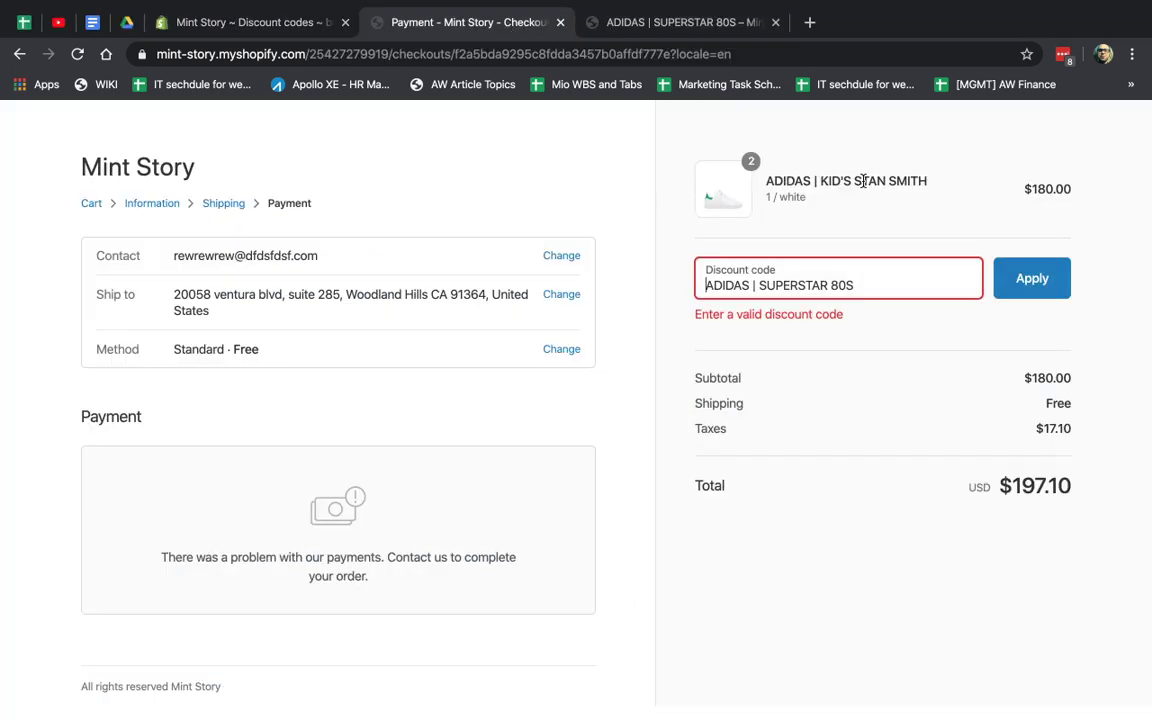
{"action": "key", "text": "ctrl+a"}
{"action": "key", "text": "ctrl+v"}
{"action": "left_click", "coordinate": [1031, 283]}
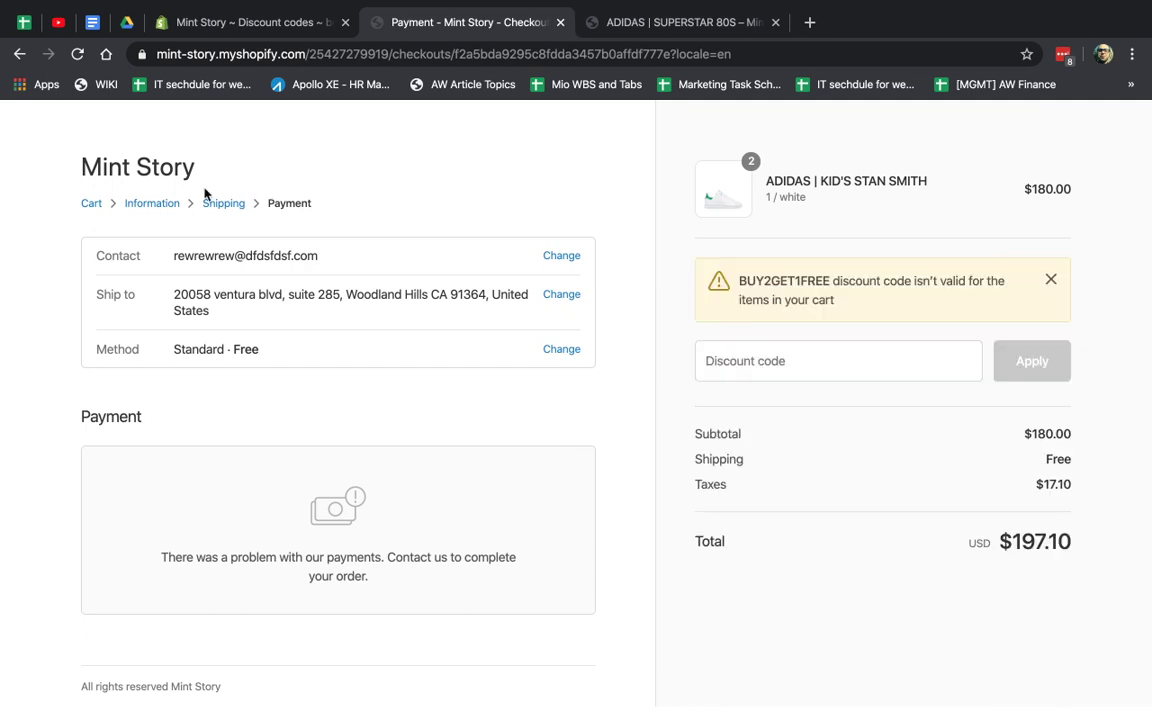
Clear the cart, removing the Superstar 80S and Kid's Stan Smith
{"action": "left_click", "coordinate": [640, 22]}
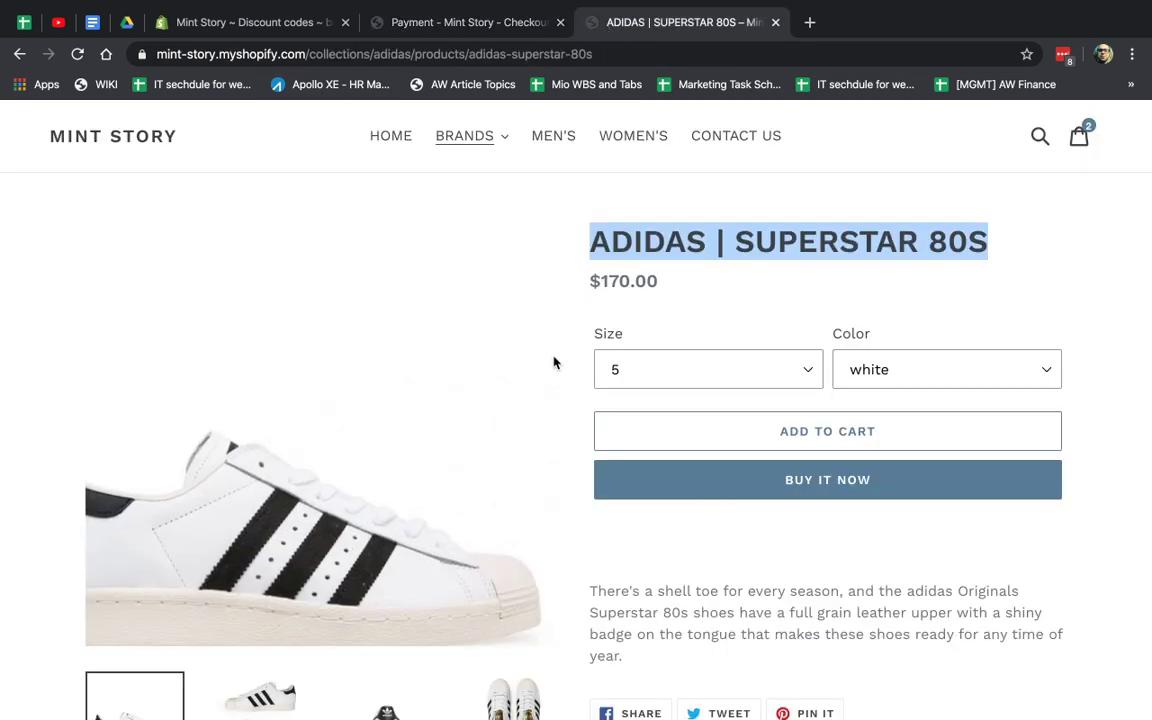
{"action": "left_click", "coordinate": [802, 450]}
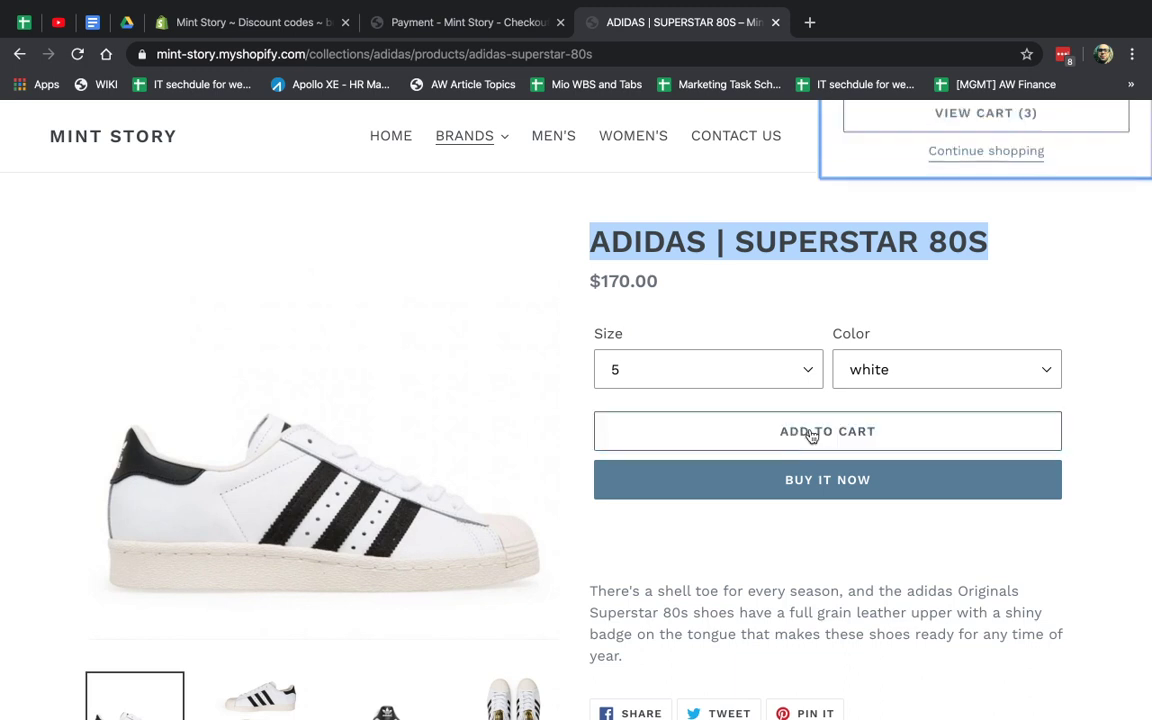
{"action": "left_click", "coordinate": [1007, 288]}
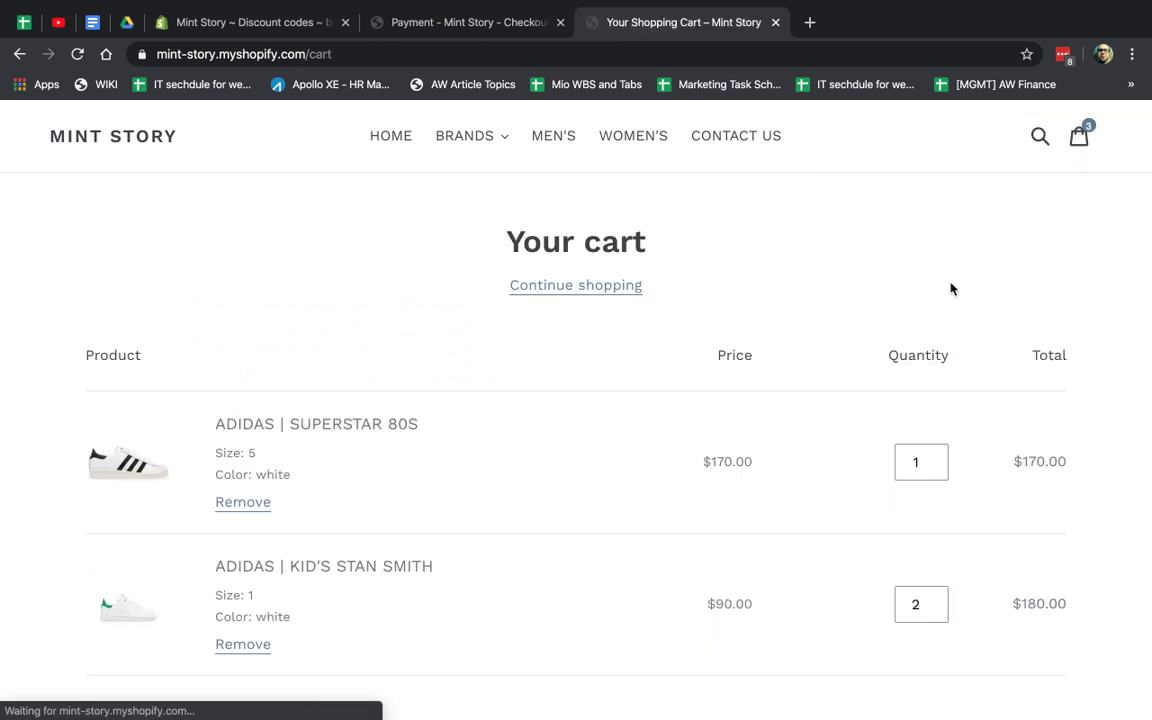
{"action": "double_click", "coordinate": [938, 465]}
{"action": "type", "text": "0"}
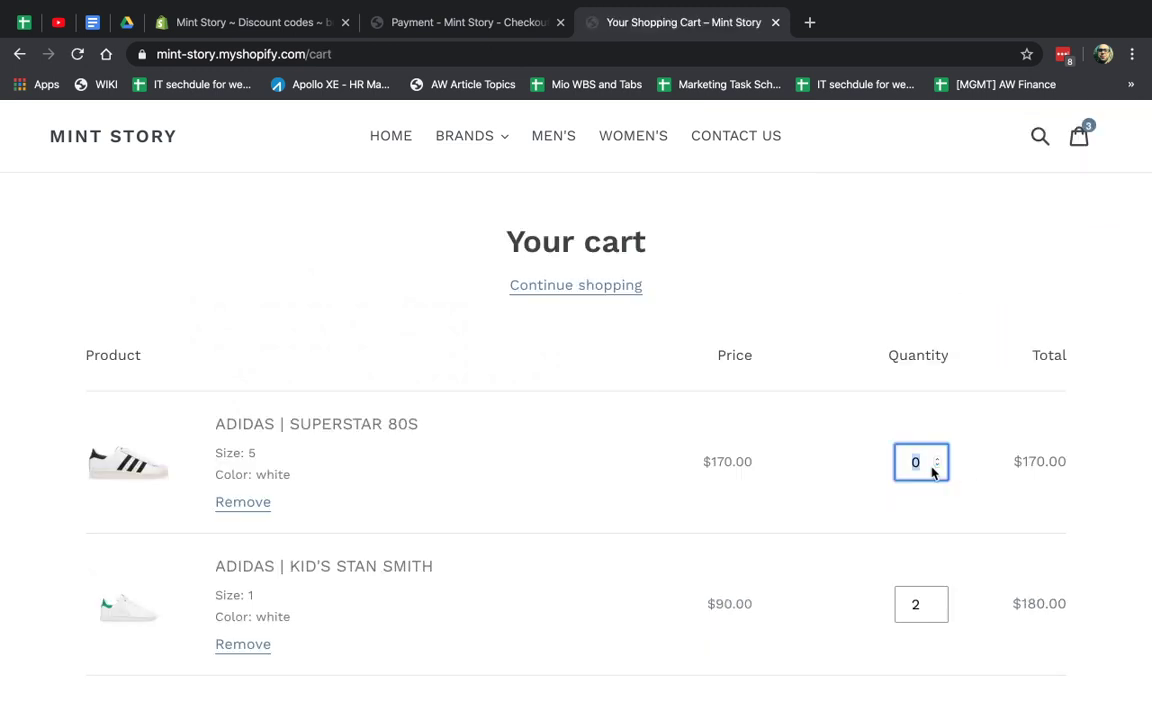
{"action": "key", "text": "Tab"}
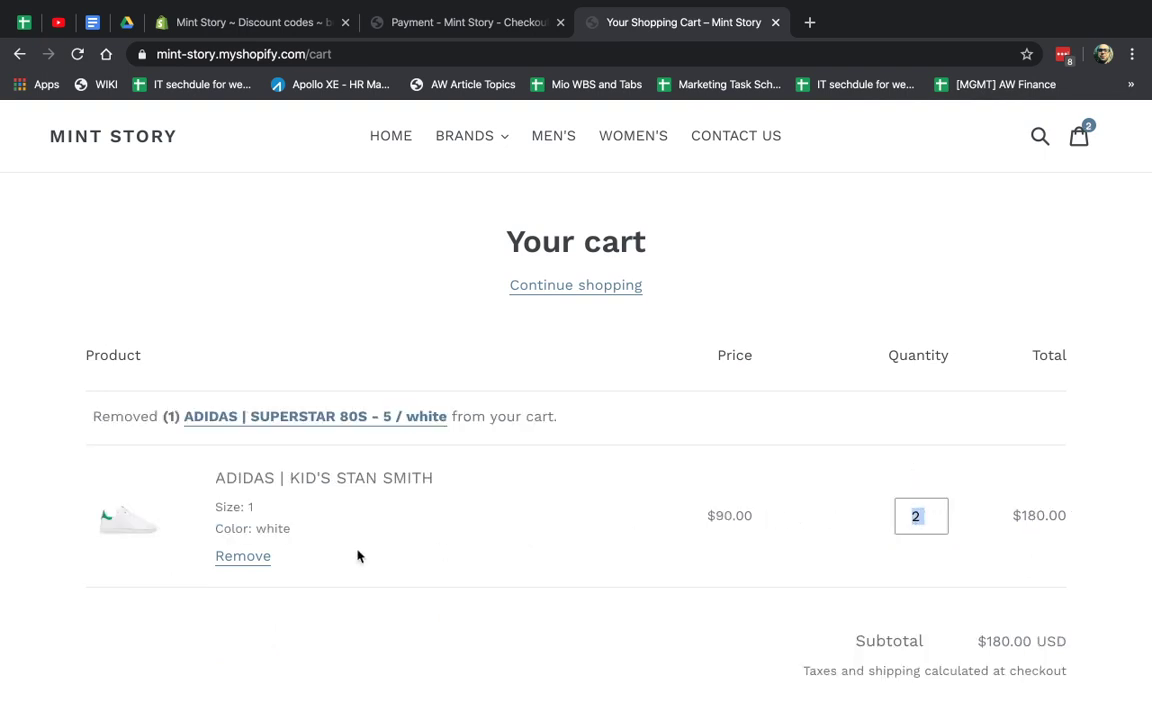
{"action": "left_click", "coordinate": [258, 557]}
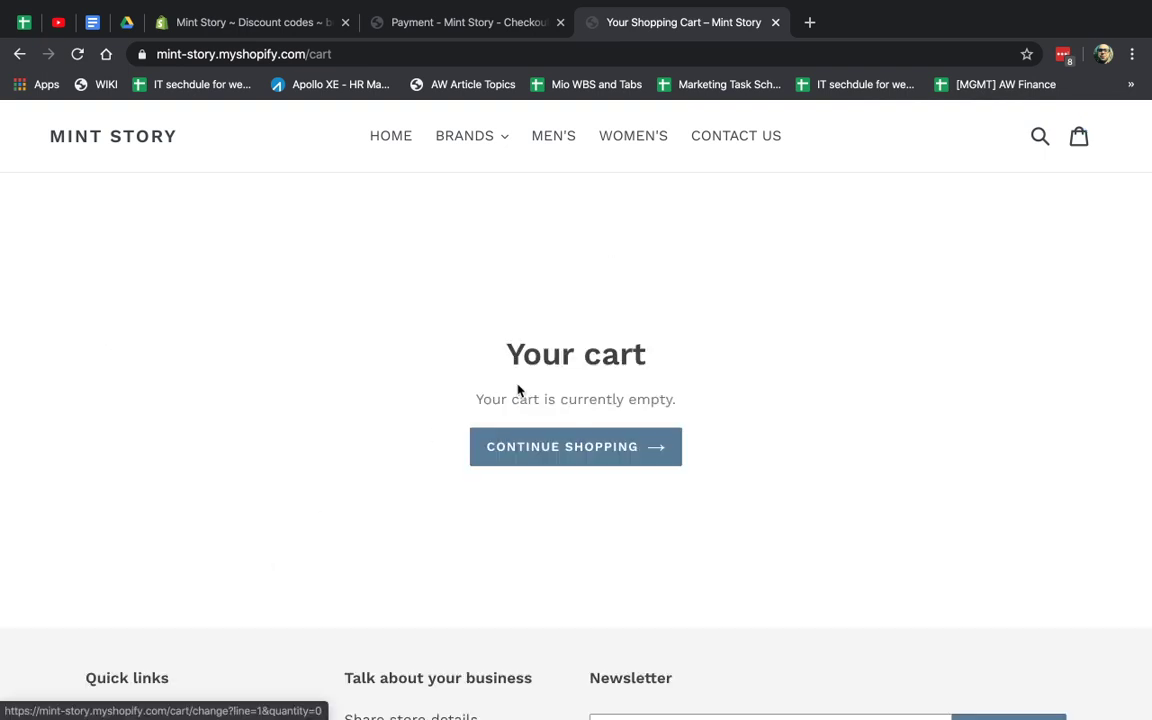
Add two Superstar 80S from the Adidas collection and check out, seeing the invalid-code warning
{"action": "left_click", "coordinate": [476, 142]}
{"action": "left_click", "coordinate": [483, 185]}
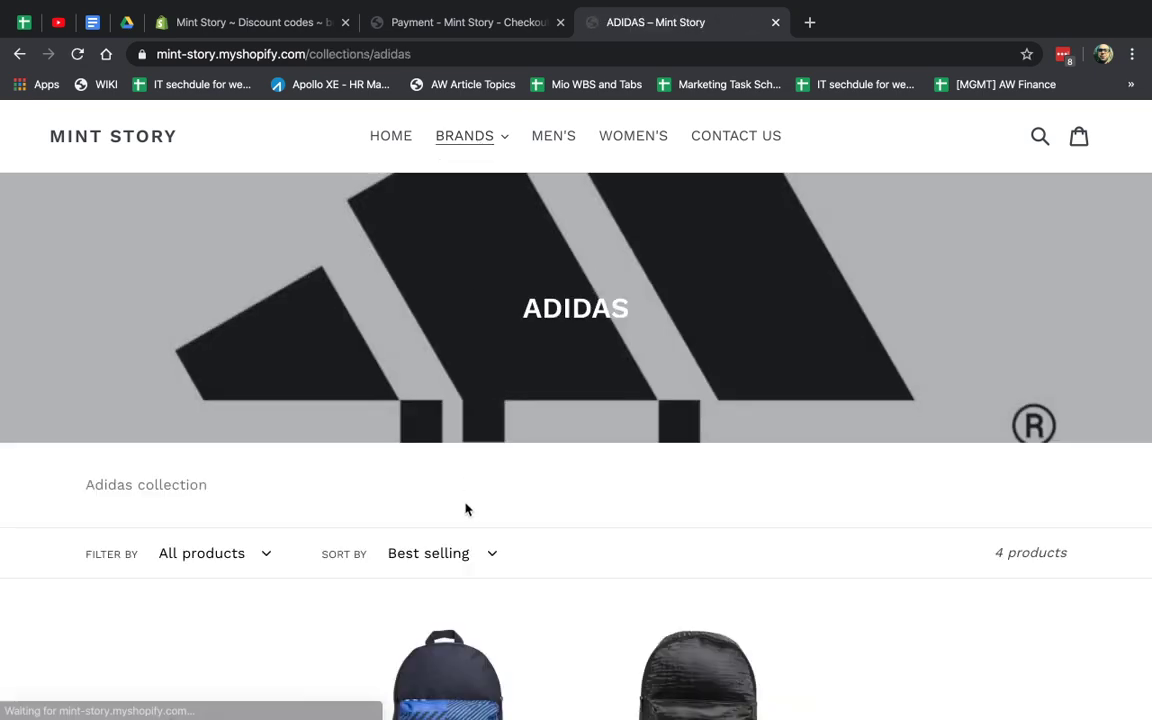
{"action": "scroll", "coordinate": [419, 478], "scroll_direction": "down", "scroll_amount": 5}
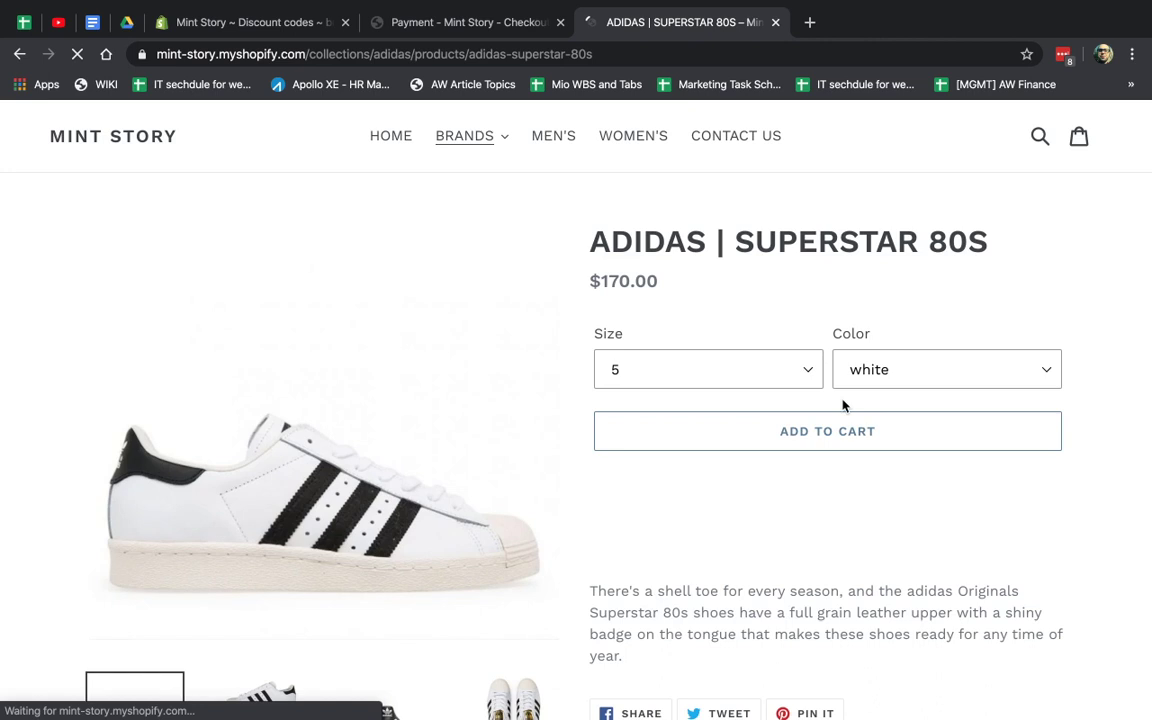
{"action": "left_click", "coordinate": [835, 436]}
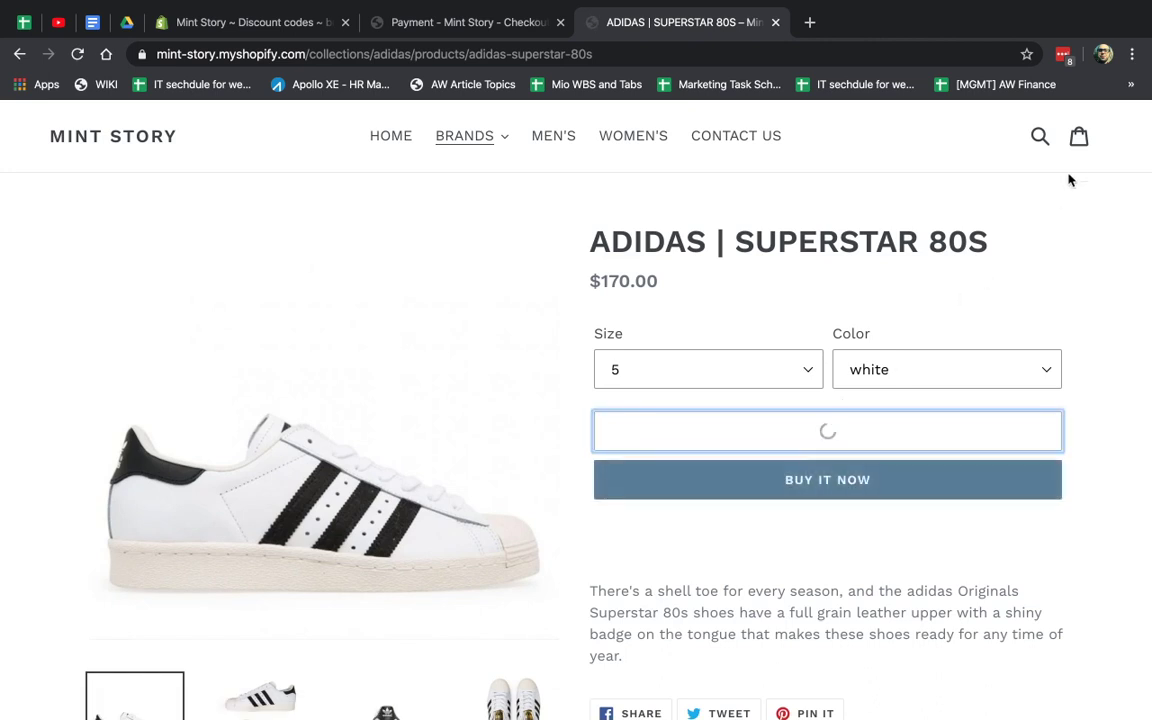
{"action": "left_click", "coordinate": [970, 282]}
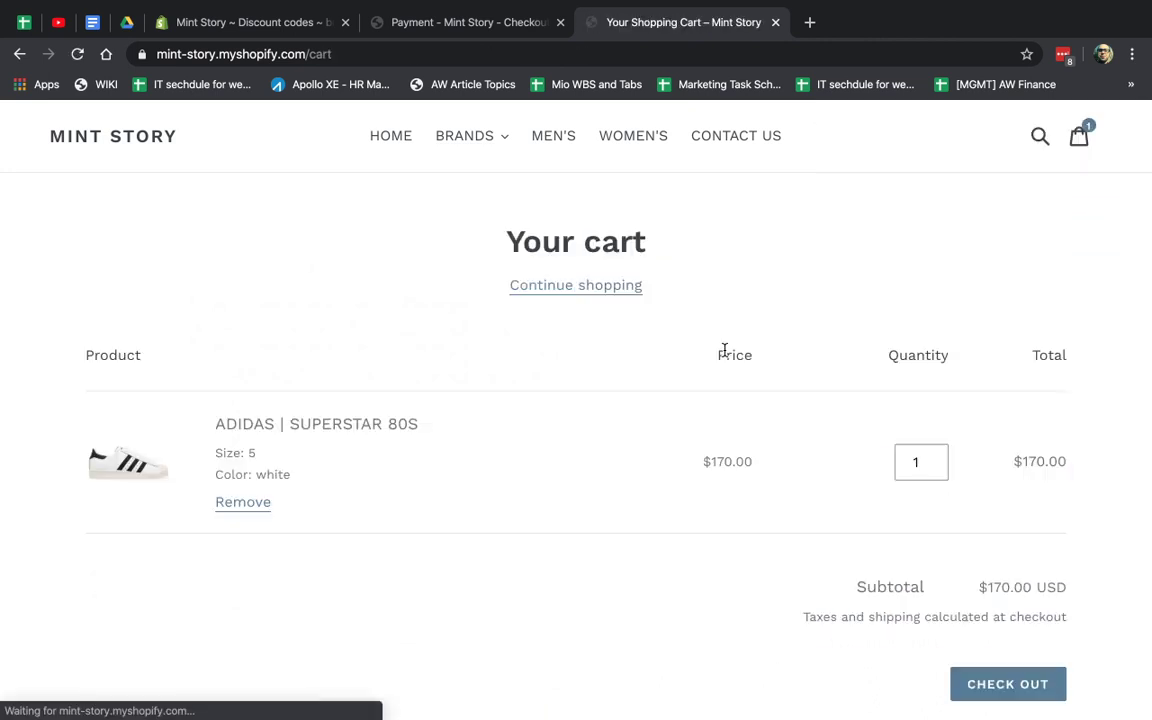
{"action": "left_click", "coordinate": [939, 457]}
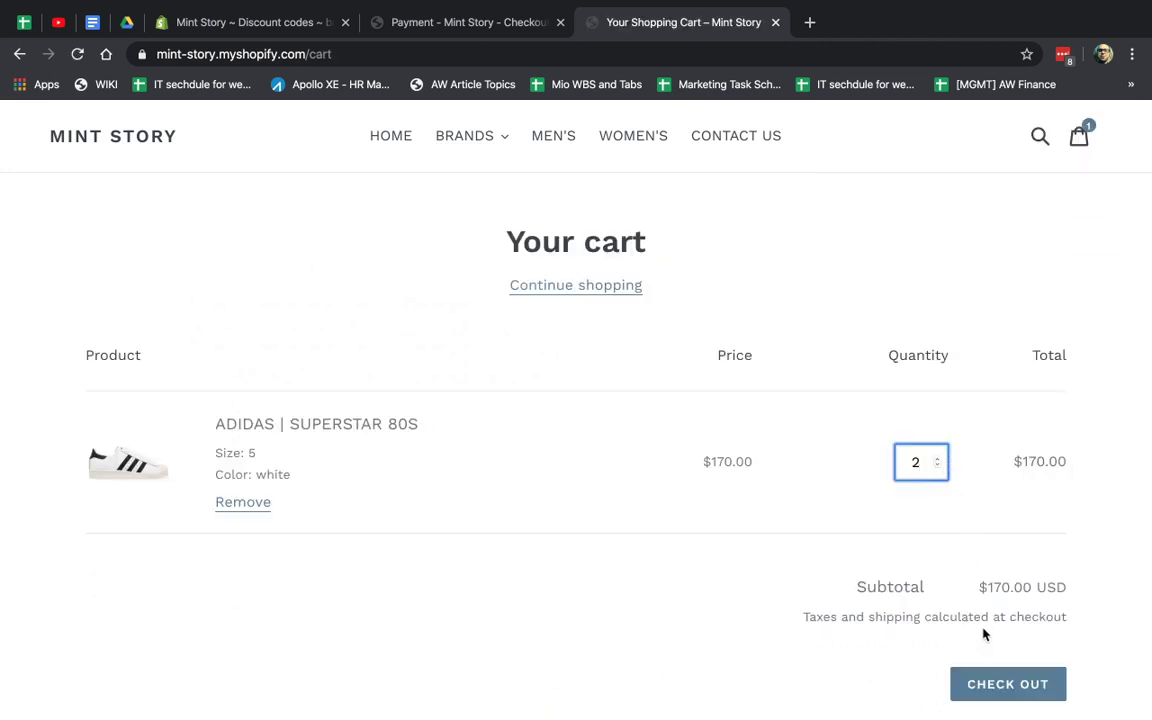
{"action": "left_click", "coordinate": [975, 668]}
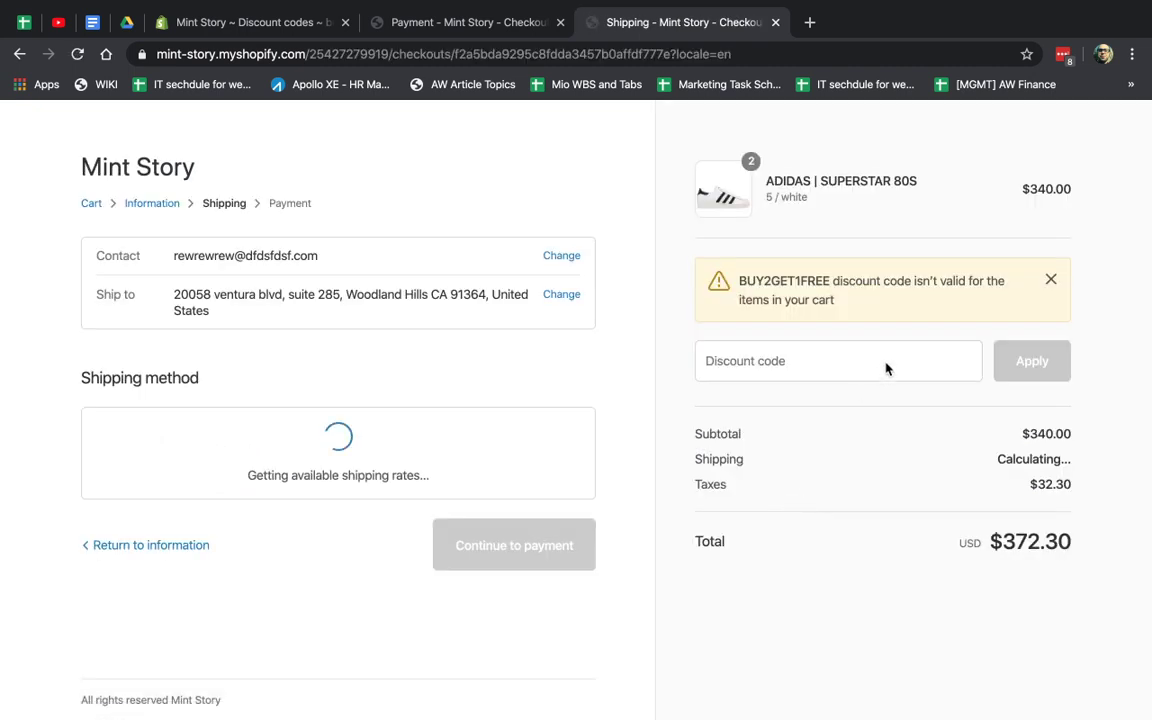
{"action": "left_click_drag", "start_coordinate": [774, 281], "coordinate": [897, 307]}
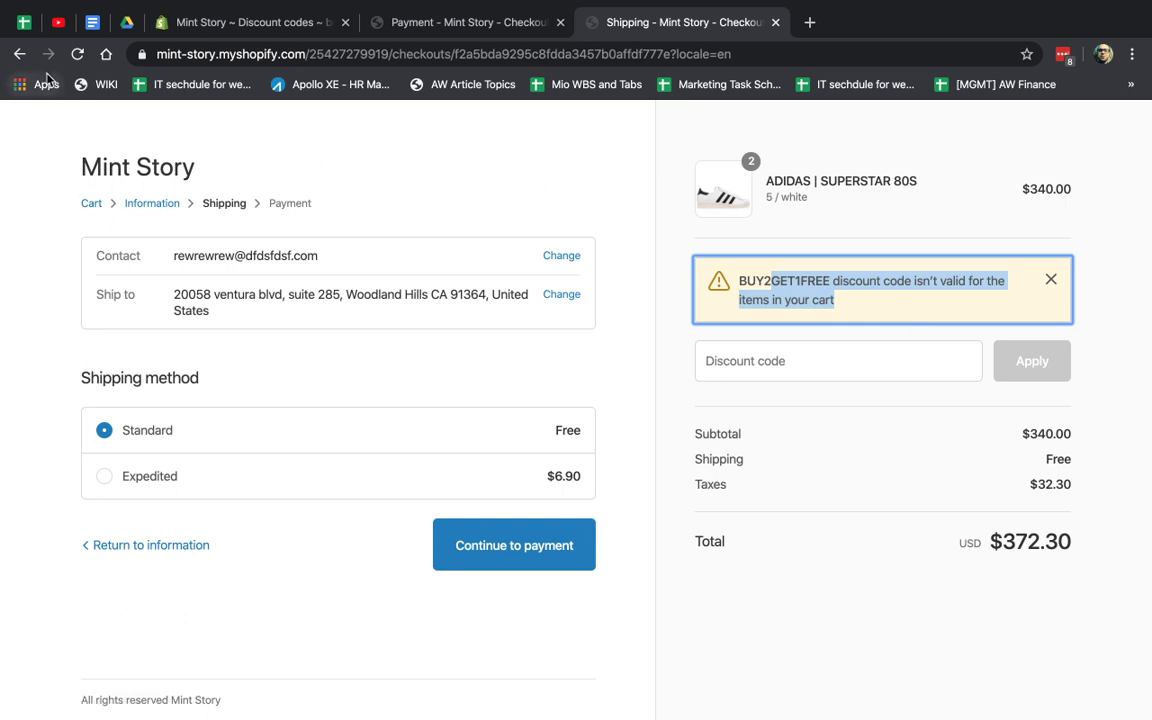
Raise the cart to three Superstar 80S, confirm one is free, and return to admin
{"action": "left_click", "coordinate": [92, 204]}
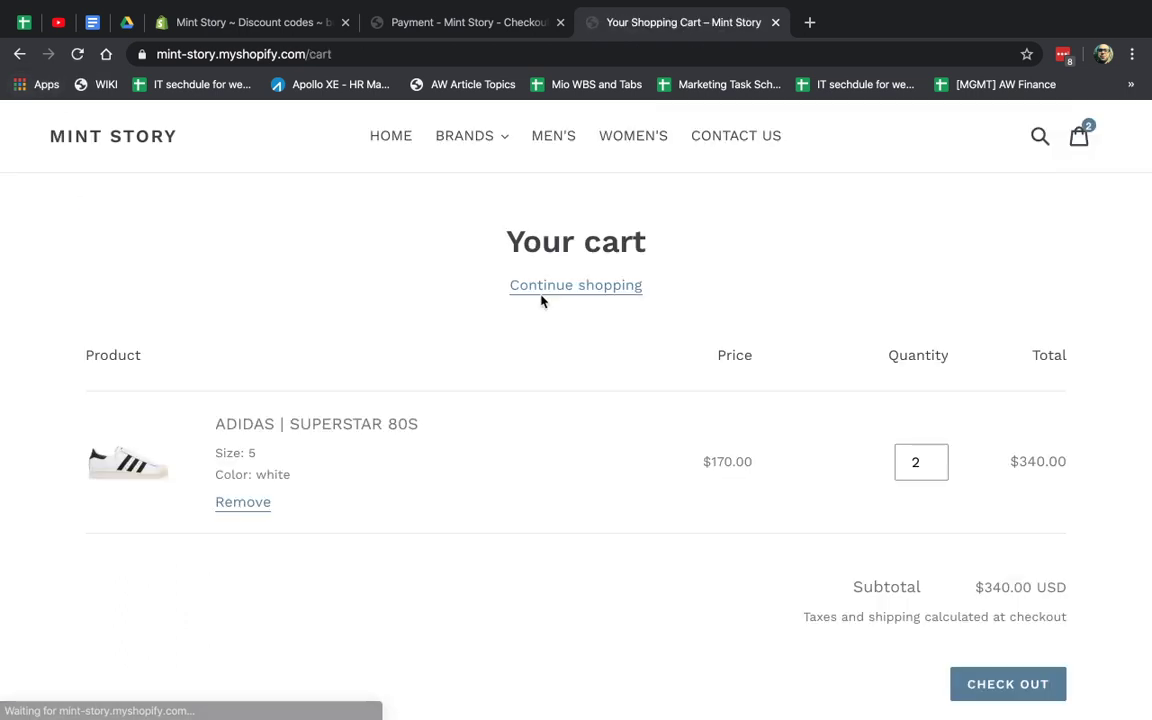
{"action": "left_click", "coordinate": [938, 460]}
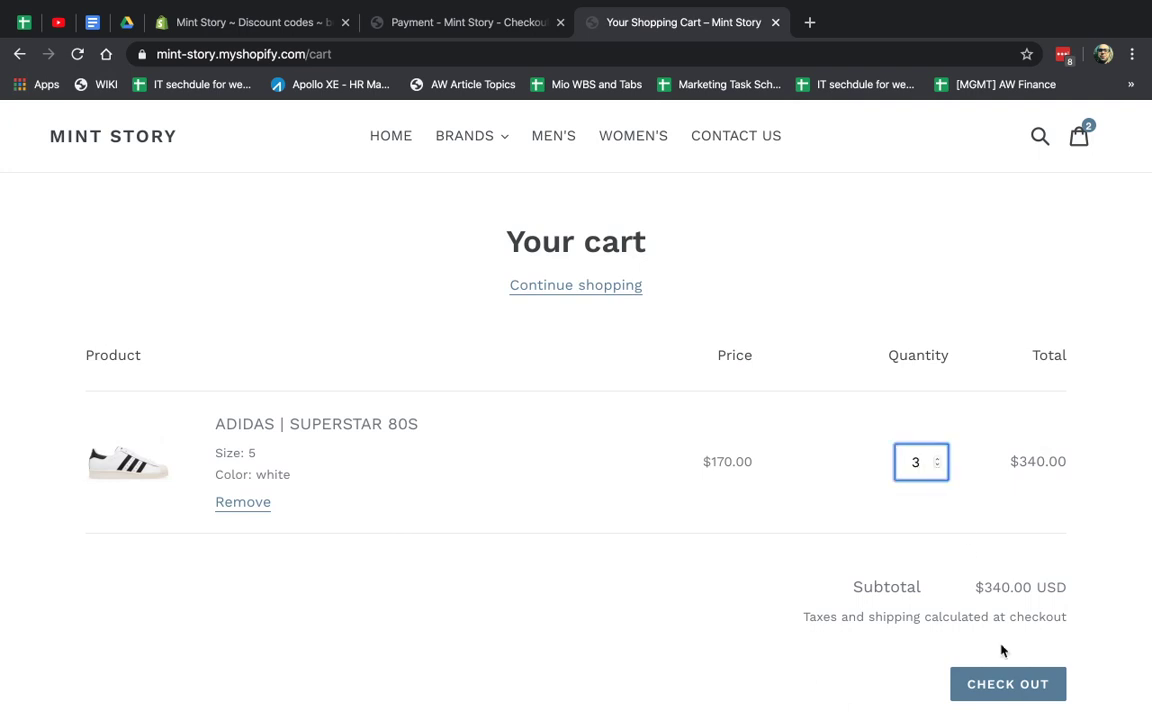
{"action": "left_click", "coordinate": [1003, 682]}
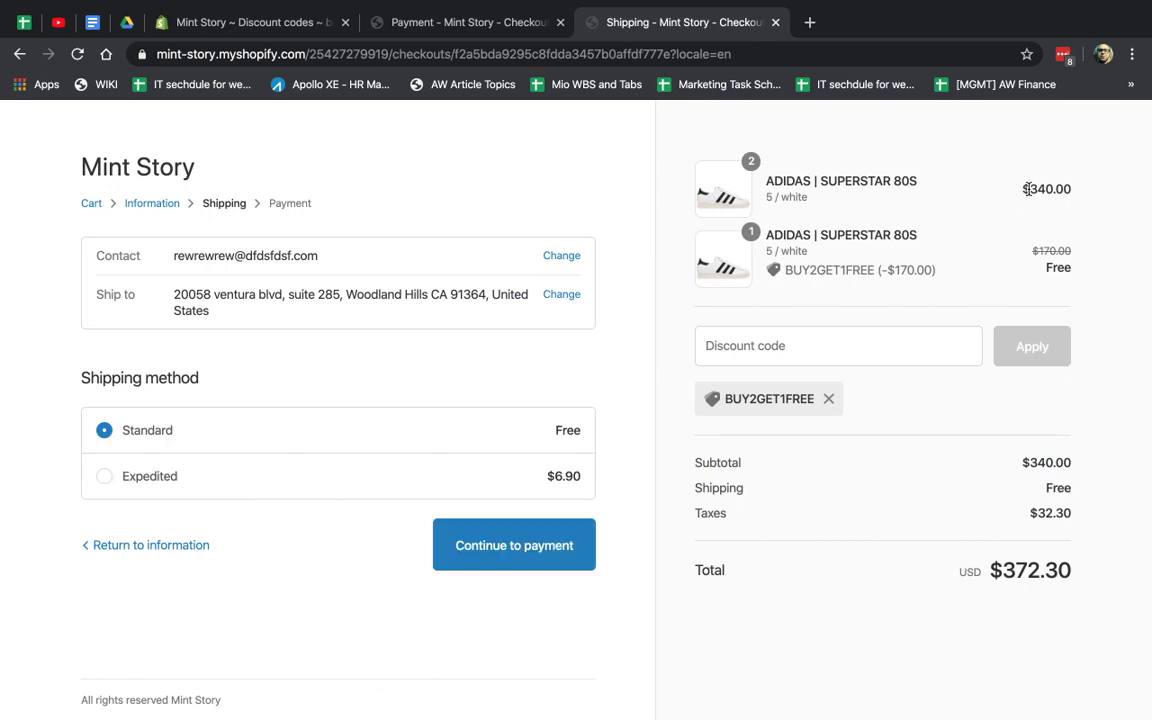
{"action": "left_click_drag", "start_coordinate": [1023, 189], "coordinate": [1071, 189]}
{"action": "left_click", "coordinate": [1122, 455]}
{"action": "left_click_drag", "start_coordinate": [772, 240], "coordinate": [708, 175]}
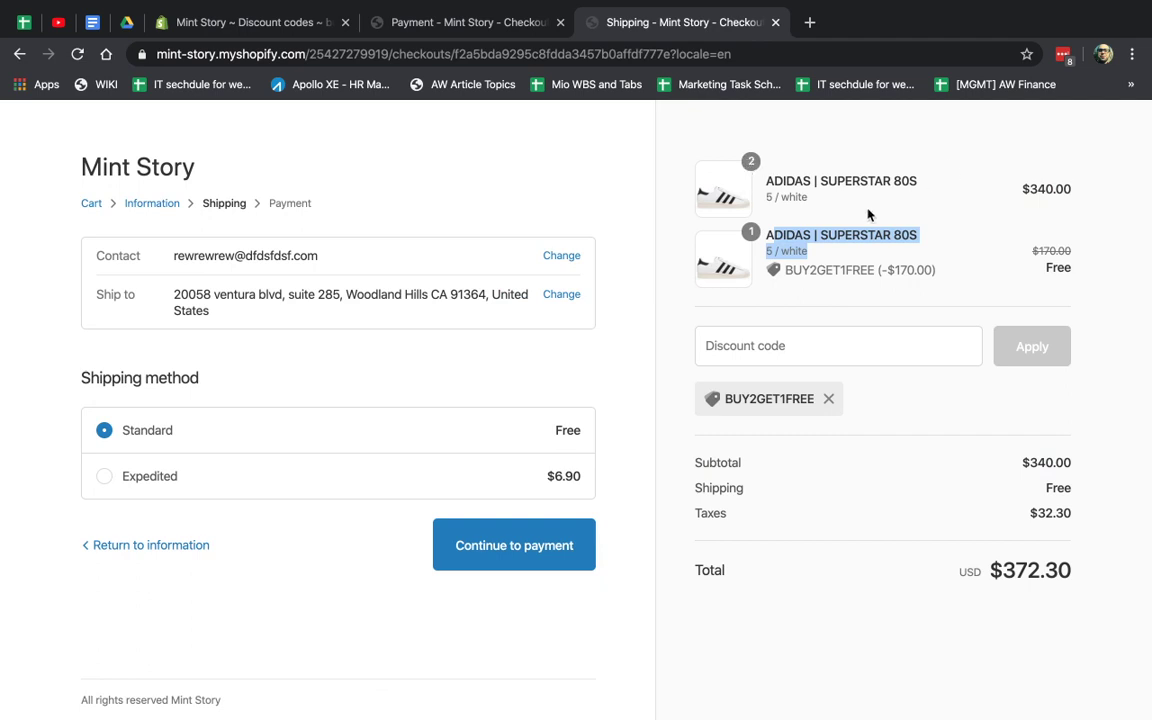
{"action": "left_click", "coordinate": [907, 476]}
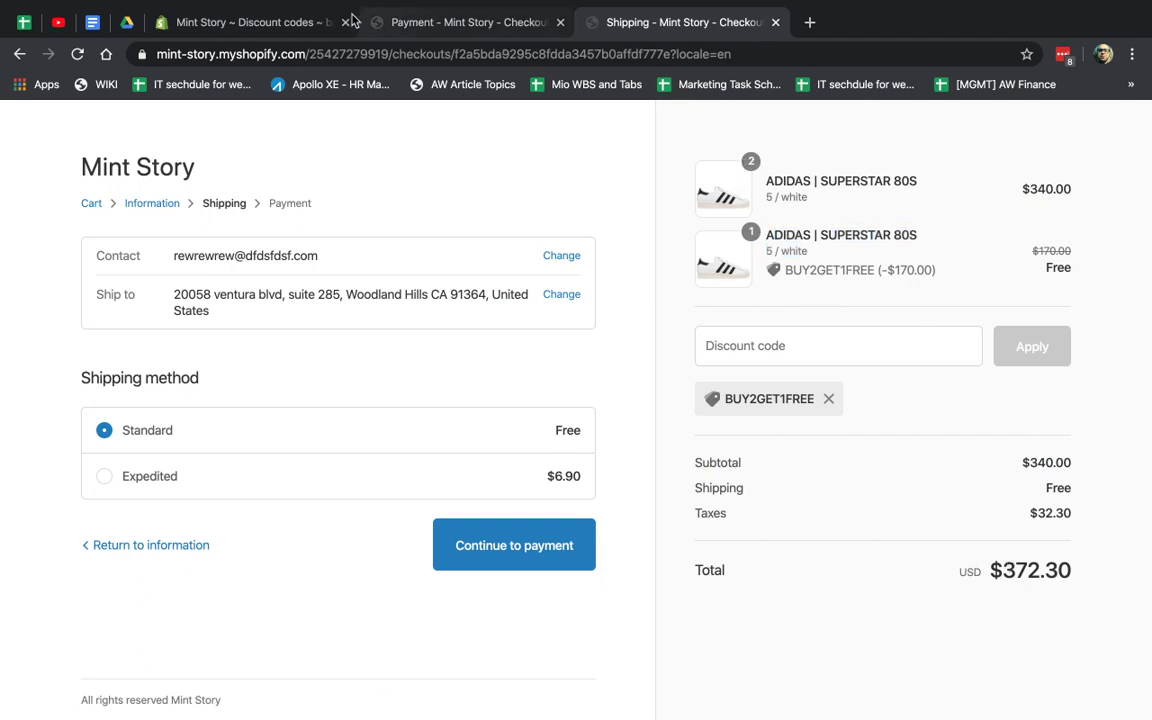
{"action": "left_click", "coordinate": [287, 16]}
Disable the buy2get1free discount code
{"action": "scroll", "coordinate": [624, 404], "scroll_direction": "down", "scroll_amount": 3}
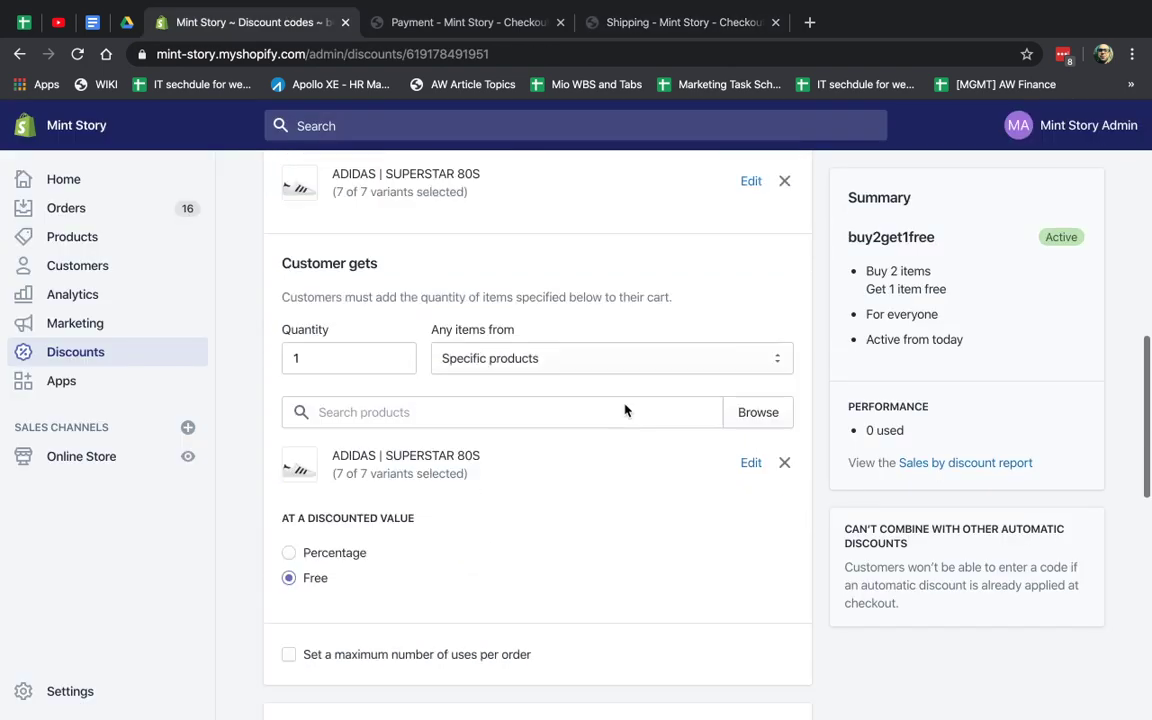
{"action": "scroll", "coordinate": [622, 406], "scroll_direction": "up", "scroll_amount": 15}
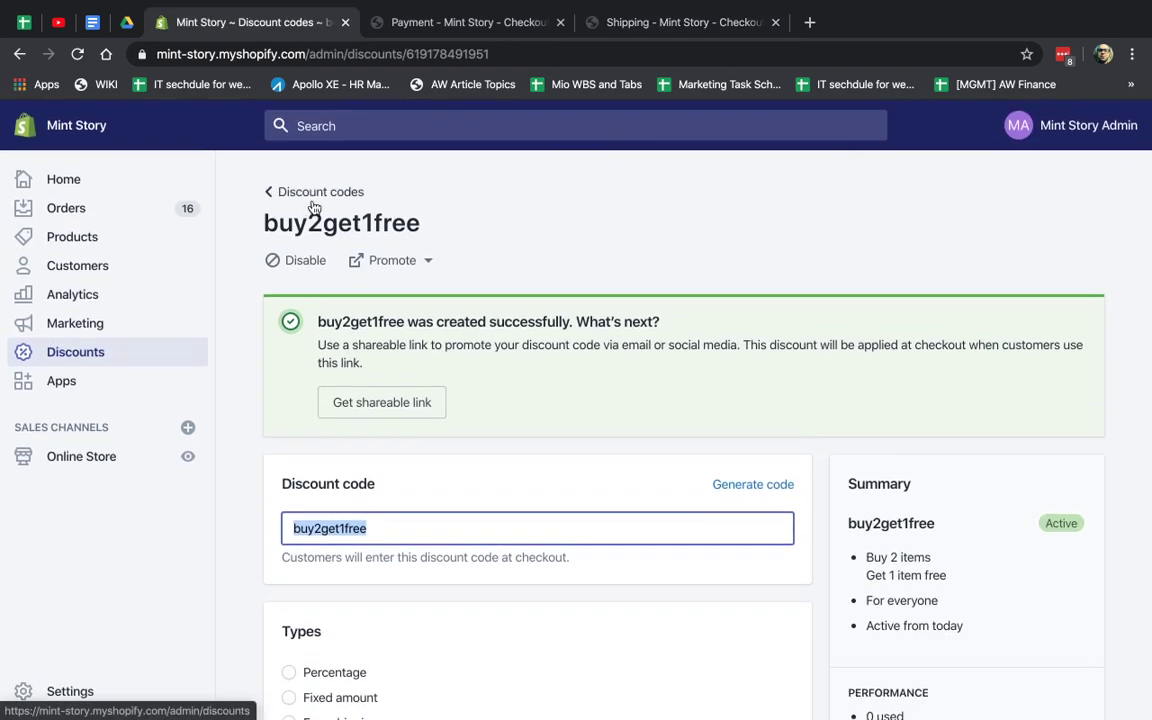
{"action": "left_click", "coordinate": [295, 260]}
{"action": "left_click", "coordinate": [803, 470]}
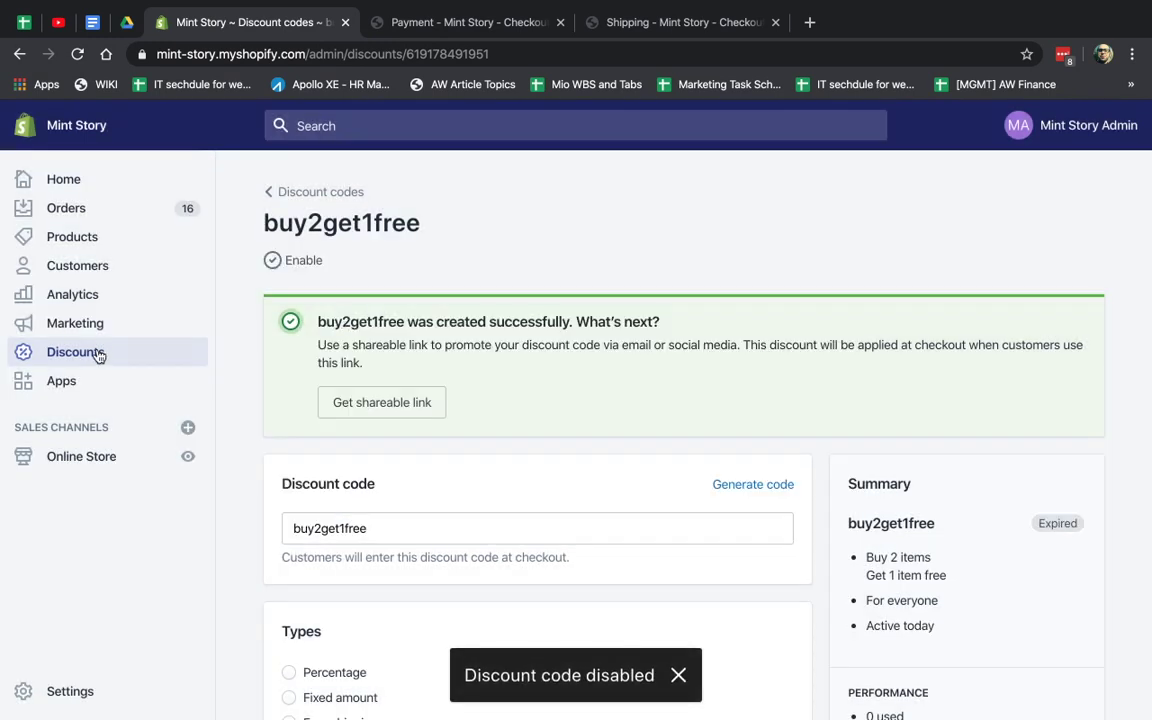
Open Automatic discounts and start a new automatic discount form
{"action": "left_click", "coordinate": [98, 354]}
{"action": "left_click", "coordinate": [445, 293]}
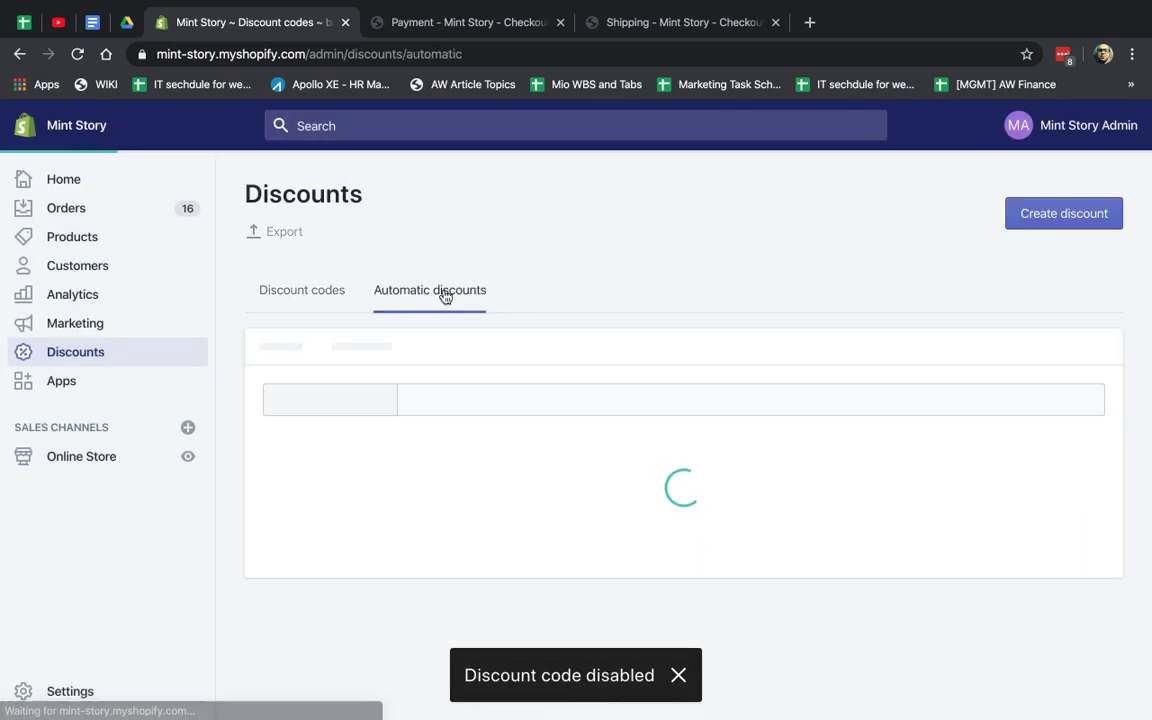
{"action": "scroll", "coordinate": [714, 447], "scroll_direction": "down", "scroll_amount": 2}
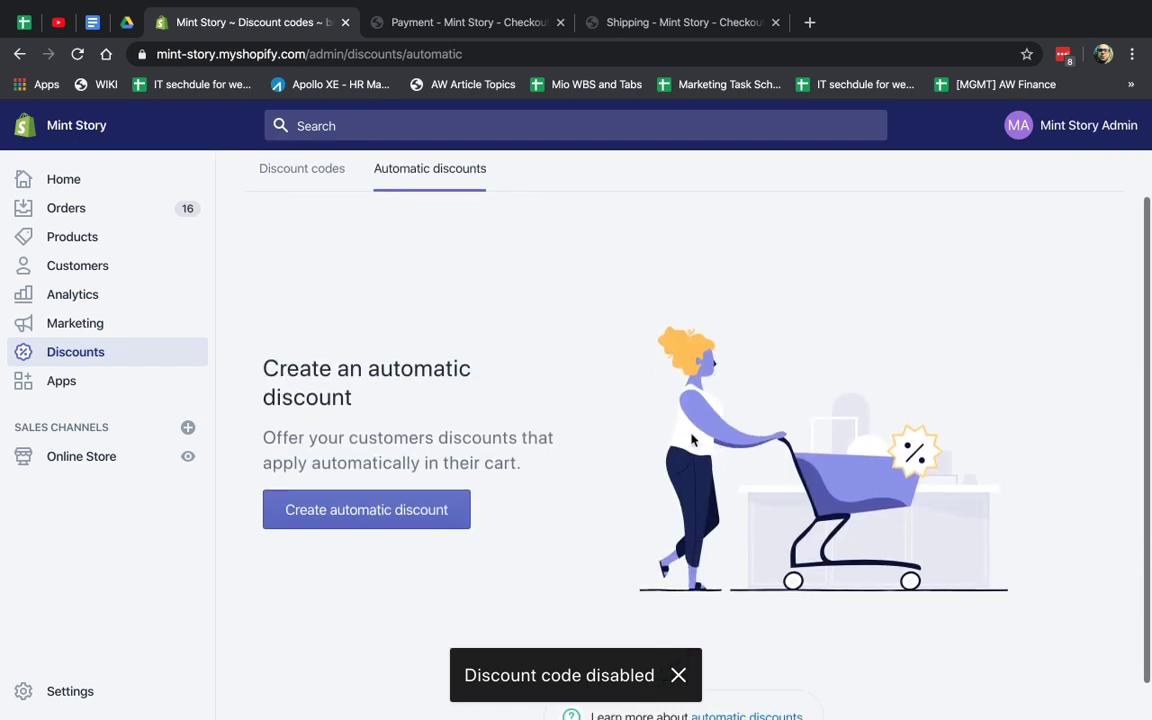
{"action": "left_click", "coordinate": [401, 508]}
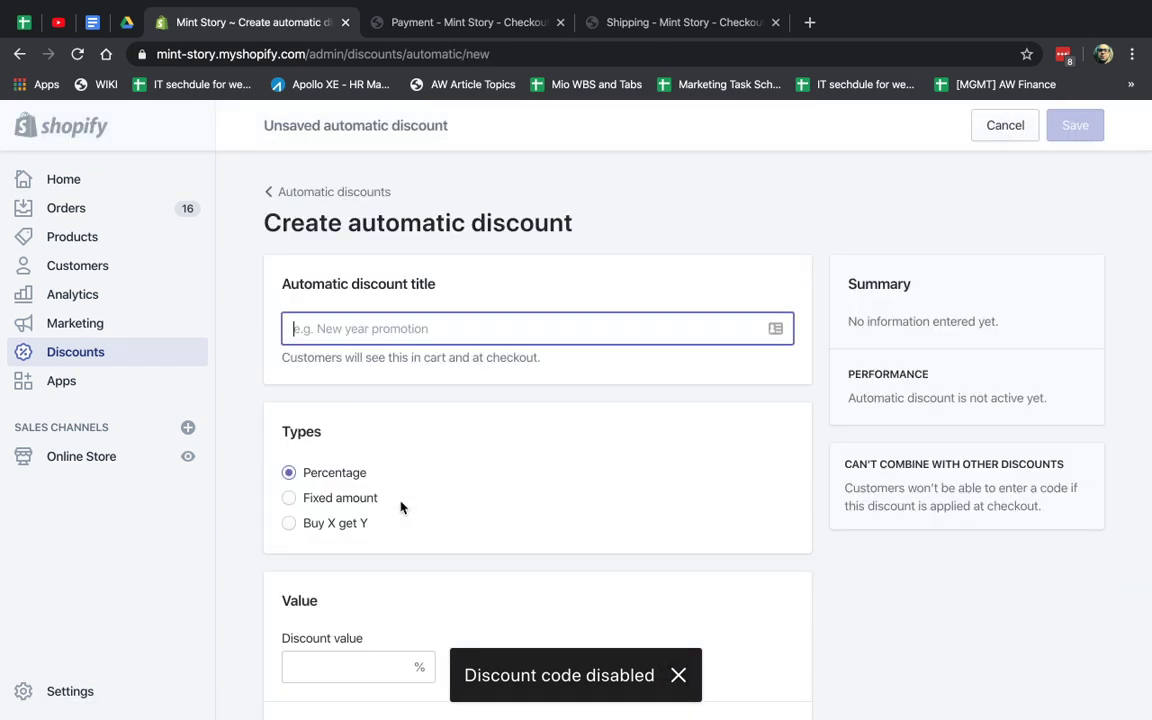
{"action": "scroll", "coordinate": [463, 525], "scroll_direction": "down", "scroll_amount": 1}
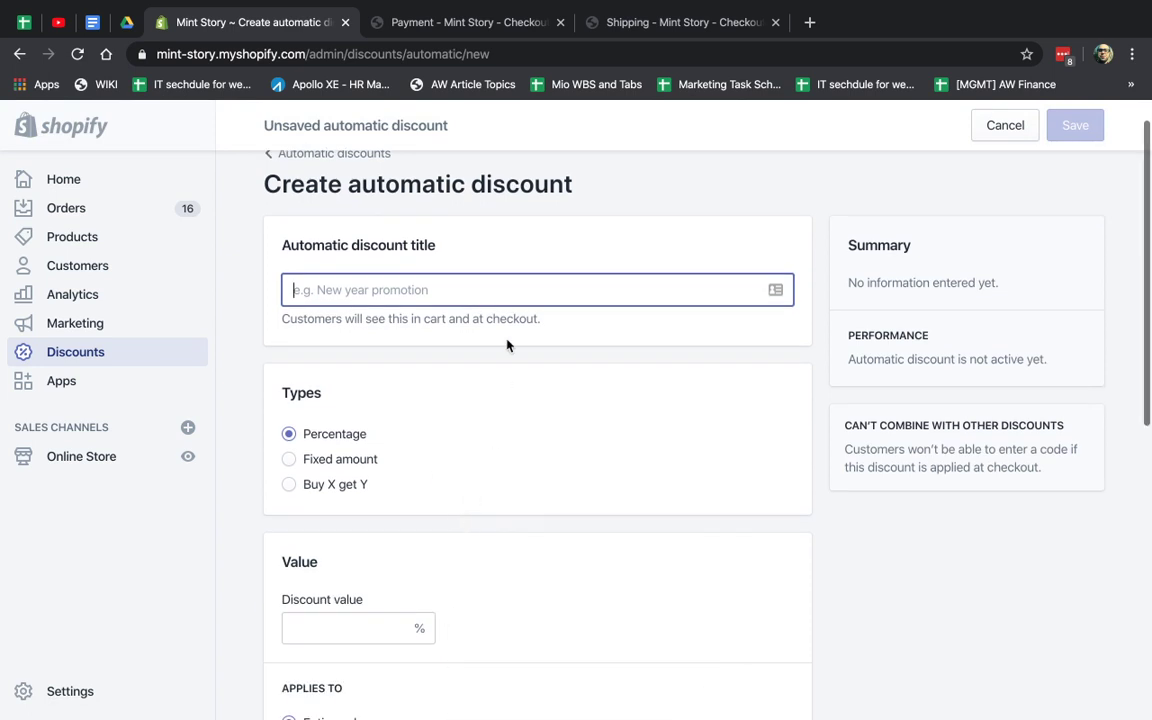
{"action": "scroll", "coordinate": [545, 327], "scroll_direction": "down", "scroll_amount": 6}
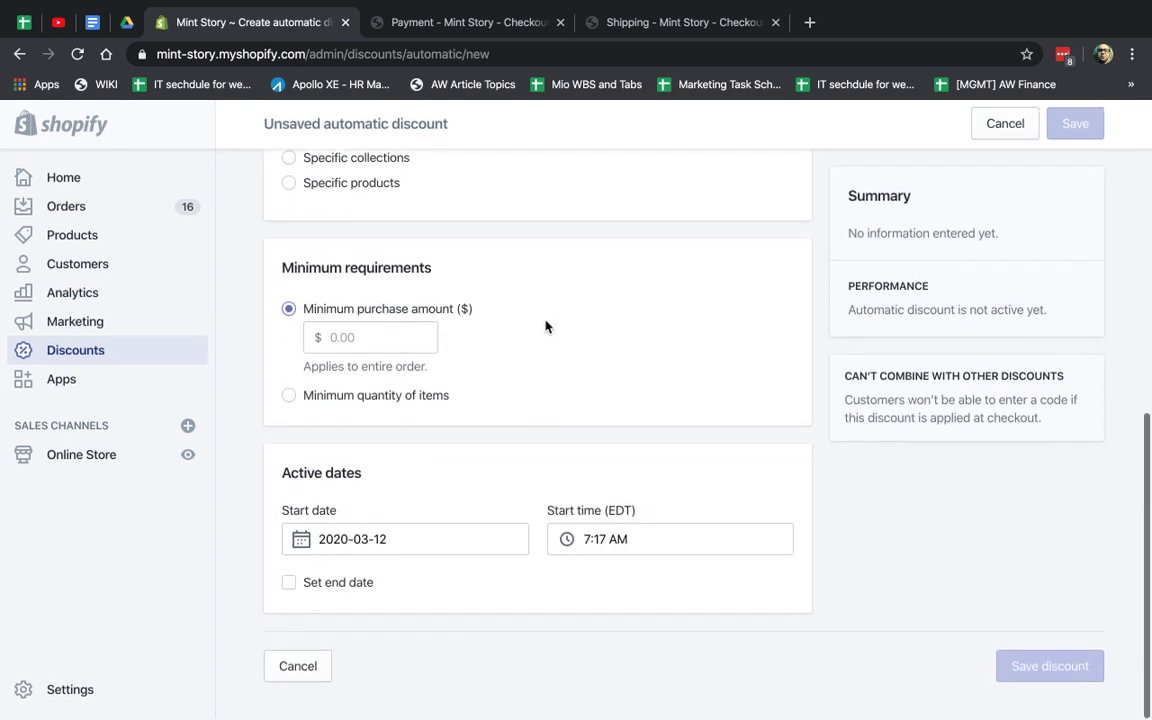
{"action": "scroll", "coordinate": [545, 327], "scroll_direction": "up", "scroll_amount": 6}
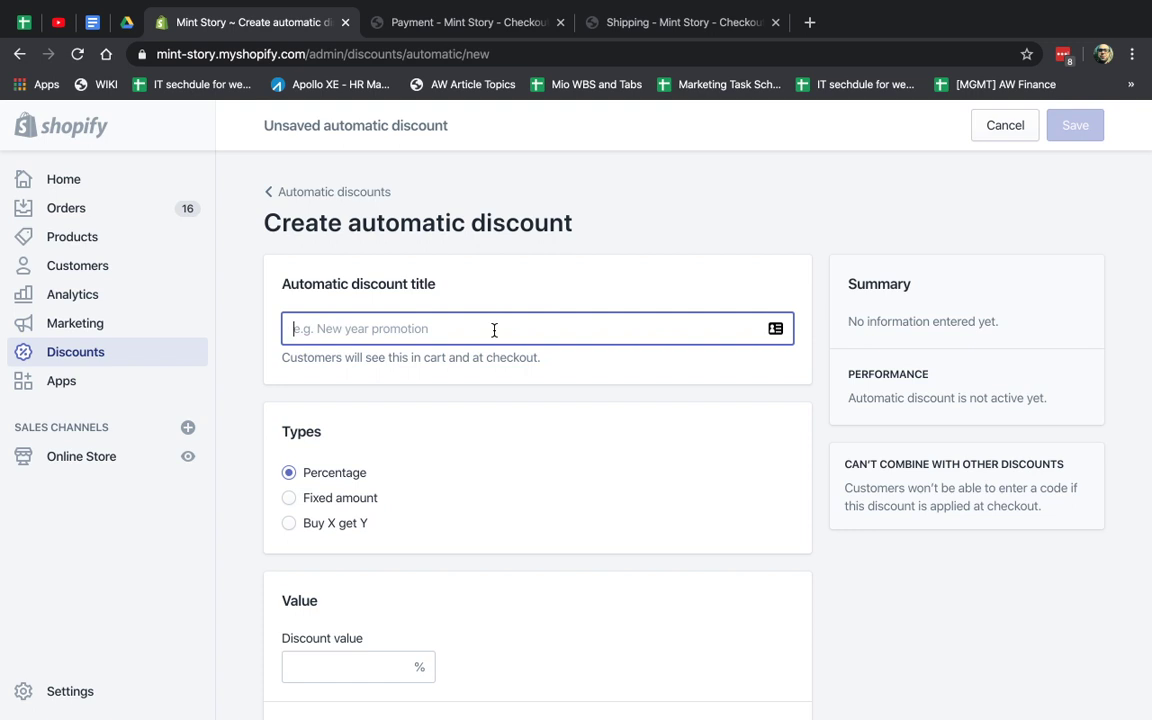
Make the automatic discount a fixed-amount type titled get100
{"action": "left_click", "coordinate": [358, 505]}
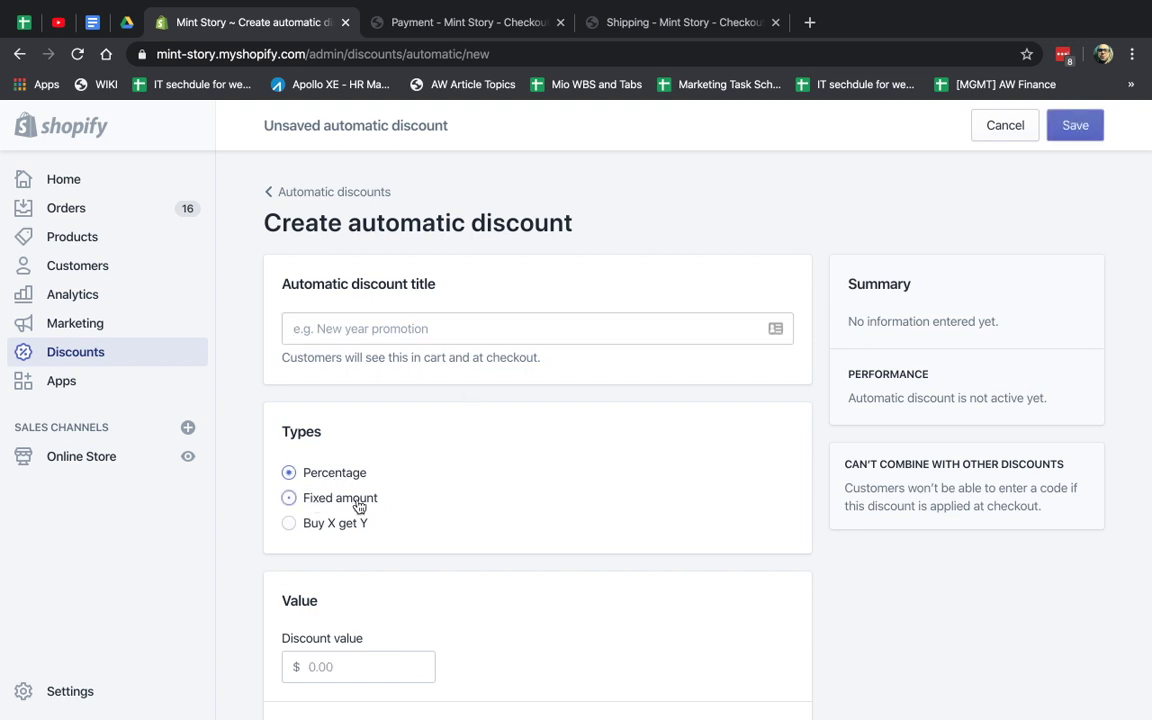
{"action": "left_click", "coordinate": [320, 535]}
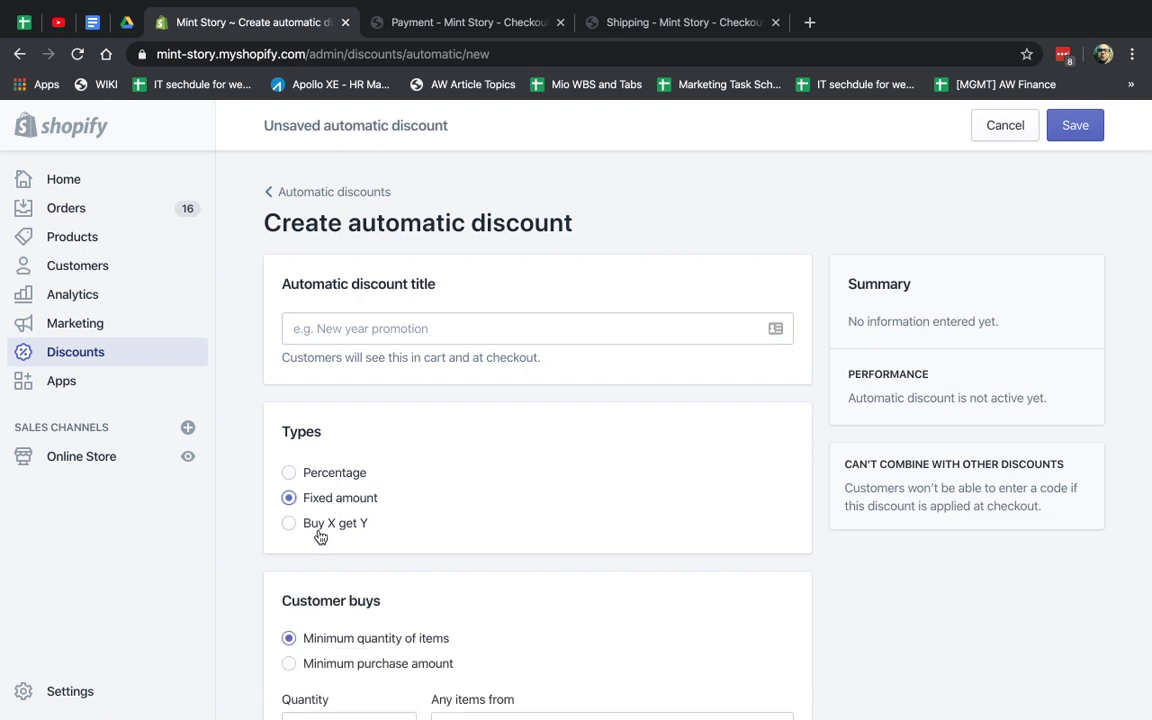
{"action": "left_click", "coordinate": [340, 475]}
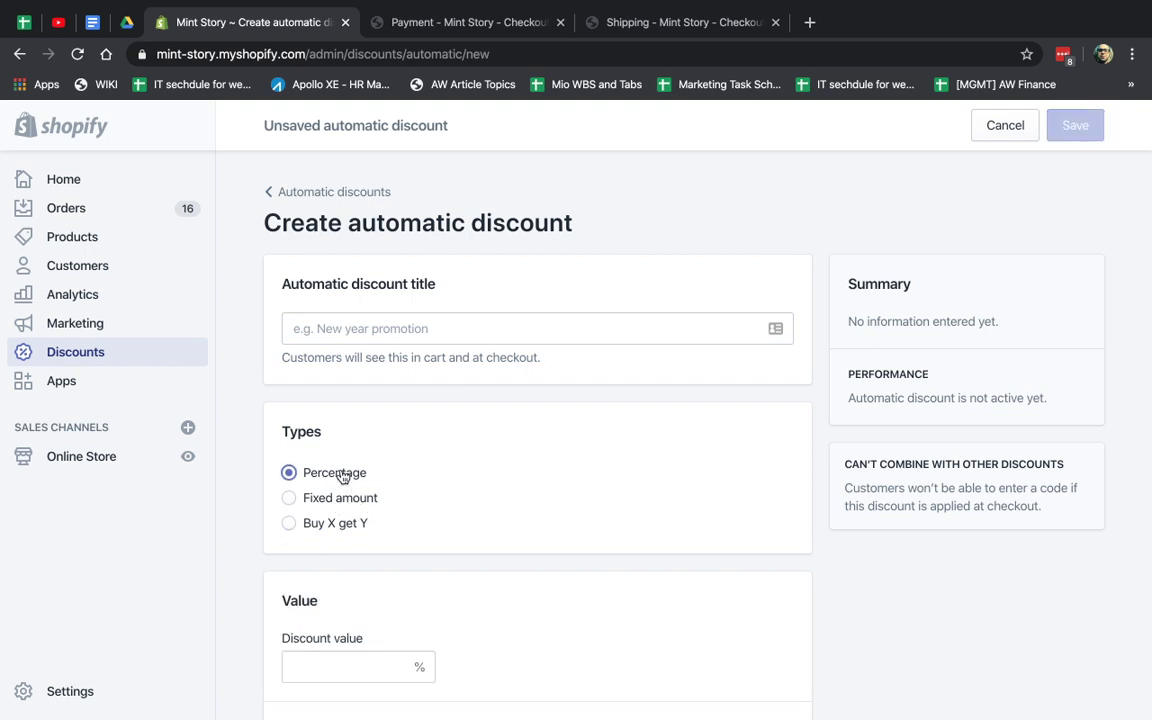
{"action": "left_click", "coordinate": [345, 500]}
{"action": "scroll", "coordinate": [452, 530], "scroll_direction": "down", "scroll_amount": 1}
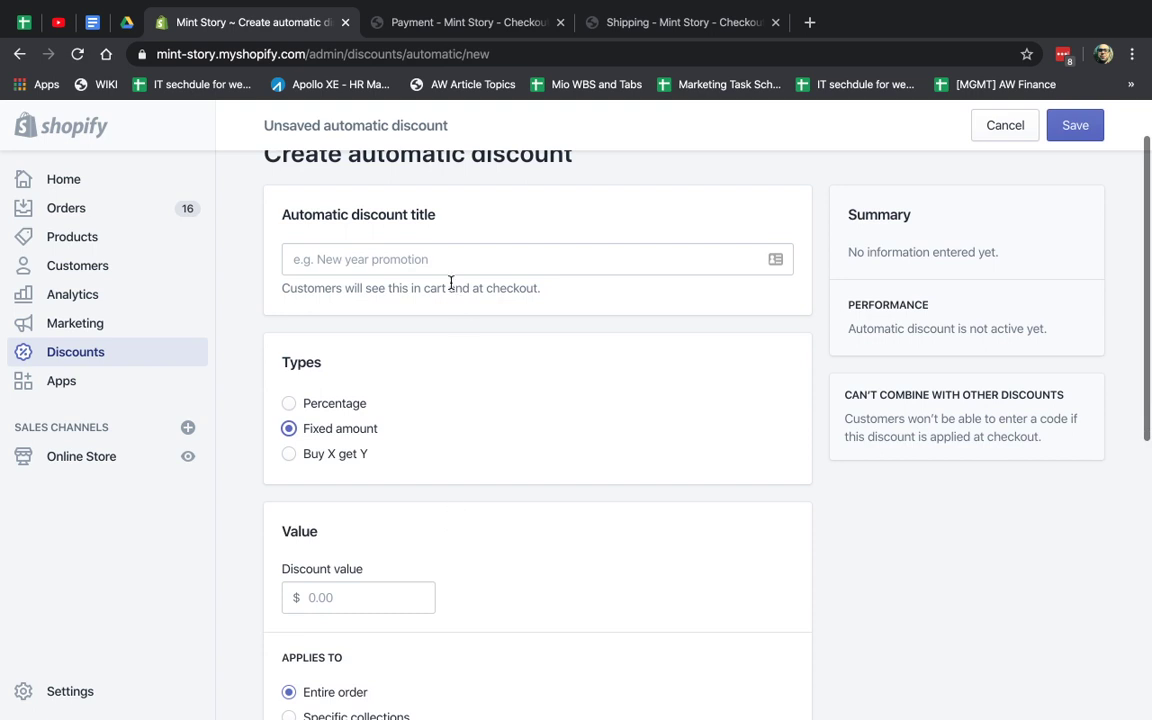
{"action": "left_click", "coordinate": [448, 265]}
{"action": "type", "text": "get100"}
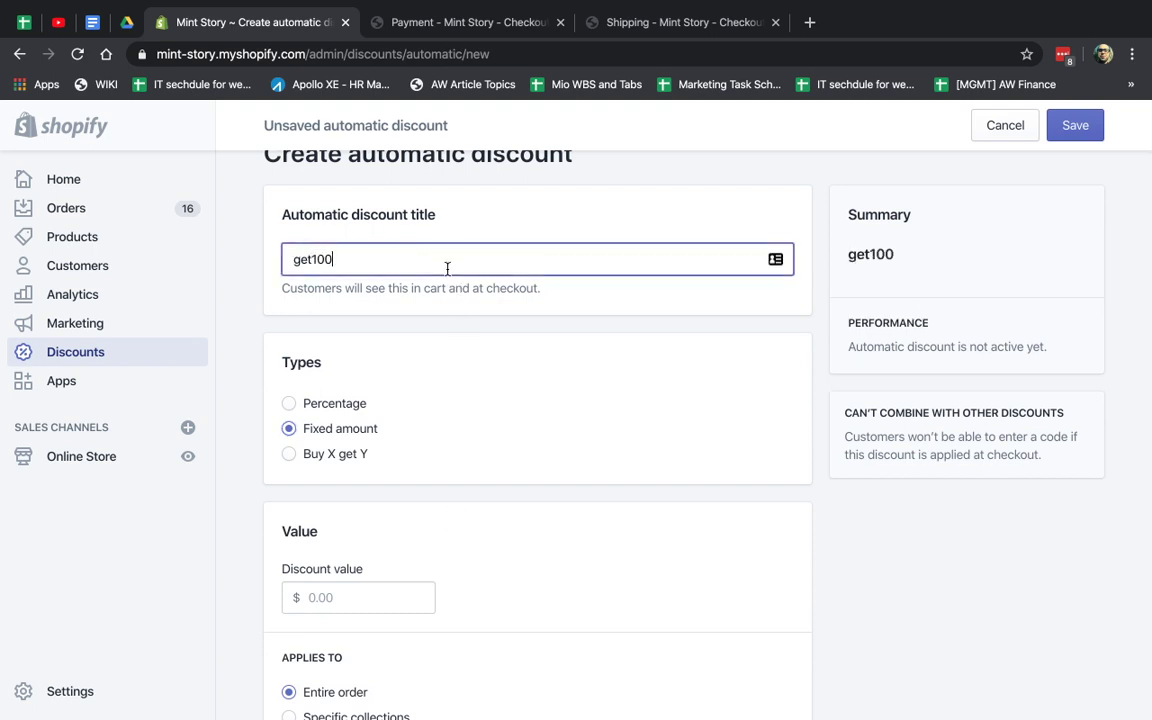
{"action": "double_click", "coordinate": [444, 261]}
{"action": "left_click", "coordinate": [444, 261]}
{"action": "double_click", "coordinate": [444, 261]}
Set the value to $100 with a $500.00 minimum purchase, then save the discount
{"action": "scroll", "coordinate": [440, 470], "scroll_direction": "down", "scroll_amount": 1}
{"action": "left_click", "coordinate": [350, 586]}
{"action": "type", "text": "1"}
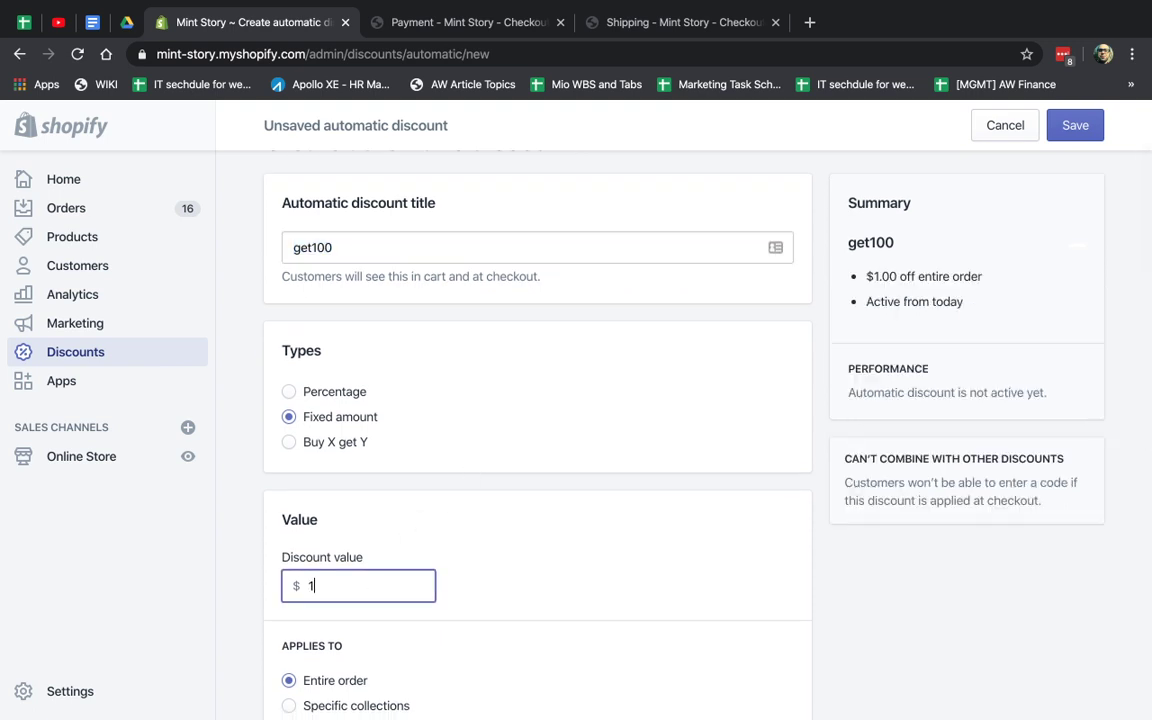
{"action": "type", "text": "00"}
{"action": "scroll", "coordinate": [496, 576], "scroll_direction": "down", "scroll_amount": 4}
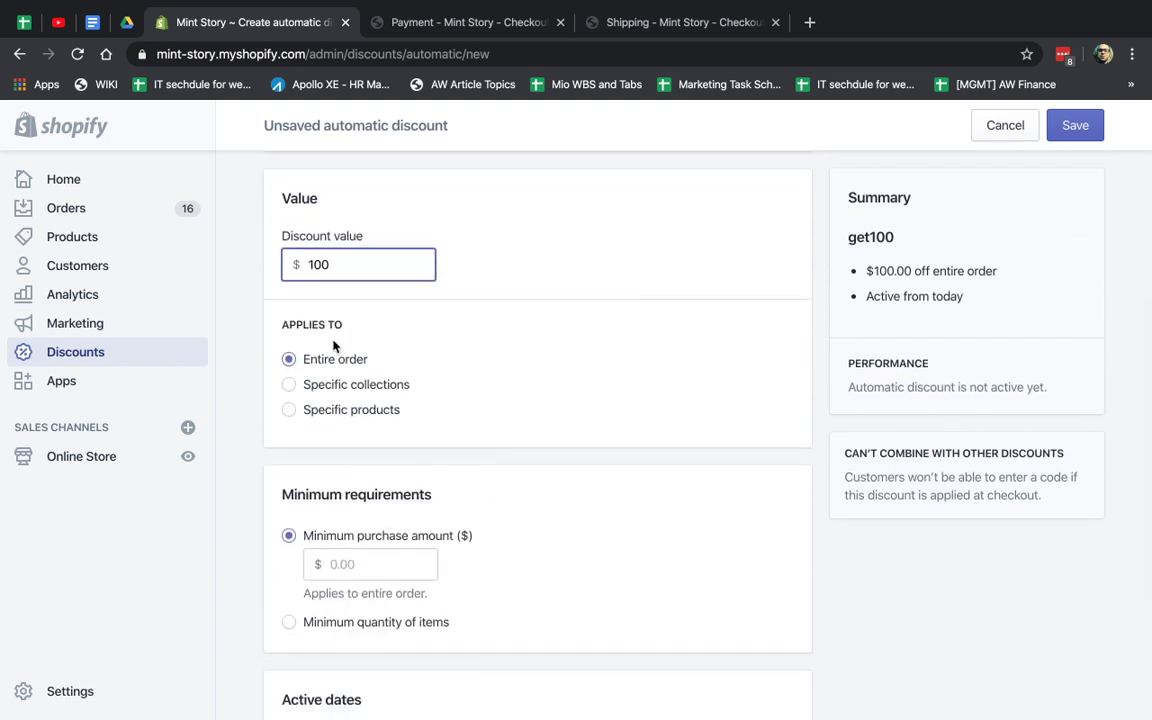
{"action": "left_click", "coordinate": [406, 564]}
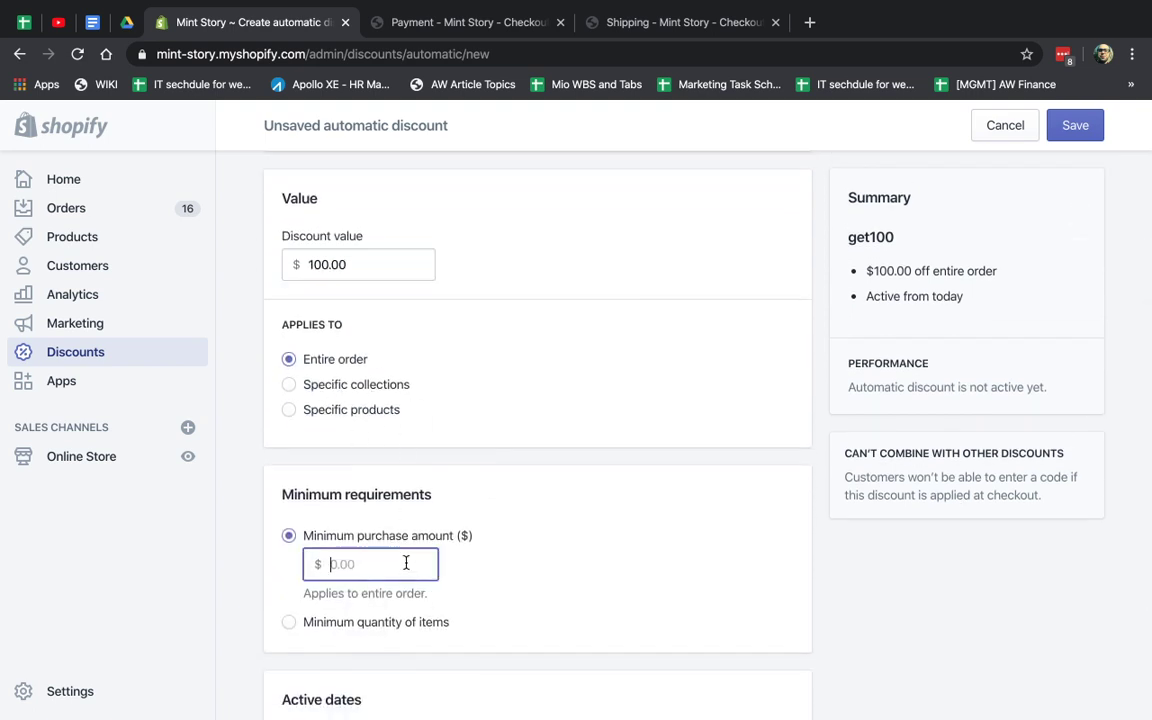
{"action": "type", "text": "500"}
{"action": "left_click", "coordinate": [610, 565]}
{"action": "scroll", "coordinate": [610, 565], "scroll_direction": "down", "scroll_amount": 5}
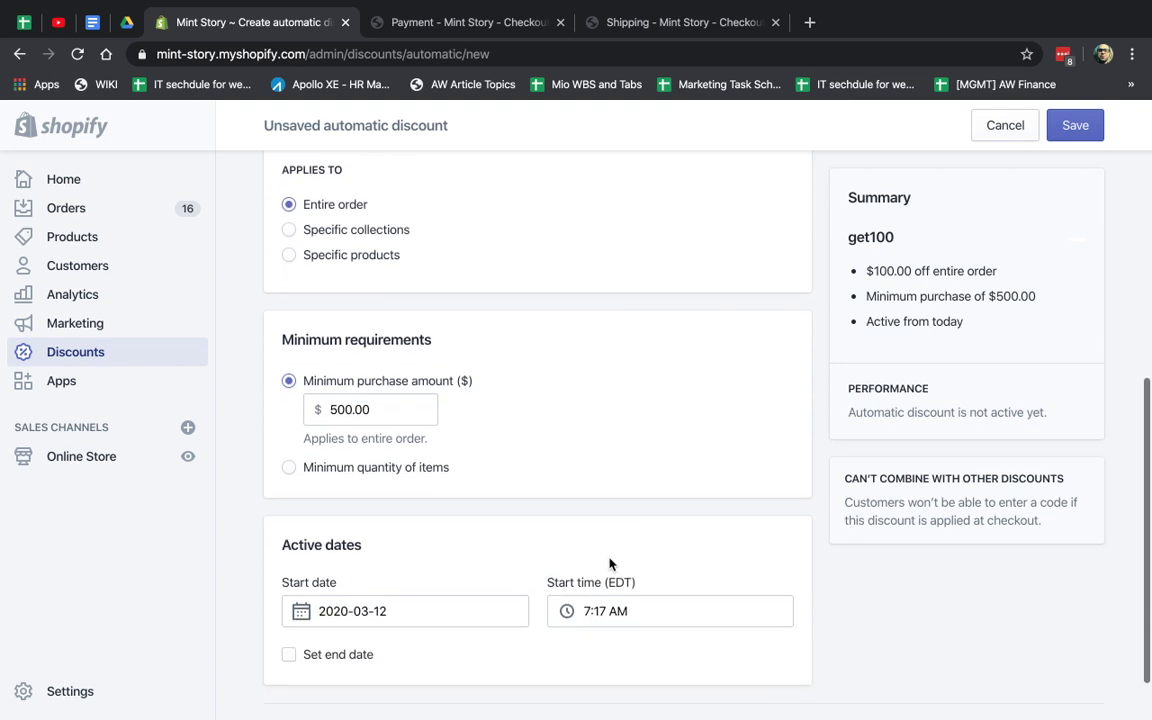
{"action": "left_click", "coordinate": [1037, 677]}
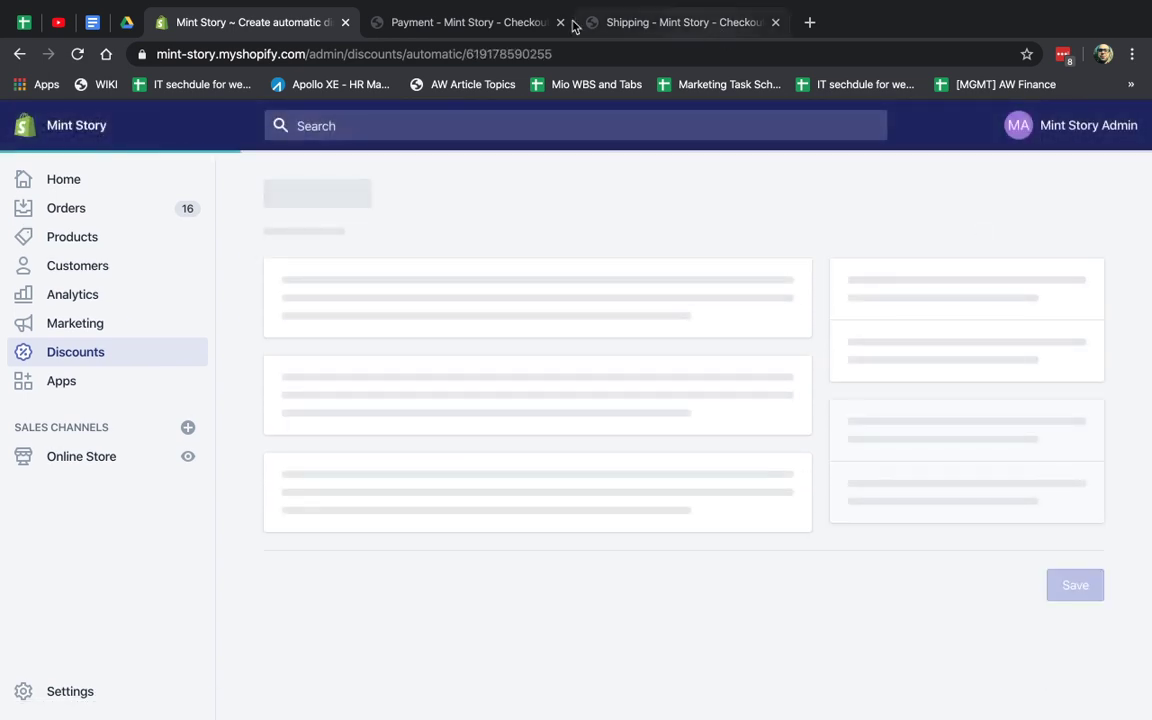
On the checkout payment page, dismiss the BUY2GET1FREE warning and verify GET100 takes $100.00 off for $448.96
{"action": "left_click", "coordinate": [455, 22]}
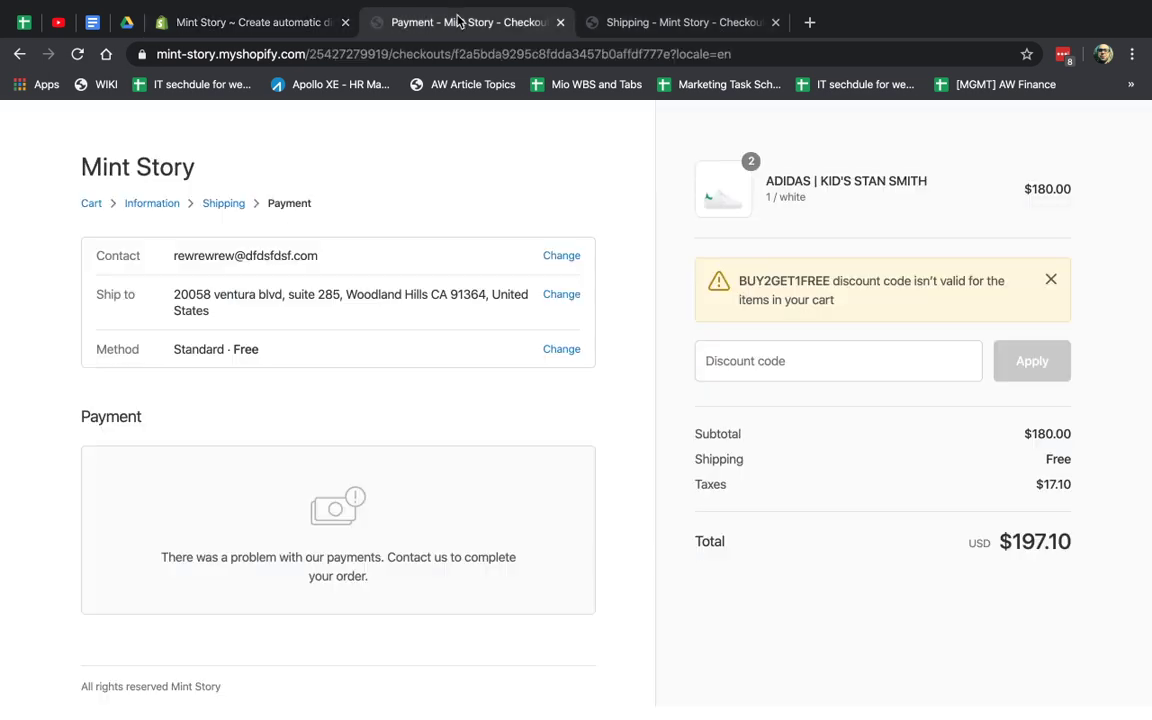
{"action": "left_click", "coordinate": [1051, 280]}
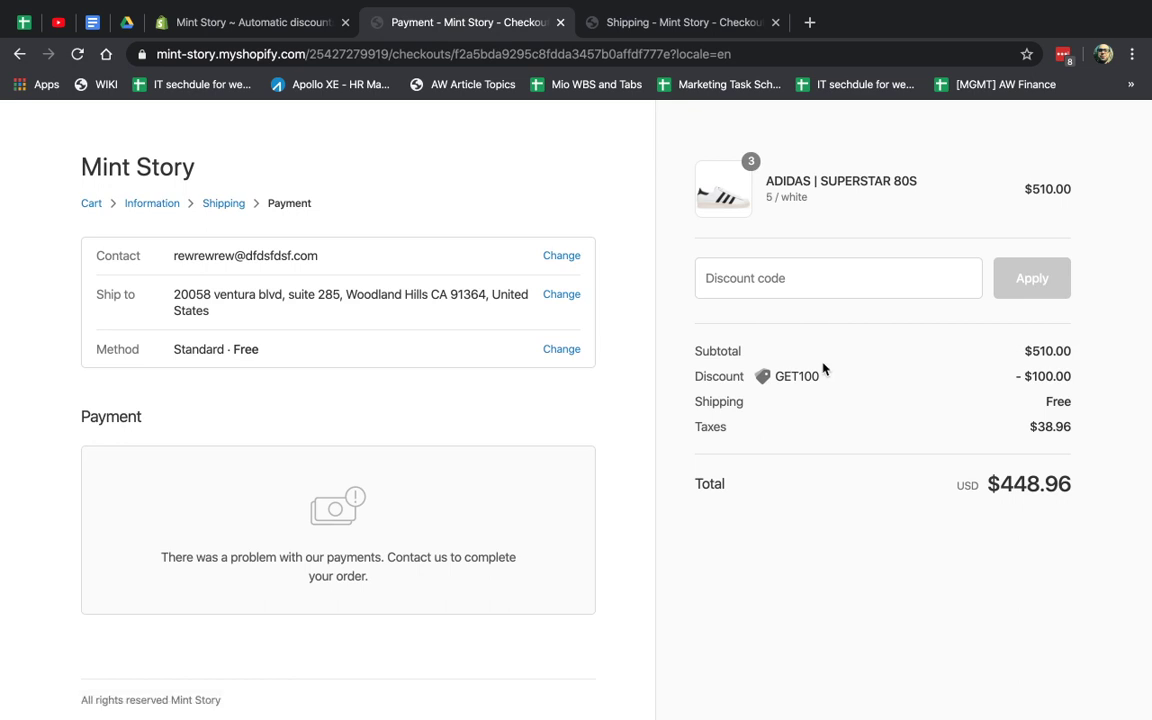
{"action": "left_click_drag", "start_coordinate": [711, 378], "coordinate": [871, 387]}
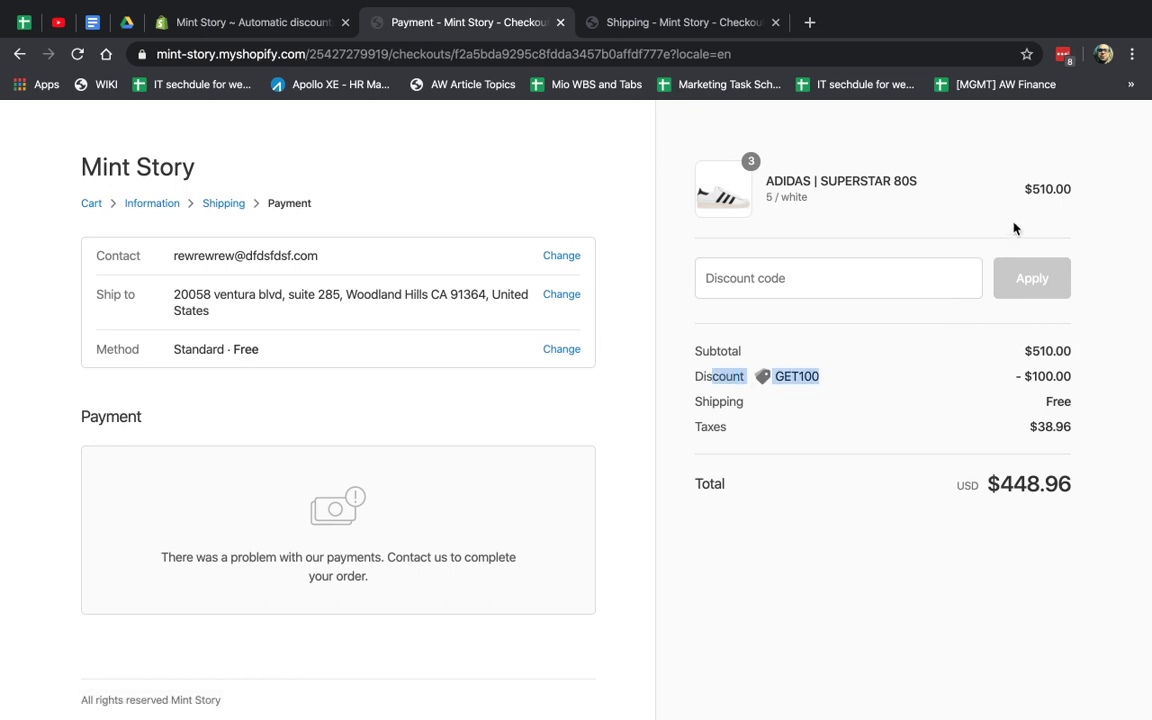
{"action": "left_click", "coordinate": [1070, 192]}
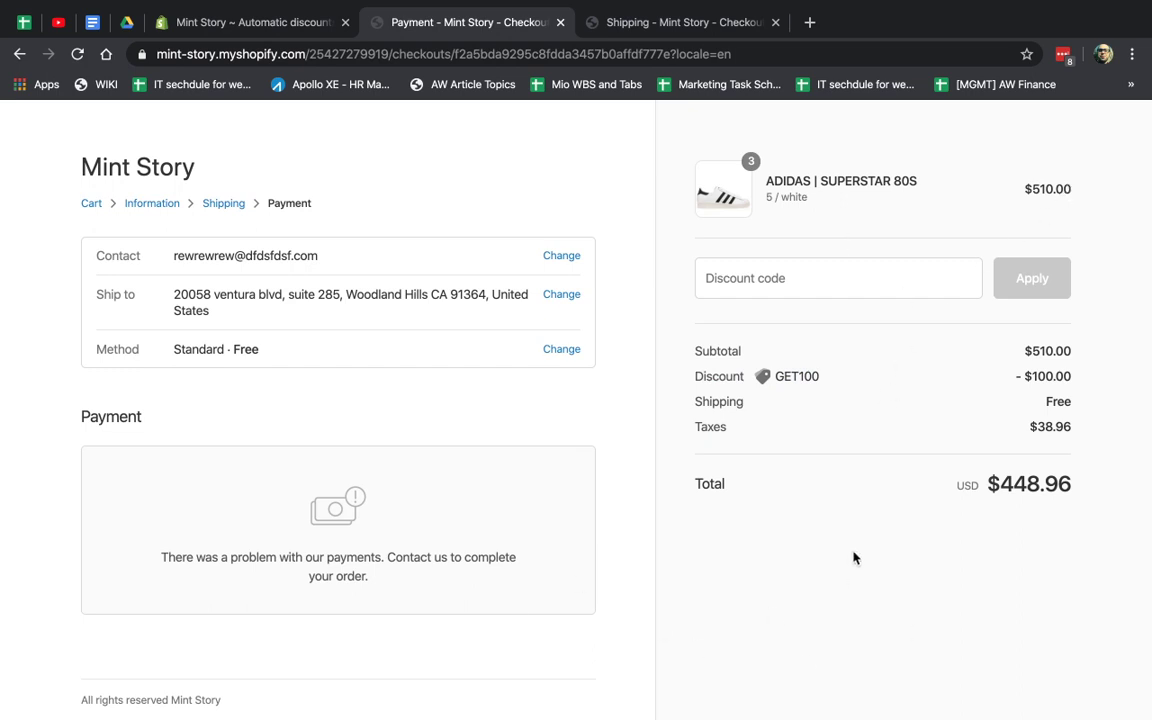
Look over the saved get100 settings, then go back to the Discounts list
{"action": "left_click", "coordinate": [278, 16]}
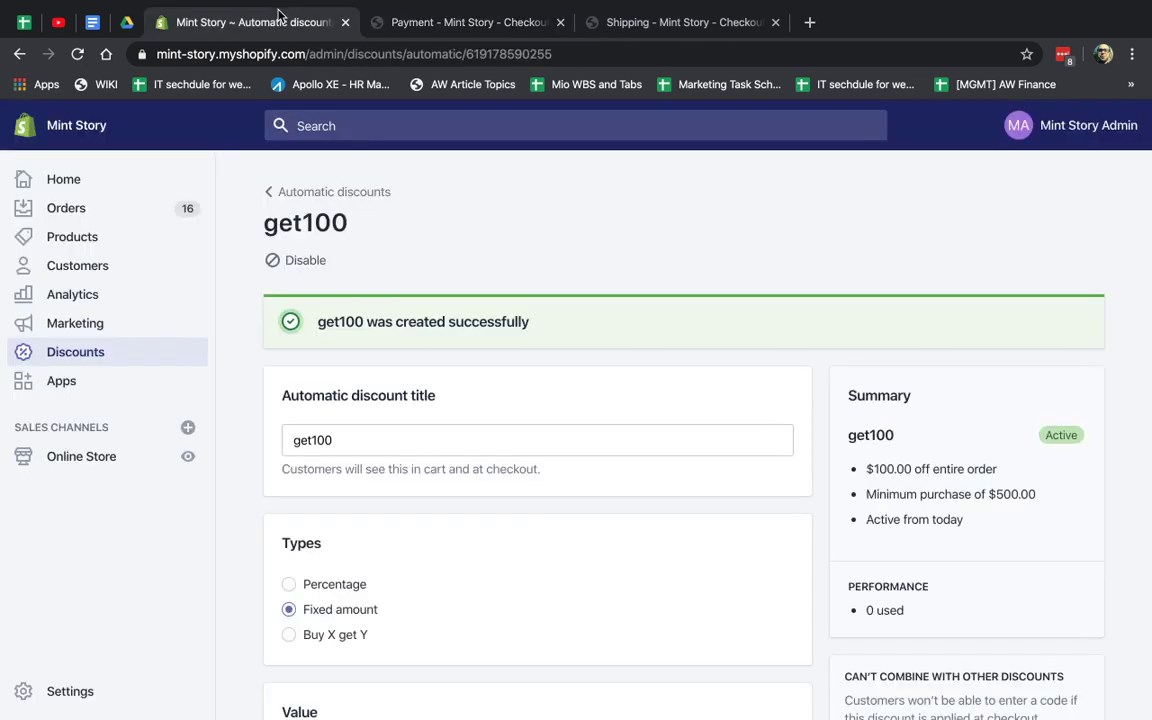
{"action": "scroll", "coordinate": [539, 298], "scroll_direction": "down", "scroll_amount": 3}
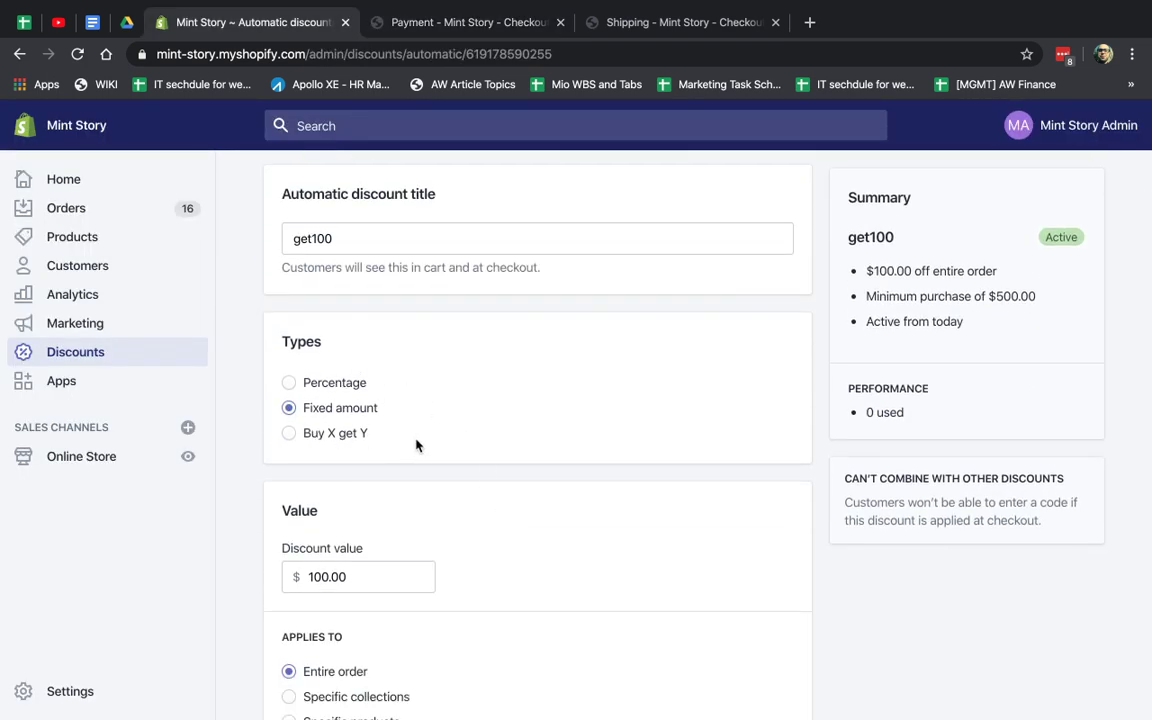
{"action": "scroll", "coordinate": [450, 456], "scroll_direction": "down", "scroll_amount": 5}
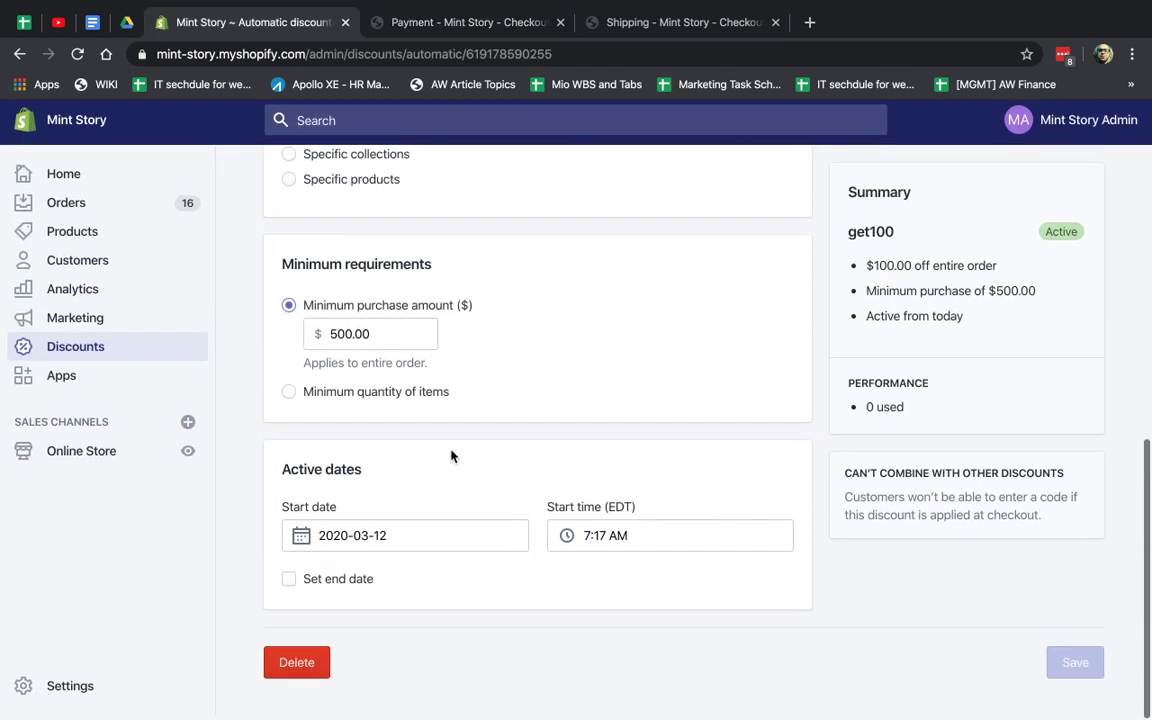
{"action": "scroll", "coordinate": [450, 456], "scroll_direction": "up", "scroll_amount": 10}
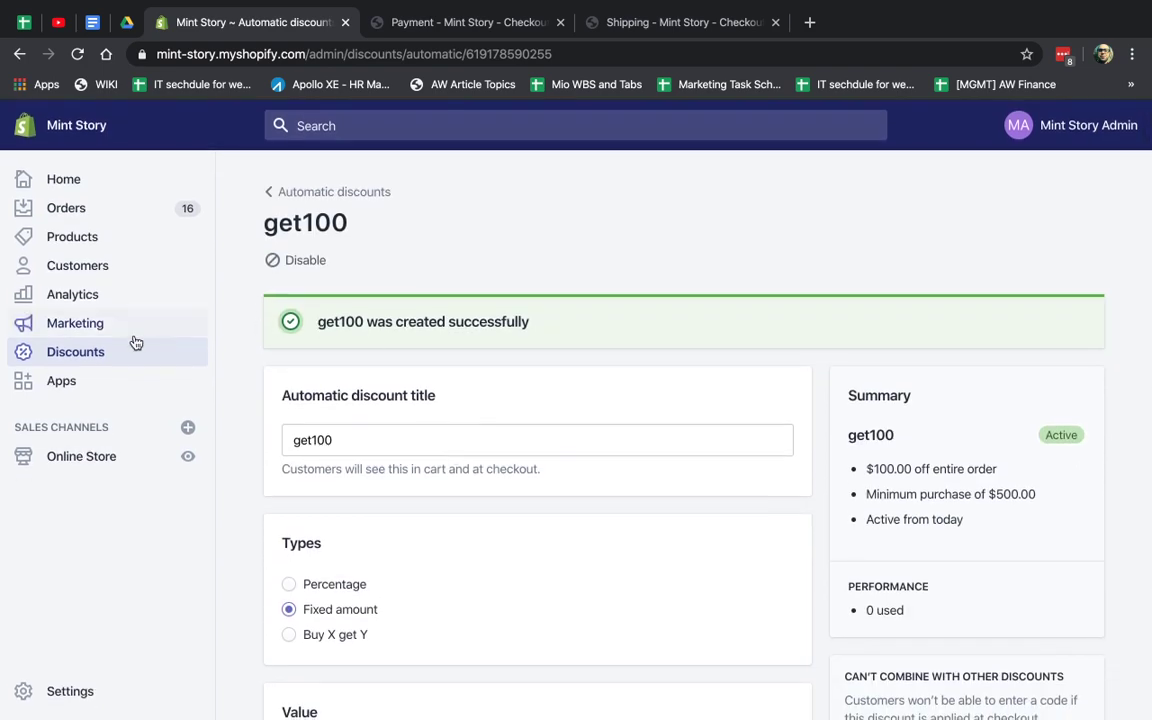
{"action": "left_click", "coordinate": [88, 355]}
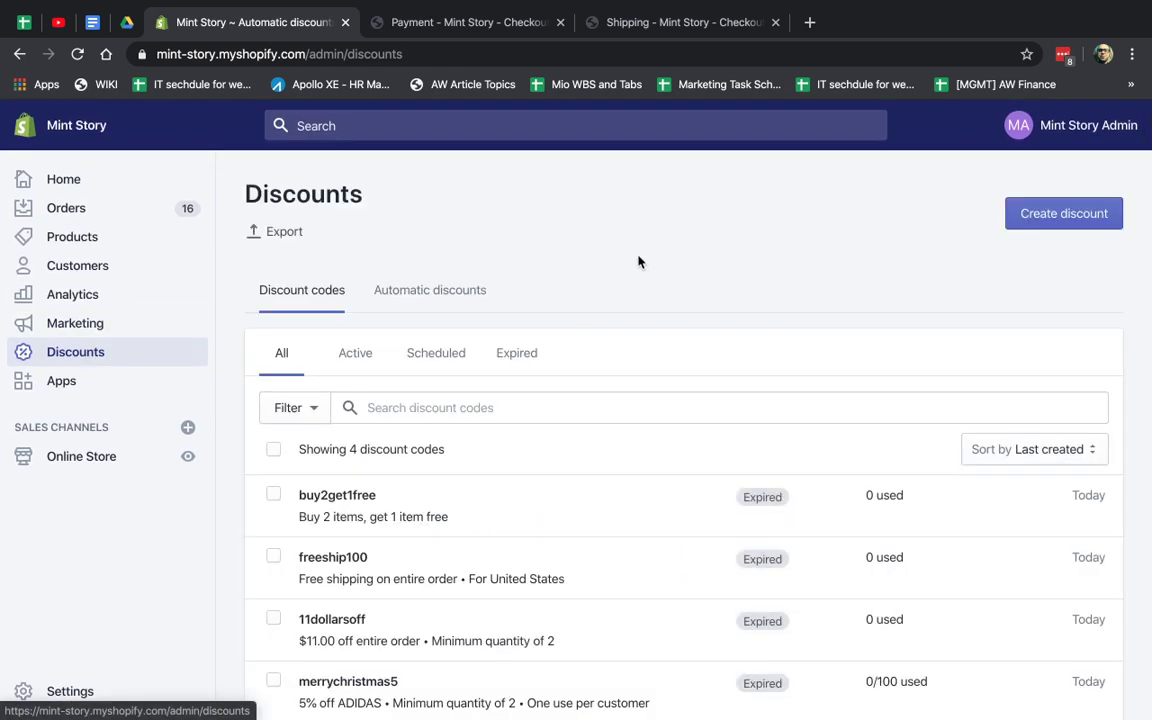